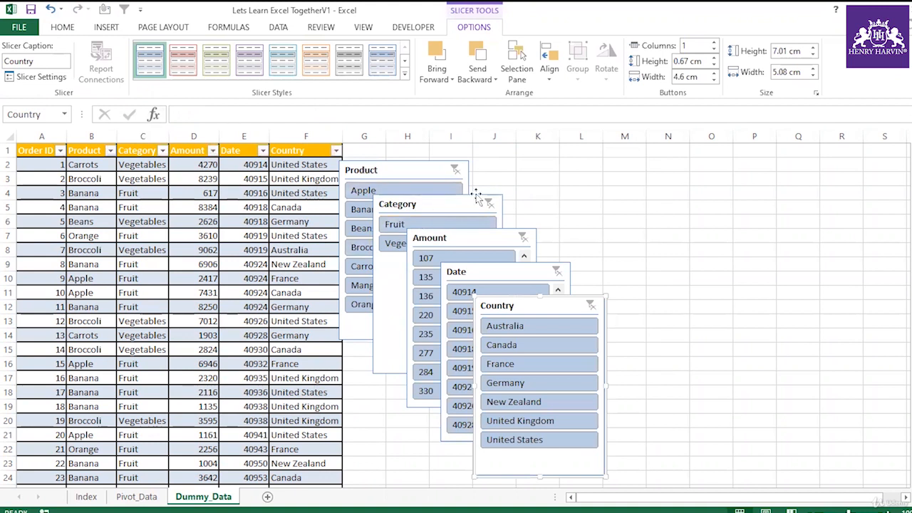
# Rearrange the five slicers into a tidy layout beside the data table.
pyautogui.moveTo(444, 204); pyautogui.dragTo(570, 168)
pyautogui.moveTo(419, 172); pyautogui.dragTo(439, 163)
pyautogui.moveTo(559, 168); pyautogui.dragTo(567, 154)
pyautogui.moveTo(497, 244); pyautogui.dragTo(743, 161)
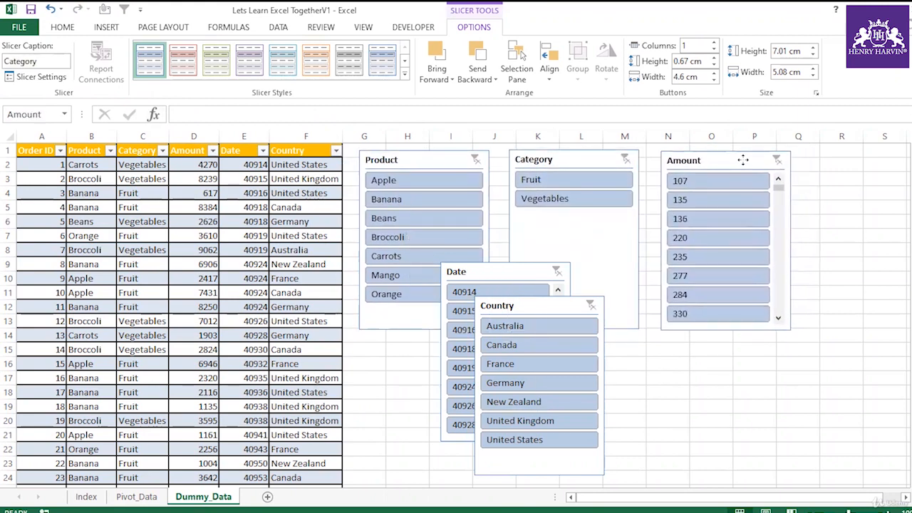
pyautogui.moveTo(509, 283); pyautogui.dragTo(673, 364)
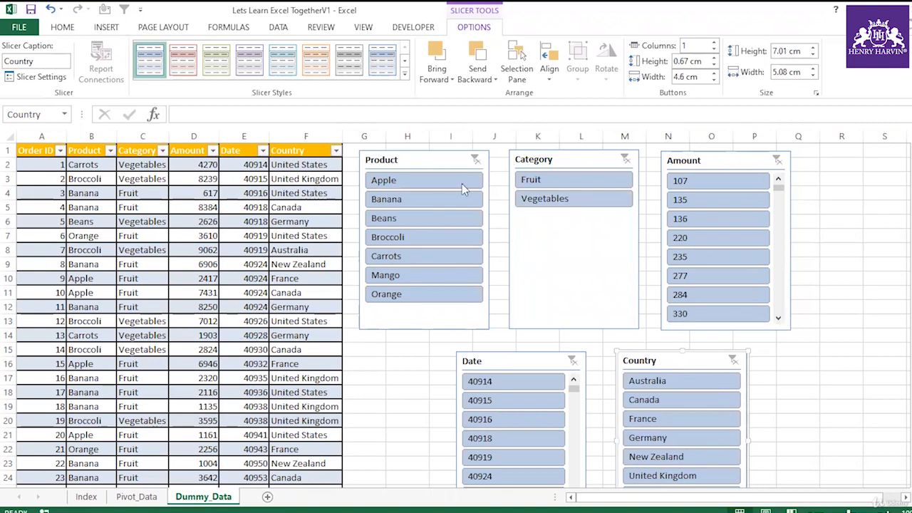
# Filter the table to Banana with the Product slicer, then clear the Product filter from the column's filter menu.
pyautogui.click(406, 204)
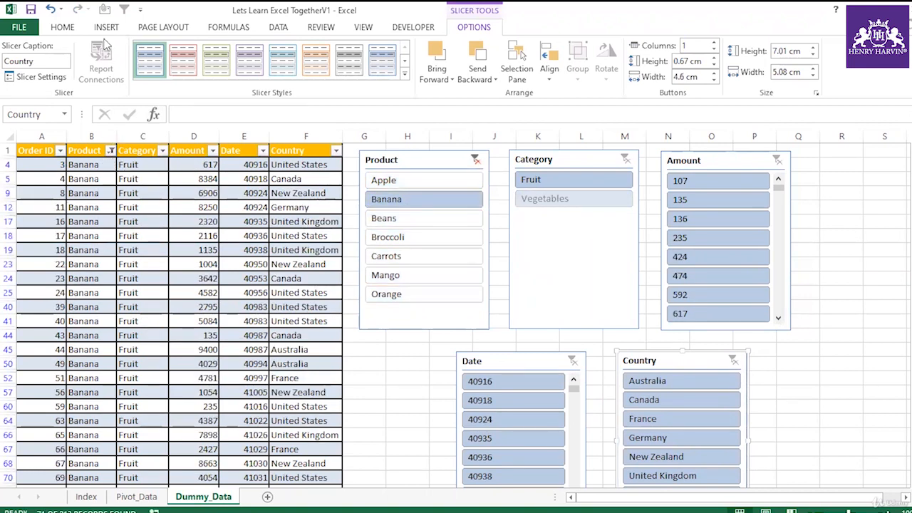
pyautogui.click(62, 27)
pyautogui.click(244, 222)
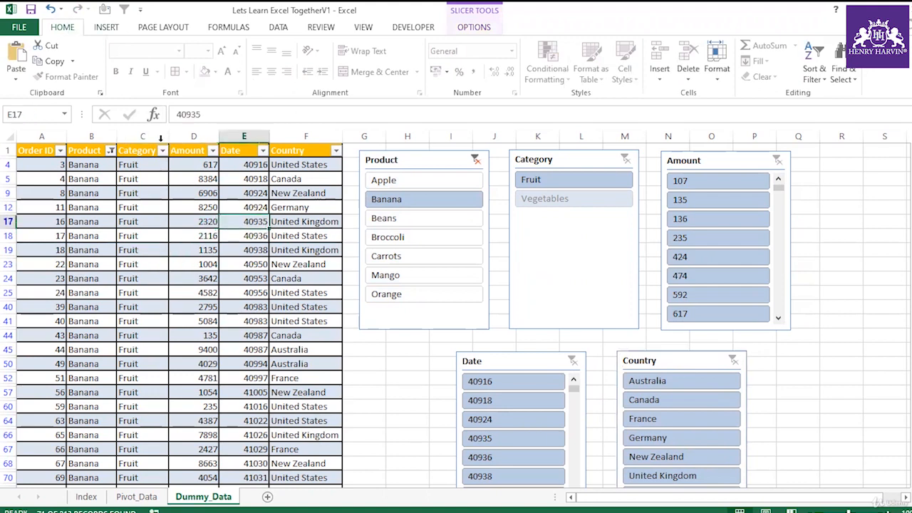
pyautogui.click(100, 151)
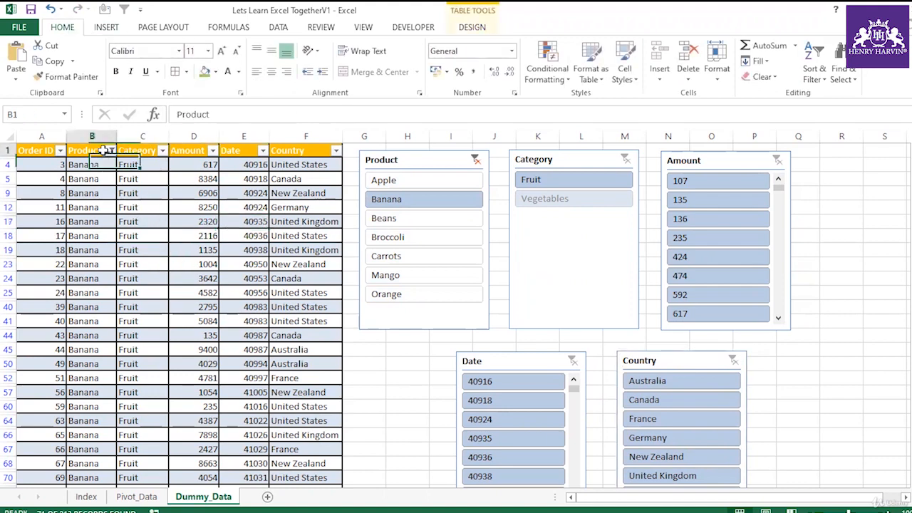
pyautogui.click(110, 151)
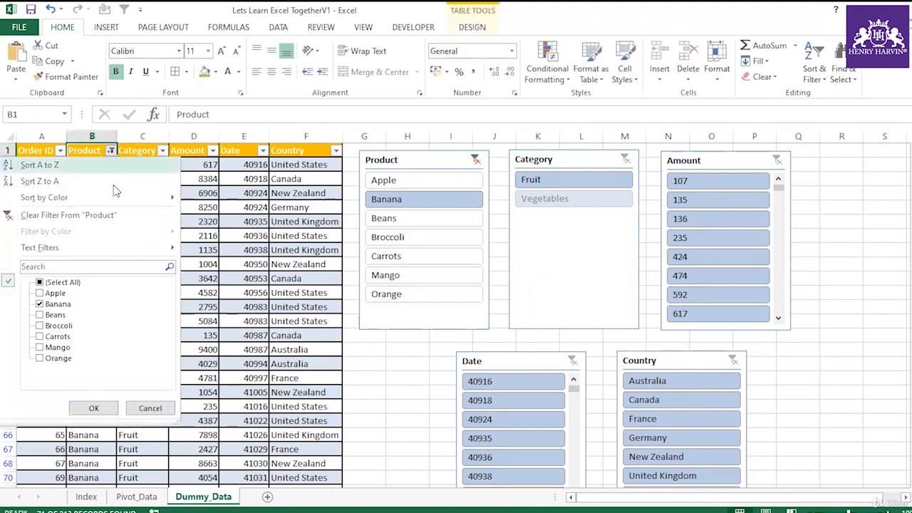
pyautogui.click(61, 215)
pyautogui.click(137, 265)
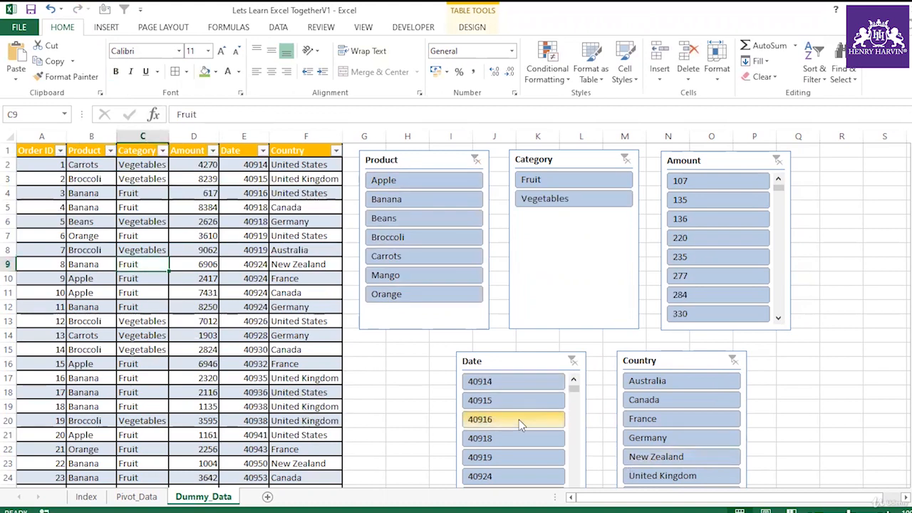
# Format the whole Date column as dates in the 14-03-2012 style.
pyautogui.click(243, 135)
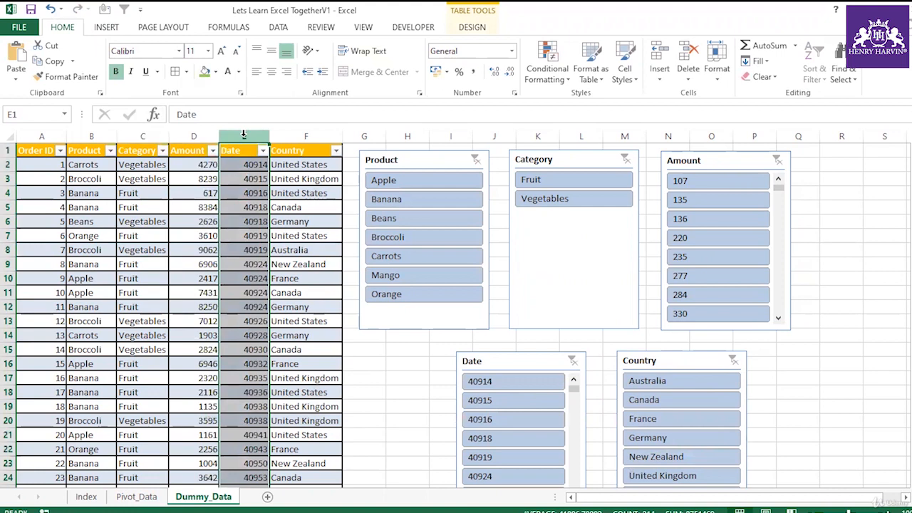
pyautogui.hotkey('ctrl', '1')
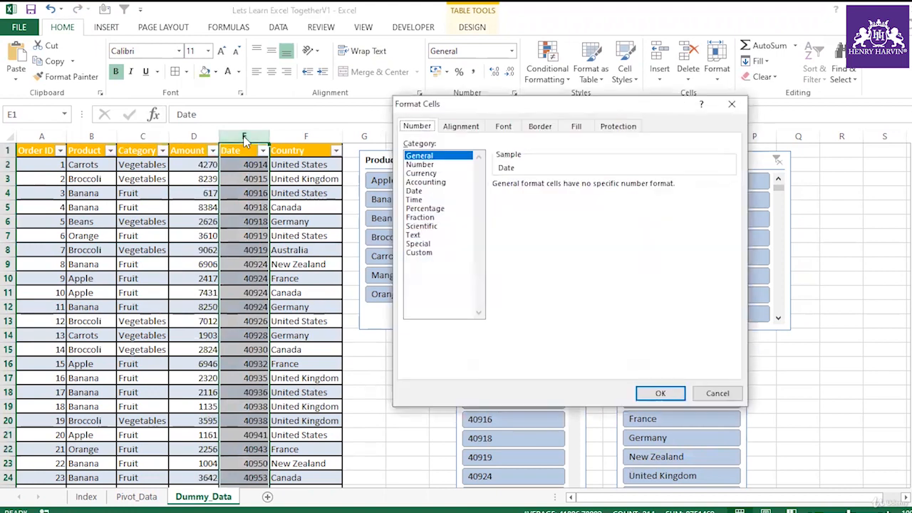
pyautogui.click(414, 191)
pyautogui.click(516, 213)
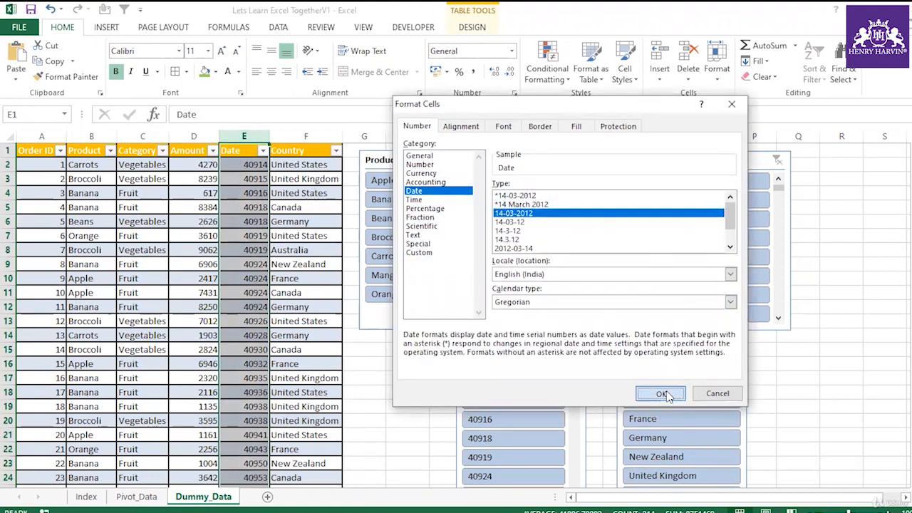
pyautogui.click(661, 393)
pyautogui.click(288, 350)
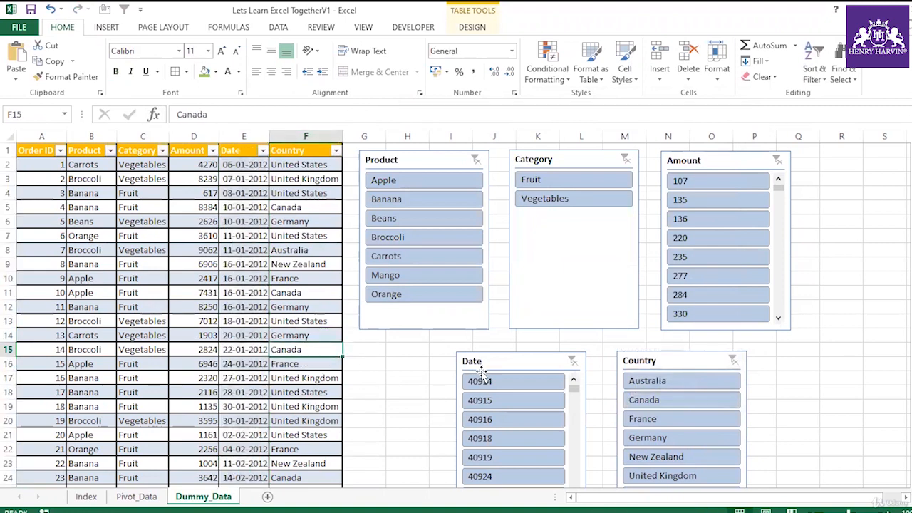
# Refresh all data so the slicers can pick up the new date format.
pyautogui.click(278, 27)
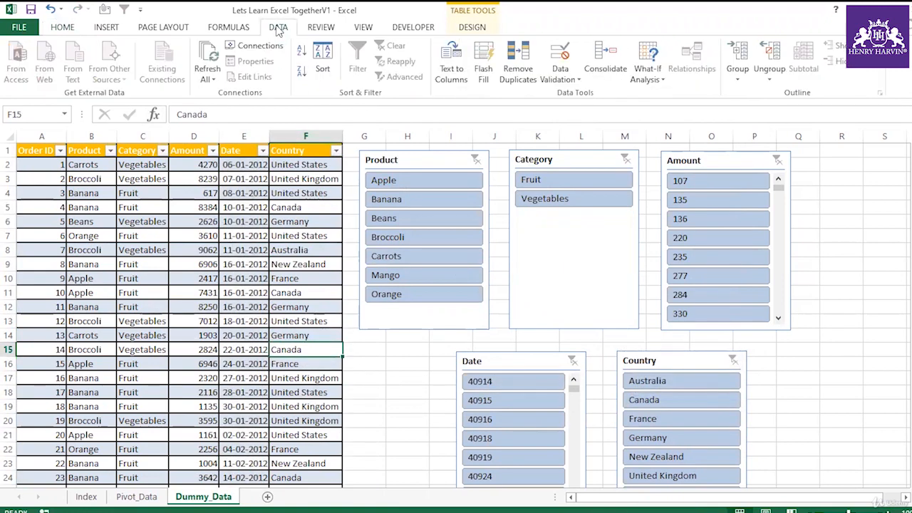
pyautogui.click(208, 78)
pyautogui.click(218, 95)
pyautogui.click(425, 382)
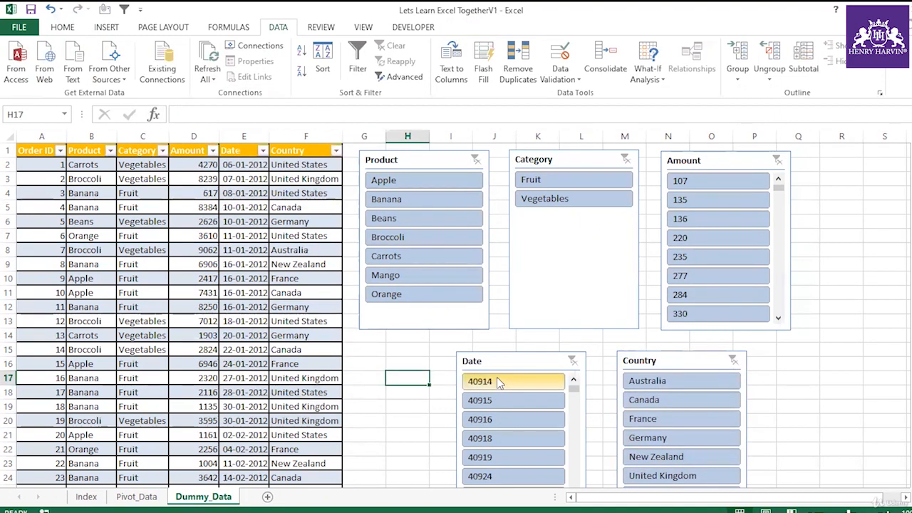
# Try filtering by single items in the Date slicer, then clear the Date slicer filter.
pyautogui.click(498, 403)
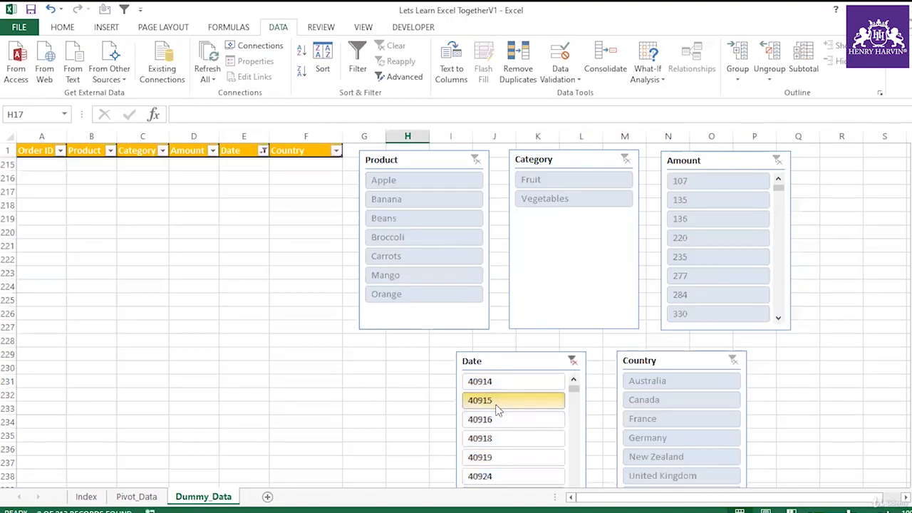
pyautogui.click(572, 361)
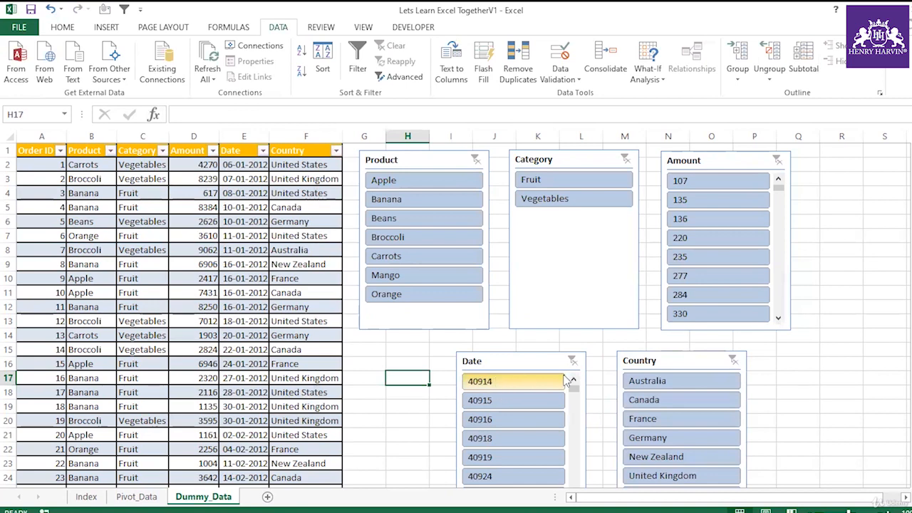
pyautogui.click(538, 384)
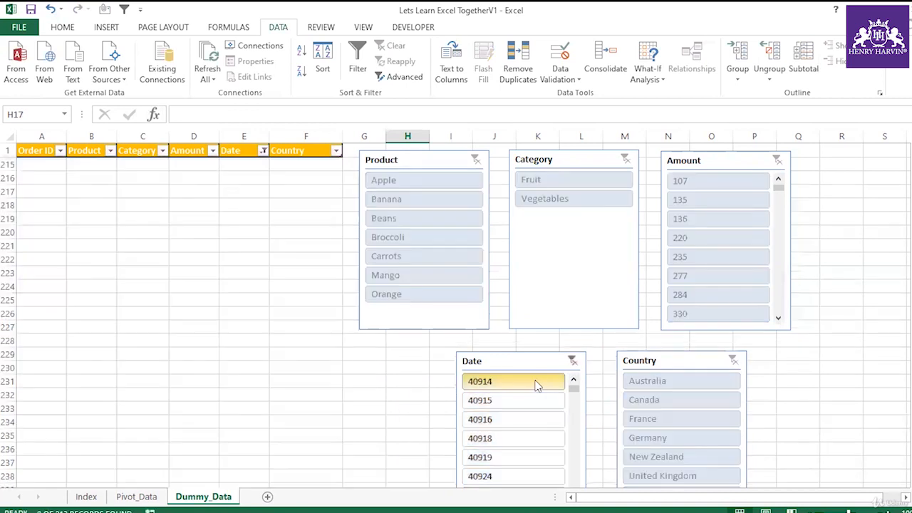
pyautogui.click(581, 361)
pyautogui.click(573, 362)
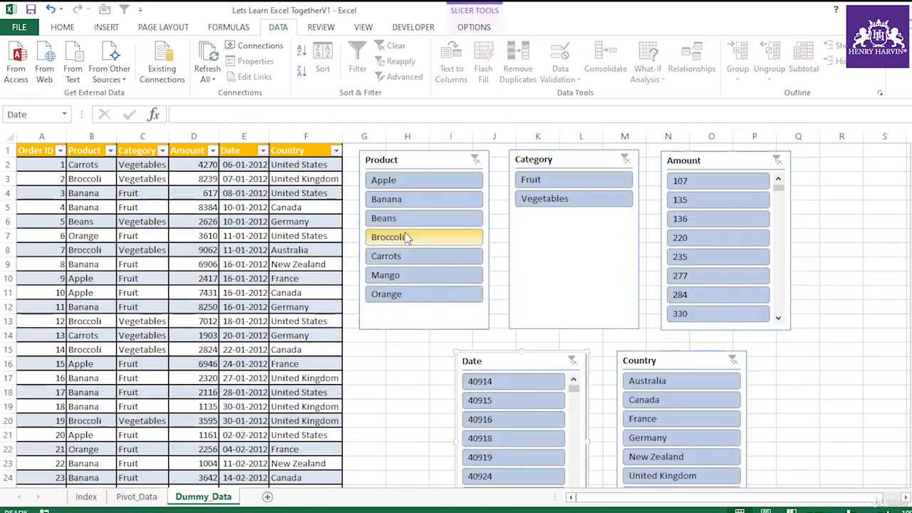
# Filter the Country slicer to Australia, New Zealand and United Kingdom together.
pyautogui.click(652, 383)
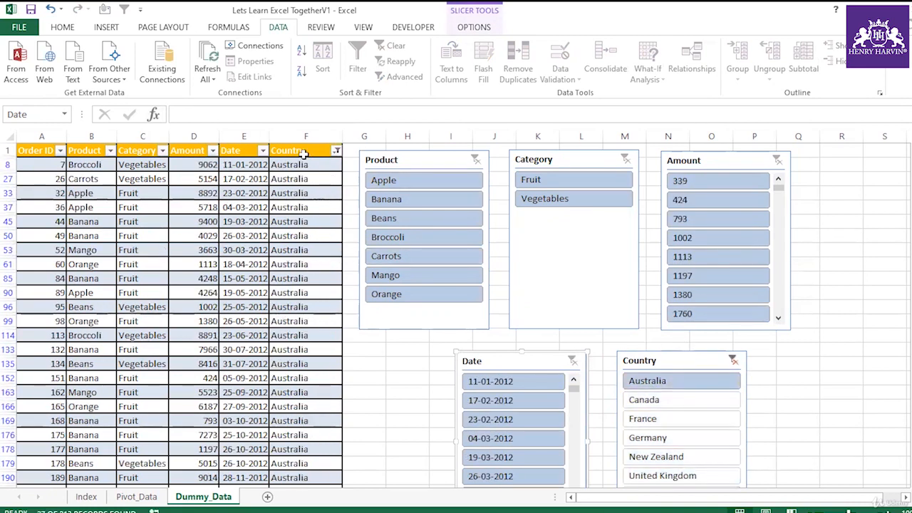
pyautogui.keyDown('ctrl'); pyautogui.click(659, 420); pyautogui.keyUp('ctrl')
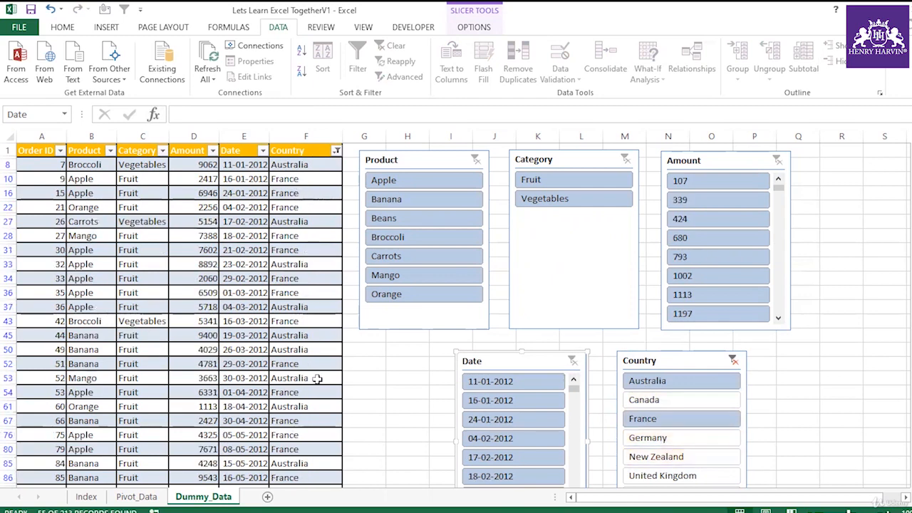
pyautogui.click(663, 439)
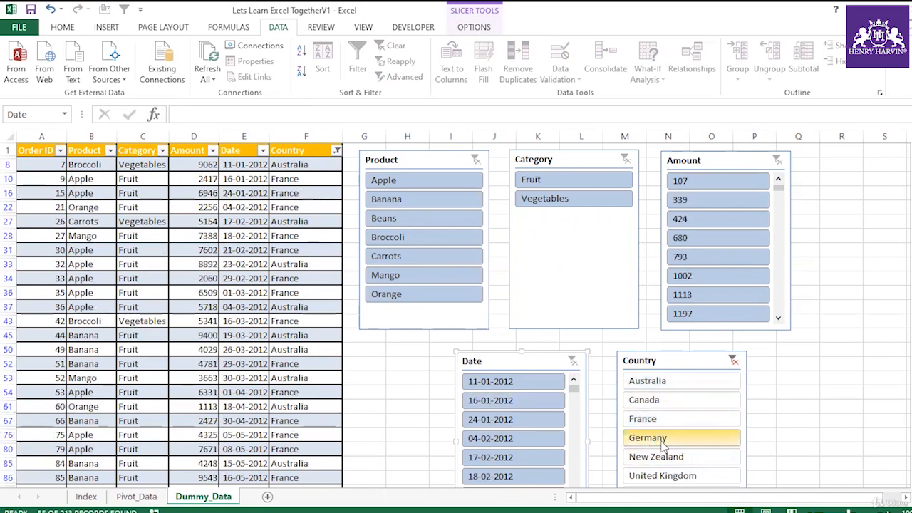
pyautogui.click(663, 382)
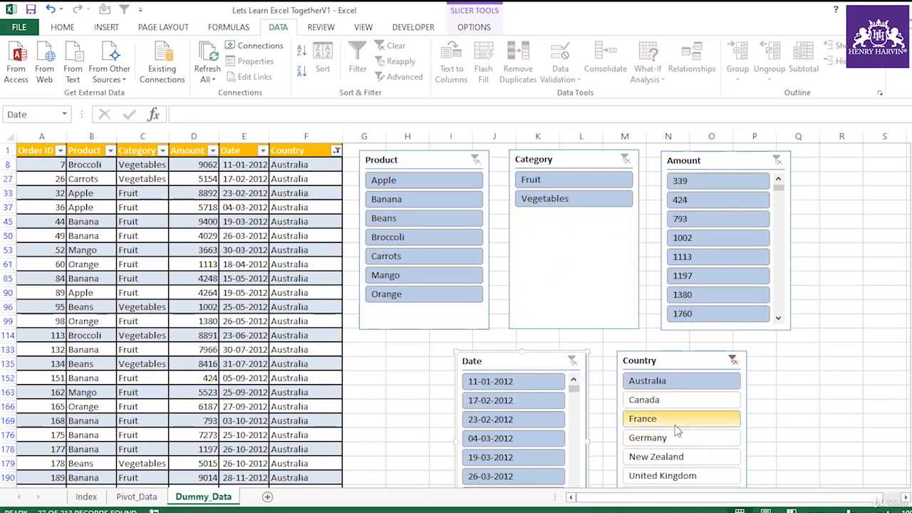
pyautogui.keyDown('ctrl'); pyautogui.click(669, 457); pyautogui.keyUp('ctrl')
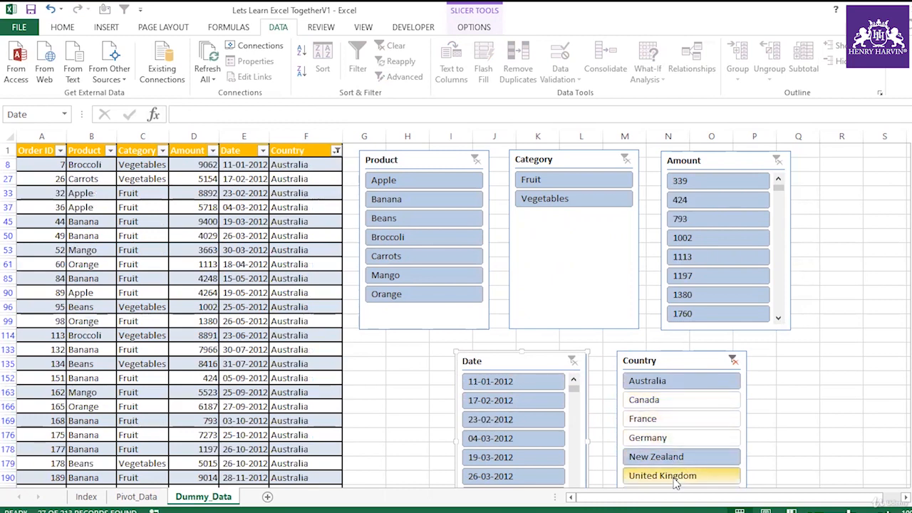
pyautogui.keyDown('ctrl'); pyautogui.click(675, 478); pyautogui.keyUp('ctrl')
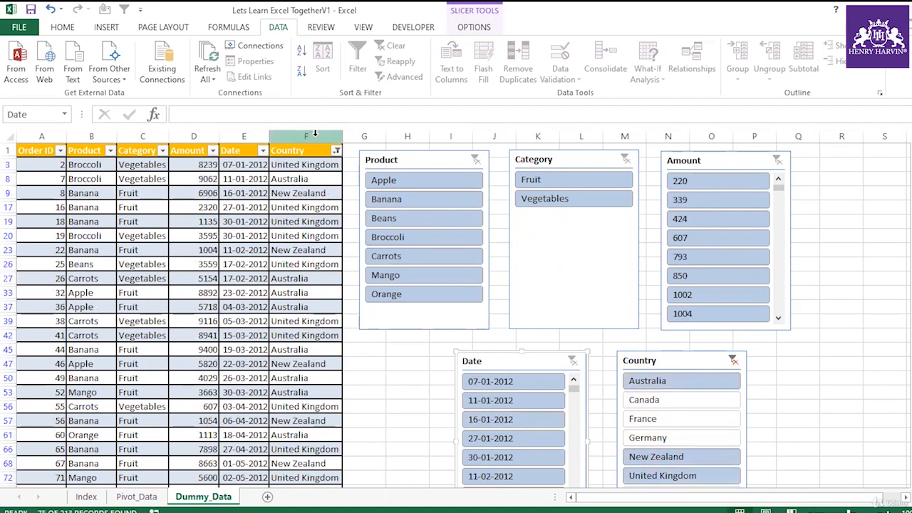
# Add Germany to the Country slicer selection, checking the Country column's filter list before and after.
pyautogui.click(335, 152)
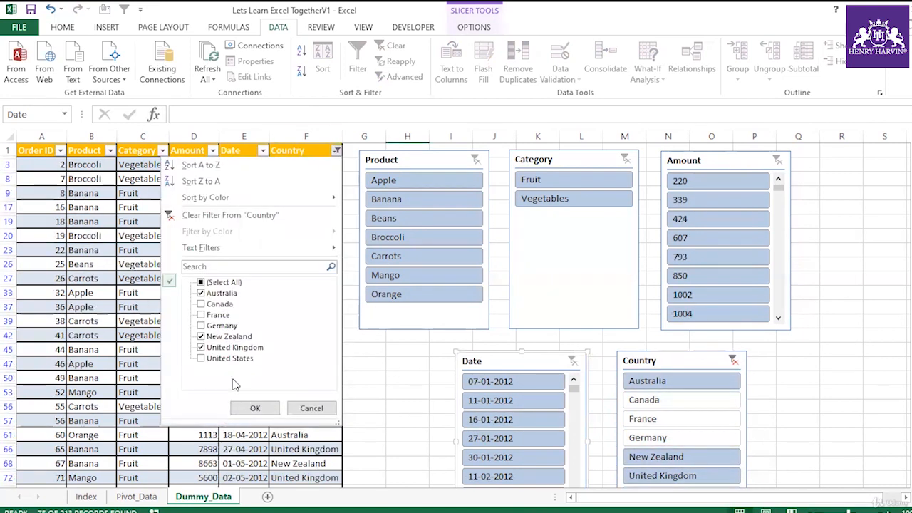
pyautogui.click(313, 409)
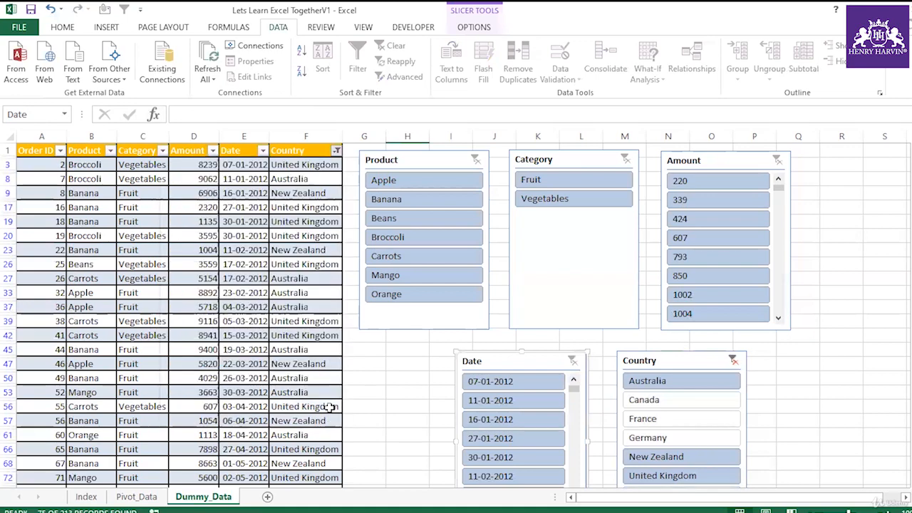
pyautogui.keyDown('ctrl'); pyautogui.click(674, 439); pyautogui.keyUp('ctrl')
pyautogui.click(335, 150)
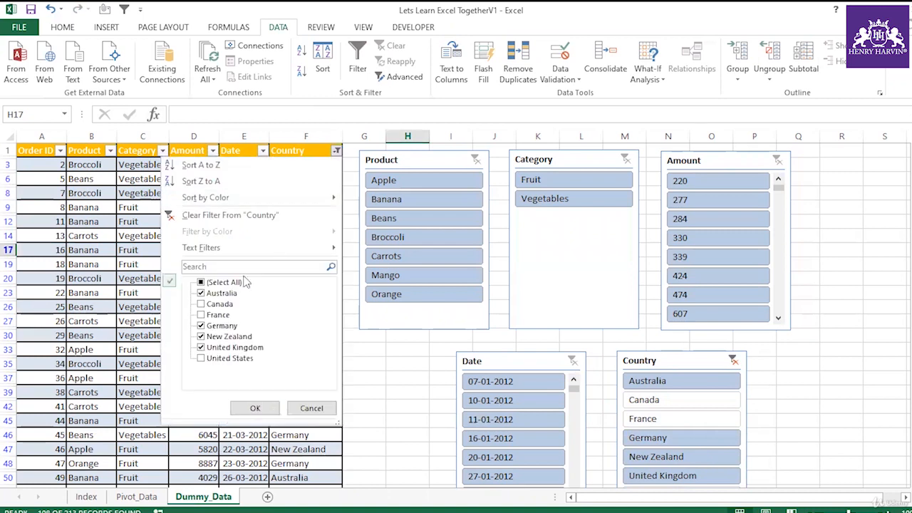
pyautogui.click(255, 408)
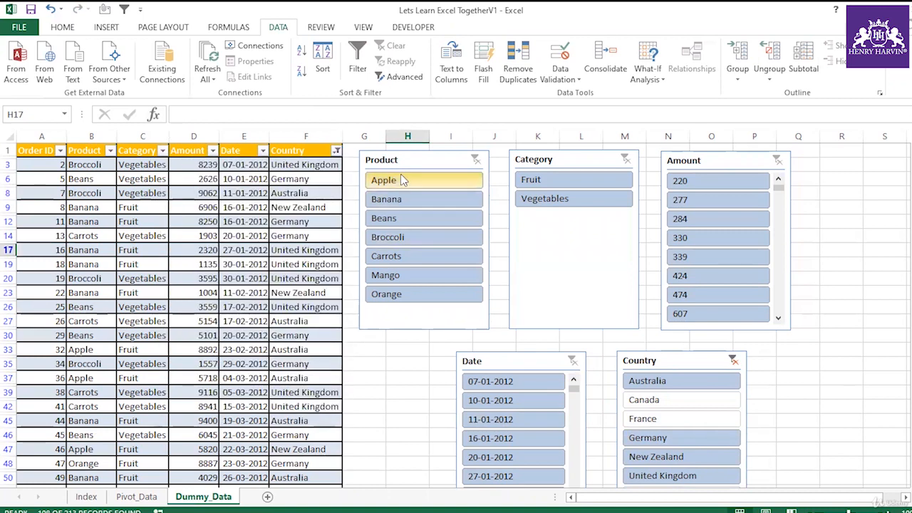
# Nudge the Product, Date and Country slicers into alignment.
pyautogui.moveTo(407, 156); pyautogui.dragTo(413, 157)
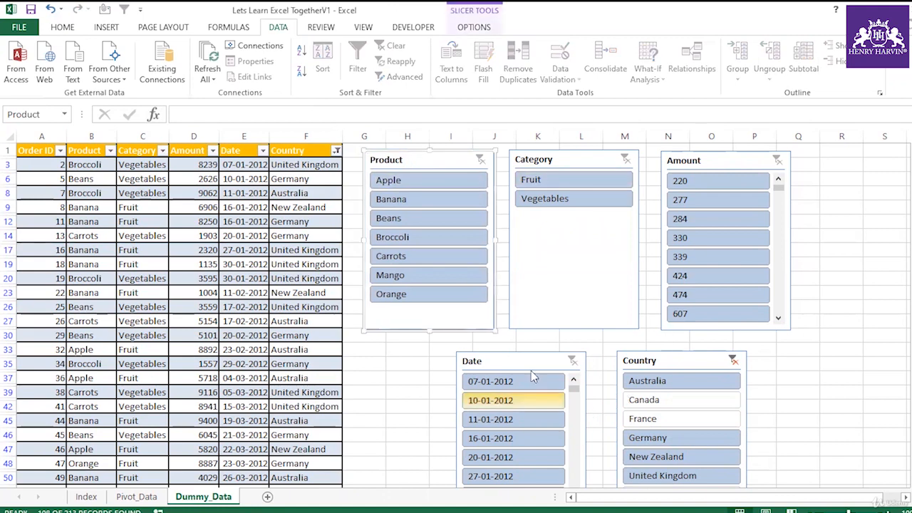
pyautogui.moveTo(536, 358); pyautogui.dragTo(527, 354)
pyautogui.moveTo(700, 361); pyautogui.dragTo(697, 355)
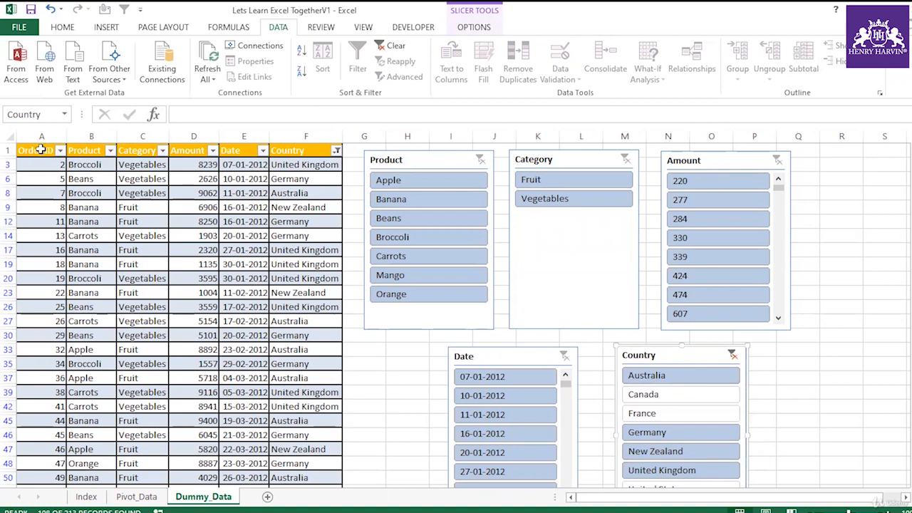
# Filter the table to Carrots with the Product slicer and select the filtered rows.
pyautogui.click(10, 135)
pyautogui.click(135, 250)
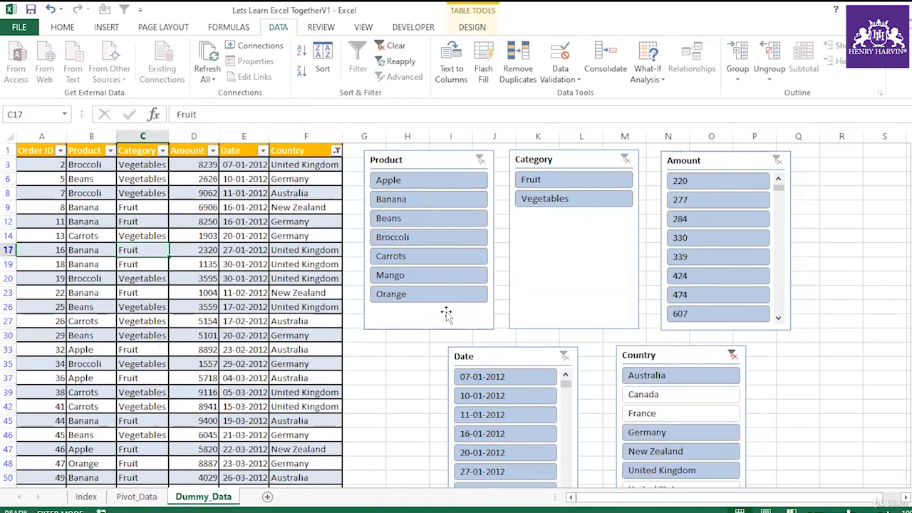
pyautogui.click(419, 256)
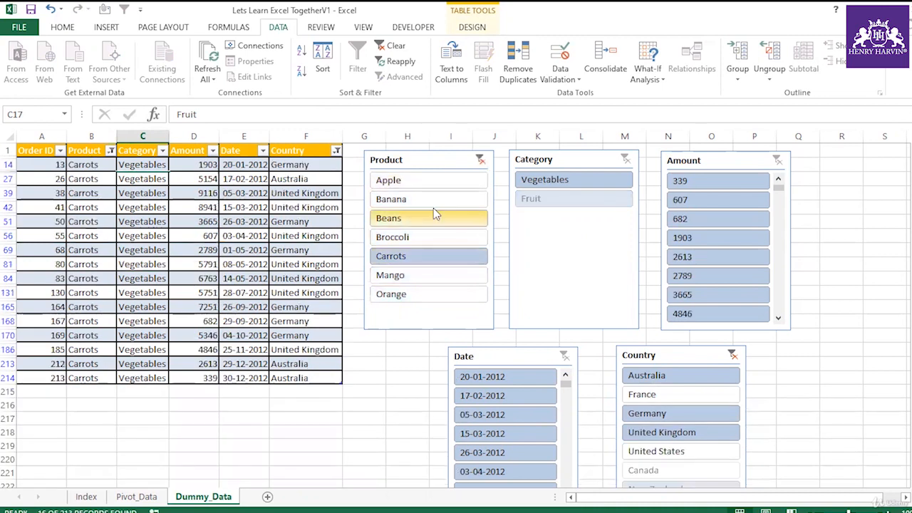
pyautogui.moveTo(53, 163); pyautogui.dragTo(331, 377)
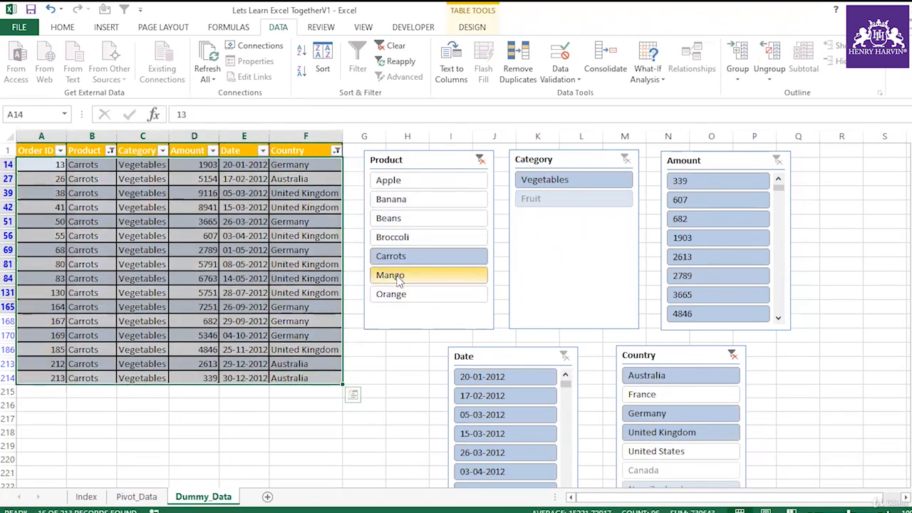
# Try several products in the Product slicer, ending with Carrots and Mango selected together.
pyautogui.click(399, 277)
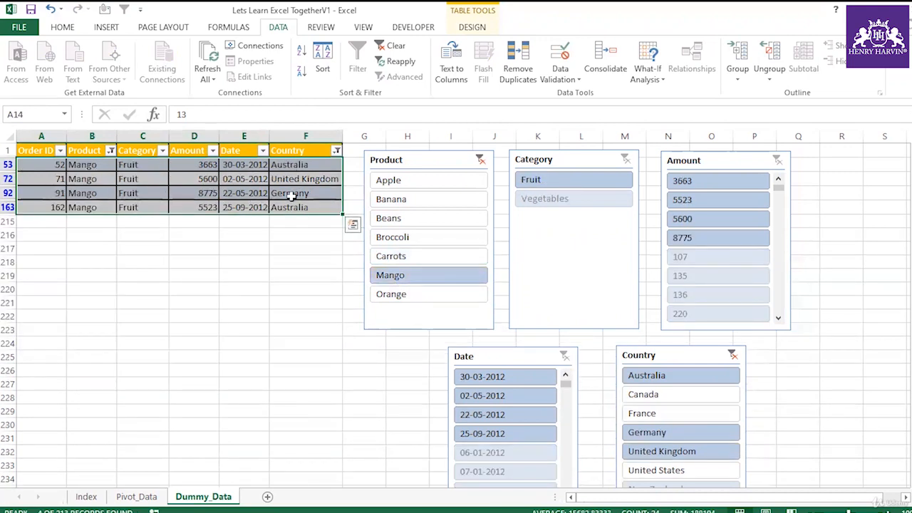
pyautogui.click(397, 220)
pyautogui.click(415, 239)
pyautogui.click(411, 261)
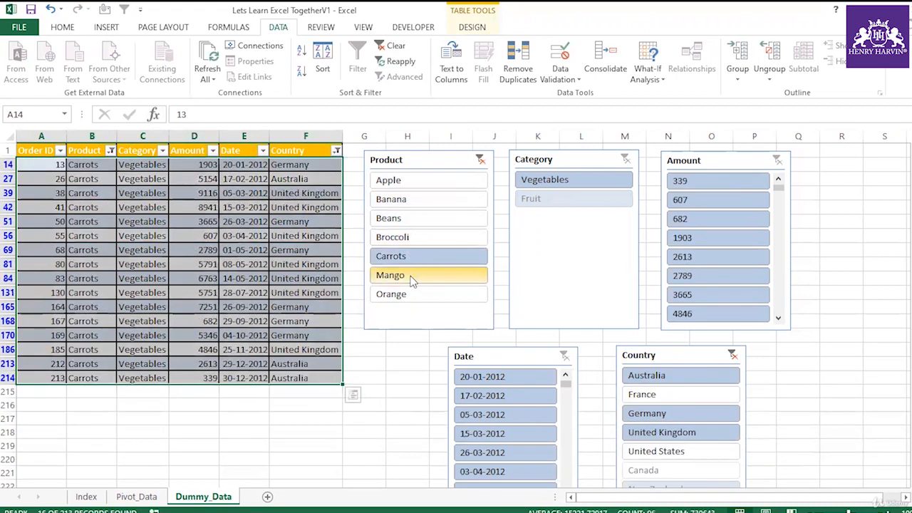
pyautogui.keyDown('ctrl'); pyautogui.click(408, 275); pyautogui.keyUp('ctrl')
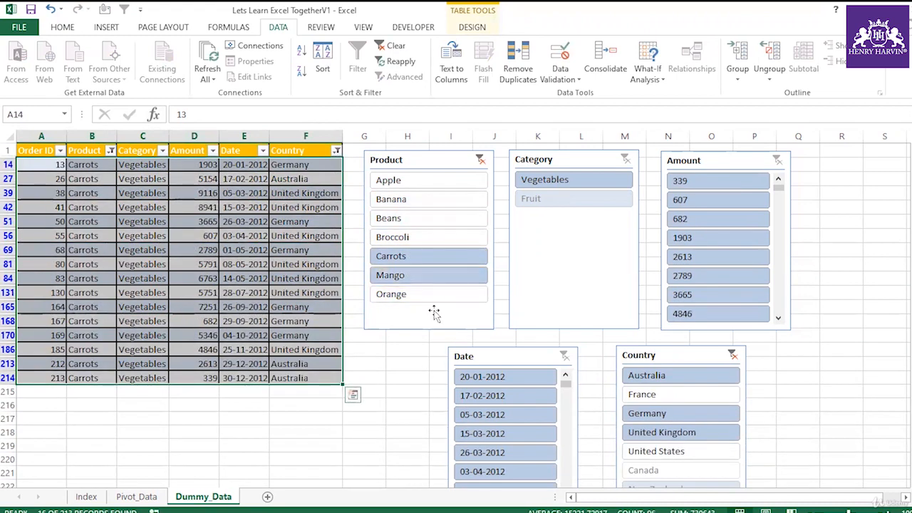
# Add Banana to the Product slicer selection and inspect the Product column's filter list and the filtered rows.
pyautogui.keyDown('ctrl'); pyautogui.click(405, 199); pyautogui.keyUp('ctrl')
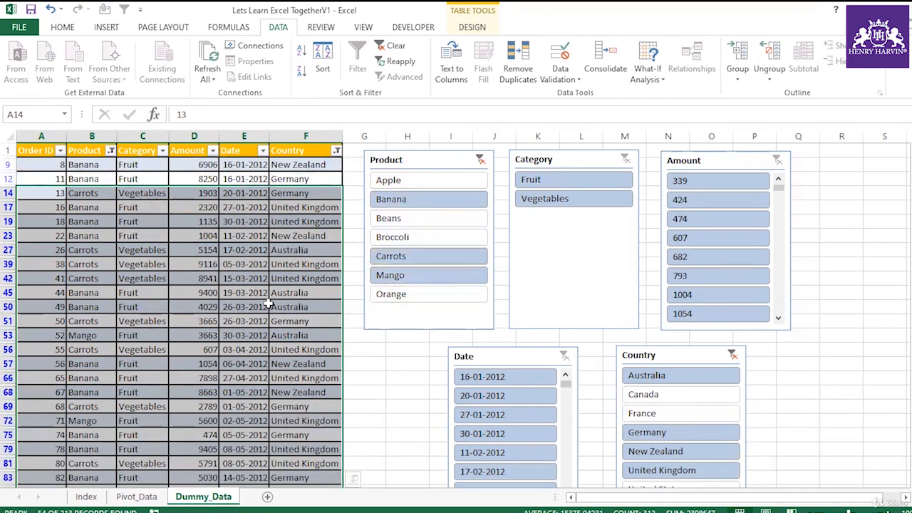
pyautogui.click(111, 151)
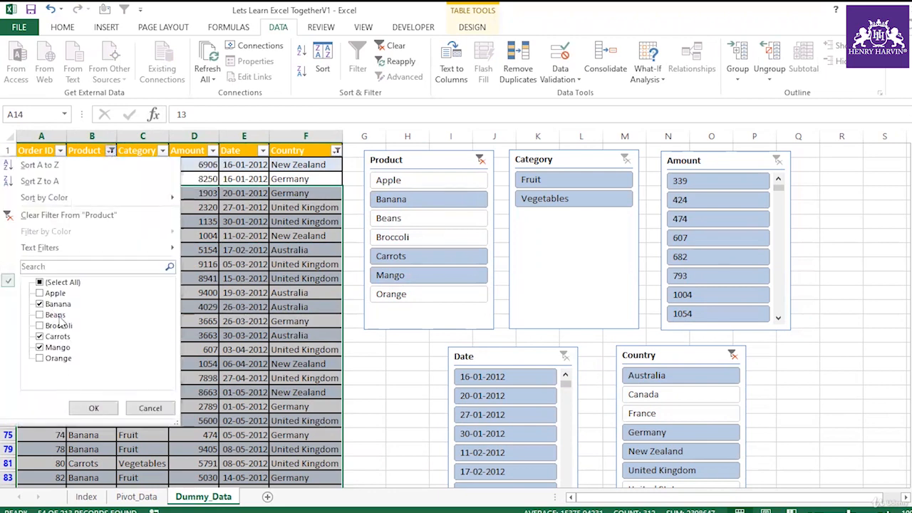
pyautogui.click(150, 407)
pyautogui.click(244, 221)
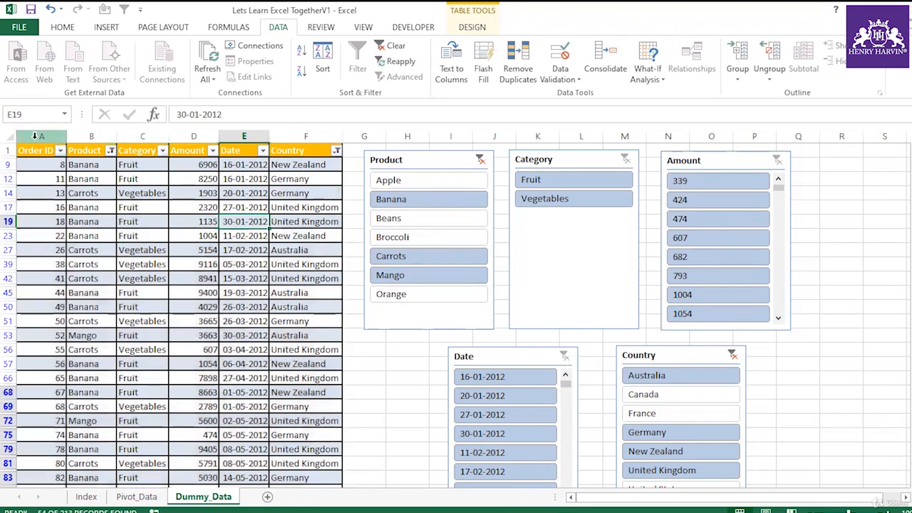
pyautogui.moveTo(34, 151); pyautogui.dragTo(351, 422)
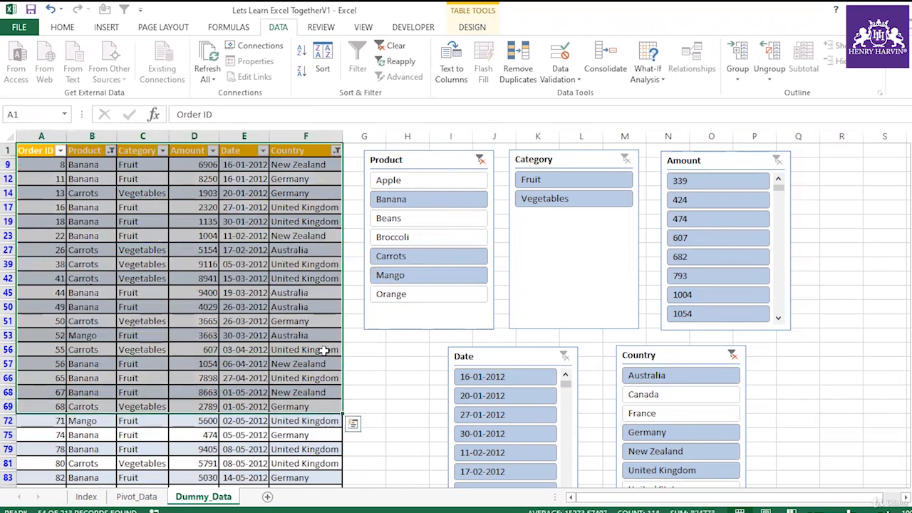
pyautogui.click(324, 349)
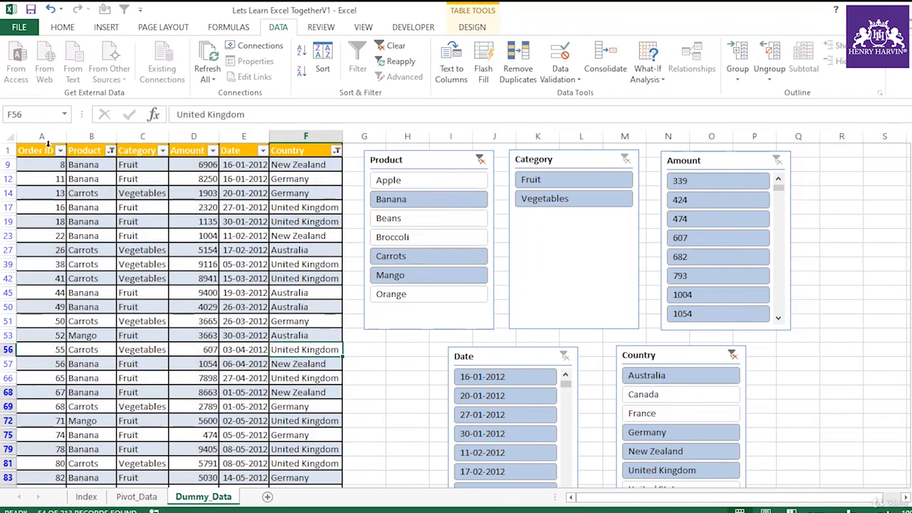
# Filter the Date slicer to 20-01-2012, 30-01-2012 and 27-01-2012.
pyautogui.click(472, 27)
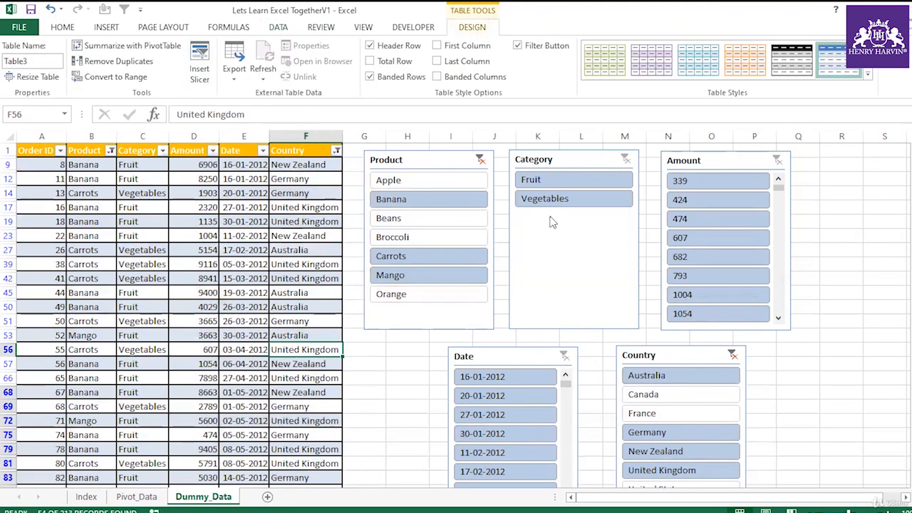
pyautogui.click(497, 398)
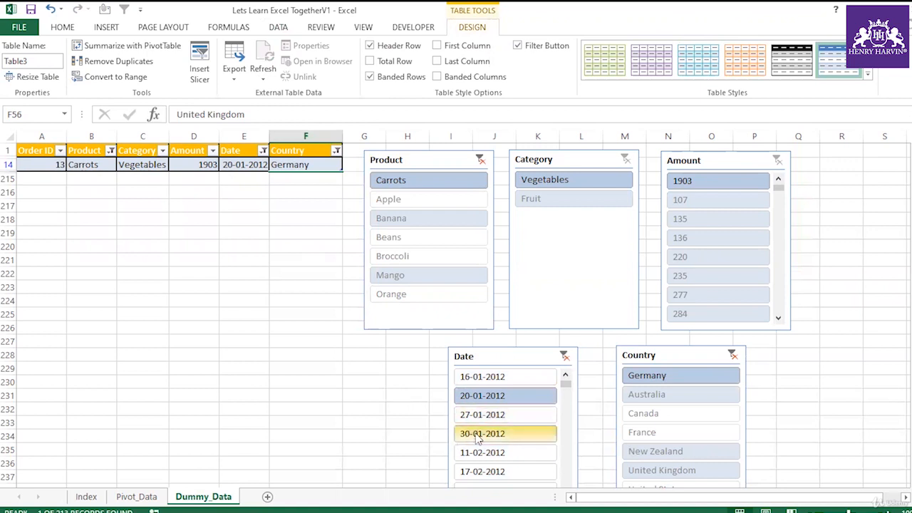
pyautogui.keyDown('ctrl'); pyautogui.click(499, 436); pyautogui.keyUp('ctrl')
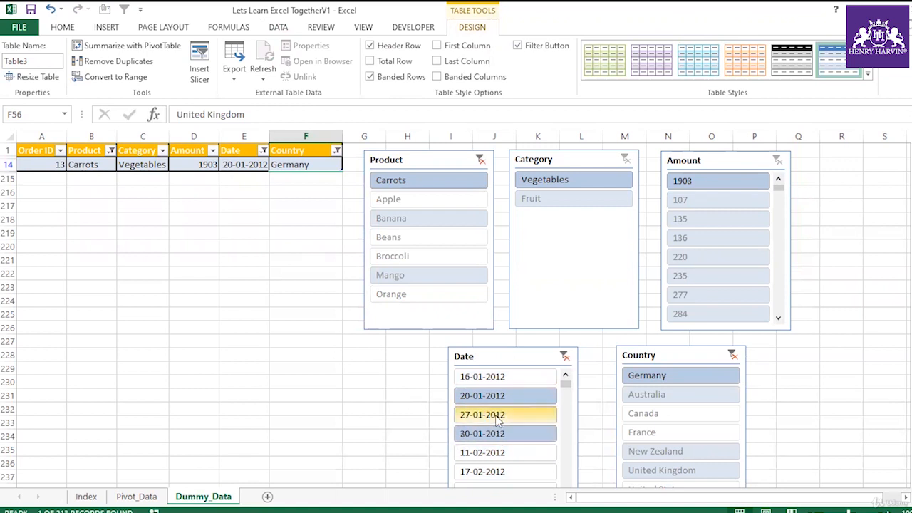
pyautogui.keyDown('ctrl'); pyautogui.click(499, 419); pyautogui.keyUp('ctrl')
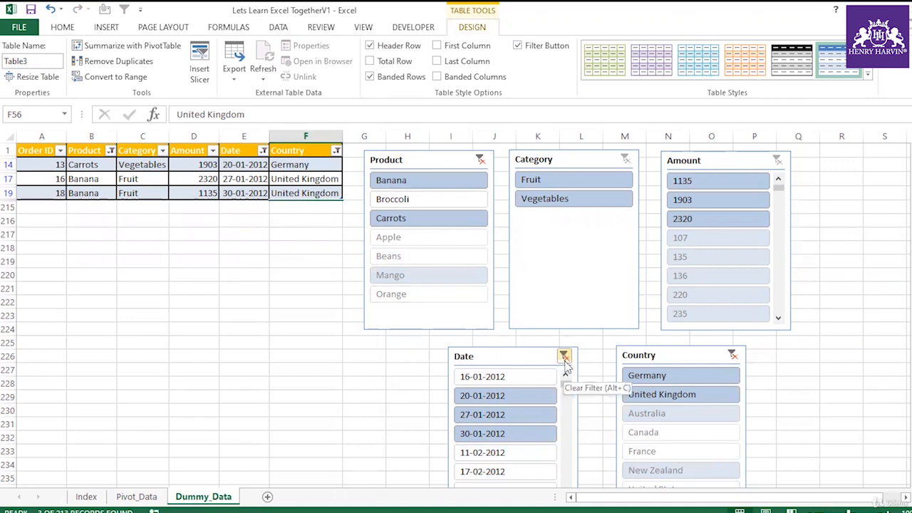
# Clear the filters of the Date, Product and Country slicers.
pyautogui.click(564, 362)
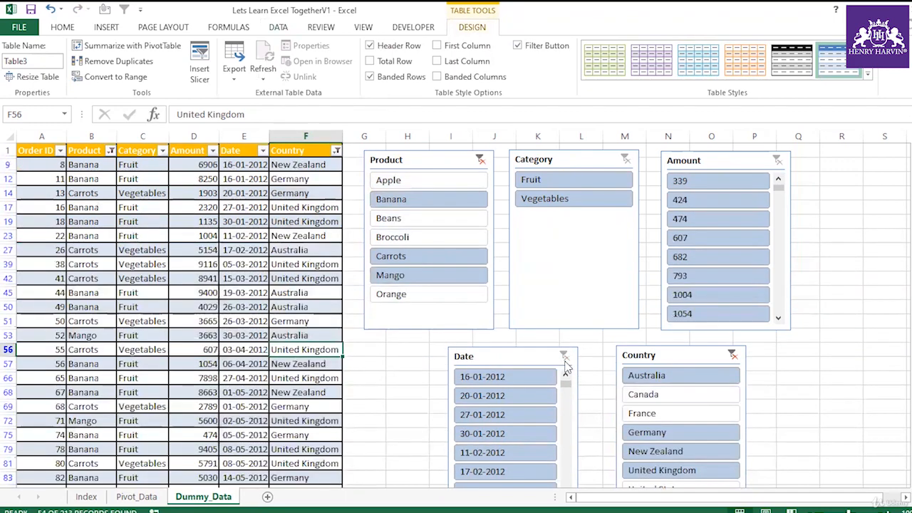
pyautogui.click(479, 160)
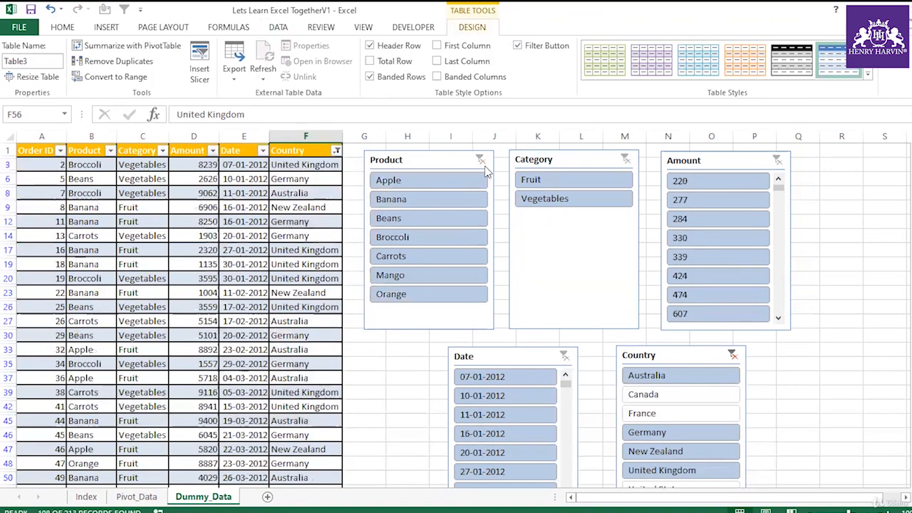
pyautogui.click(732, 354)
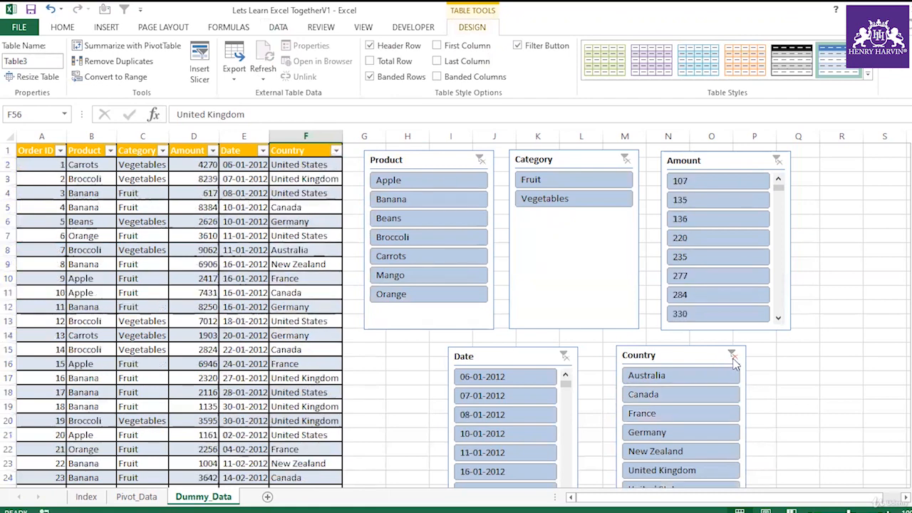
pyautogui.click(812, 401)
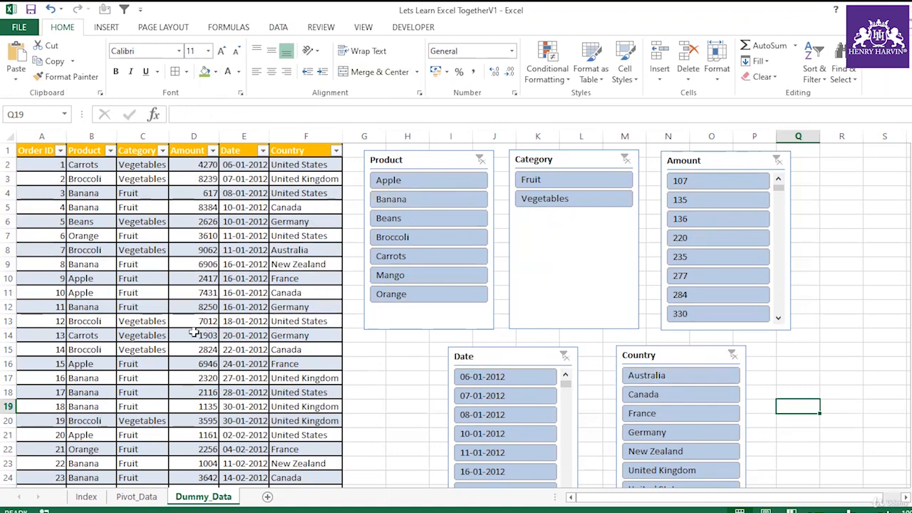
pyautogui.scroll(-9, 194, 333)
pyautogui.scroll(9, 193, 333)
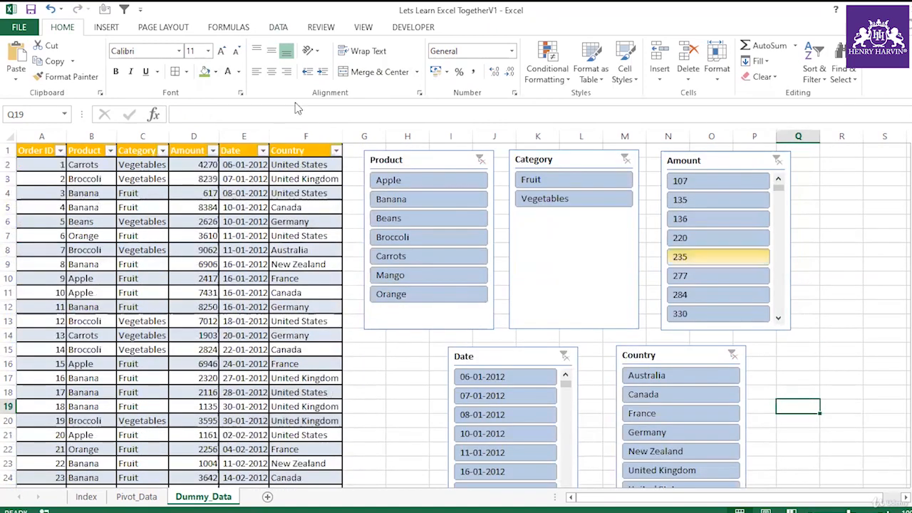
pyautogui.click(244, 276)
pyautogui.moveTo(38, 135); pyautogui.dragTo(310, 193)
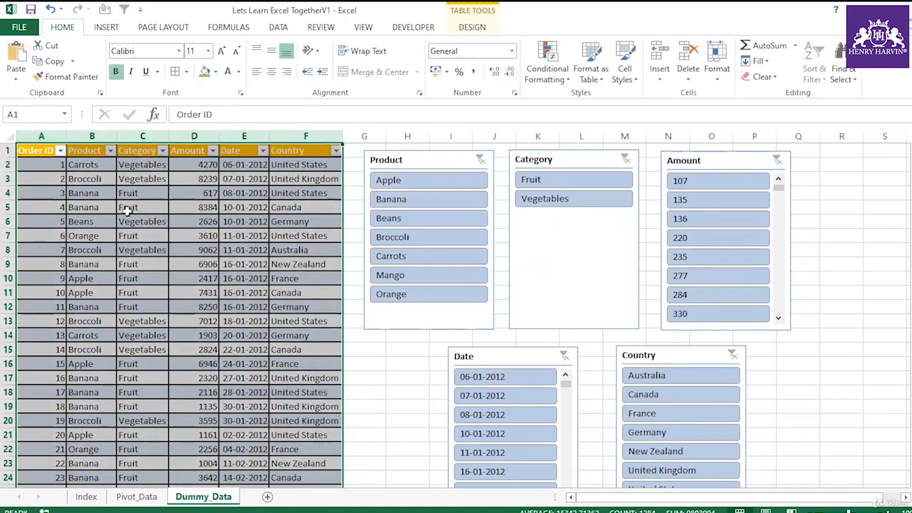
pyautogui.click(254, 249)
pyautogui.click(142, 249)
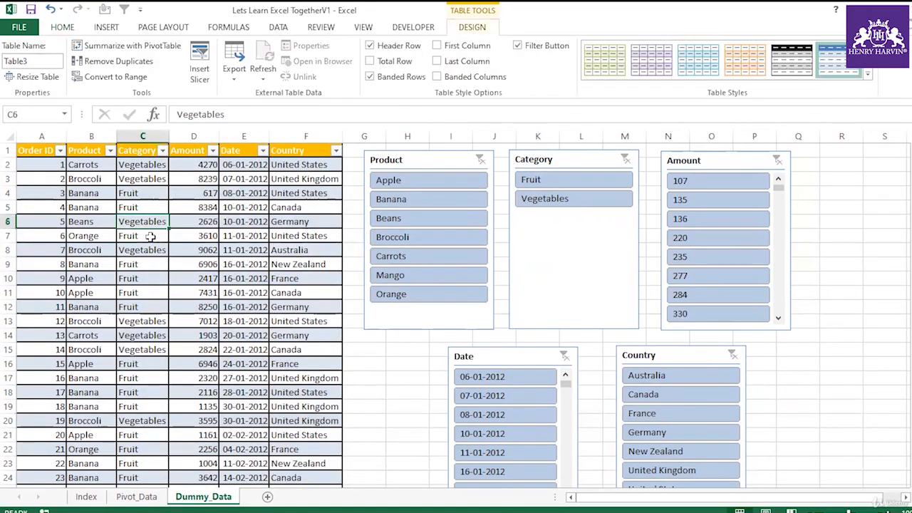
pyautogui.moveTo(143, 278); pyautogui.dragTo(143, 292)
pyautogui.click(237, 246)
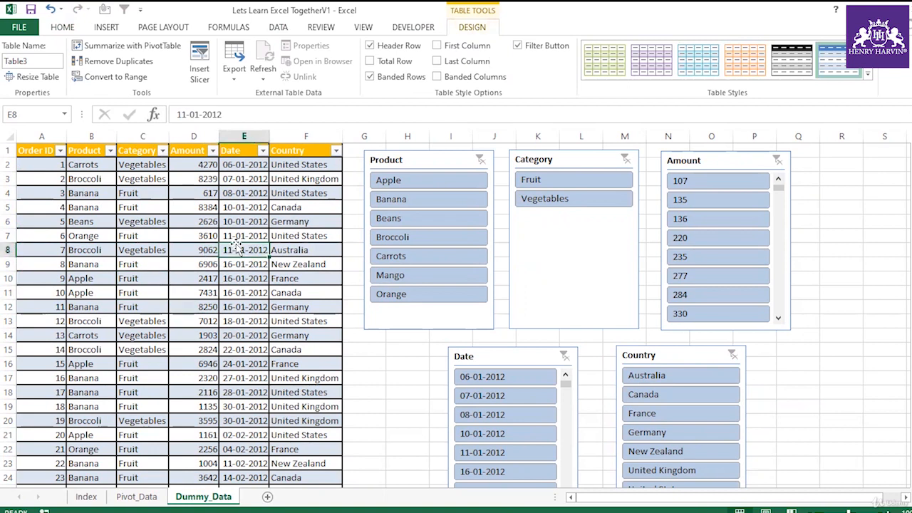
pyautogui.click(245, 324)
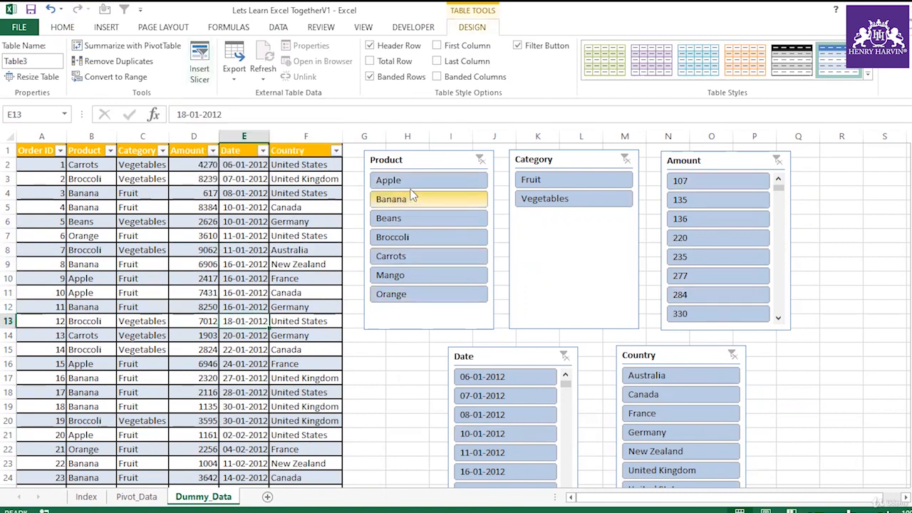
# Select all five slicers and move them from the Dummy_Data sheet onto a new sheet.
pyautogui.click(427, 161)
pyautogui.keyDown('ctrl'); pyautogui.click(562, 161); pyautogui.keyUp('ctrl')
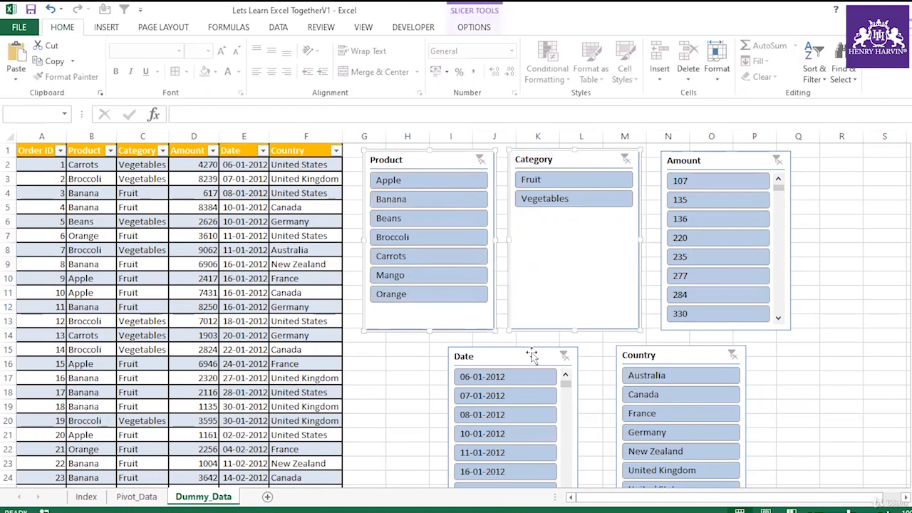
pyautogui.click(716, 149)
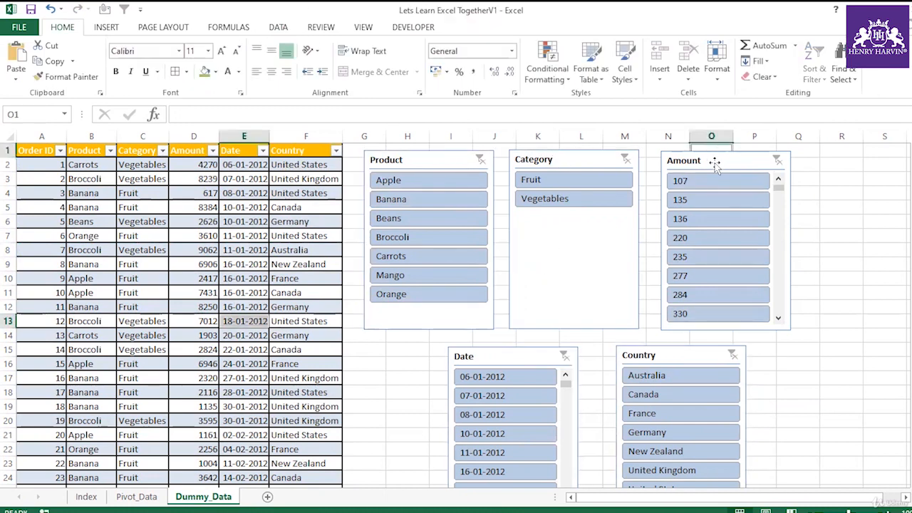
pyautogui.click(715, 162)
pyautogui.keyDown('ctrl'); pyautogui.click(573, 160); pyautogui.keyUp('ctrl')
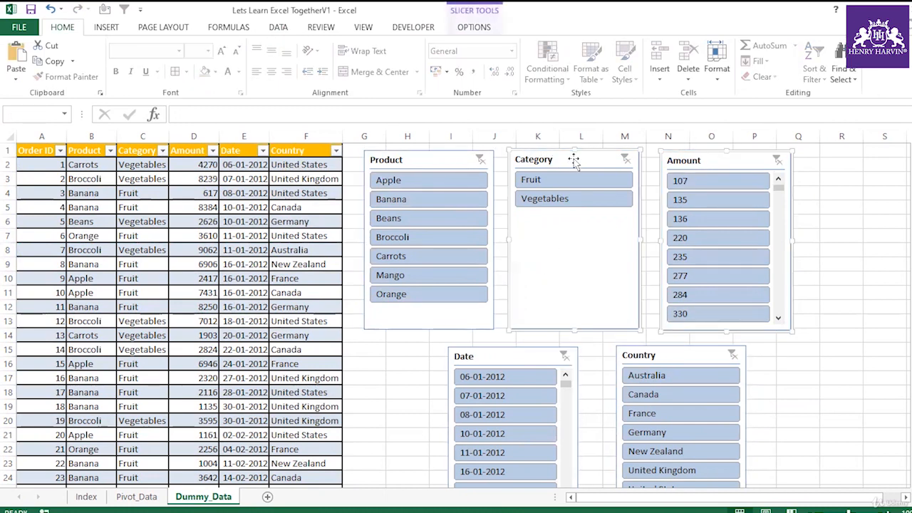
pyautogui.keyDown('ctrl'); pyautogui.click(529, 356); pyautogui.keyUp('ctrl')
pyautogui.keyDown('ctrl'); pyautogui.click(674, 356); pyautogui.keyUp('ctrl')
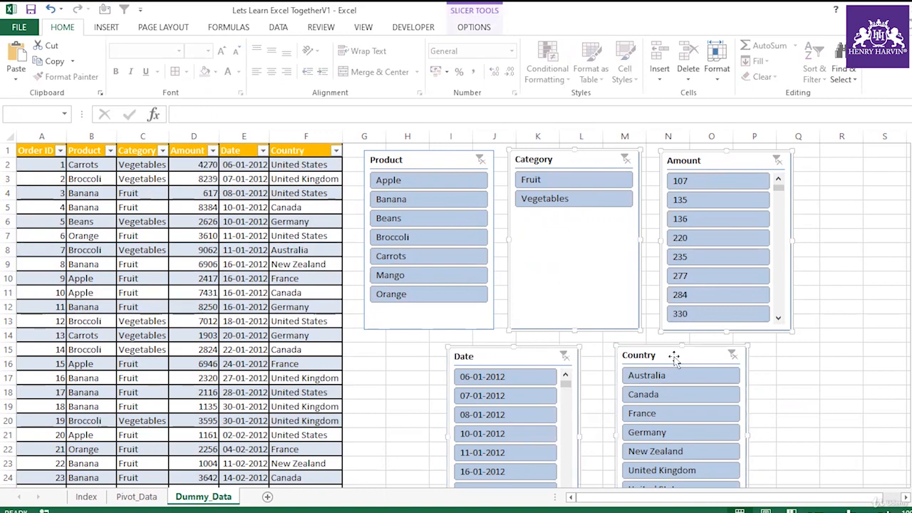
pyautogui.keyDown('ctrl'); pyautogui.click(452, 168); pyautogui.keyUp('ctrl')
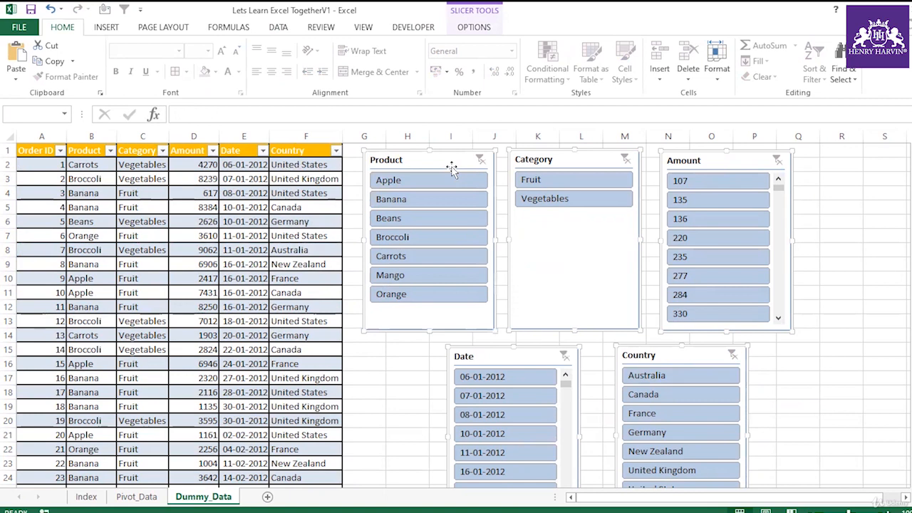
pyautogui.press('Delete')
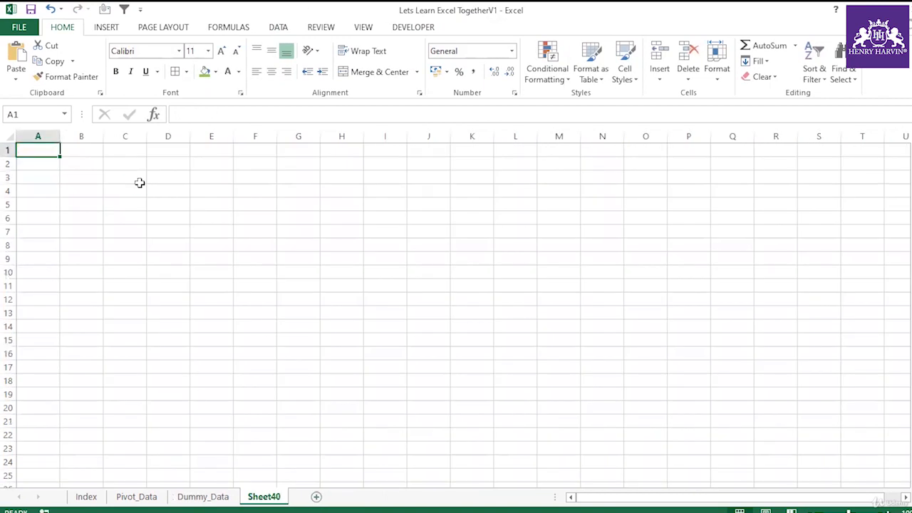
pyautogui.hotkey('ctrl', 'v')
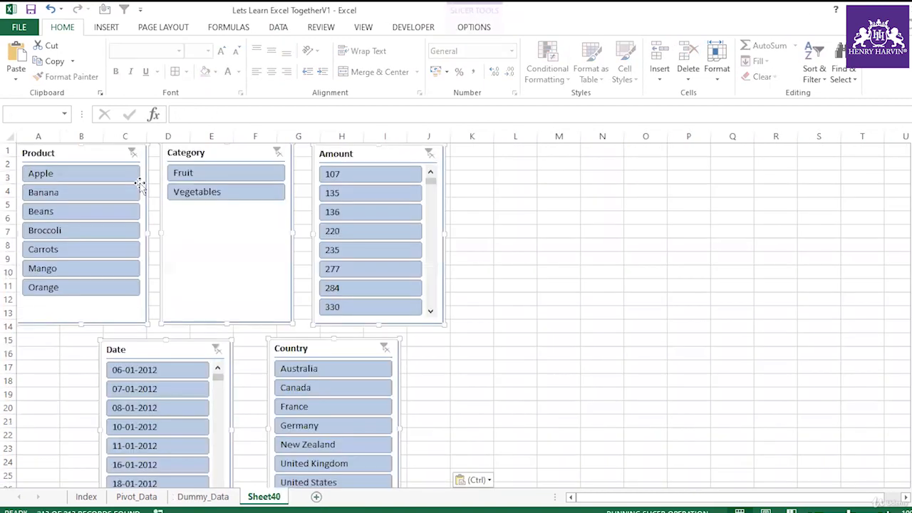
pyautogui.click(540, 280)
# Filter the Country slicer to France and view the filtered rows on the Dummy_Data sheet.
pyautogui.click(304, 407)
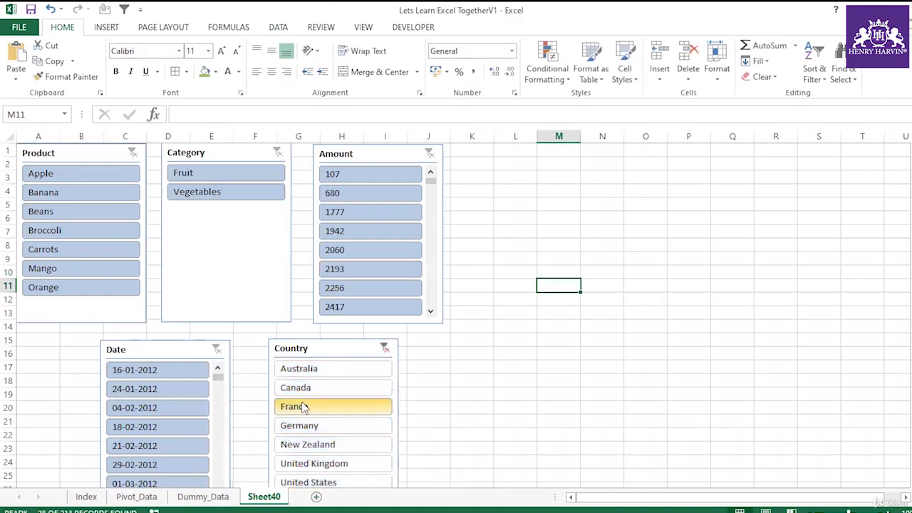
pyautogui.click(226, 499)
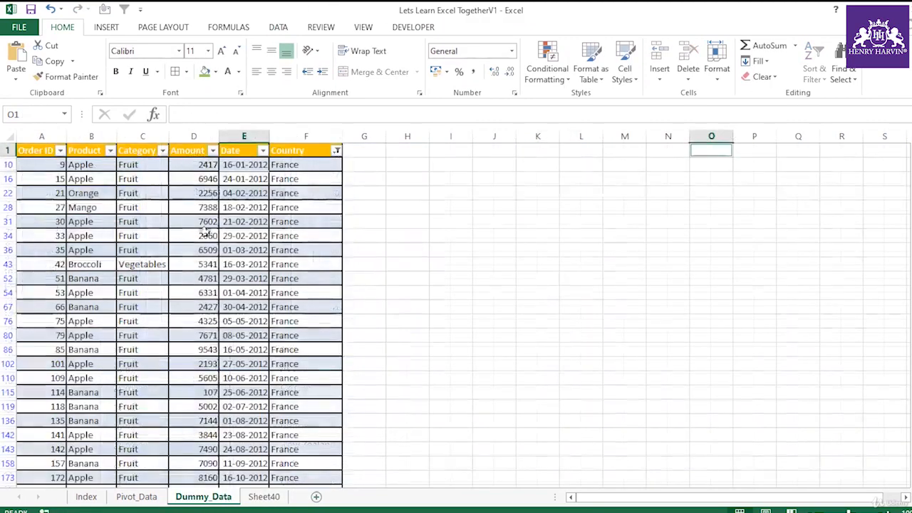
pyautogui.click(263, 500)
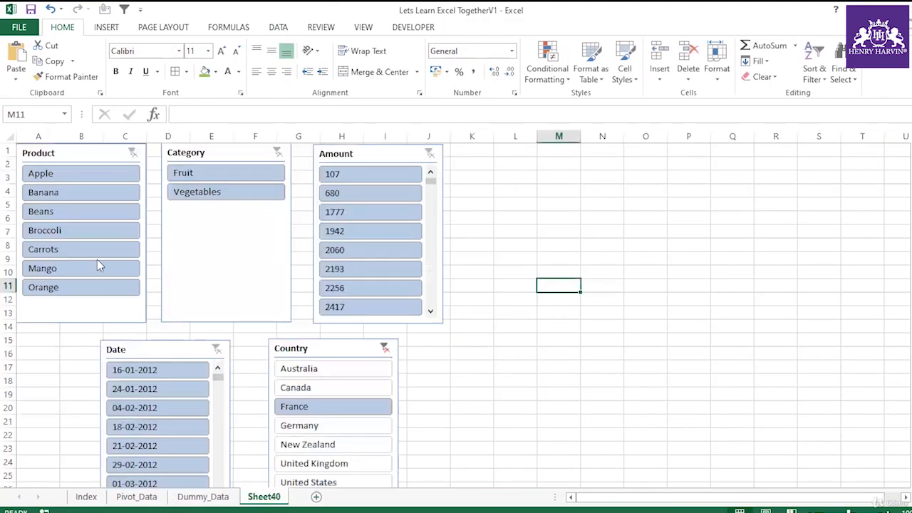
# Filter the Product slicer to Broccoli and check the remaining row on the Dummy_Data sheet.
pyautogui.click(62, 235)
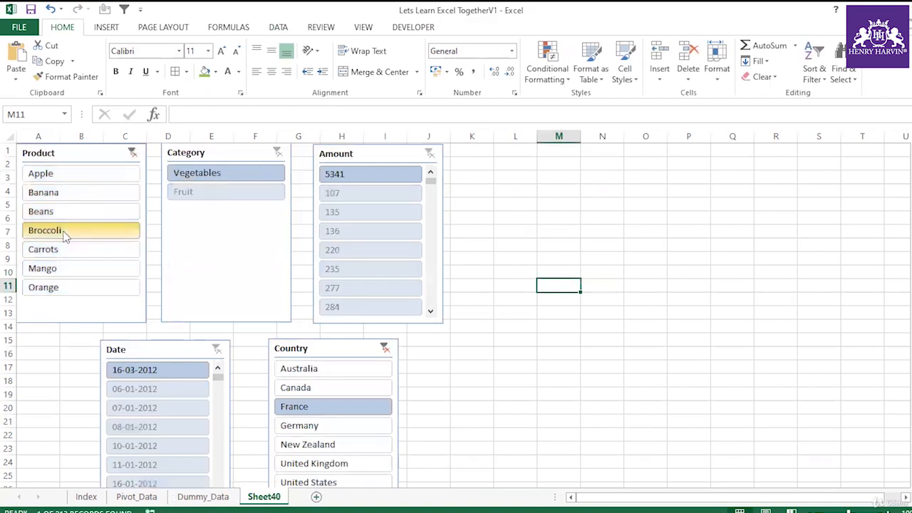
pyautogui.click(203, 496)
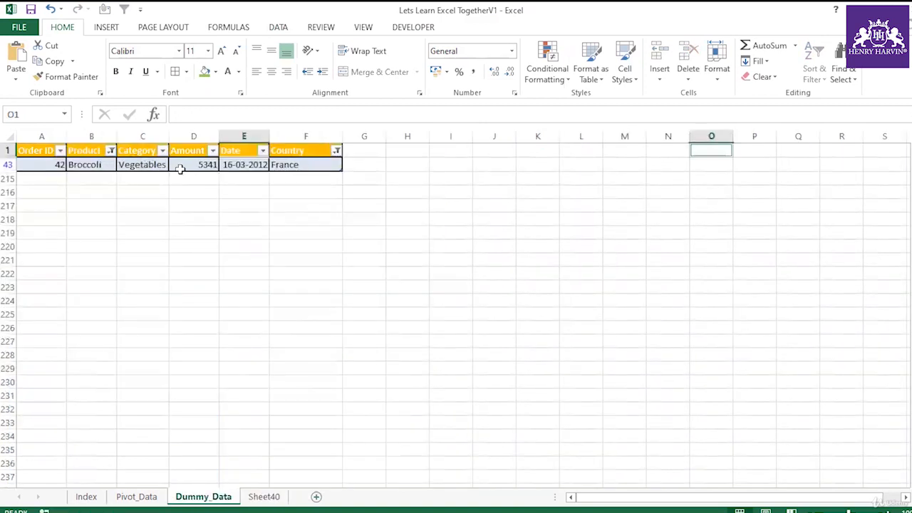
pyautogui.click(302, 150)
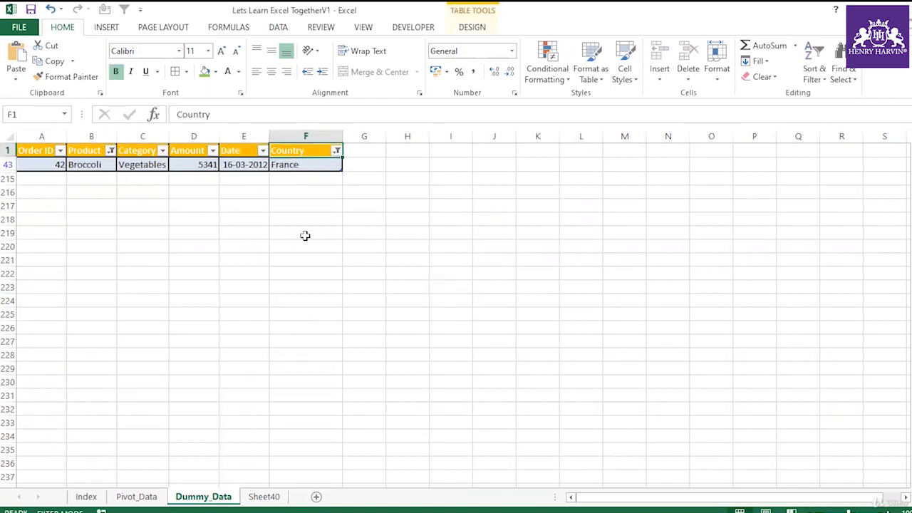
pyautogui.click(308, 237)
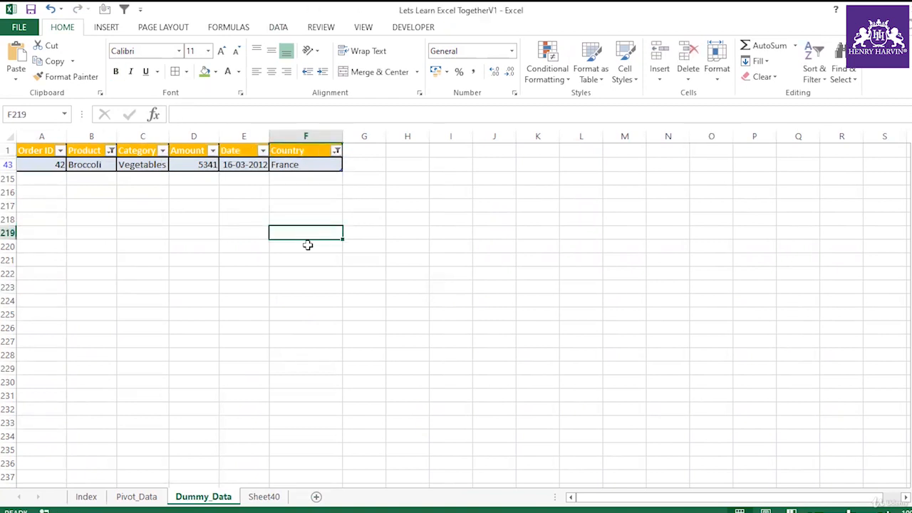
pyautogui.click(287, 30)
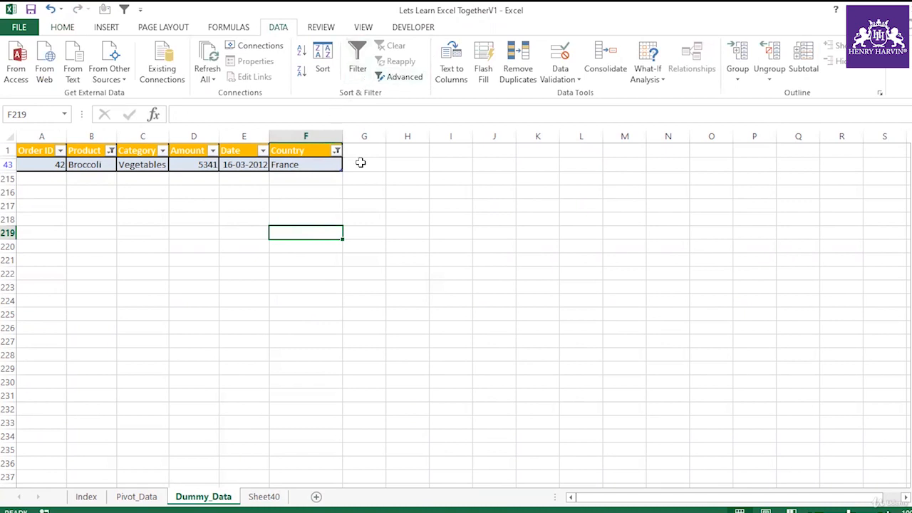
# Clear the Product and Country slicer filters on the new slicer sheet.
pyautogui.click(265, 498)
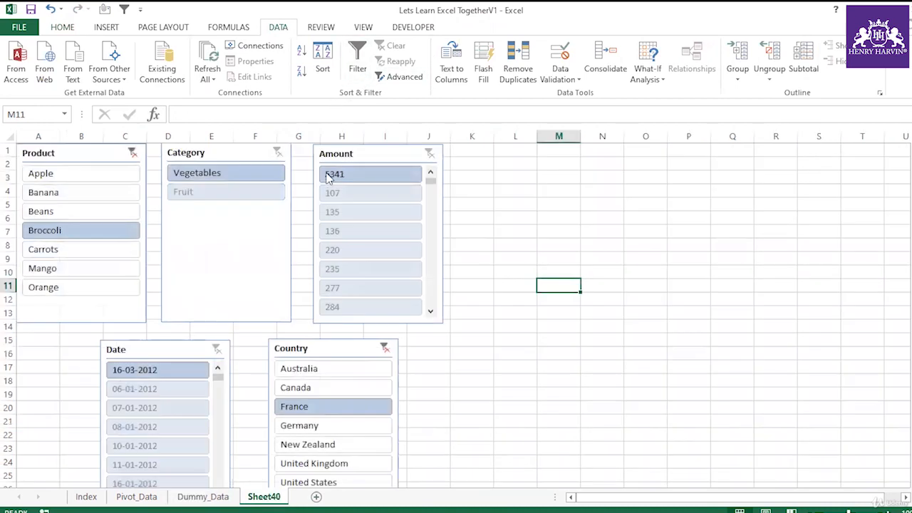
pyautogui.click(133, 154)
pyautogui.click(385, 348)
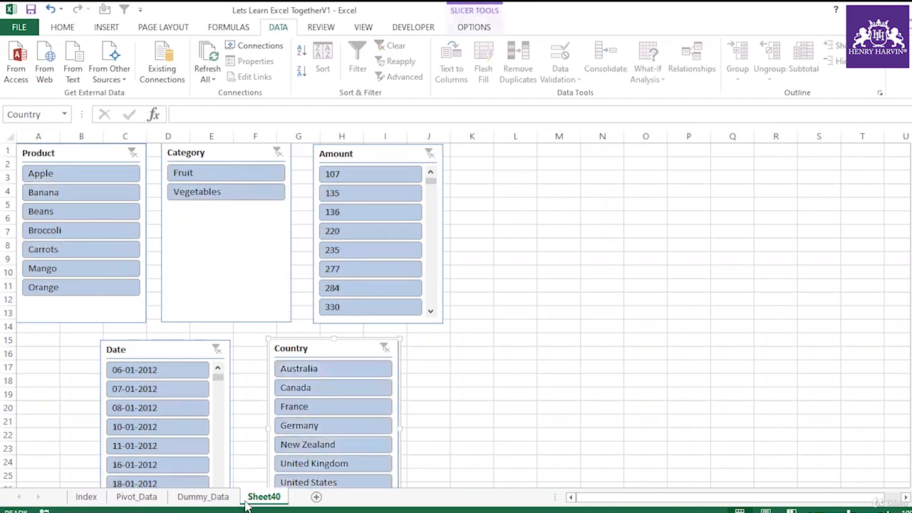
# Return to the Dummy_Data sheet and select the sales table to examine it.
pyautogui.click(203, 496)
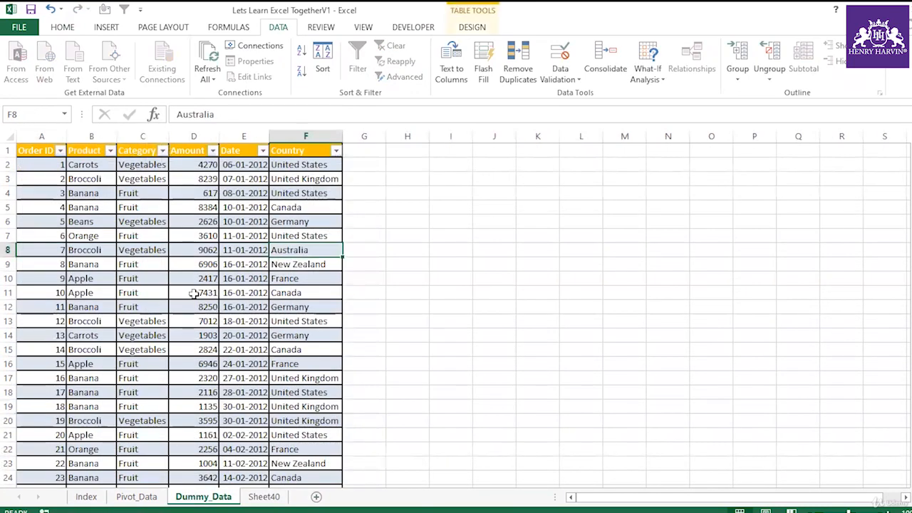
pyautogui.moveTo(41, 136); pyautogui.dragTo(295, 158)
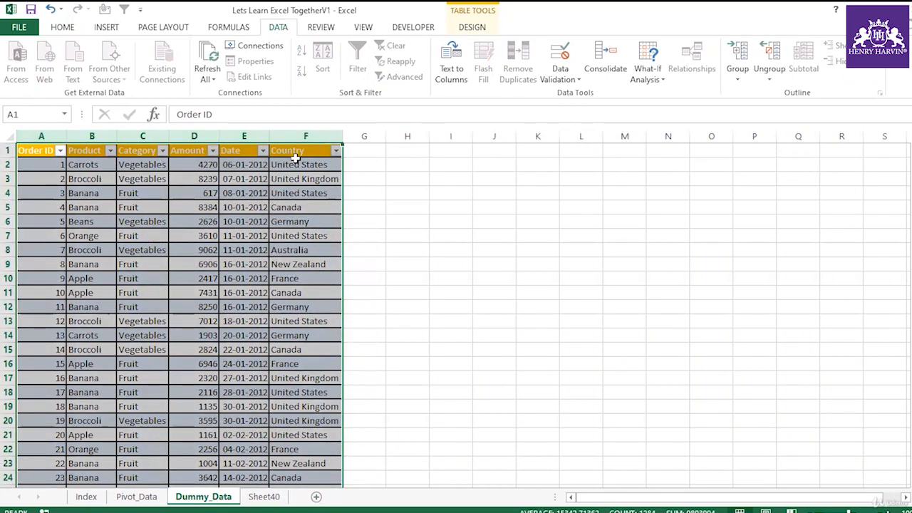
pyautogui.click(401, 224)
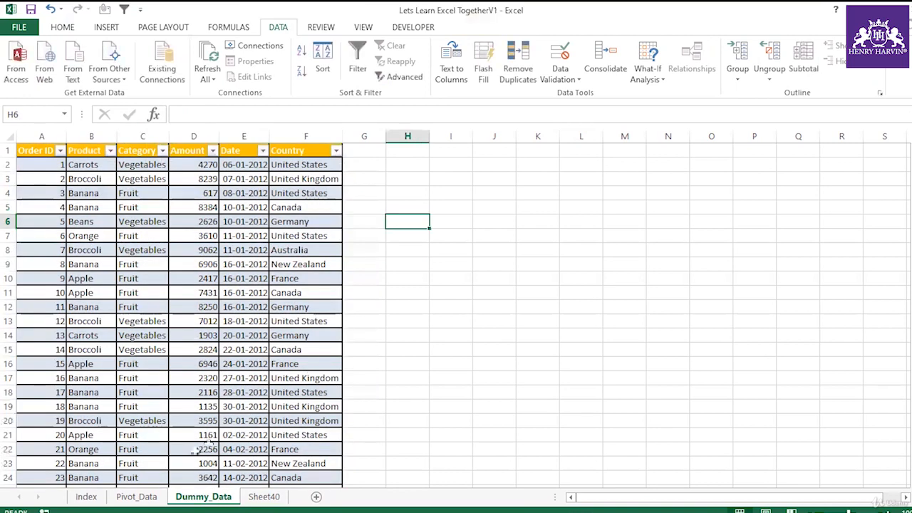
# Open the Index sheet and advance to the Create Pivot Table slide to read it.
pyautogui.click(87, 497)
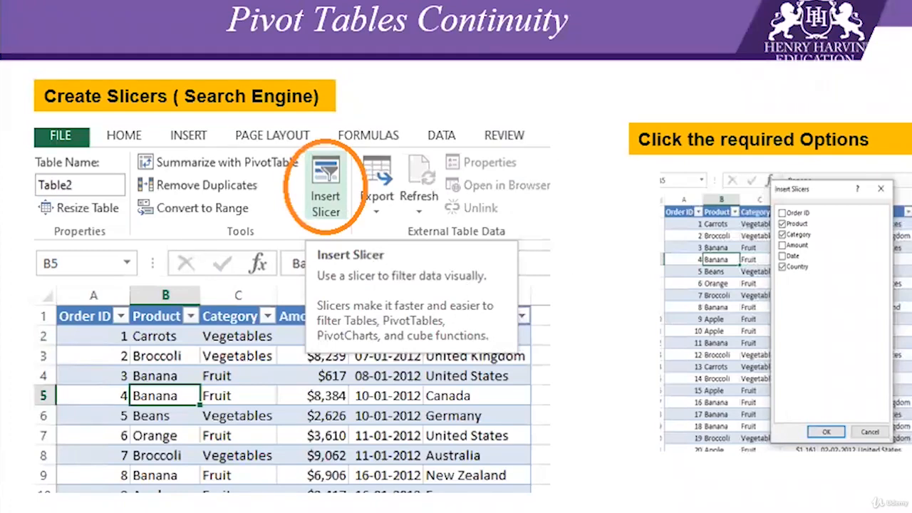
pyautogui.press('Down')
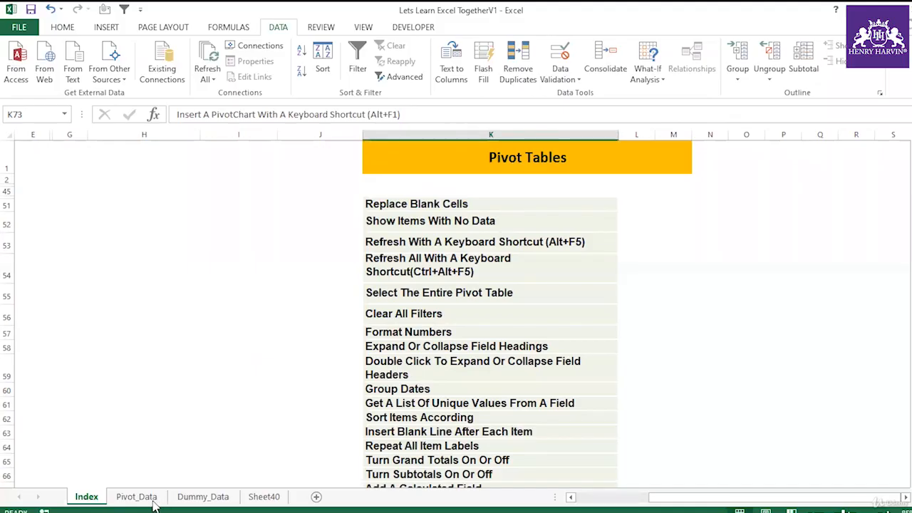
# Convert the sales table on the Dummy_Data sheet to a normal range.
pyautogui.click(202, 497)
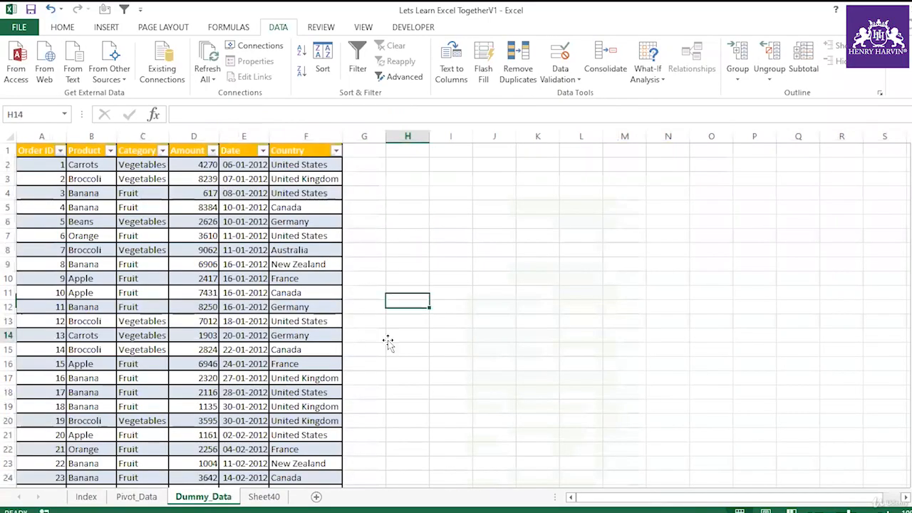
pyautogui.click(110, 203)
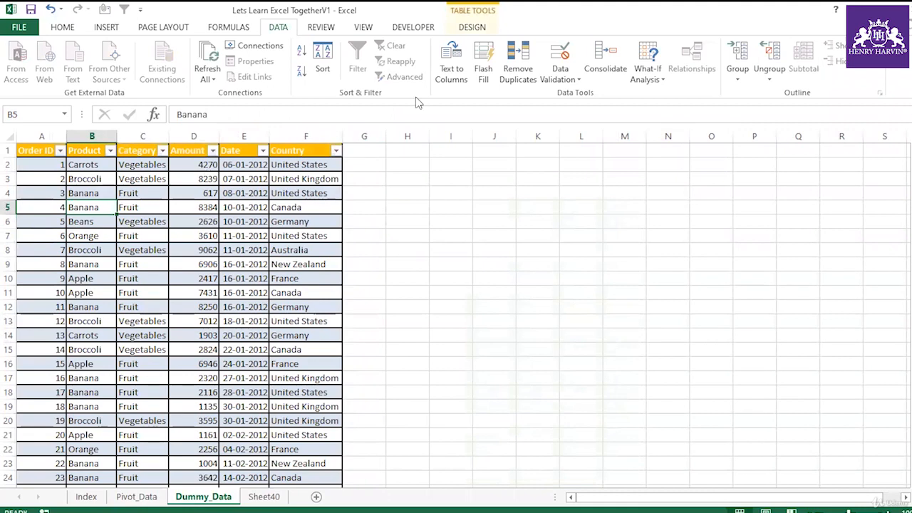
pyautogui.click(472, 27)
pyautogui.click(174, 223)
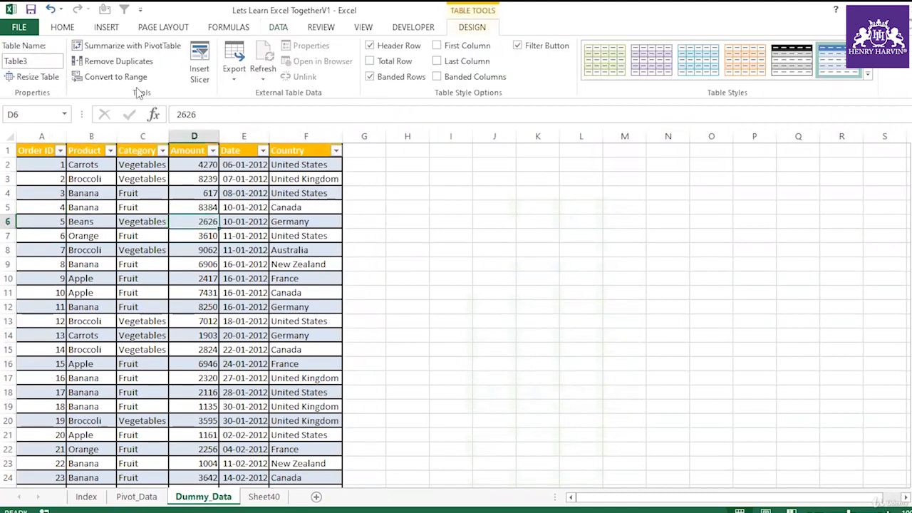
pyautogui.click(116, 77)
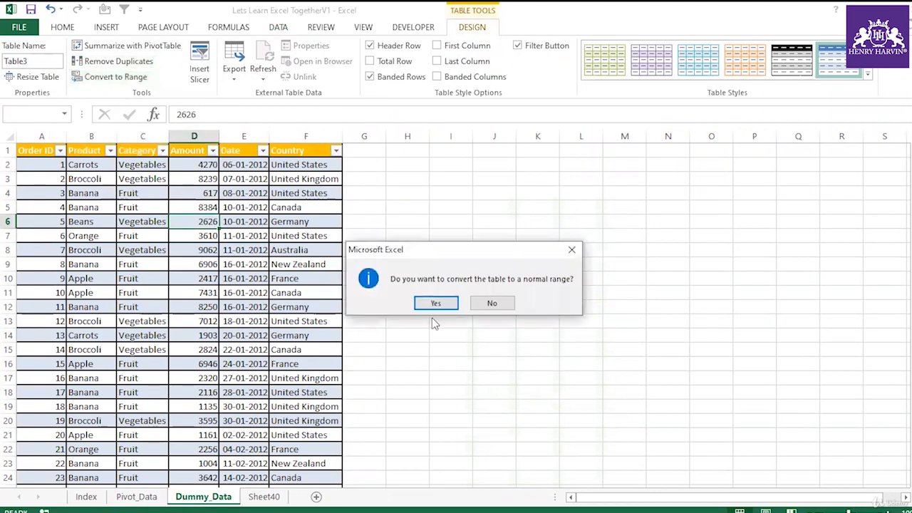
pyautogui.click(438, 307)
pyautogui.click(174, 239)
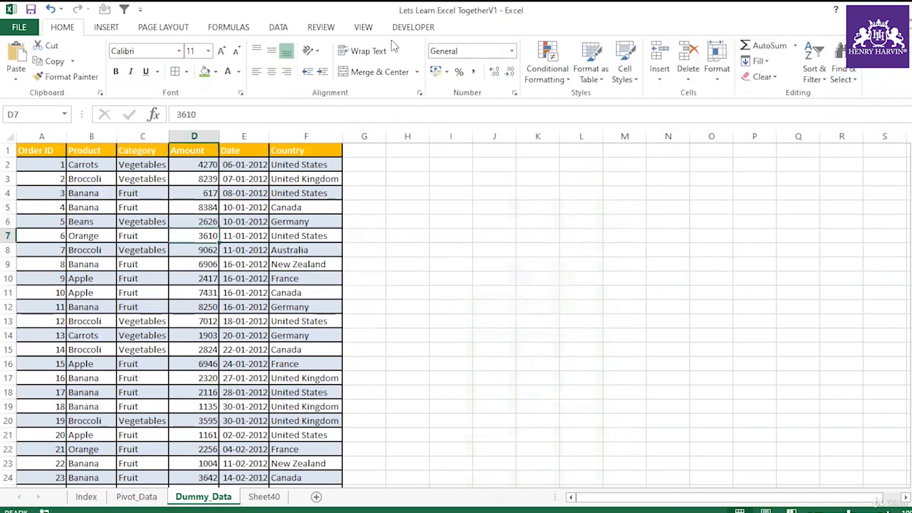
pyautogui.click(210, 262)
pyautogui.moveTo(44, 151); pyautogui.dragTo(318, 421)
pyautogui.click(207, 307)
pyautogui.moveTo(56, 150); pyautogui.dragTo(300, 150)
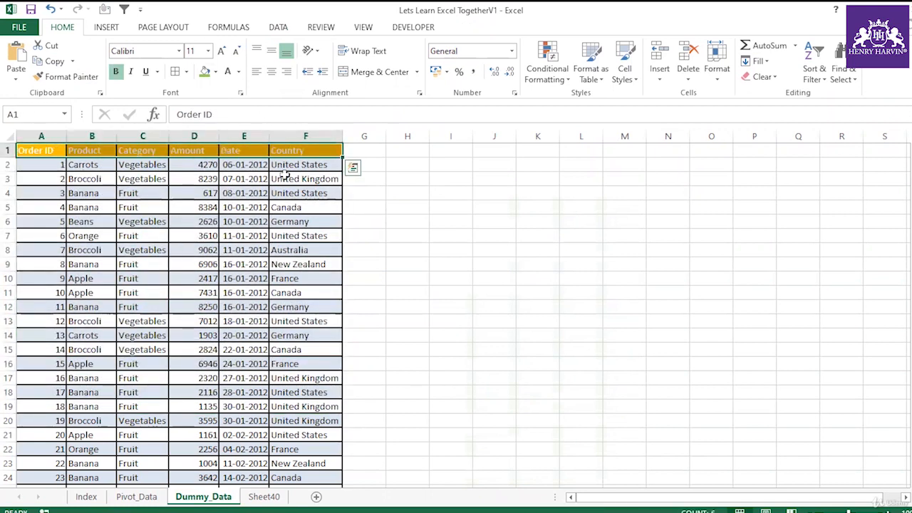
pyautogui.click(244, 207)
pyautogui.moveTo(56, 151); pyautogui.dragTo(336, 402)
pyautogui.click(204, 248)
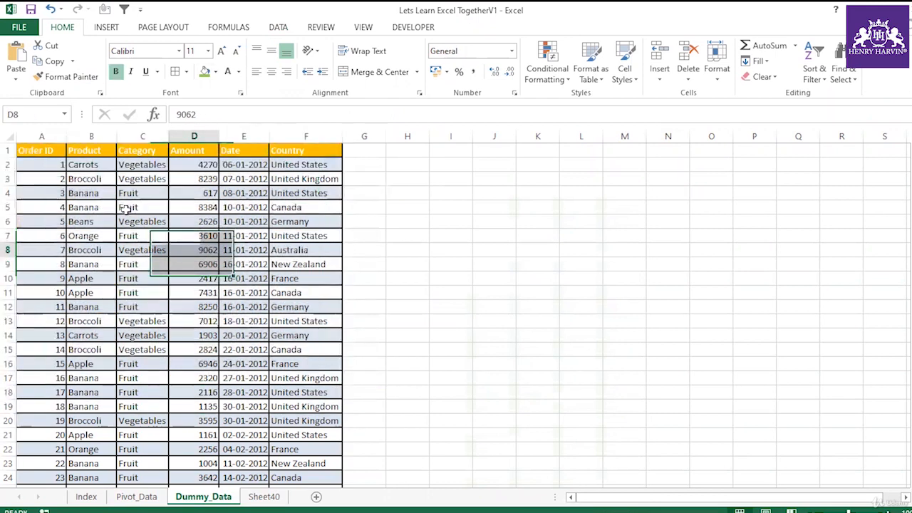
# Select the whole data range from A1 and insert a PivotTable on a new worksheet.
pyautogui.click(61, 152)
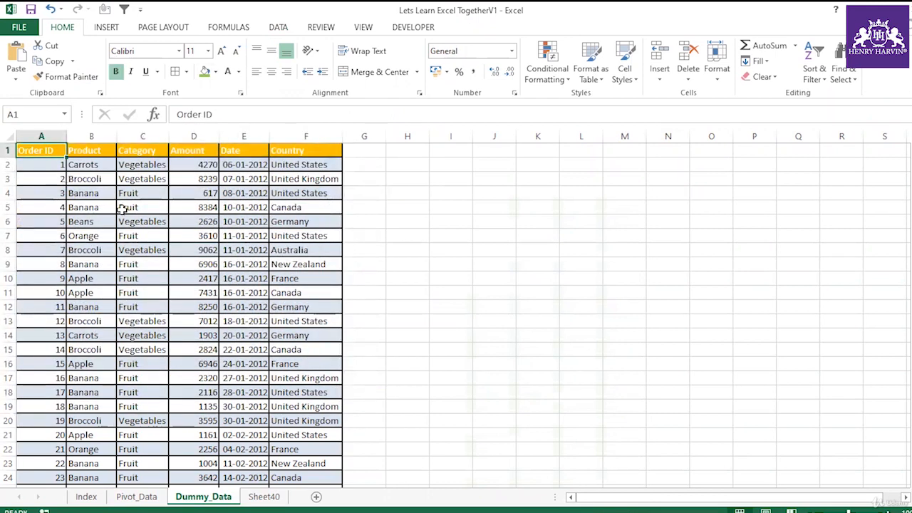
pyautogui.hotkey('ctrl', 'shift', 'End')
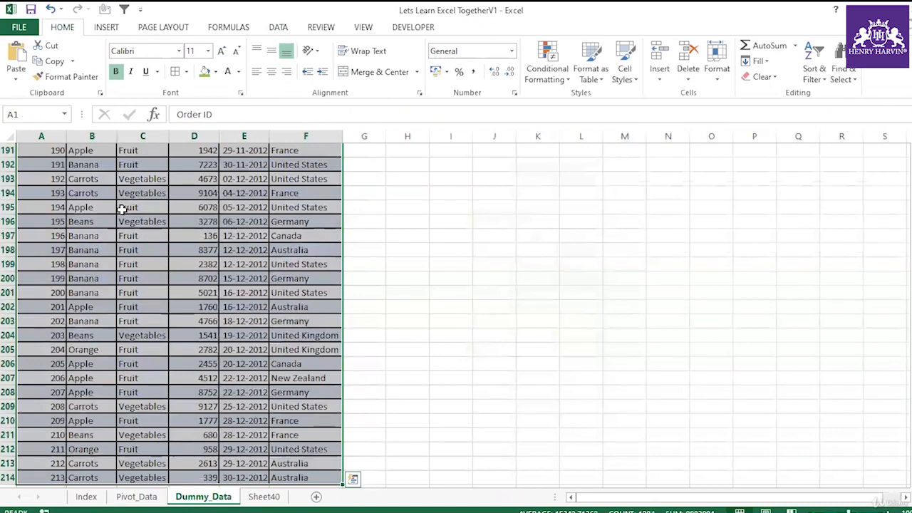
pyautogui.click(106, 29)
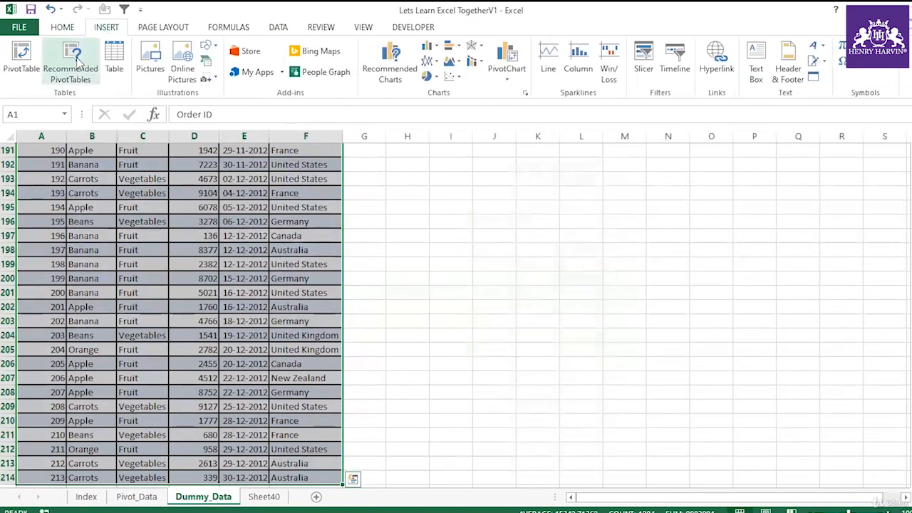
pyautogui.click(21, 61)
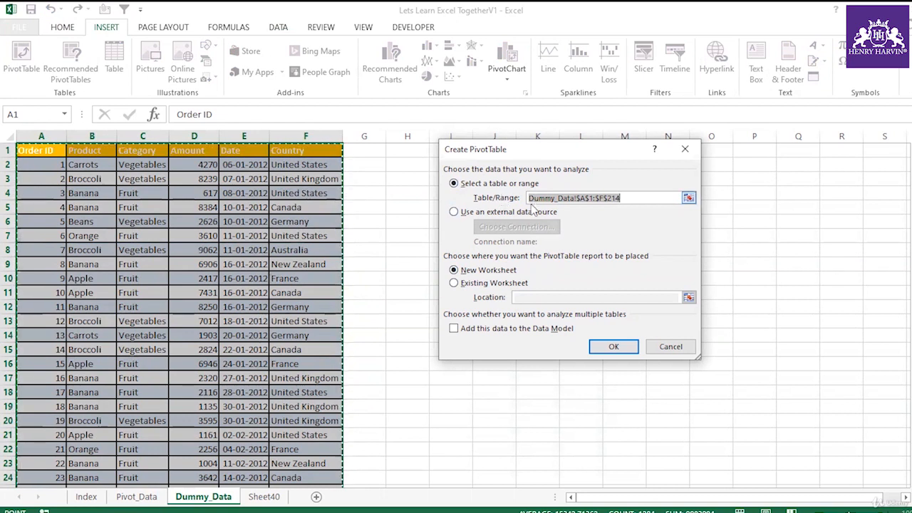
pyautogui.click(487, 285)
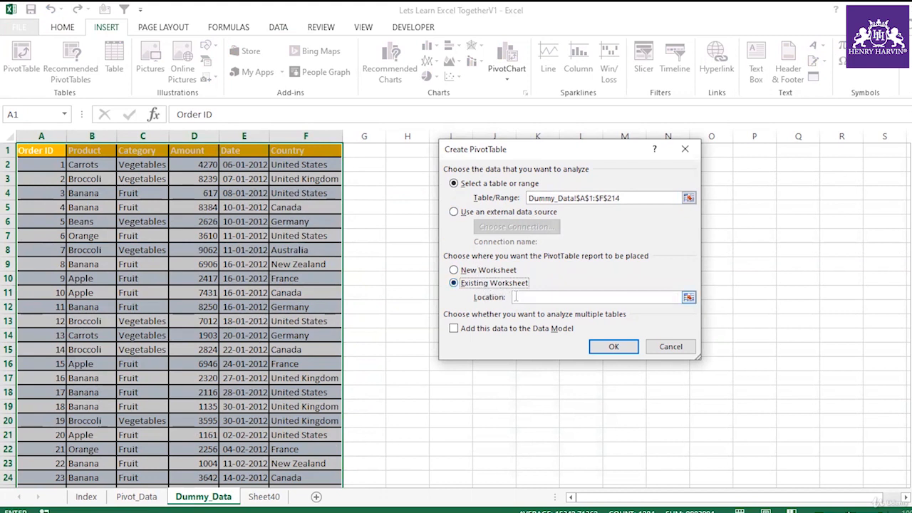
pyautogui.click(519, 297)
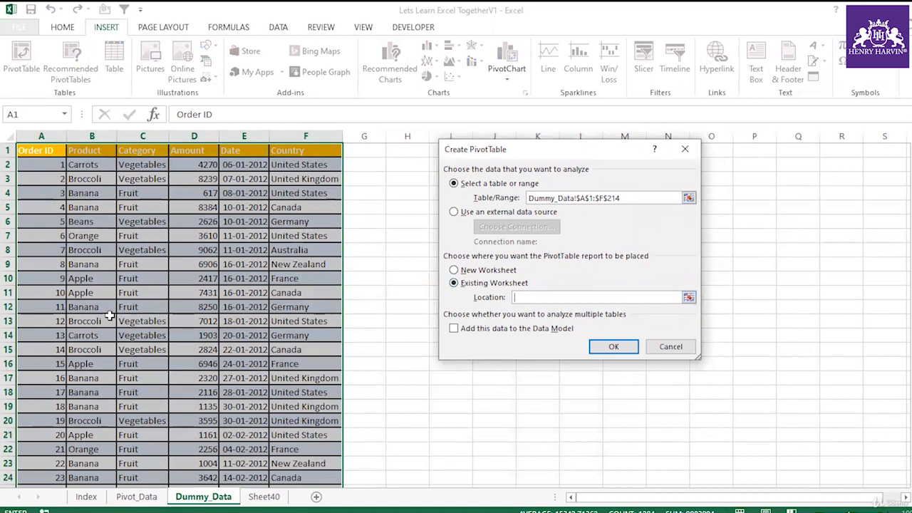
pyautogui.click(477, 277)
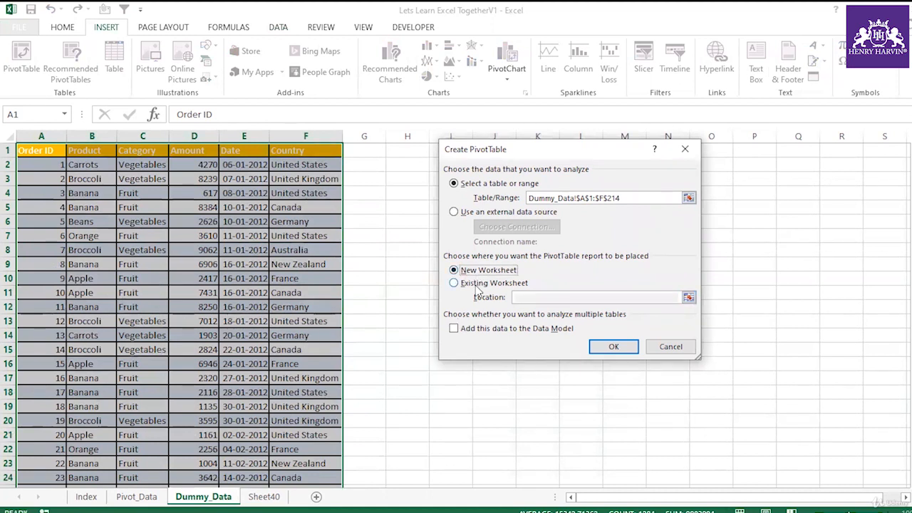
pyautogui.click(602, 349)
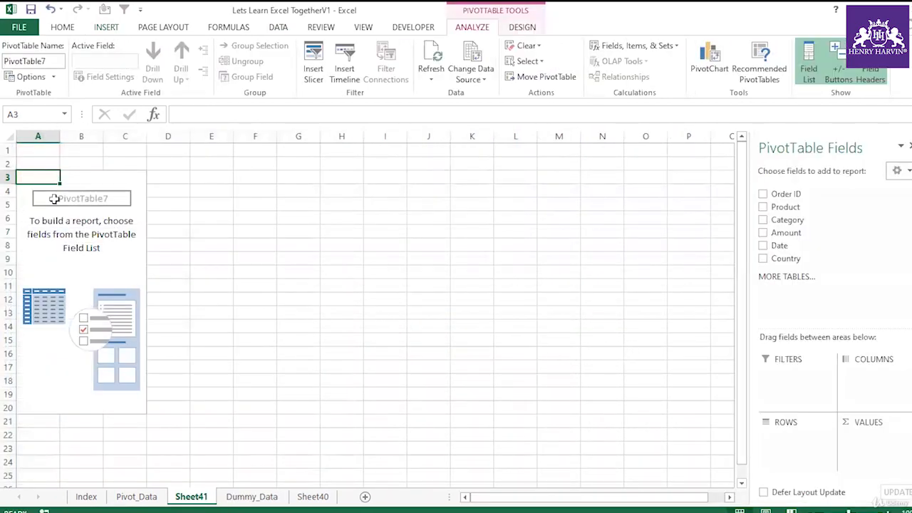
# Open the empty PivotTable's context menu and examine its options.
pyautogui.click(71, 175)
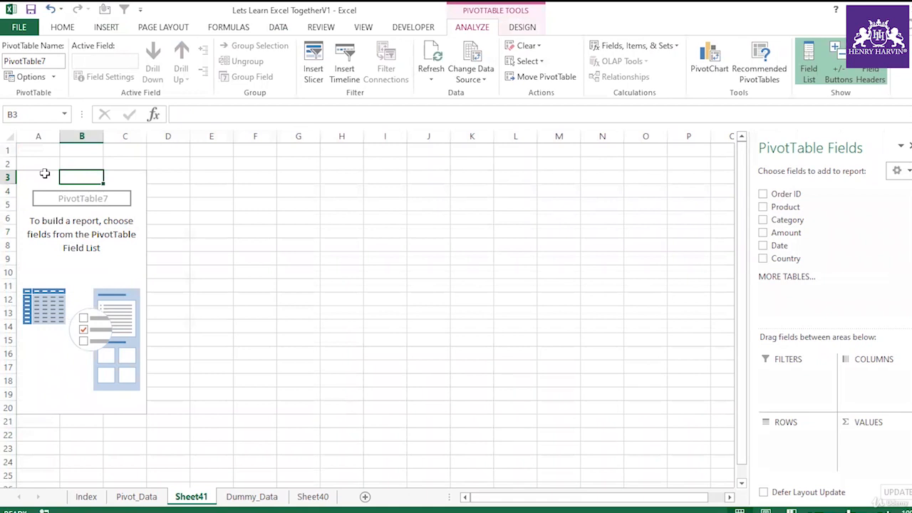
pyautogui.rightClick(44, 174)
pyautogui.click(34, 184)
pyautogui.click(77, 181)
pyautogui.click(34, 177)
pyautogui.click(298, 244)
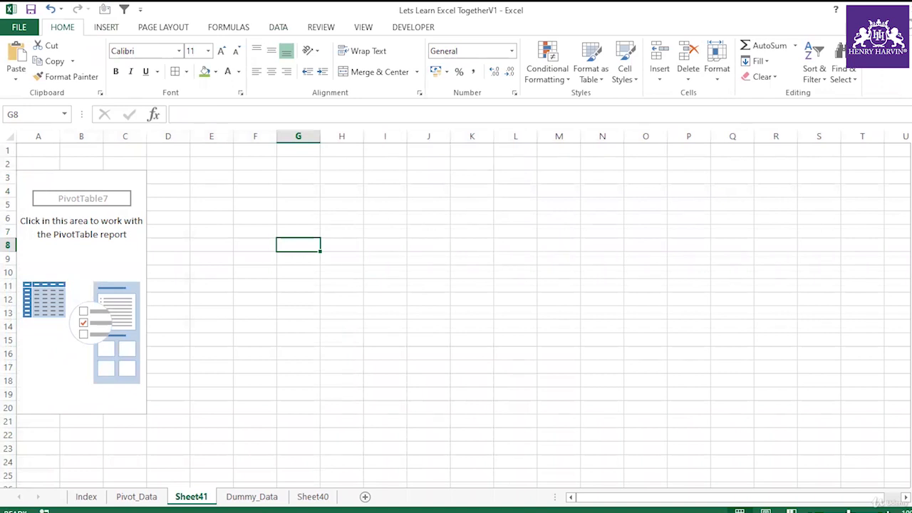
# Show the PivotTable Field List from the PivotTable's context menu, then select a cell outside the PivotTable.
pyautogui.rightClick(95, 263)
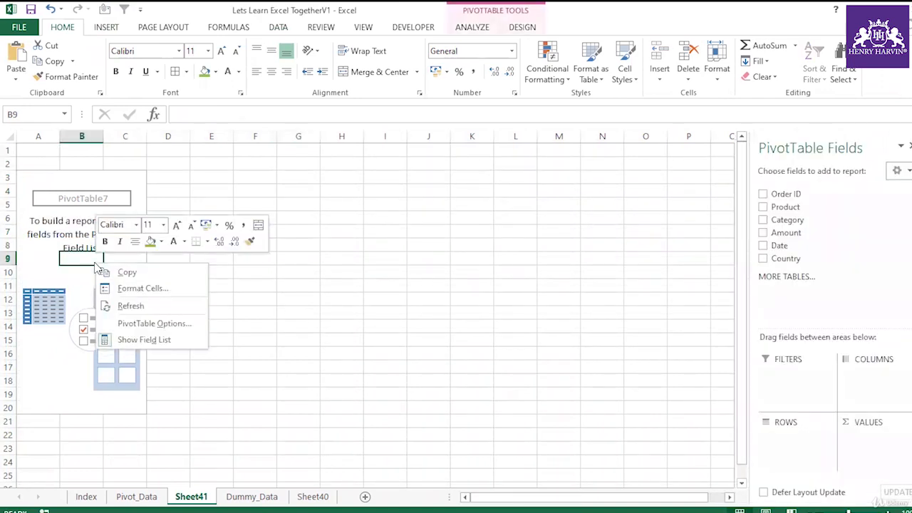
pyautogui.click(146, 340)
pyautogui.click(242, 325)
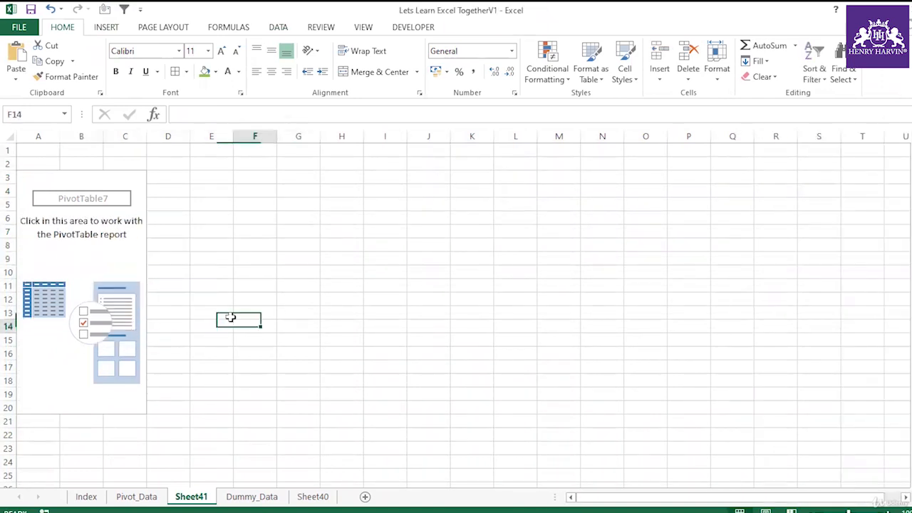
pyautogui.click(125, 272)
pyautogui.rightClick(124, 273)
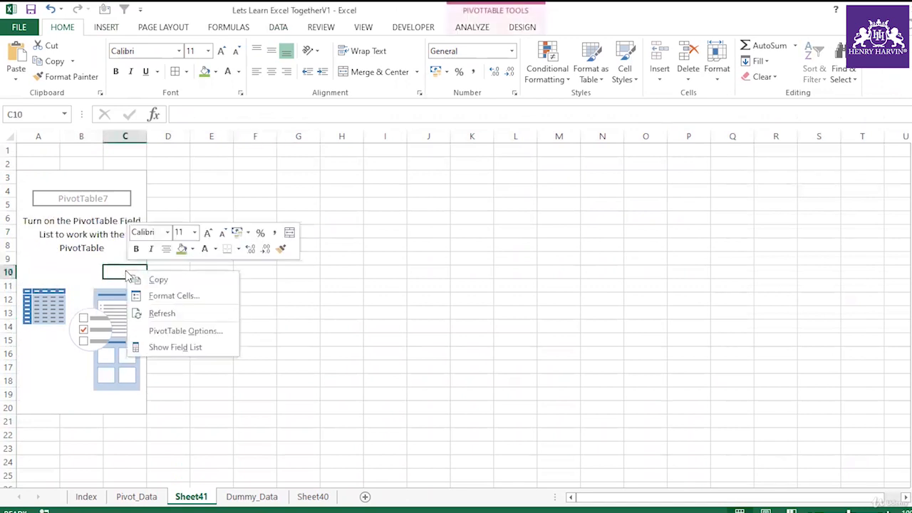
pyautogui.click(181, 347)
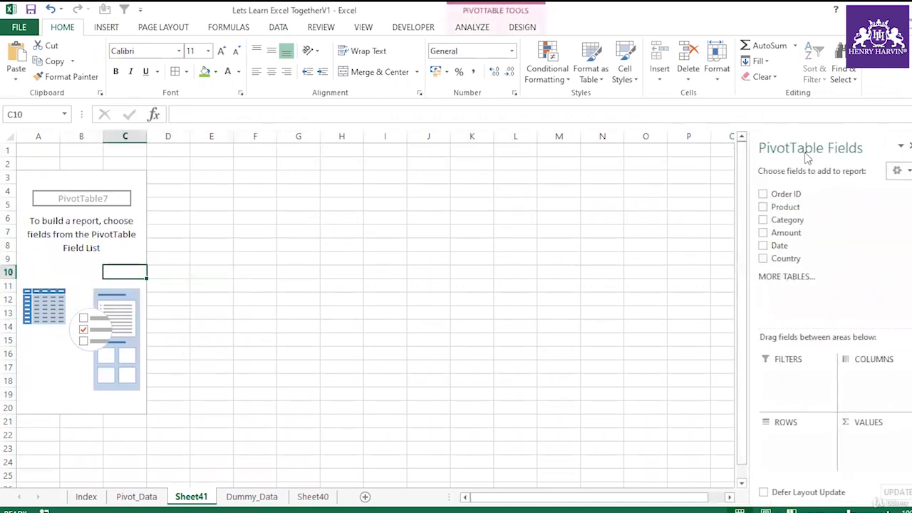
pyautogui.click(320, 293)
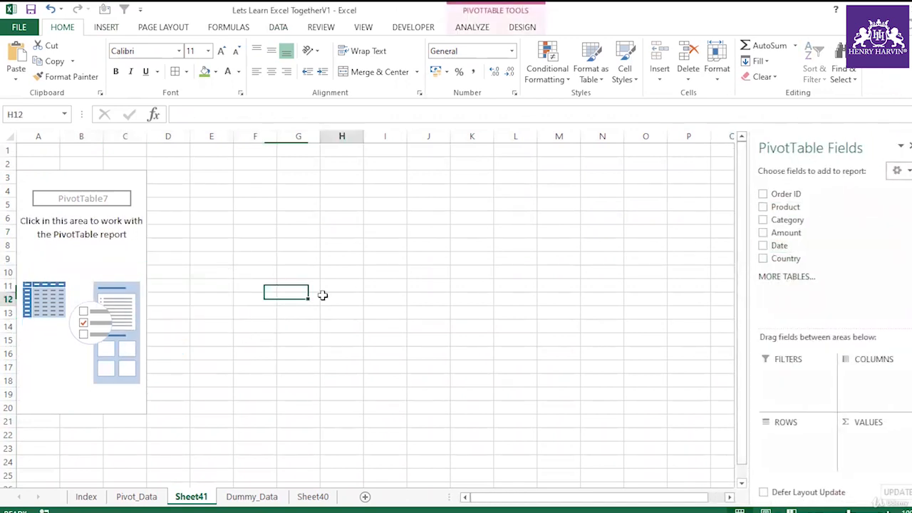
# Select cells inside and outside the PivotTable and hide its Field List from the context menu.
pyautogui.click(78, 251)
pyautogui.click(211, 259)
pyautogui.click(341, 261)
pyautogui.click(528, 218)
pyautogui.click(557, 232)
pyautogui.click(471, 286)
pyautogui.rightClick(323, 233)
pyautogui.click(122, 258)
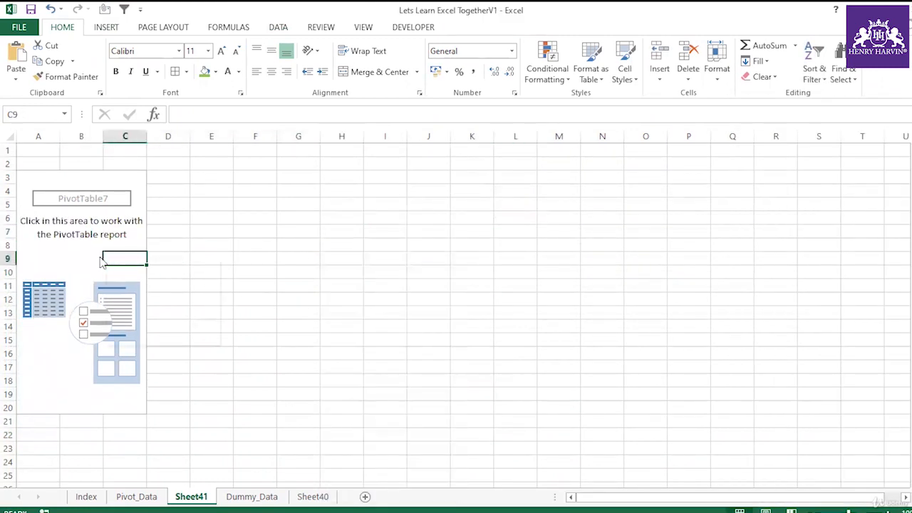
pyautogui.rightClick(121, 258)
pyautogui.click(156, 335)
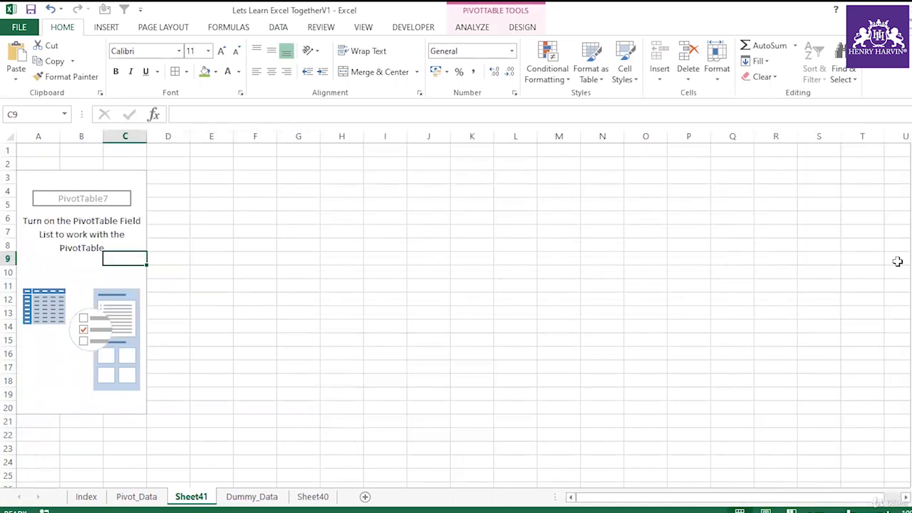
pyautogui.click(194, 297)
pyautogui.click(120, 273)
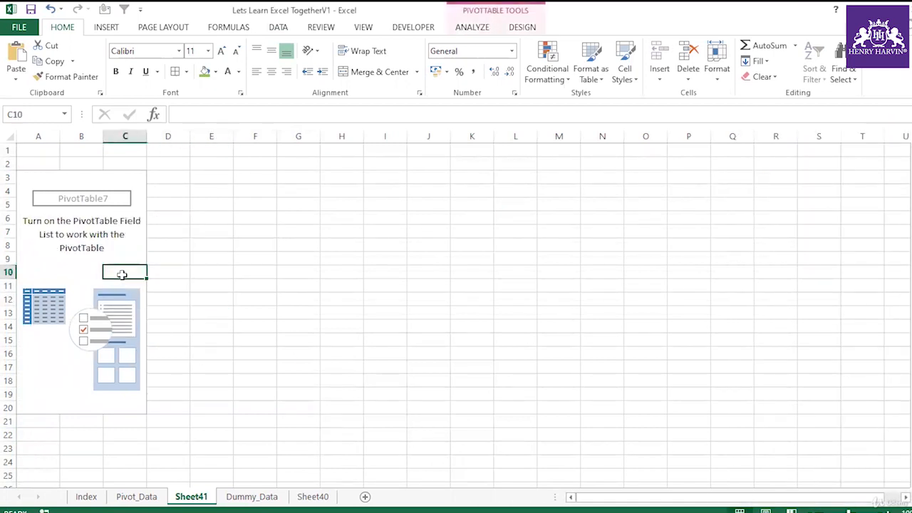
# Show the PivotTable Field List from the context menu of a cell inside the PivotTable.
pyautogui.click(88, 256)
pyautogui.rightClick(89, 255)
pyautogui.click(136, 330)
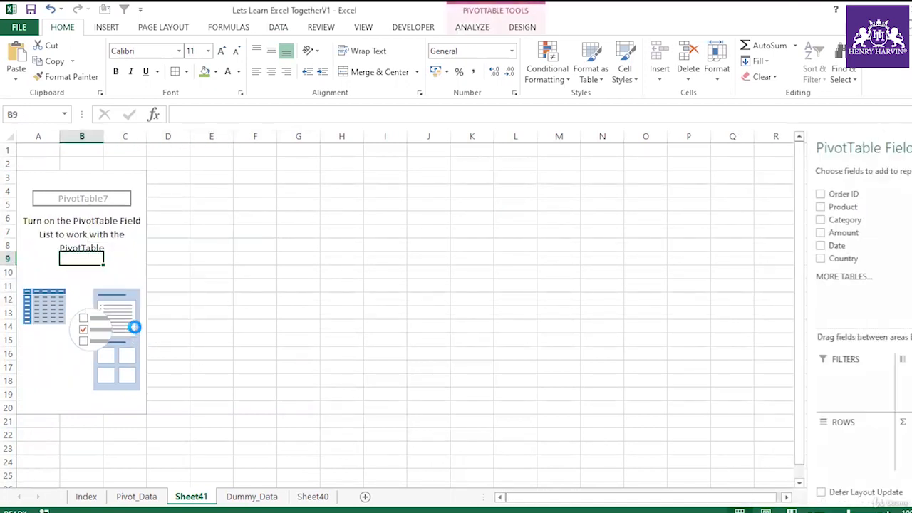
# Hide the Field List, then turn it back on from the PivotTable's context menu.
pyautogui.rightClick(114, 272)
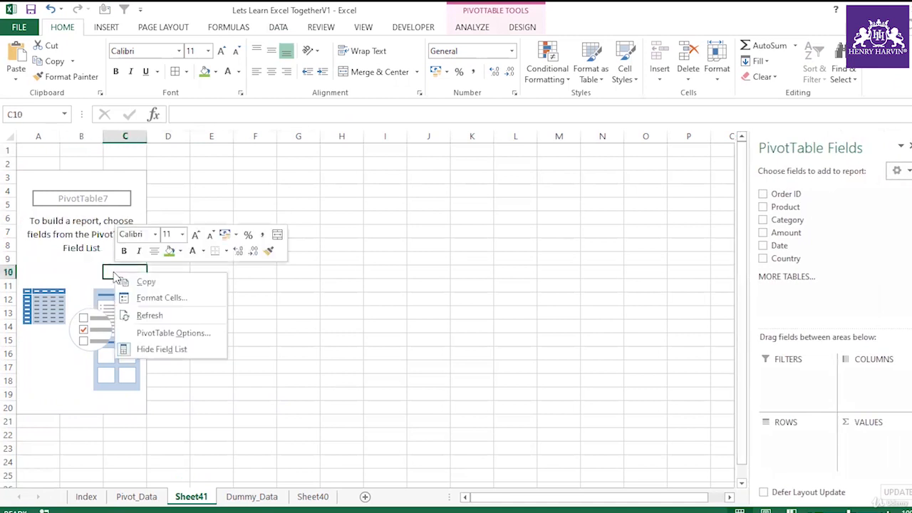
pyautogui.click(164, 349)
pyautogui.click(250, 274)
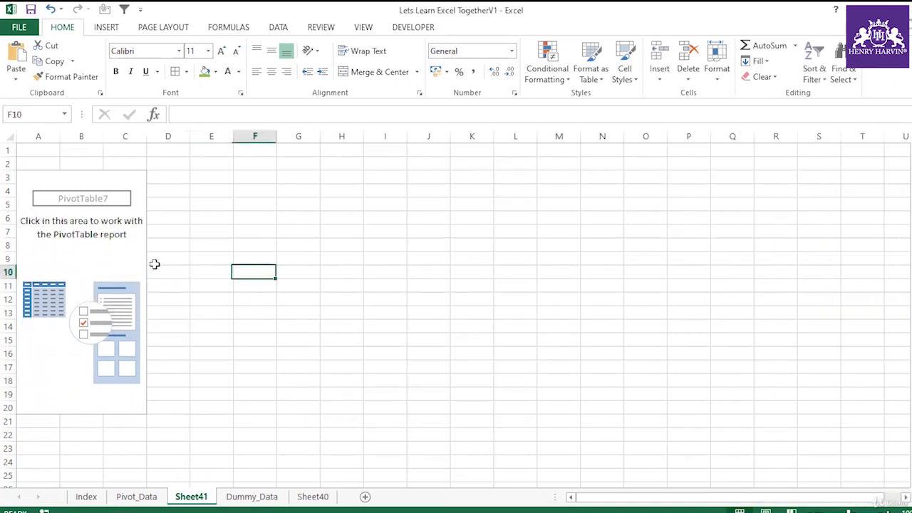
pyautogui.rightClick(111, 249)
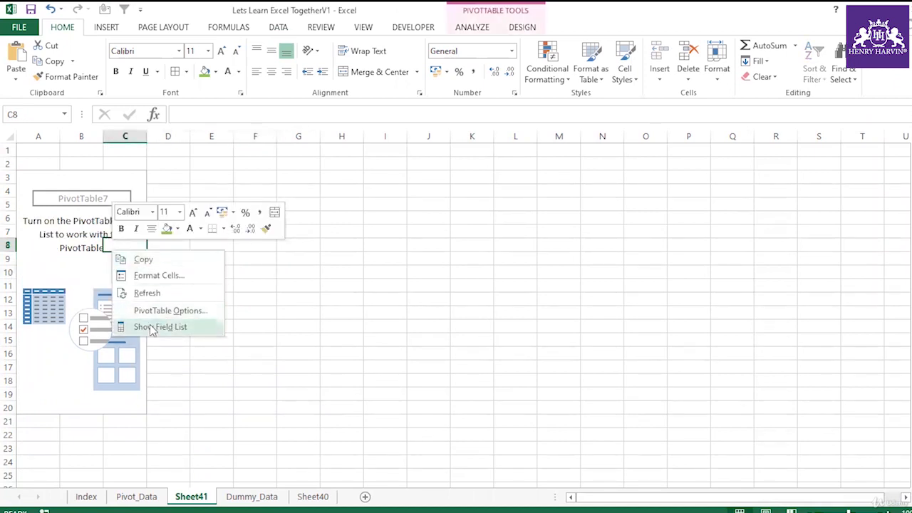
pyautogui.click(152, 327)
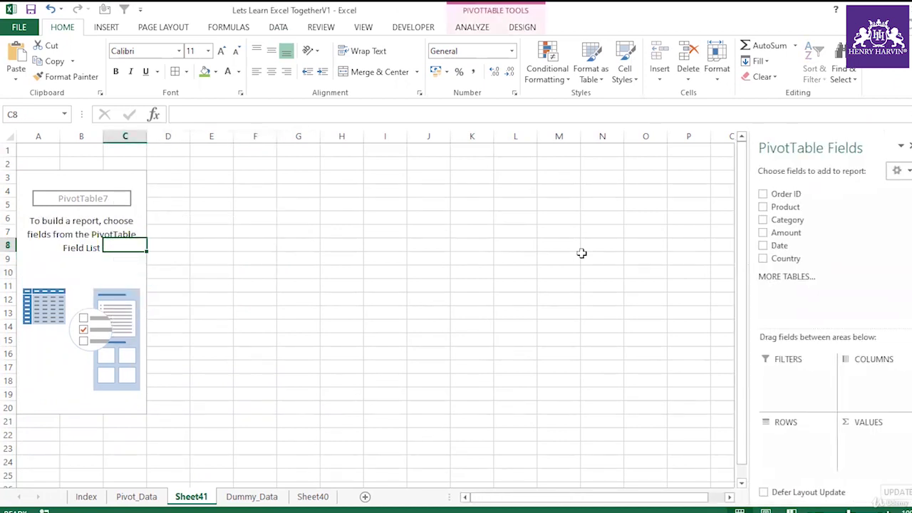
# Review the slide on creating a PivotTable with the Alt+D+P shortcut and its country-wise amount example.
pyautogui.rightClick(126, 270)
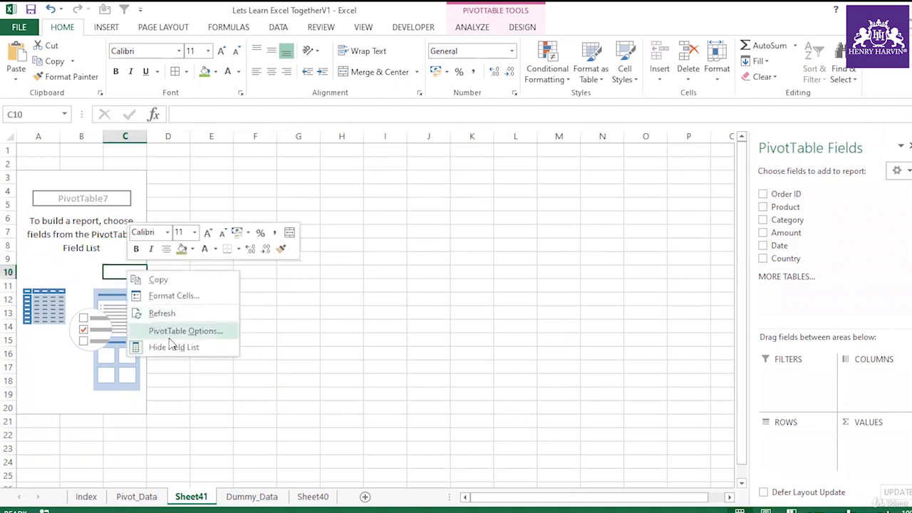
pyautogui.press('Escape')
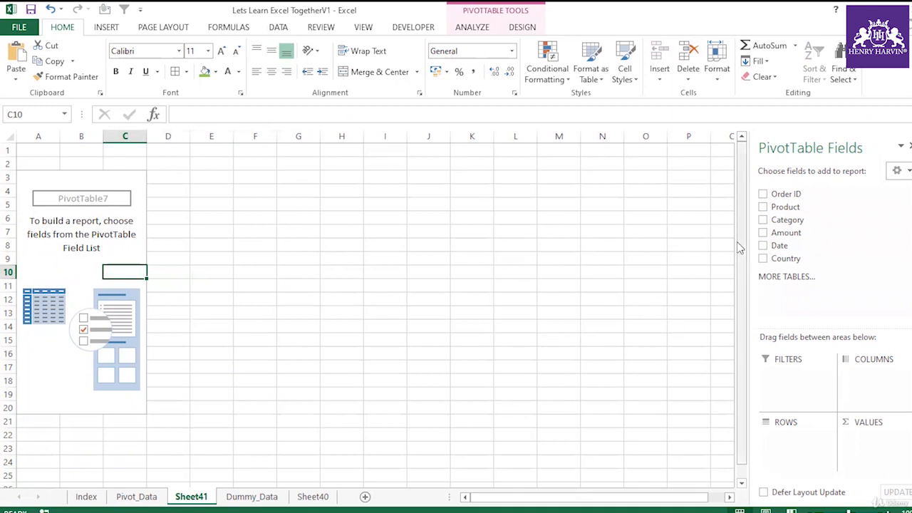
pyautogui.hotkey('alt', 'Tab')
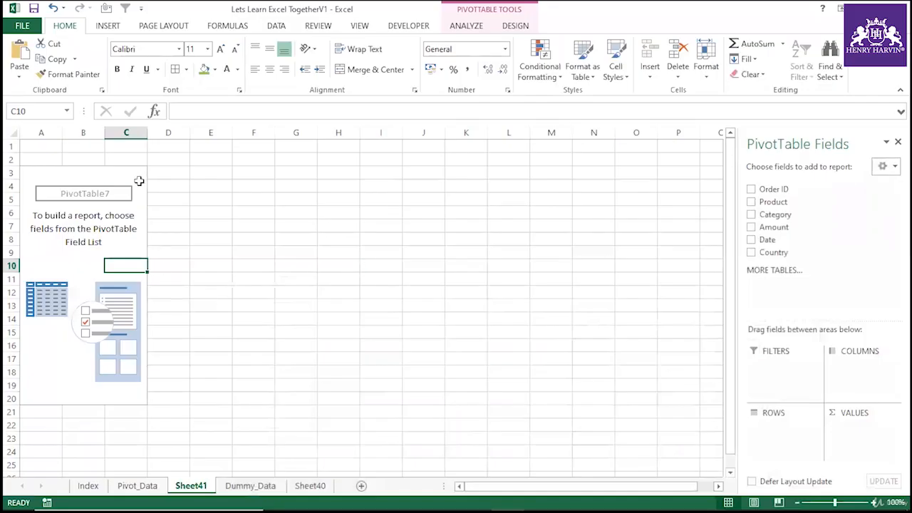
pyautogui.click(139, 181)
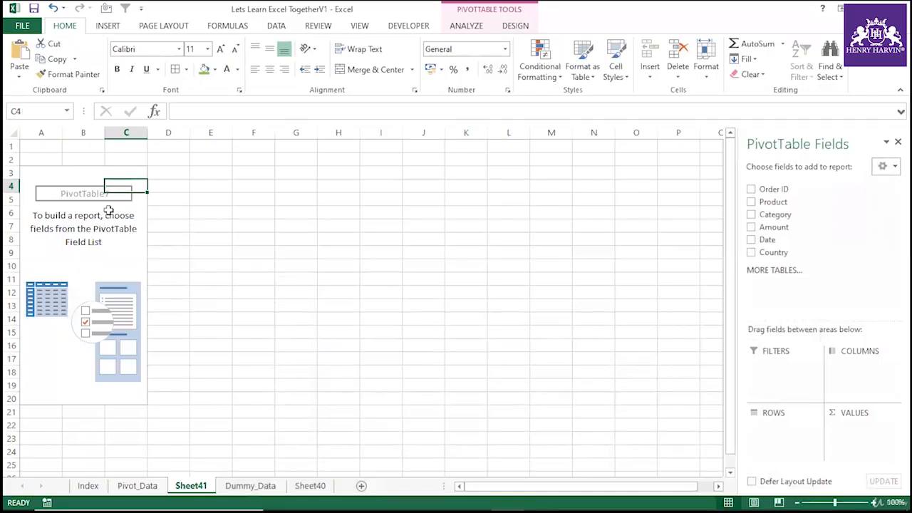
# Select the entire empty PivotTable and try to delete it.
pyautogui.click(82, 197)
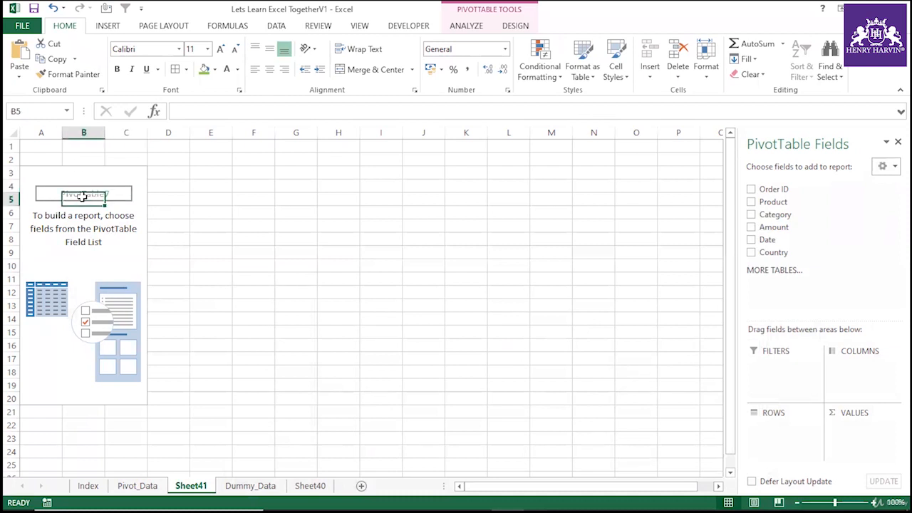
pyautogui.click(524, 27)
pyautogui.click(490, 29)
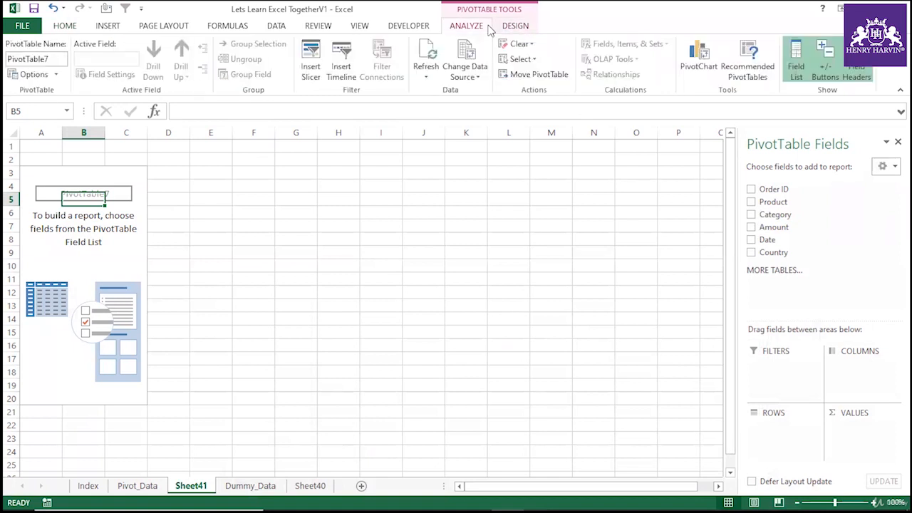
pyautogui.click(521, 59)
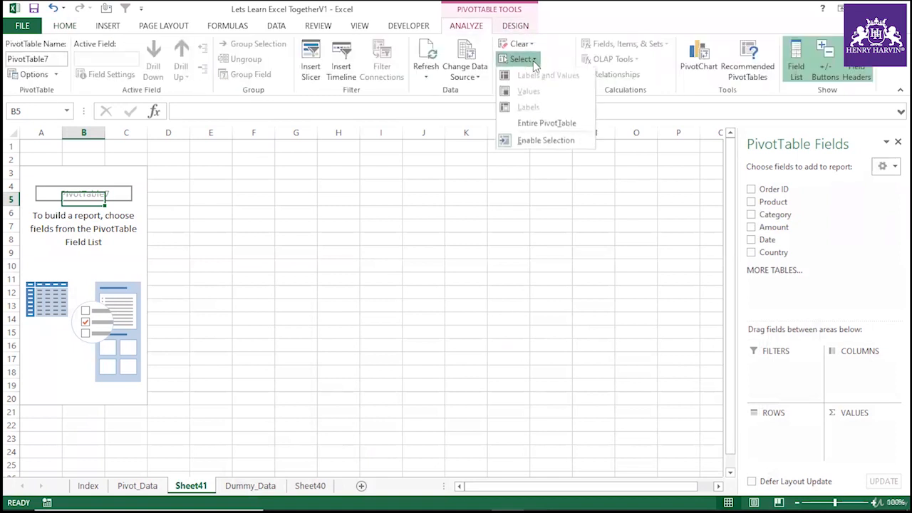
pyautogui.click(547, 124)
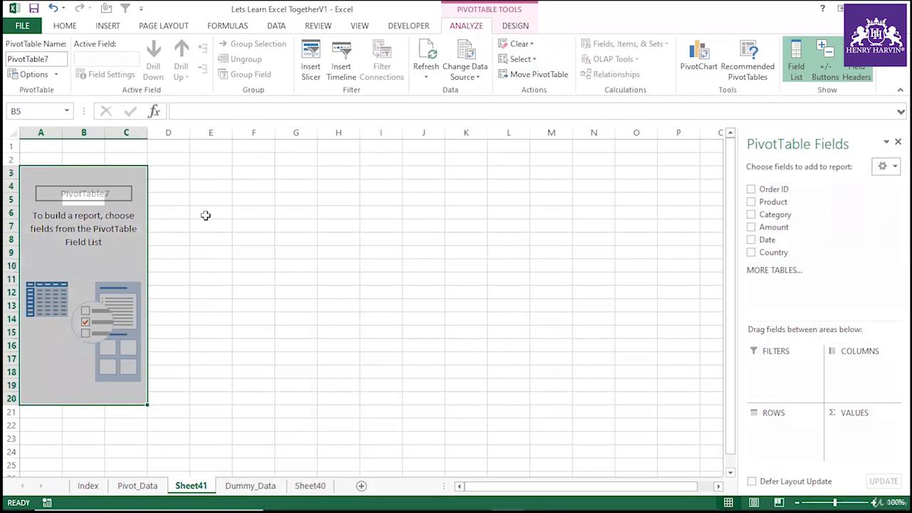
pyautogui.press('Delete')
# Select cells inside and outside the PivotTable area to check whether the PivotTable and its Field List remain.
pyautogui.click(243, 212)
pyautogui.click(87, 226)
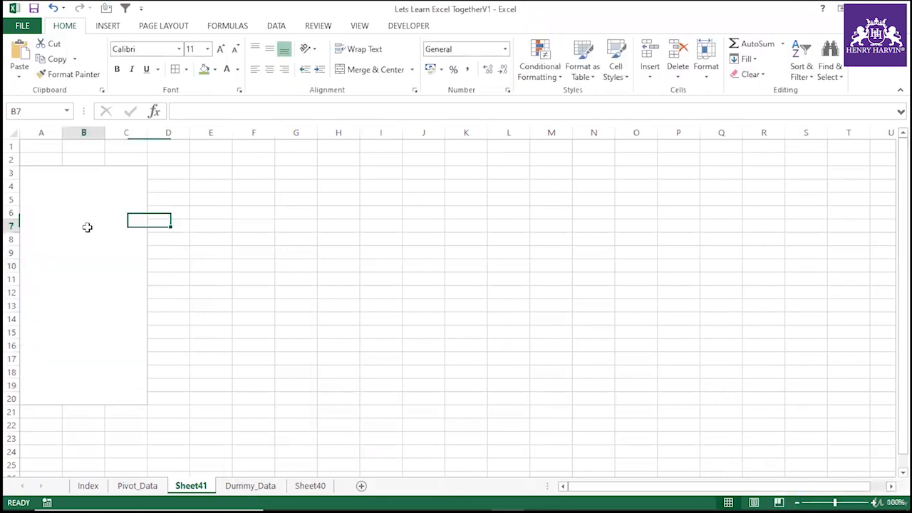
pyautogui.click(144, 170)
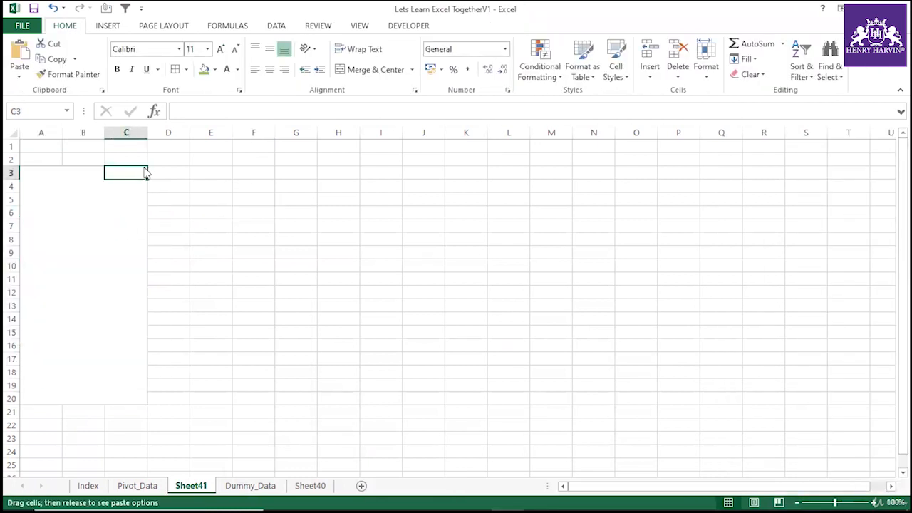
pyautogui.click(365, 251)
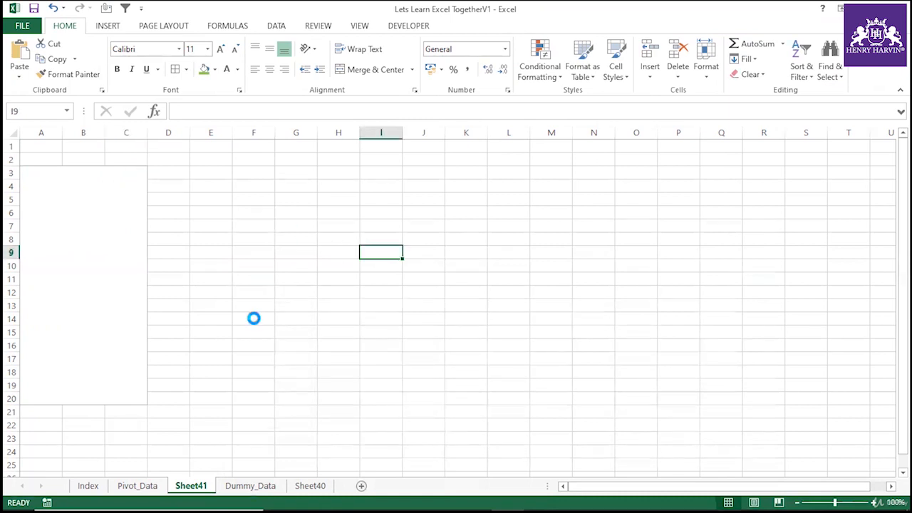
pyautogui.click(251, 320)
pyautogui.click(204, 251)
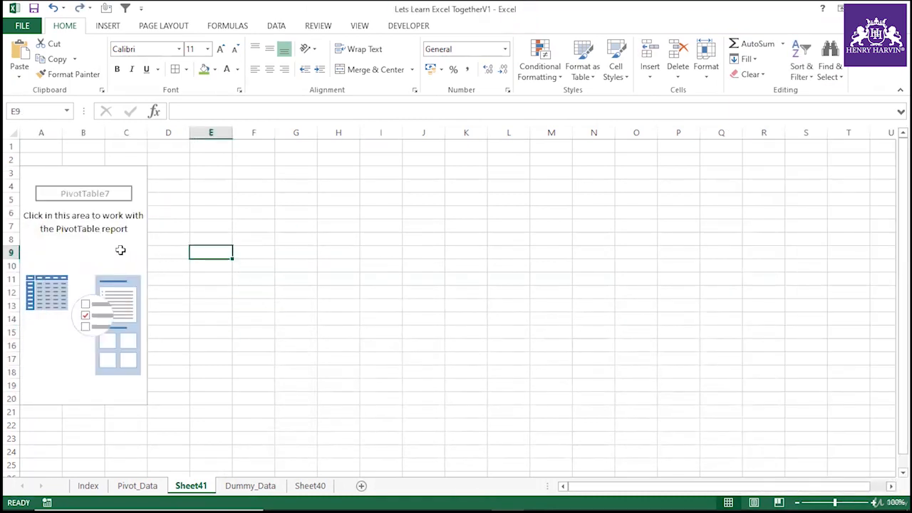
pyautogui.click(118, 251)
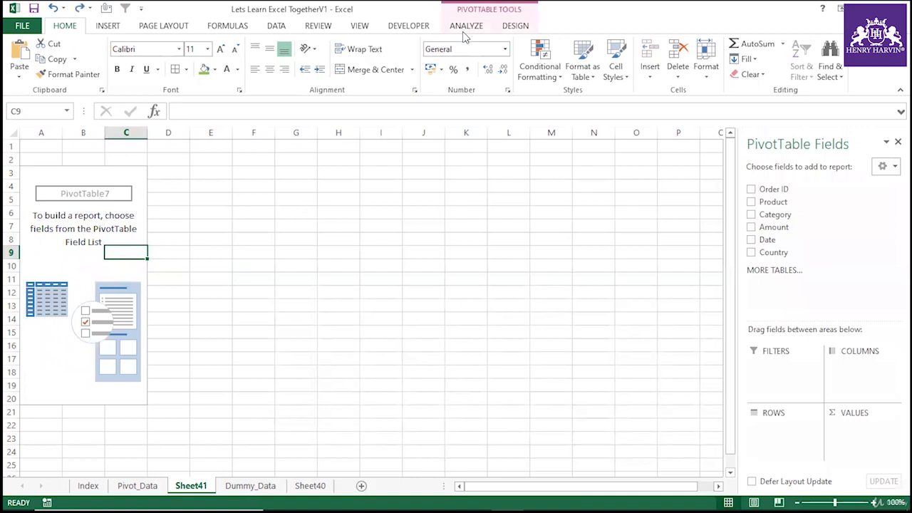
pyautogui.click(451, 250)
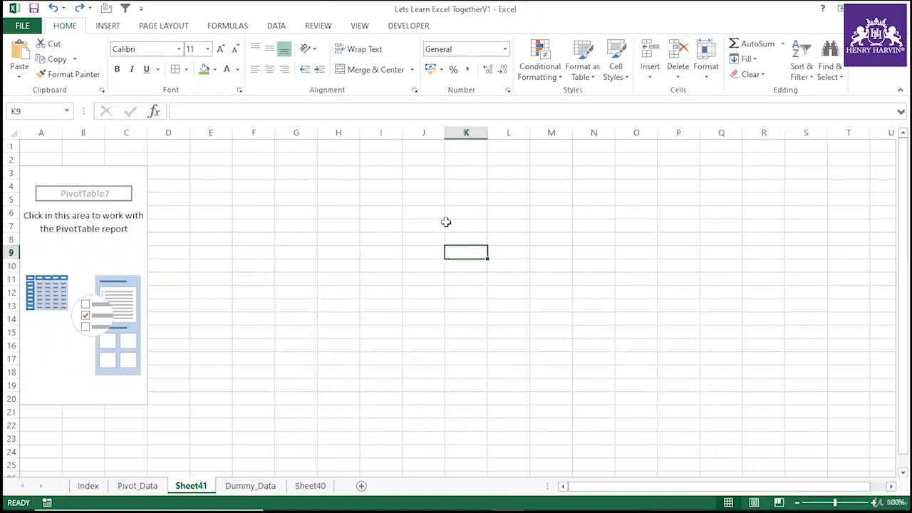
pyautogui.click(395, 250)
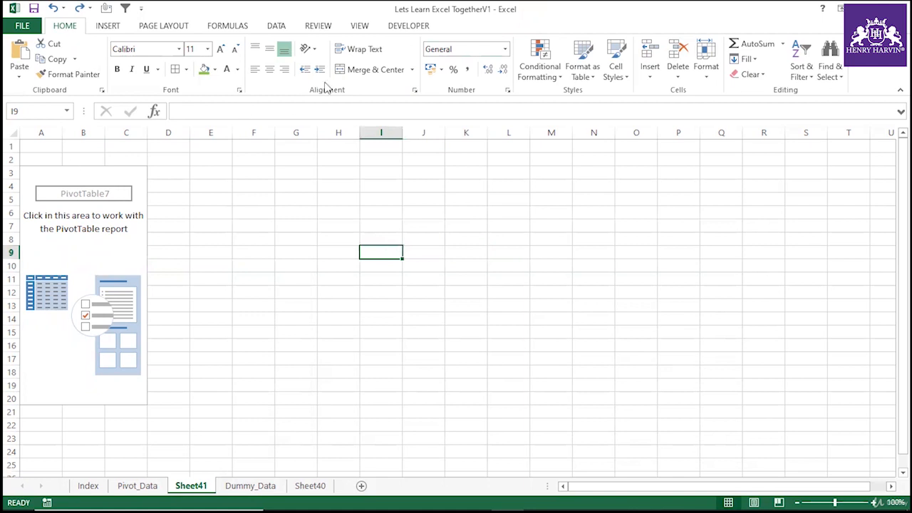
pyautogui.click(84, 182)
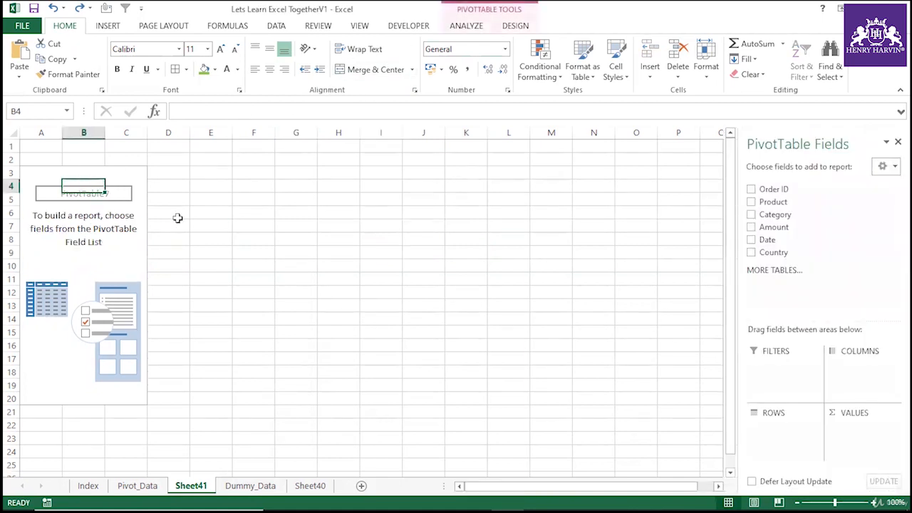
pyautogui.click(271, 216)
pyautogui.click(90, 176)
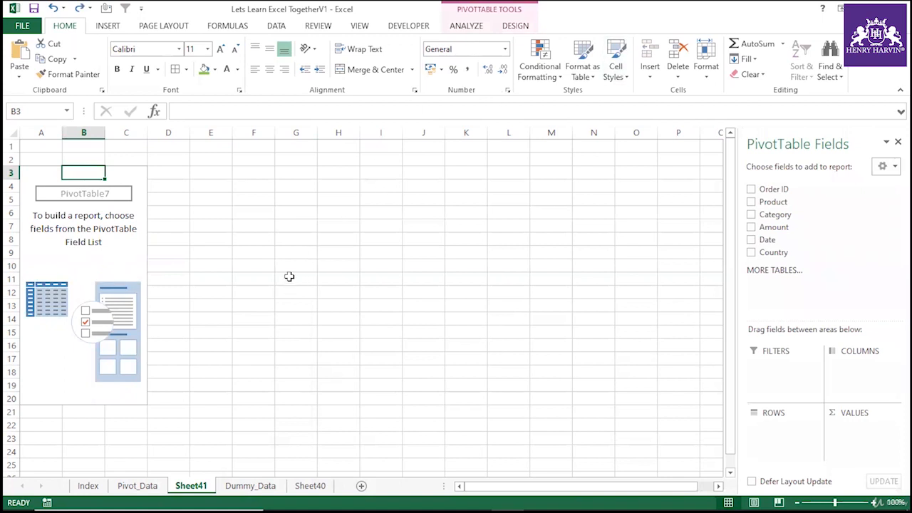
pyautogui.click(303, 229)
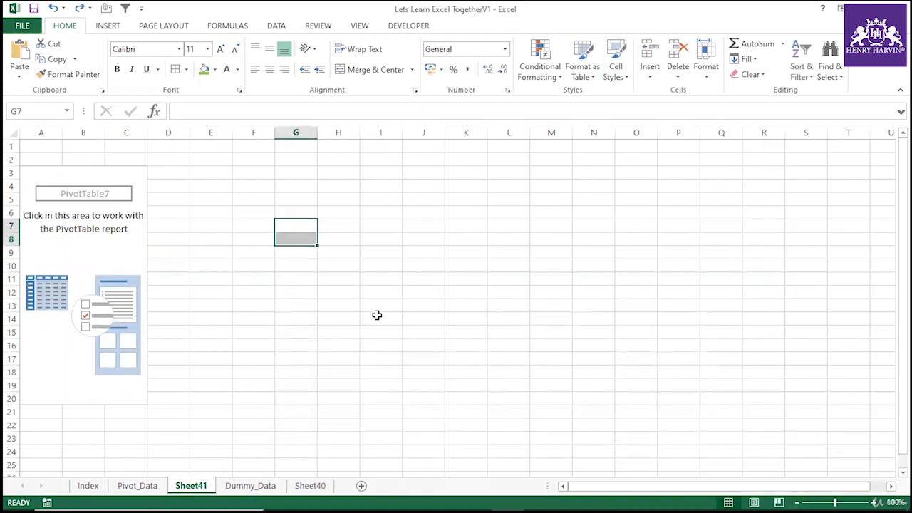
# Select the entire PivotTable again and try to delete it.
pyautogui.click(98, 176)
pyautogui.click(466, 26)
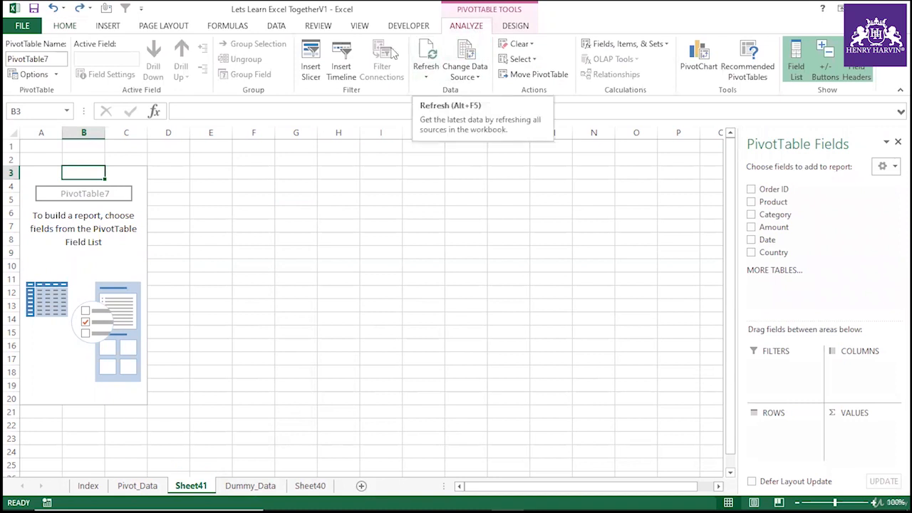
pyautogui.click(520, 59)
pyautogui.click(519, 45)
pyautogui.click(531, 61)
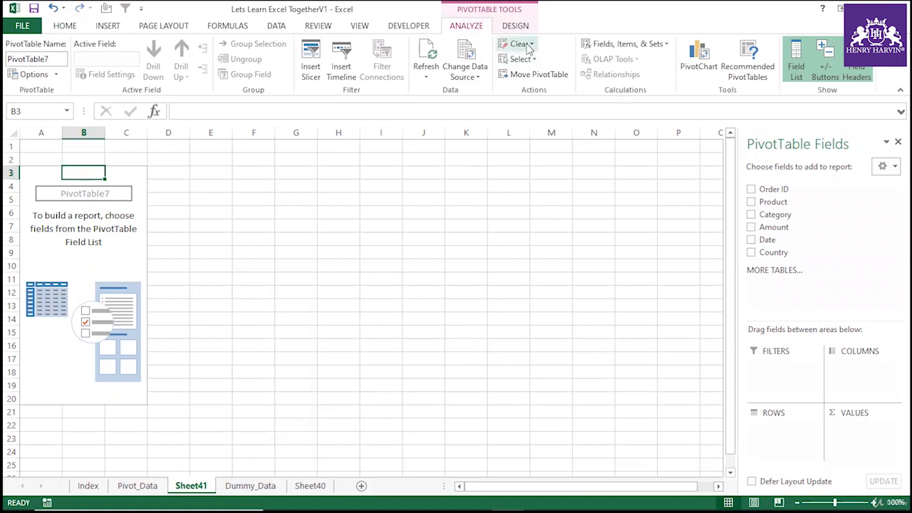
pyautogui.click(533, 61)
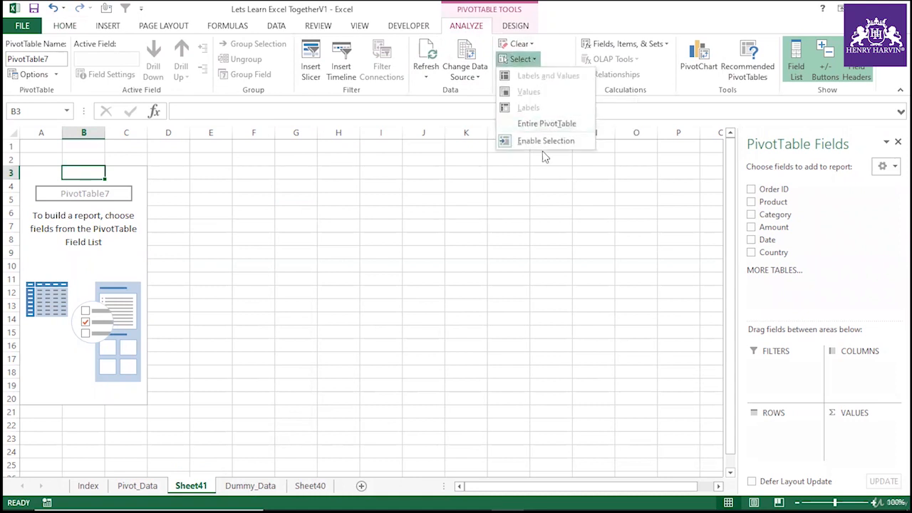
pyautogui.click(547, 126)
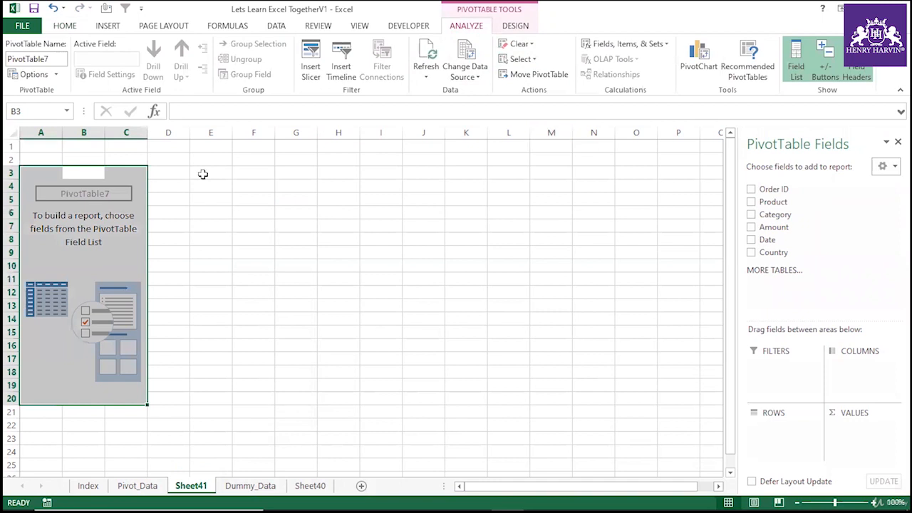
pyautogui.press('Delete')
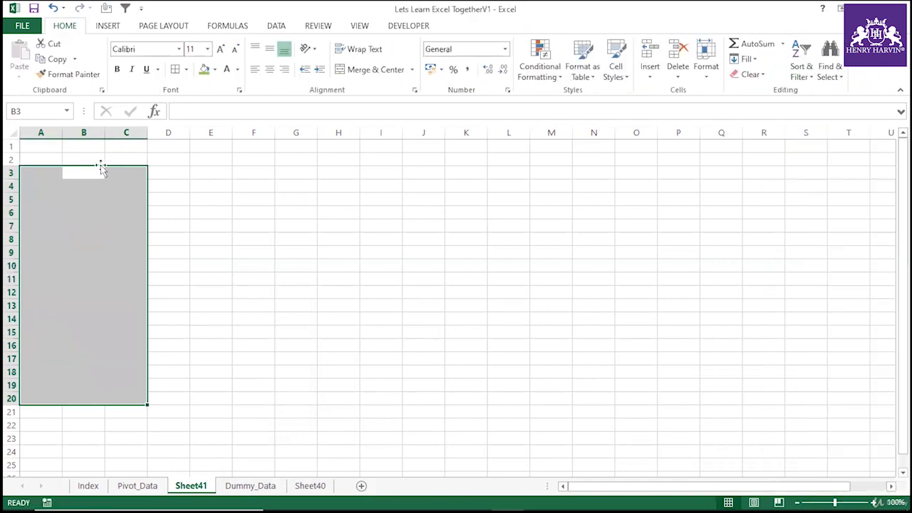
# Inspect the cells and context menus in the PivotTable area and the Amount field in the Field List.
pyautogui.click(290, 203)
pyautogui.click(117, 174)
pyautogui.rightClick(127, 208)
pyautogui.click(146, 214)
pyautogui.click(296, 226)
pyautogui.click(551, 266)
pyautogui.click(721, 239)
pyautogui.click(339, 305)
pyautogui.click(141, 228)
pyautogui.rightClick(111, 214)
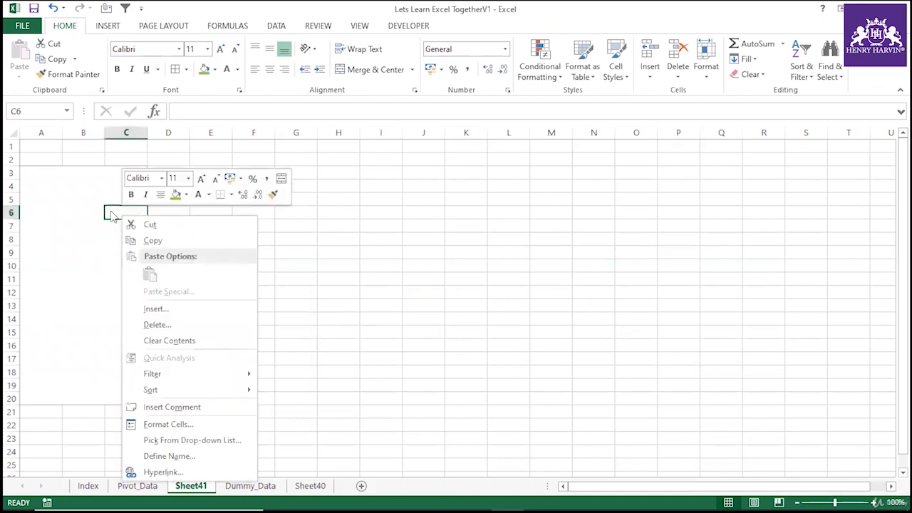
pyautogui.click(341, 239)
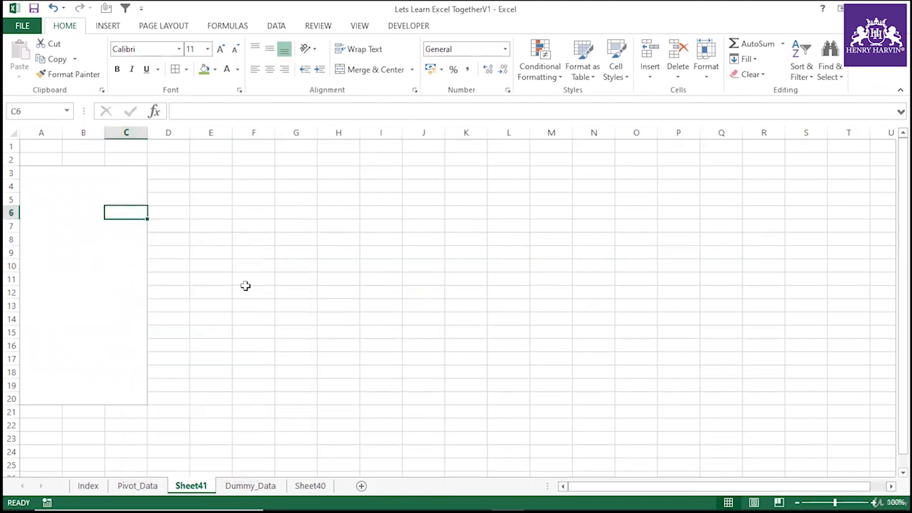
pyautogui.click(245, 288)
pyautogui.click(129, 227)
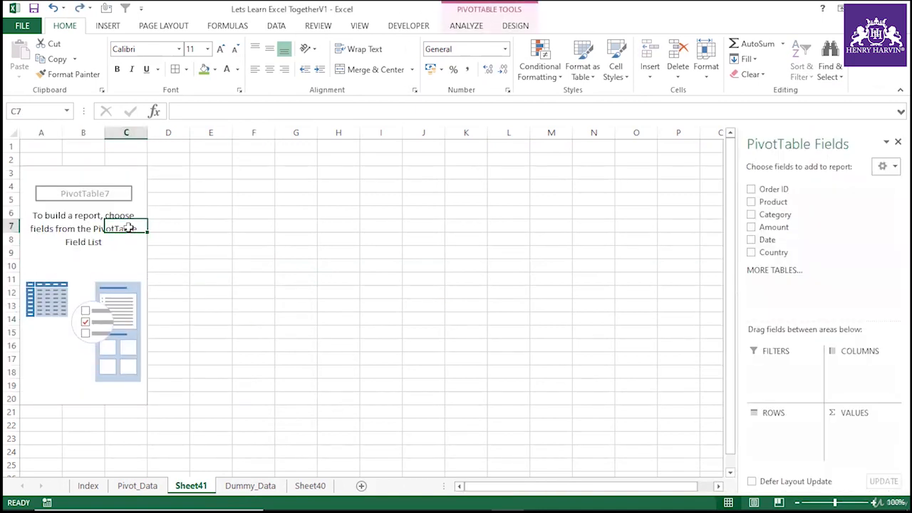
pyautogui.moveTo(777, 214); pyautogui.dragTo(796, 258)
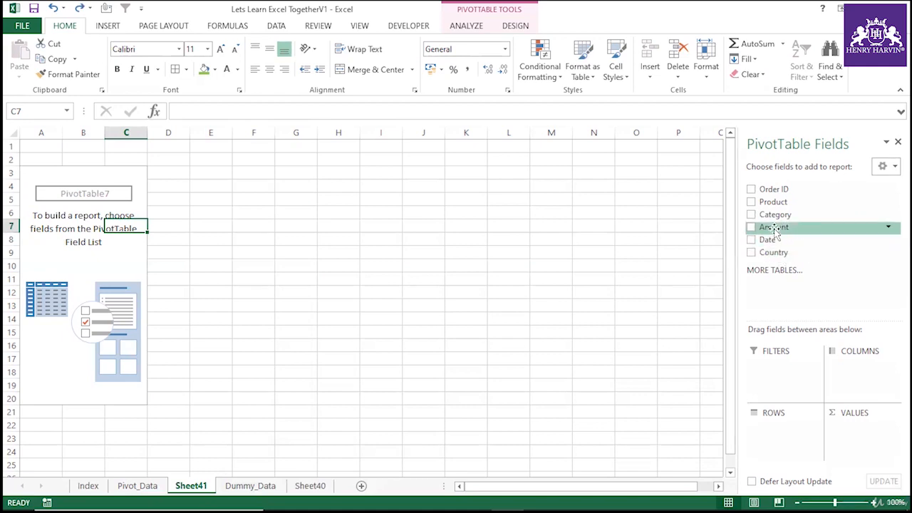
# Switch to the Pivot_Data sheet, then to the Dummy_Data sheet.
pyautogui.click(140, 486)
pyautogui.click(410, 239)
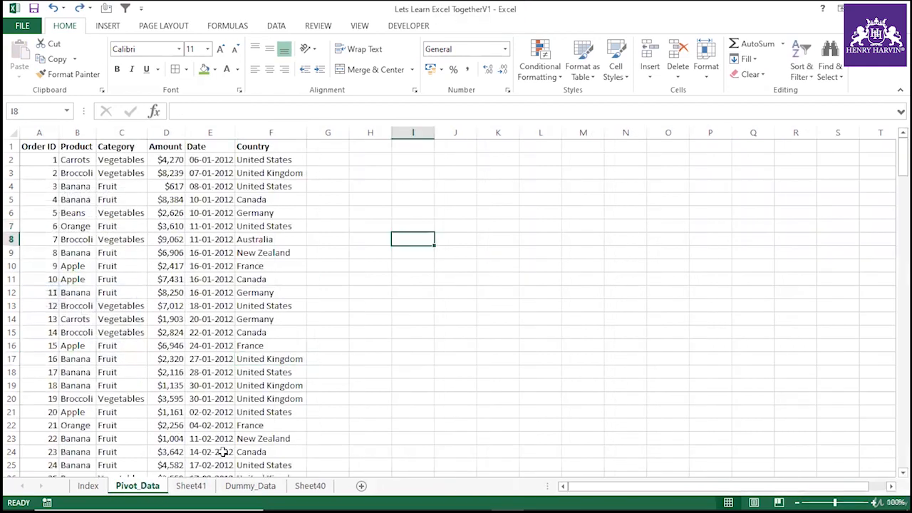
pyautogui.click(274, 492)
pyautogui.click(364, 304)
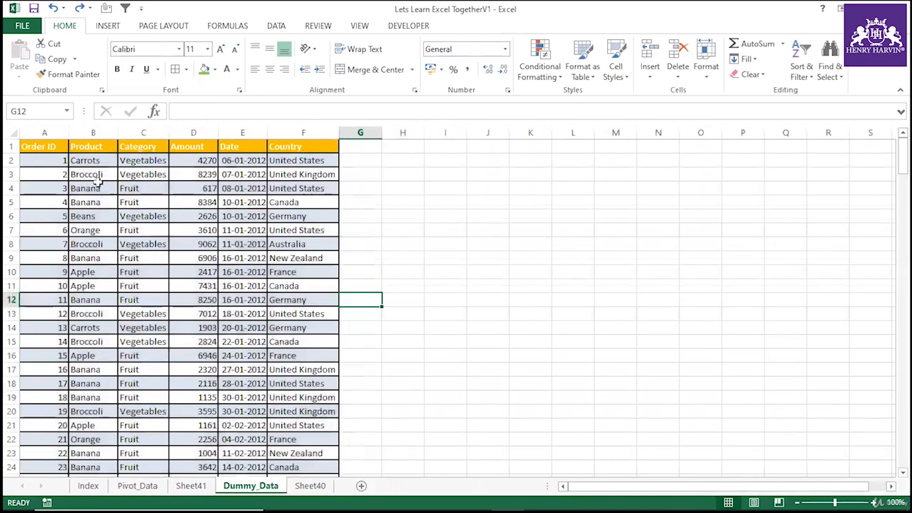
# Select the Amount and Country columns of the sales table to examine their data.
pyautogui.click(296, 147)
pyautogui.moveTo(298, 147); pyautogui.dragTo(350, 387)
pyautogui.moveTo(182, 146); pyautogui.dragTo(184, 287)
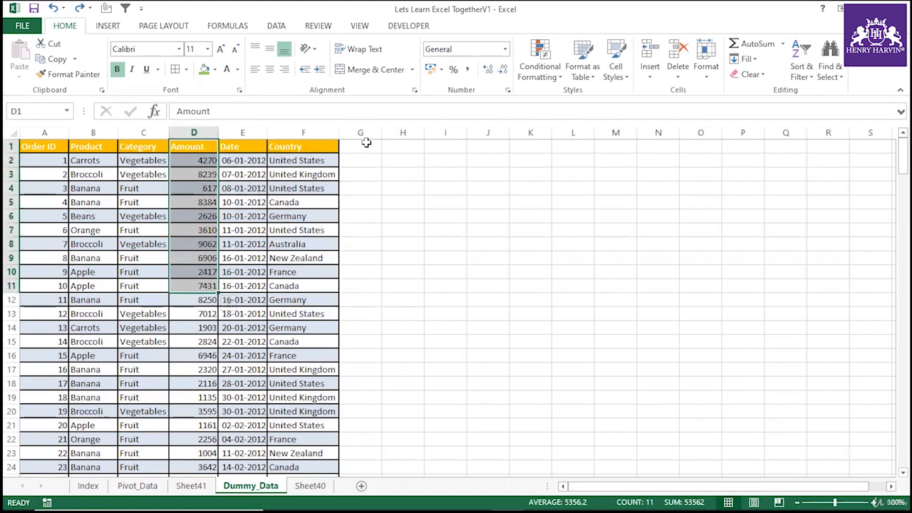
pyautogui.click(365, 143)
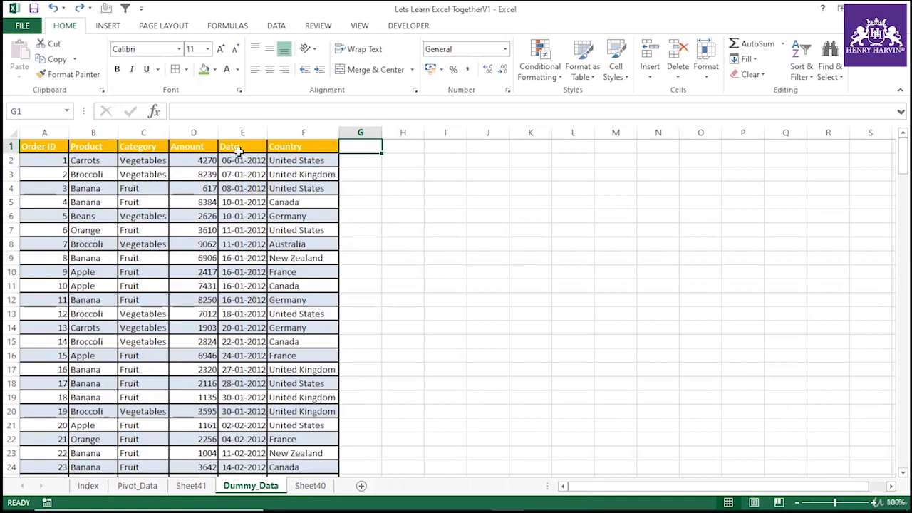
pyautogui.click(194, 134)
pyautogui.click(304, 133)
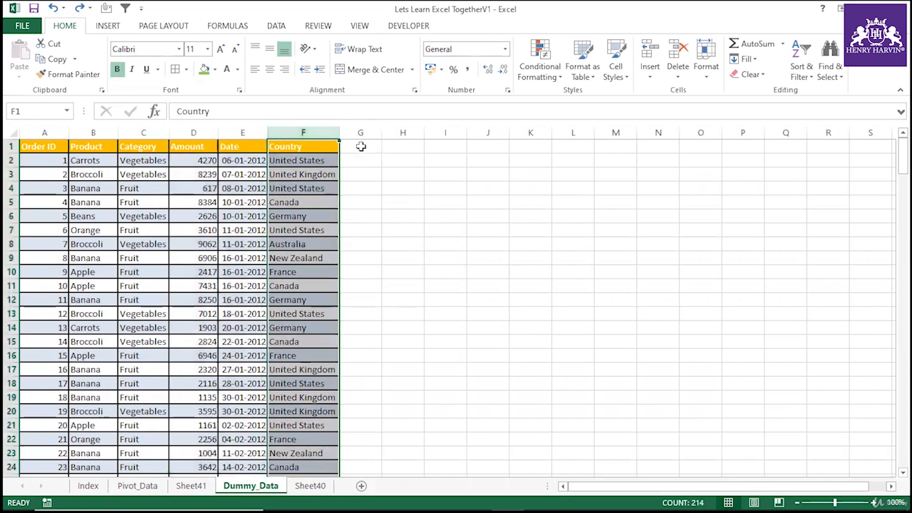
# Enter the heading Group by Amount in cell G1 beside the table.
pyautogui.click(359, 147)
pyautogui.write('Gro')
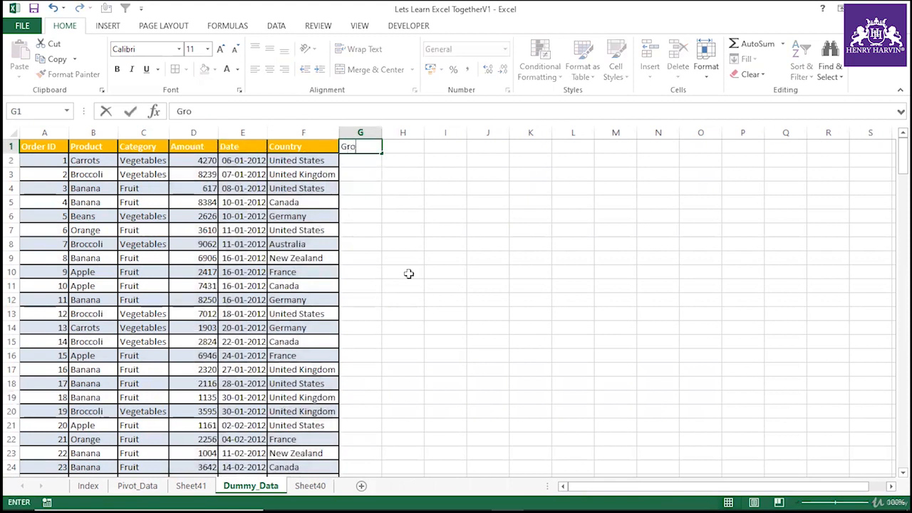
pyautogui.write('up by Amount')
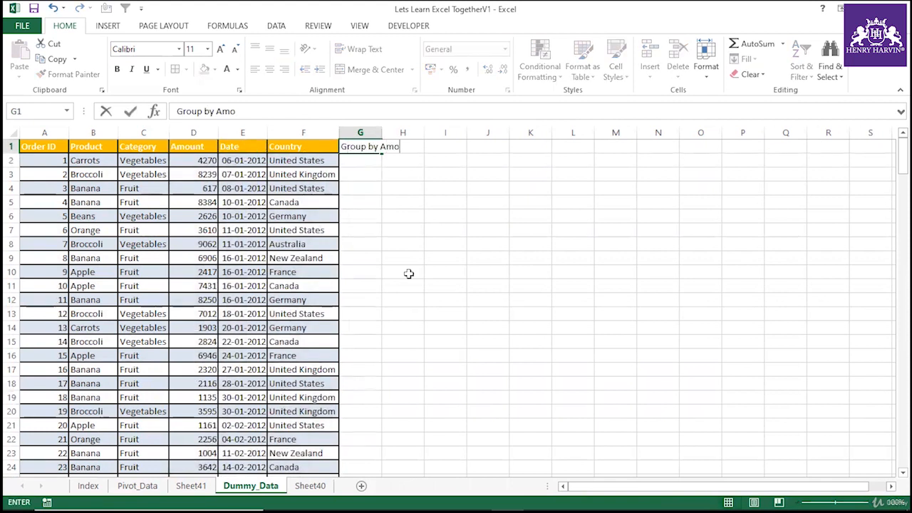
pyautogui.click(406, 272)
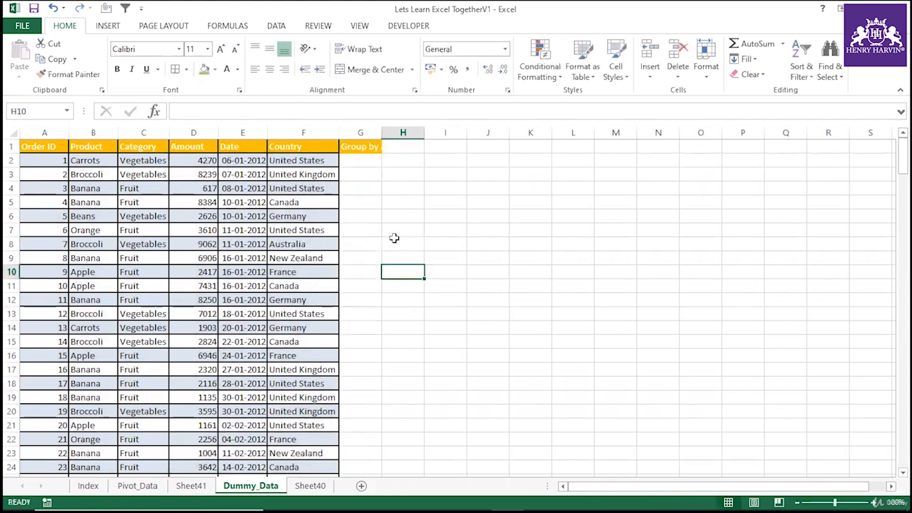
# Widen column G and enter =SUMIF($F$2:$F$214,F2,$D$2:$D$214) in G2 to total amounts per country.
pyautogui.click(365, 164)
pyautogui.doubleClick(382, 133)
pyautogui.write('Sum')
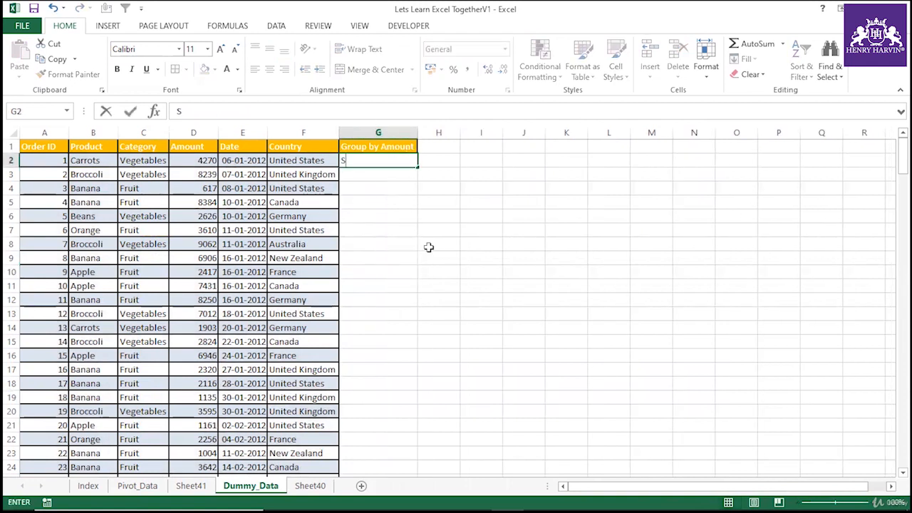
pyautogui.press('BackSpace')
pyautogui.press('BackSpace')
pyautogui.press('BackSpace')
pyautogui.press('BackSpace')
pyautogui.write('=Su')
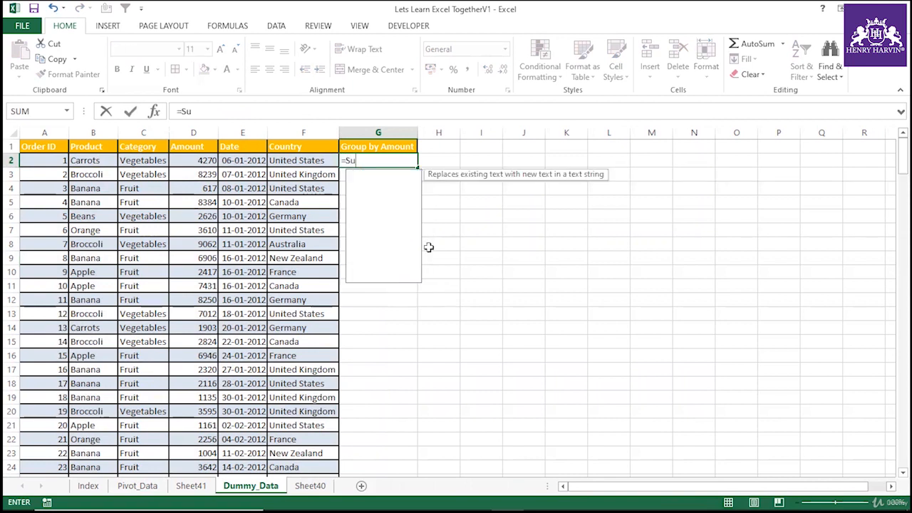
pyautogui.write('mif(')
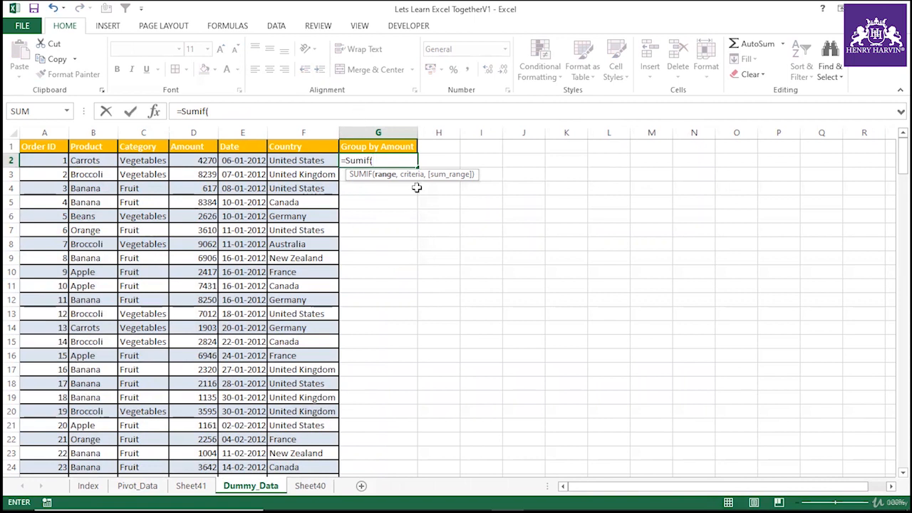
pyautogui.click(313, 161)
pyautogui.hotkey('ctrl', 'shift', 'Down')
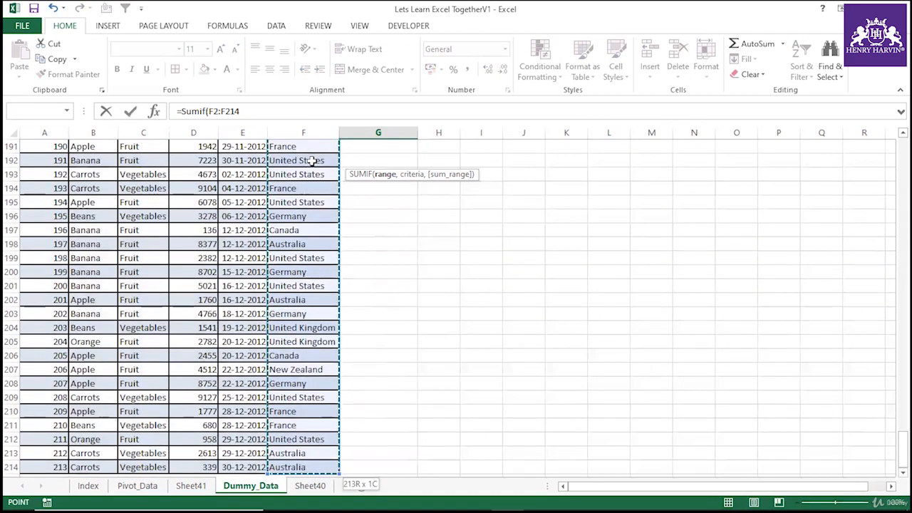
pyautogui.press('F5')
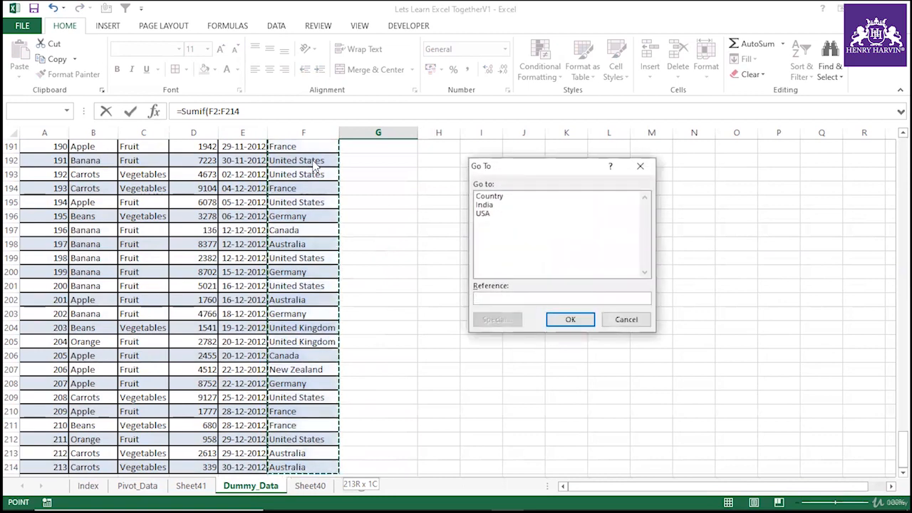
pyautogui.click(627, 320)
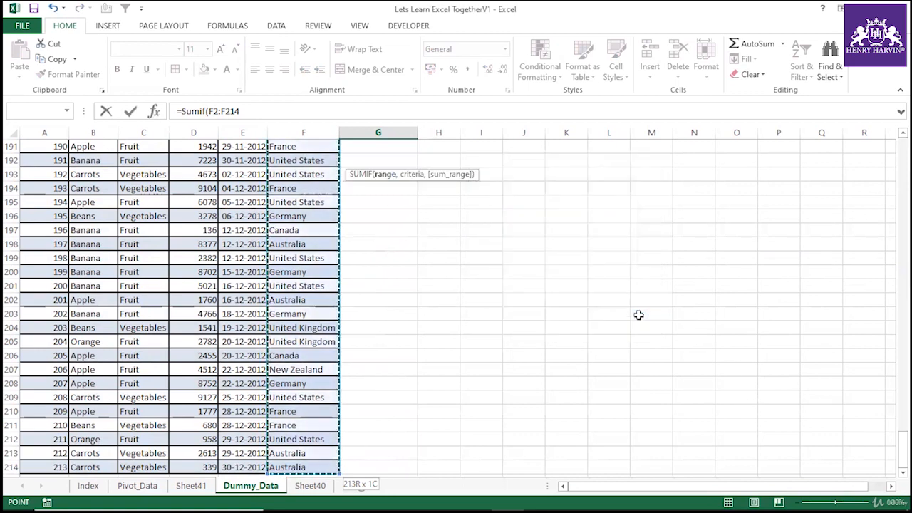
pyautogui.hotkey('ctrl', 'BackSpace')
pyautogui.scroll(3, 638, 315)
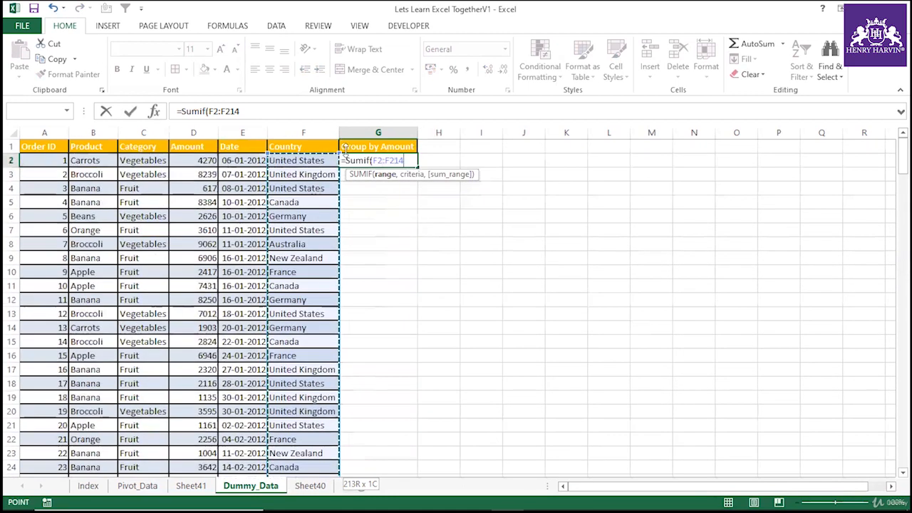
pyautogui.moveTo(209, 111); pyautogui.dragTo(272, 112)
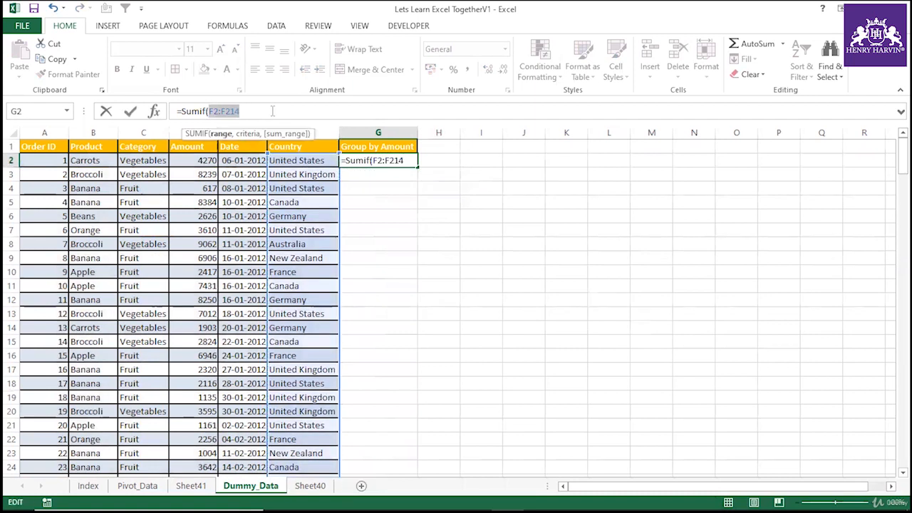
pyautogui.press('F4')
pyautogui.click(273, 111)
pyautogui.write(',')
pyautogui.click(321, 161)
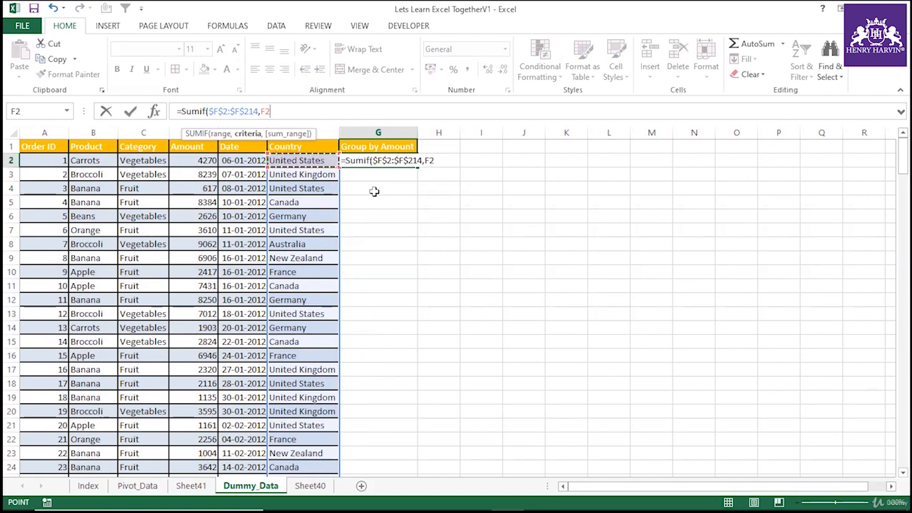
pyautogui.write(',')
pyautogui.click(200, 158)
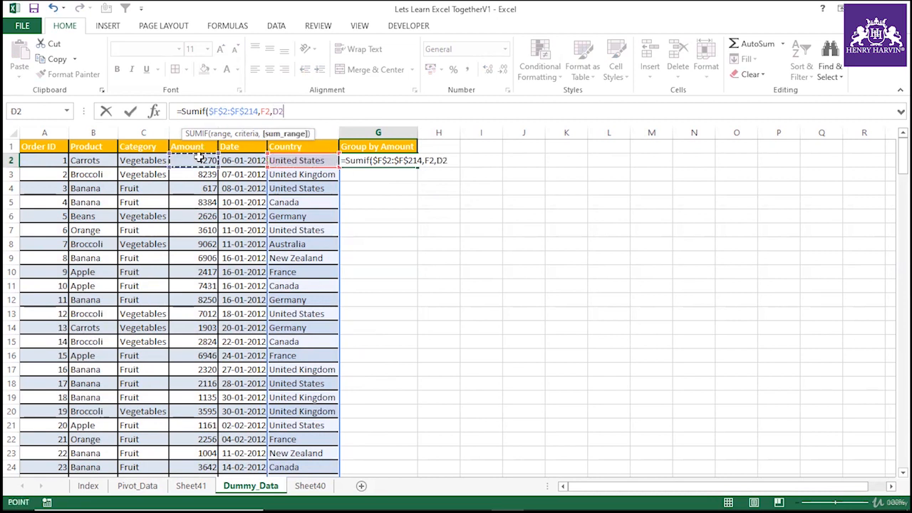
pyautogui.hotkey('ctrl', 'shift', 'Down')
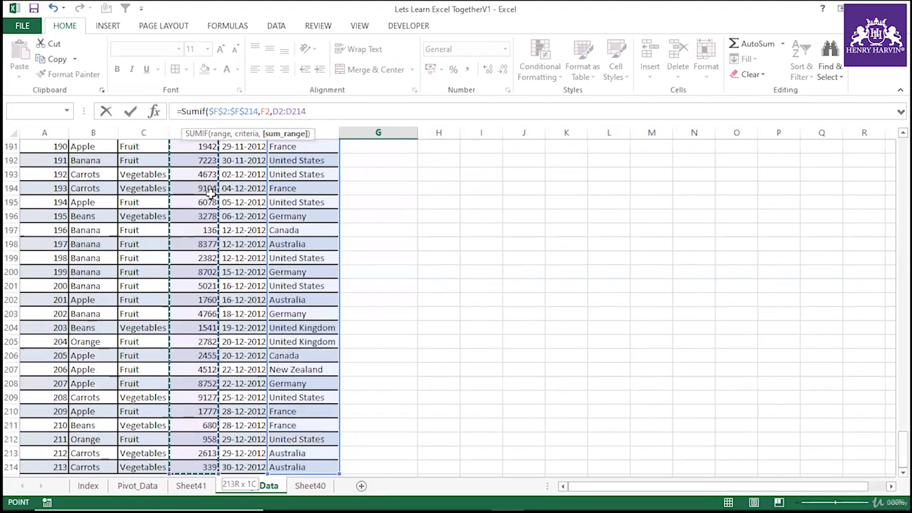
pyautogui.press('F4')
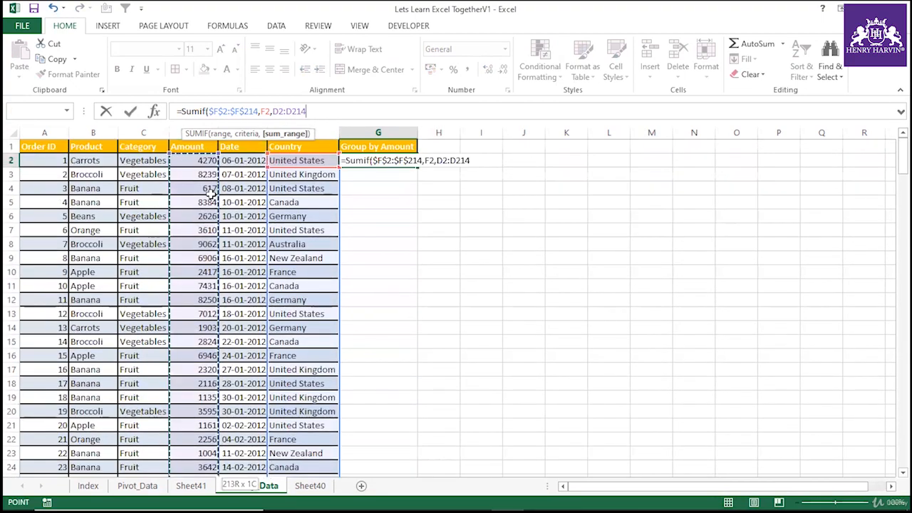
pyautogui.press('F4')
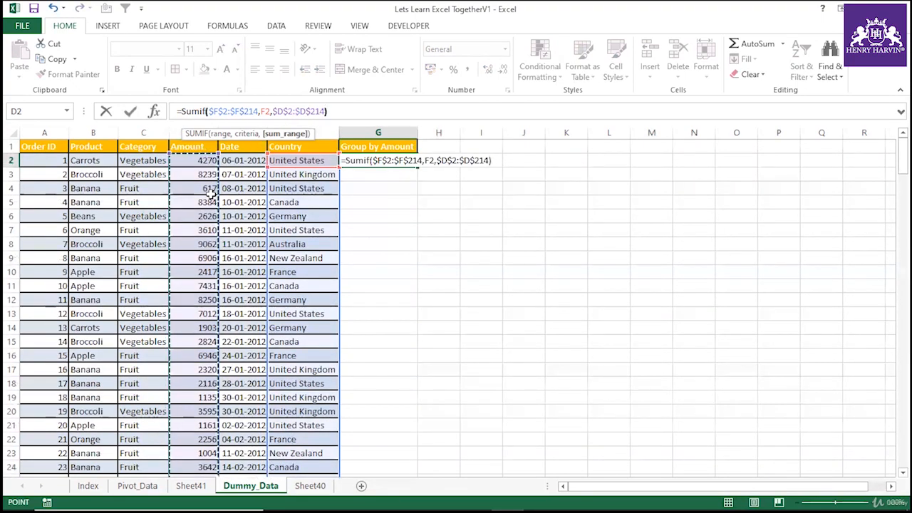
pyautogui.write(')')
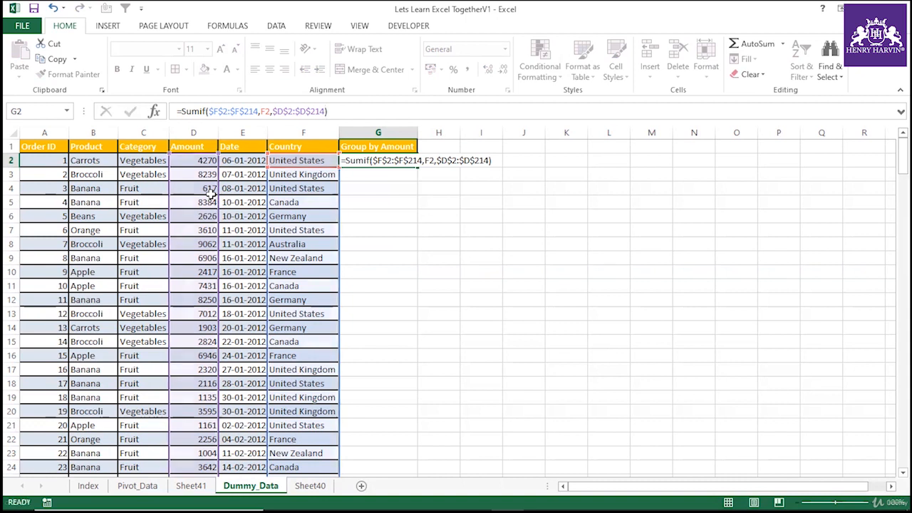
# Confirm the SUMIF formula and fill it down column G to the end of the table.
pyautogui.press('Return')
pyautogui.press('Up')
pyautogui.doubleClick(420, 168)
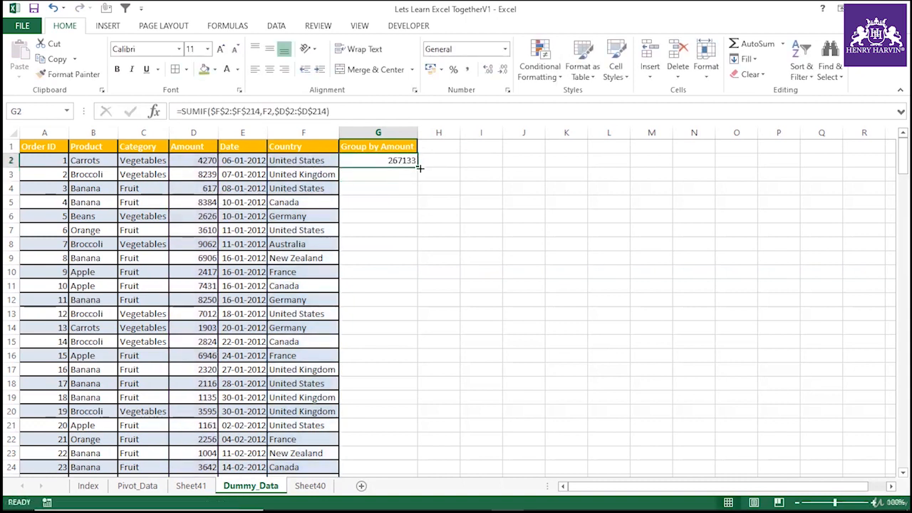
# Compare several Country cells with their Group by Amount results and formulas in column G.
pyautogui.moveTo(306, 162); pyautogui.dragTo(372, 158)
pyautogui.moveTo(315, 188); pyautogui.dragTo(386, 188)
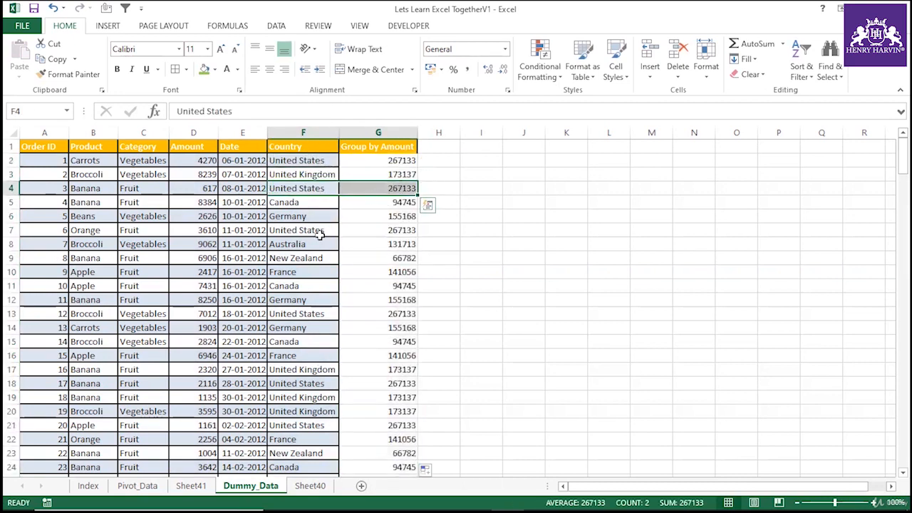
pyautogui.moveTo(310, 230); pyautogui.dragTo(395, 230)
pyautogui.click(393, 160)
pyautogui.click(394, 189)
pyautogui.click(396, 215)
pyautogui.click(394, 165)
pyautogui.click(392, 185)
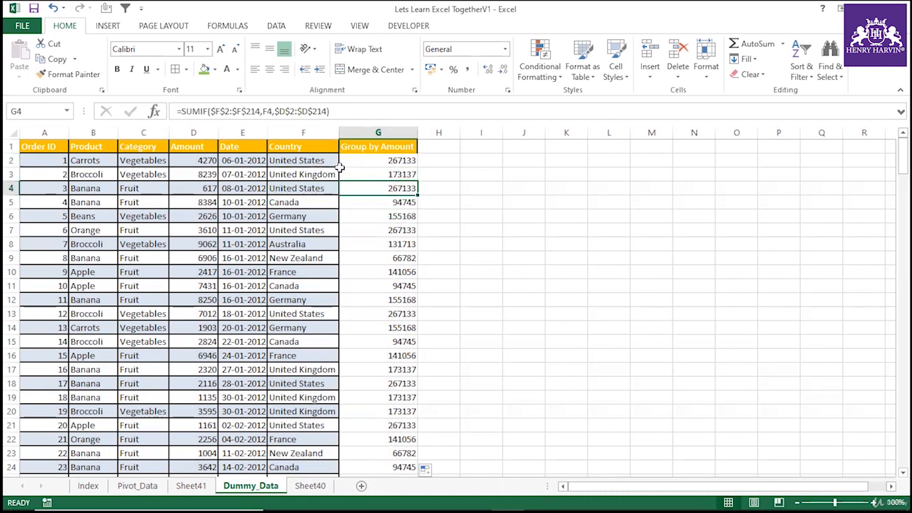
pyautogui.click(296, 161)
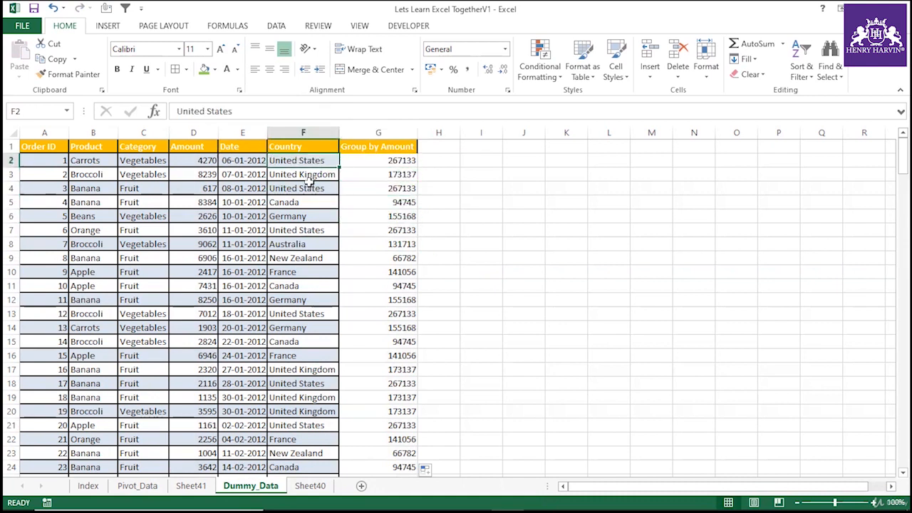
pyautogui.click(310, 189)
pyautogui.click(395, 189)
pyautogui.click(312, 201)
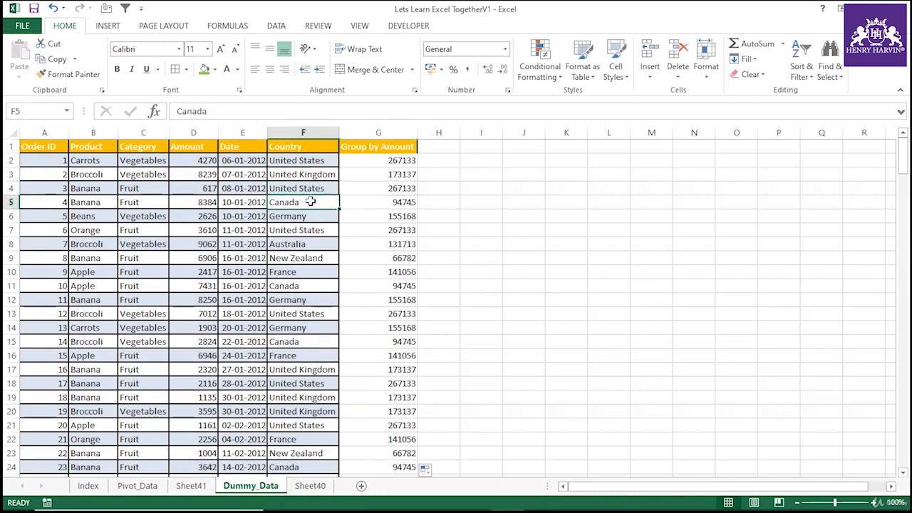
pyautogui.click(395, 201)
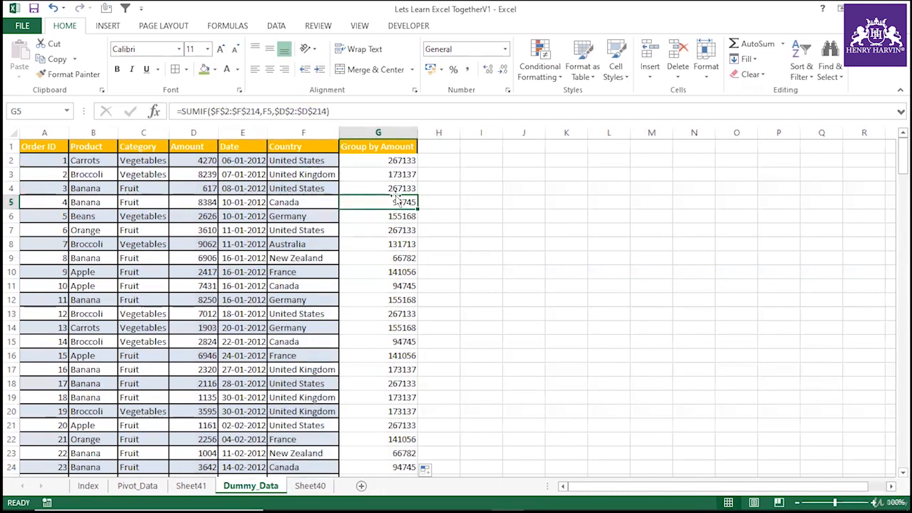
pyautogui.click(304, 282)
pyautogui.click(378, 284)
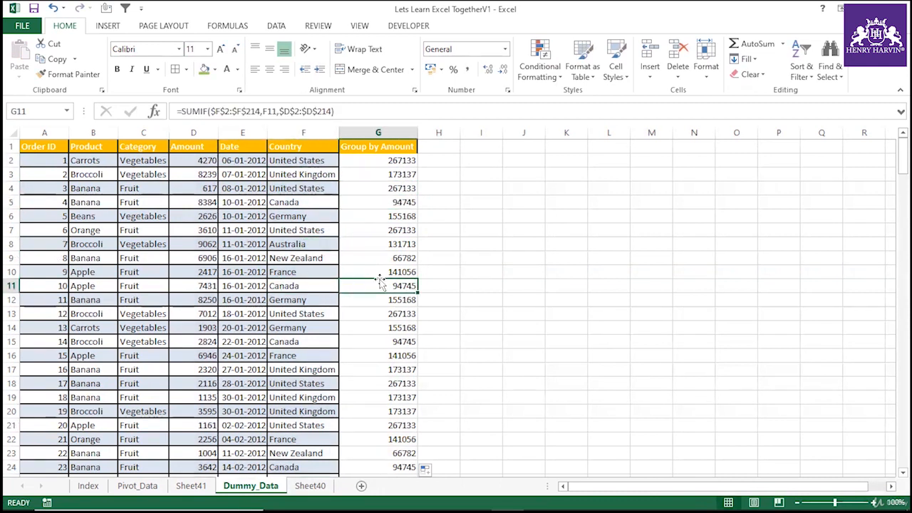
pyautogui.click(397, 326)
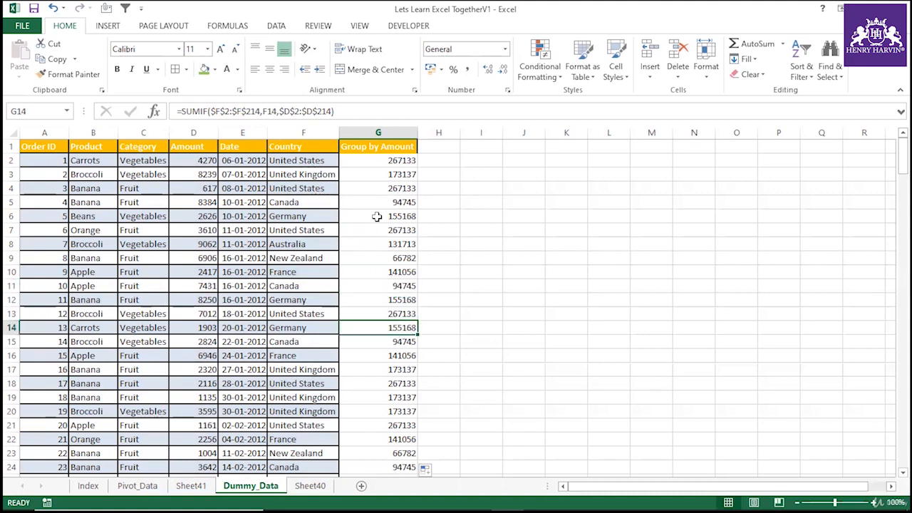
pyautogui.click(392, 161)
# Convert the Group by Amount formulas in G2:G214 into static values with Paste Special Values.
pyautogui.hotkey('ctrl', 'shift', 'Down')
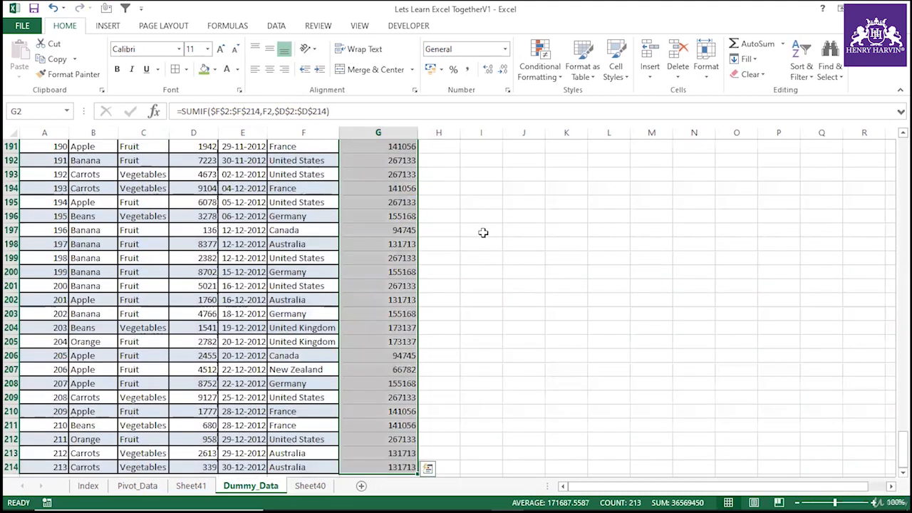
pyautogui.hotkey('ctrl', 'c')
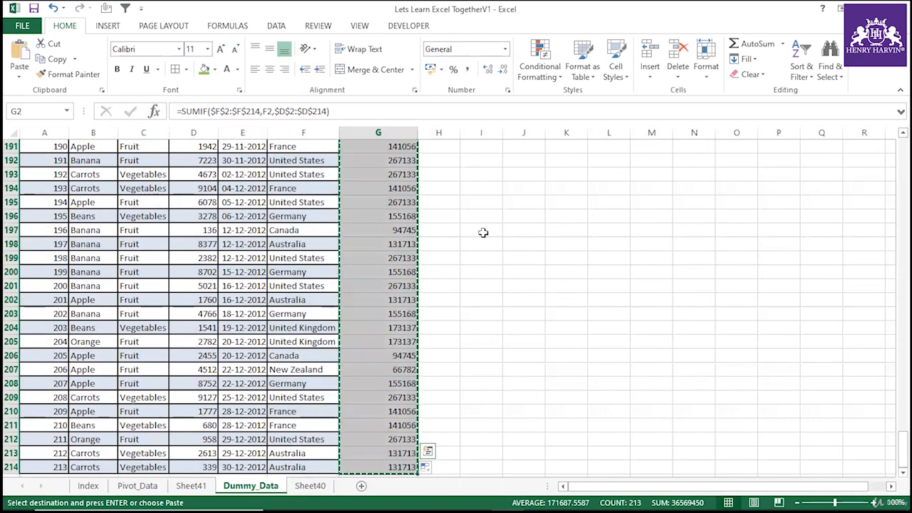
pyautogui.hotkey('ctrl', 'alt', 'v')
pyautogui.press('v')
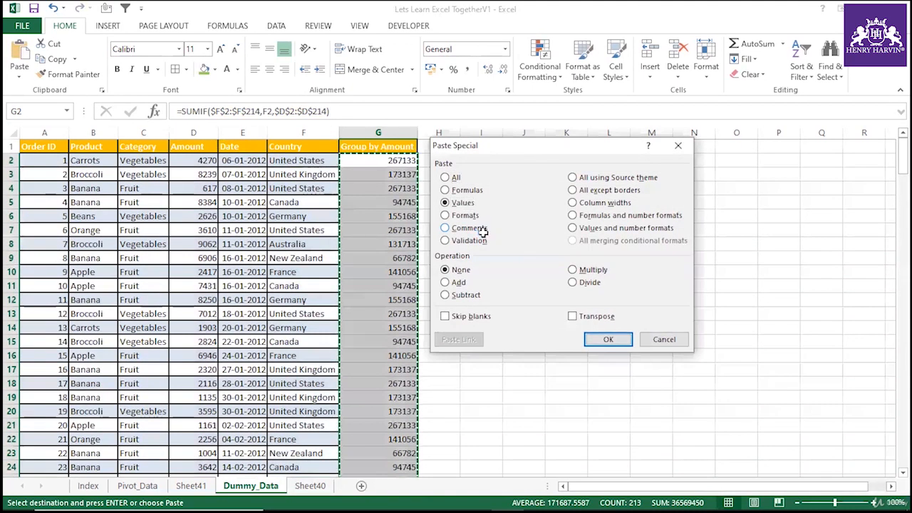
pyautogui.click(608, 339)
pyautogui.press('Escape')
# Copy the Country and Group by Amount columns and paste them into a new sheet.
pyautogui.click(539, 231)
pyautogui.moveTo(303, 133); pyautogui.dragTo(350, 139)
pyautogui.hotkey('ctrl', 'c')
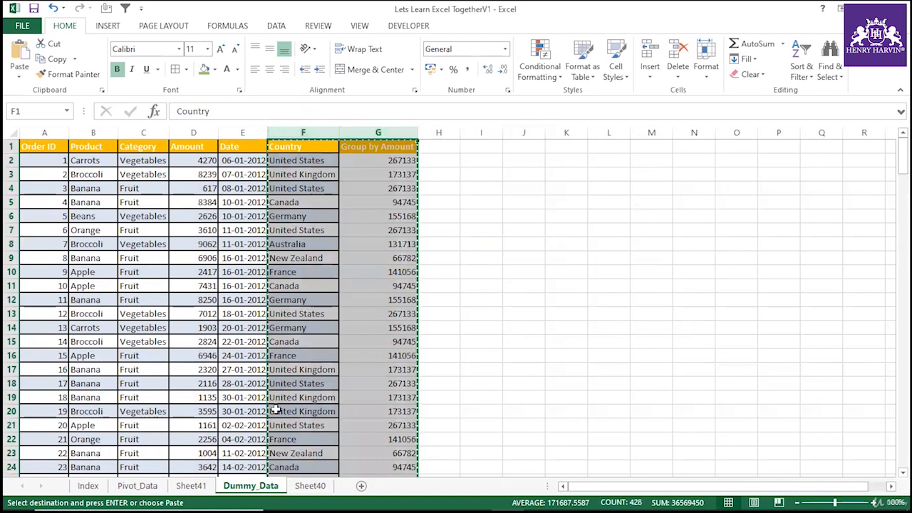
pyautogui.click(361, 486)
pyautogui.rightClick(33, 147)
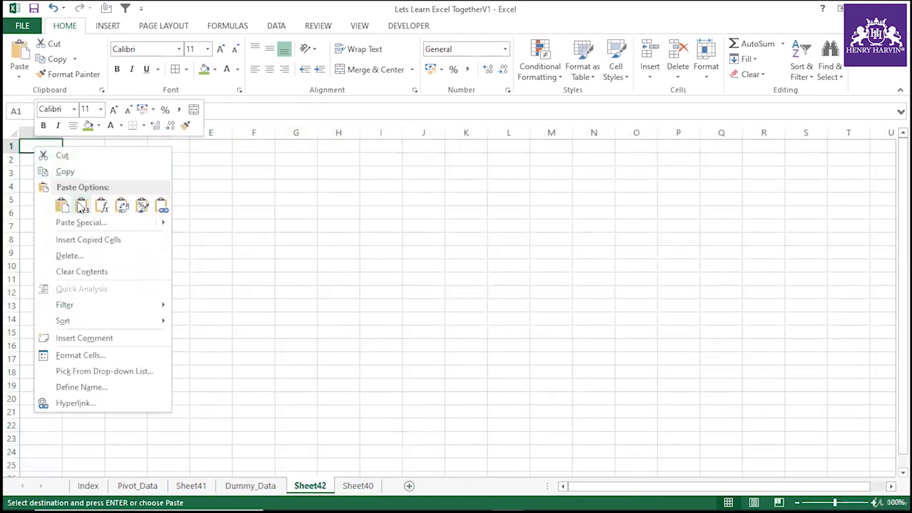
pyautogui.click(78, 205)
# Remove duplicate rows from the pasted country data, treating the first row as headers, then undo the removal.
pyautogui.doubleClick(62, 140)
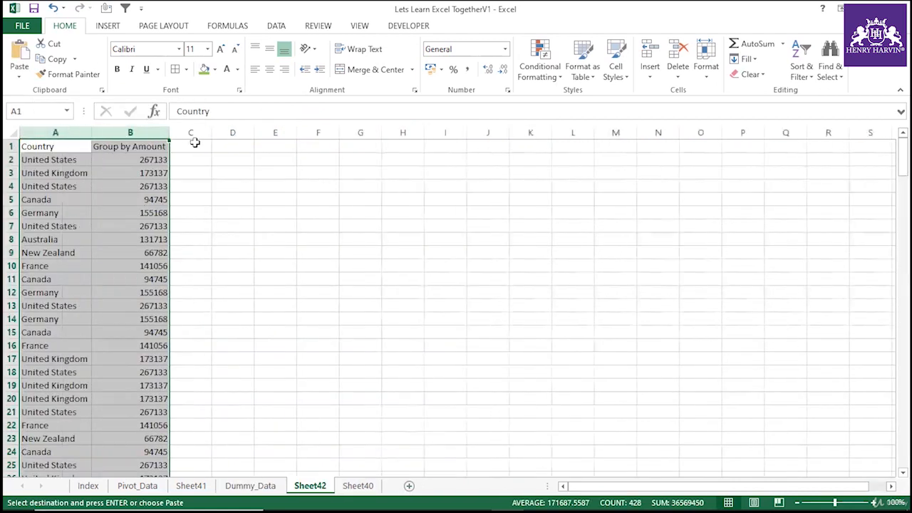
pyautogui.click(277, 27)
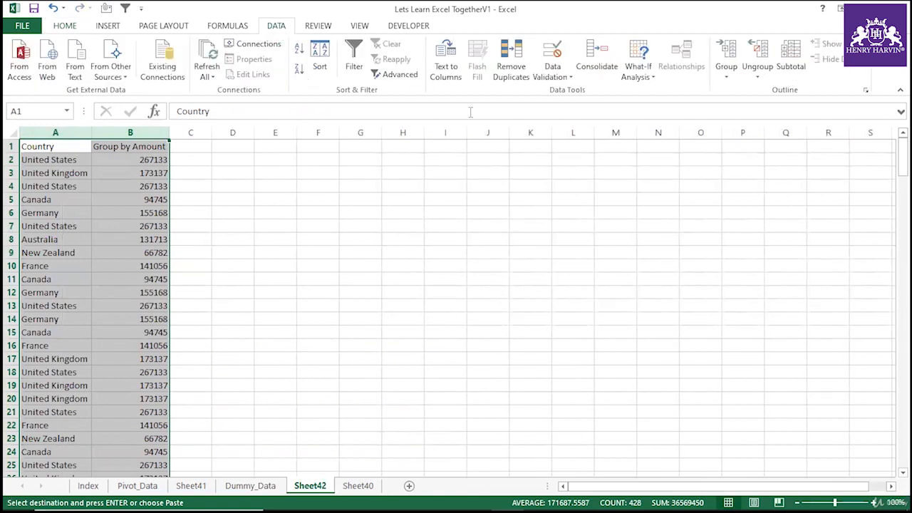
pyautogui.click(503, 72)
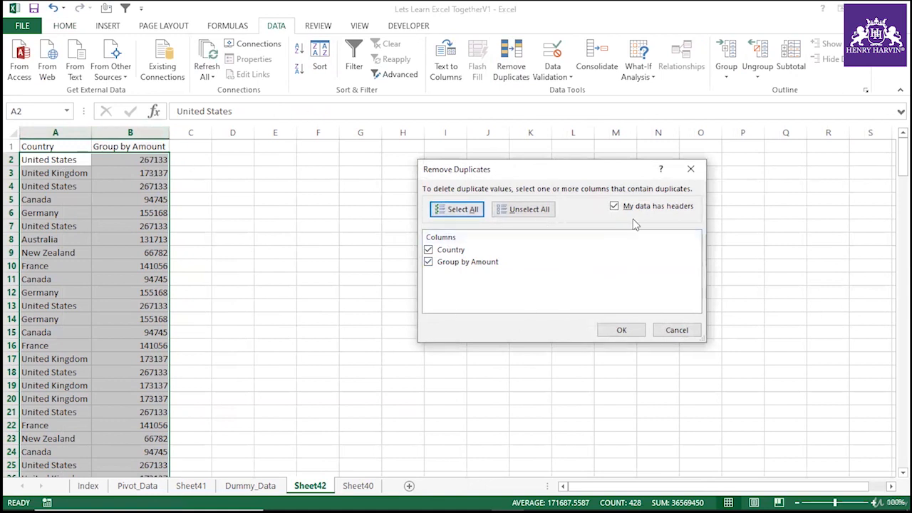
pyautogui.moveTo(549, 174); pyautogui.dragTo(430, 157)
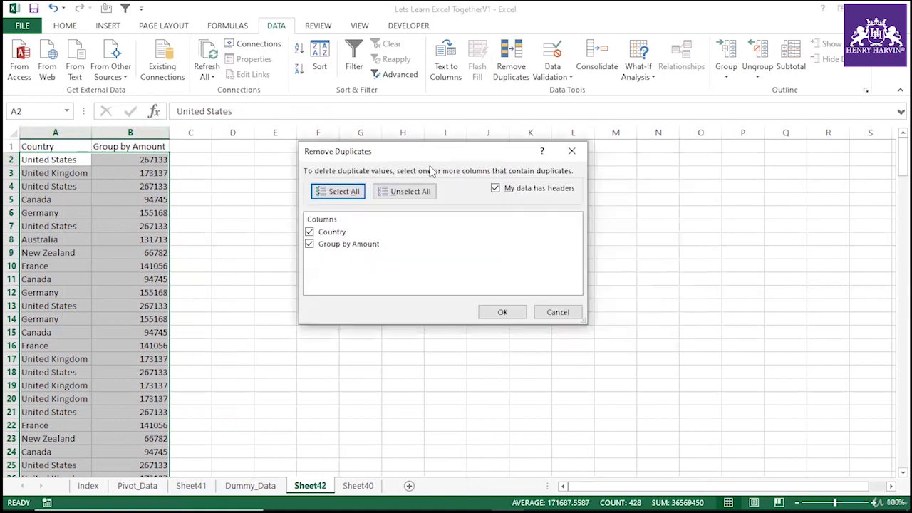
pyautogui.click(496, 189)
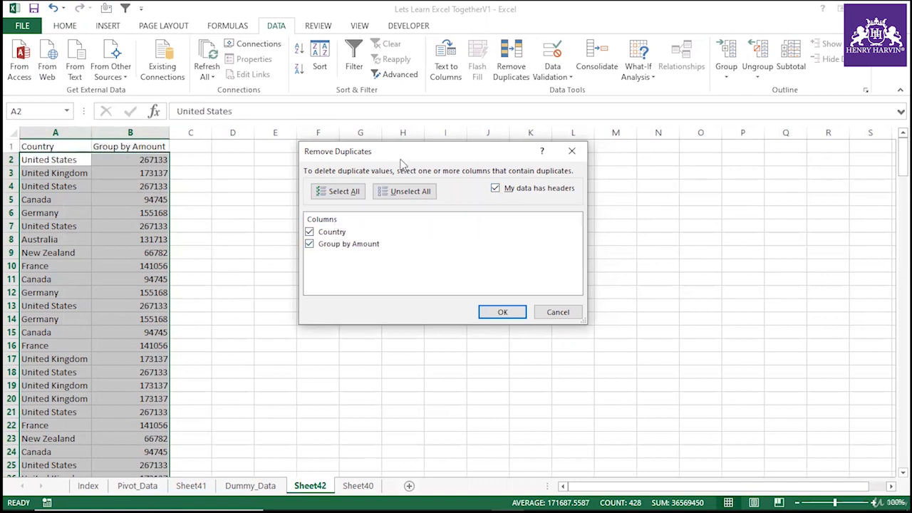
pyautogui.click(353, 193)
pyautogui.click(309, 244)
pyautogui.click(508, 312)
pyautogui.click(465, 290)
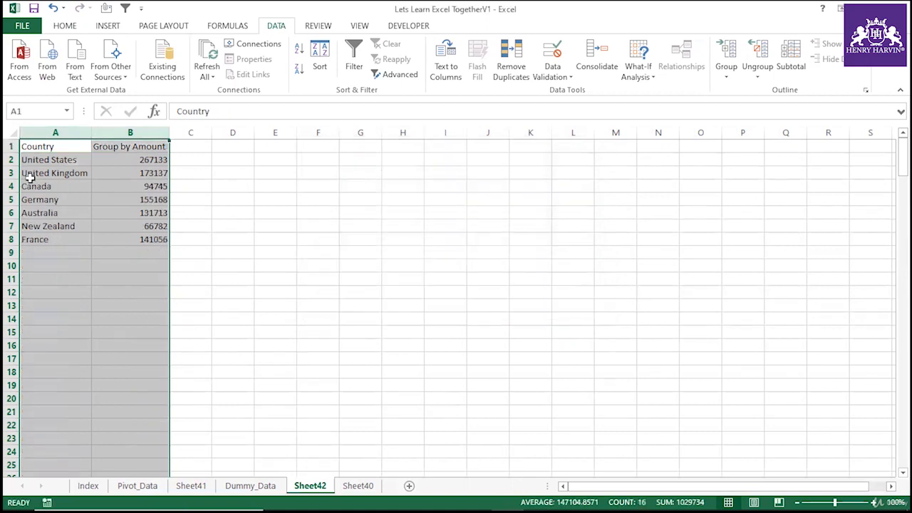
pyautogui.hotkey('ctrl', 'z')
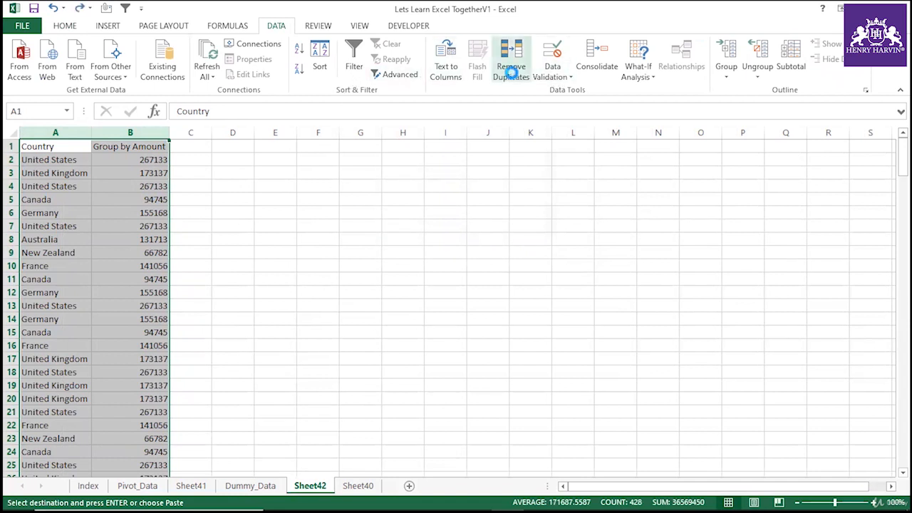
# Remove duplicate rows from the Country and Group by Amount data, keeping both columns checked and headers on.
pyautogui.click(516, 77)
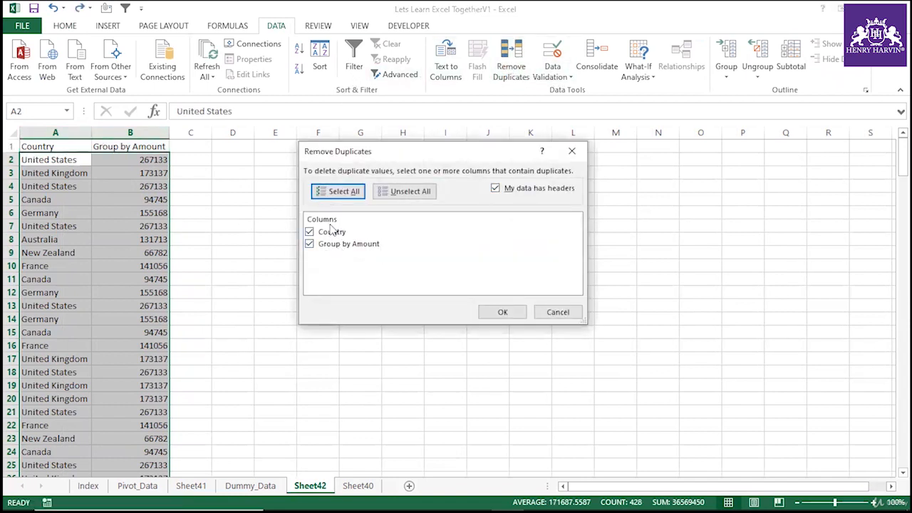
pyautogui.click(501, 314)
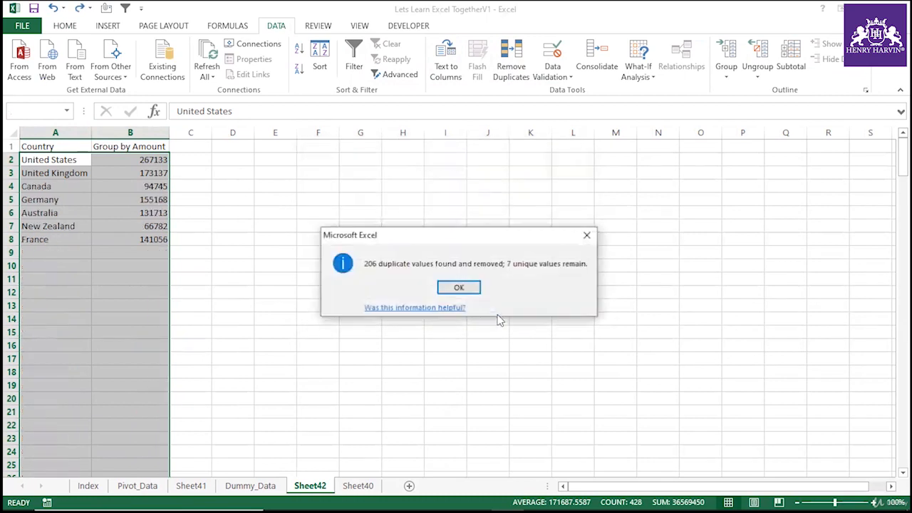
pyautogui.click(460, 287)
pyautogui.click(275, 241)
# Copy the de-duplicated table A1:B8 and paste it into Sheet41 starting at cell J2.
pyautogui.moveTo(37, 160); pyautogui.dragTo(118, 160)
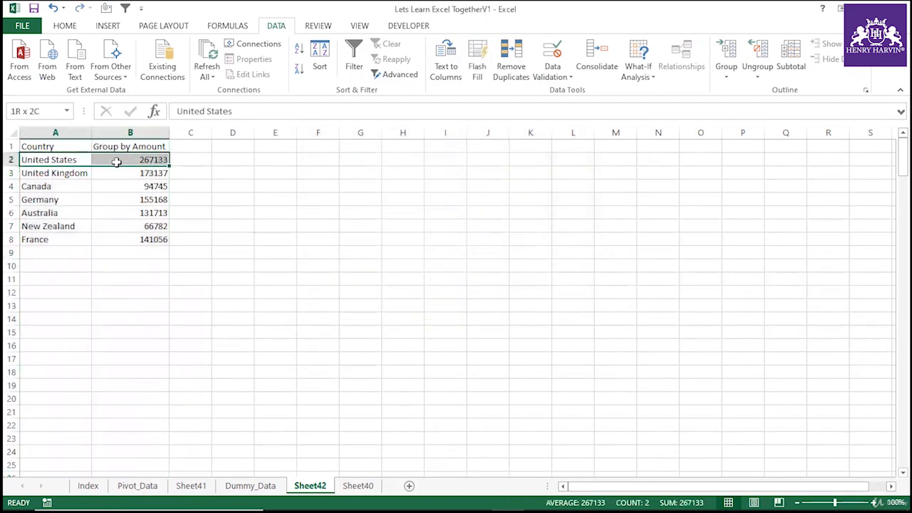
pyautogui.click(122, 198)
pyautogui.moveTo(57, 146); pyautogui.dragTo(149, 237)
pyautogui.hotkey('ctrl', 'c')
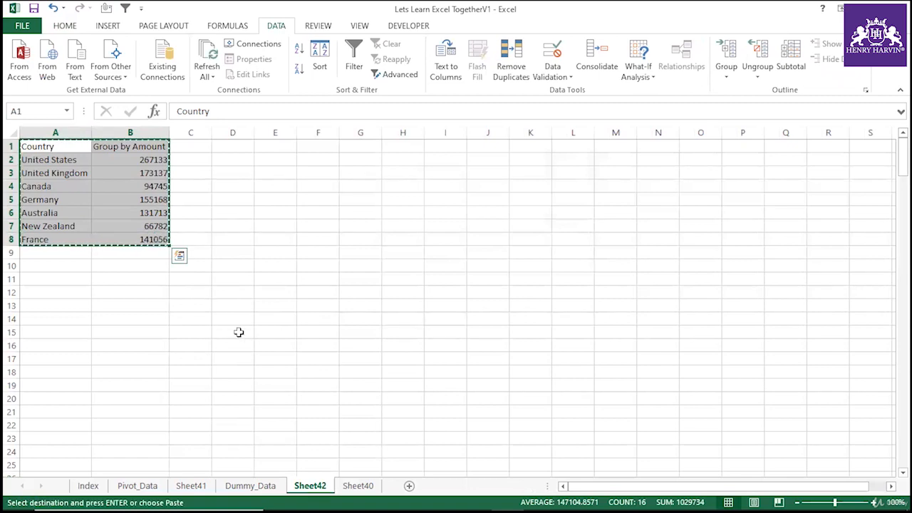
pyautogui.click(191, 485)
pyautogui.click(443, 157)
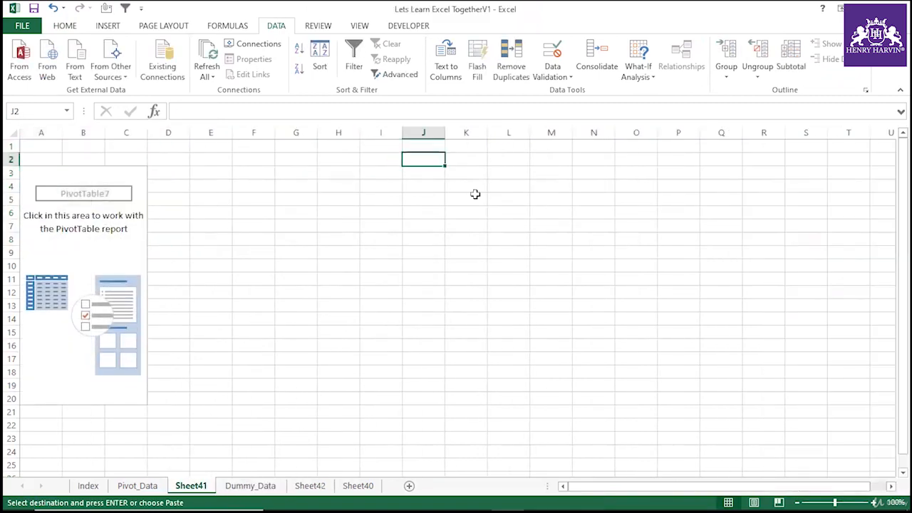
pyautogui.hotkey('ctrl', 'v')
# Autofit the widths of columns J and K to fit the pasted table.
pyautogui.doubleClick(441, 132)
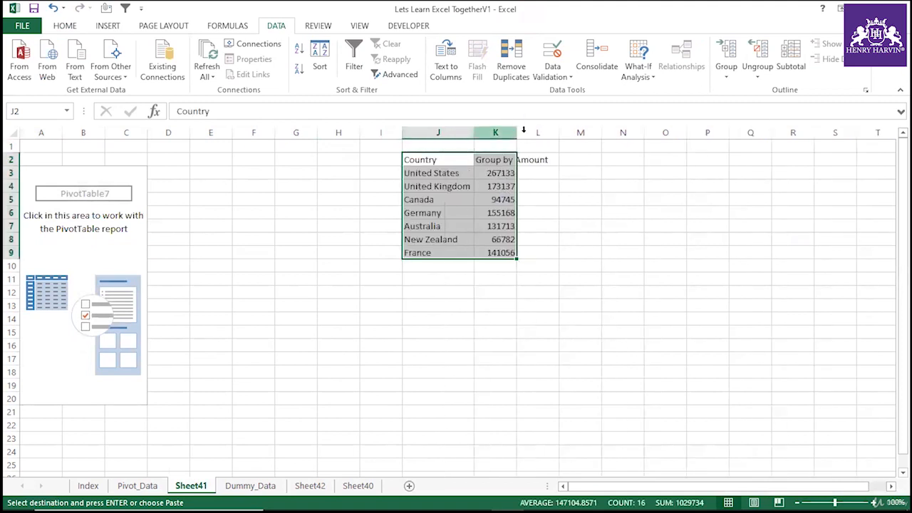
pyautogui.doubleClick(513, 133)
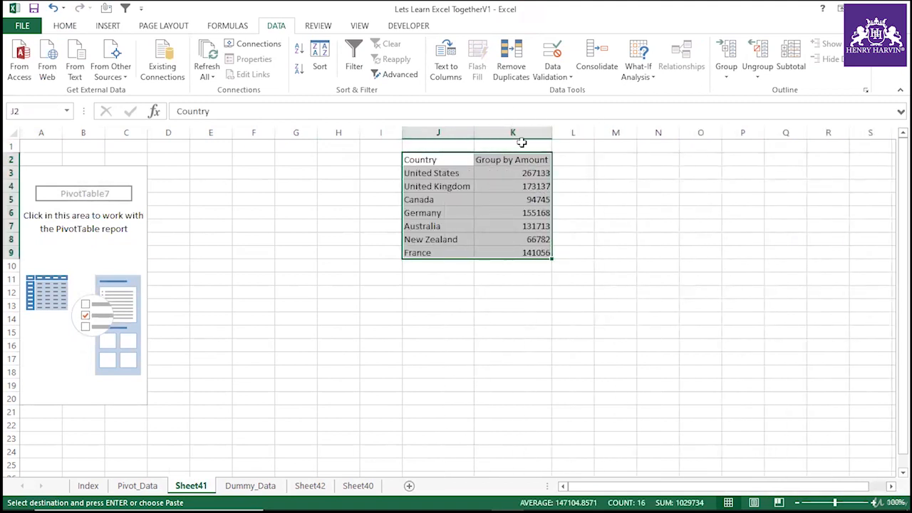
pyautogui.click(493, 281)
# Merge and center J1:K1 and enter the title Formula result.
pyautogui.moveTo(436, 147); pyautogui.dragTo(524, 149)
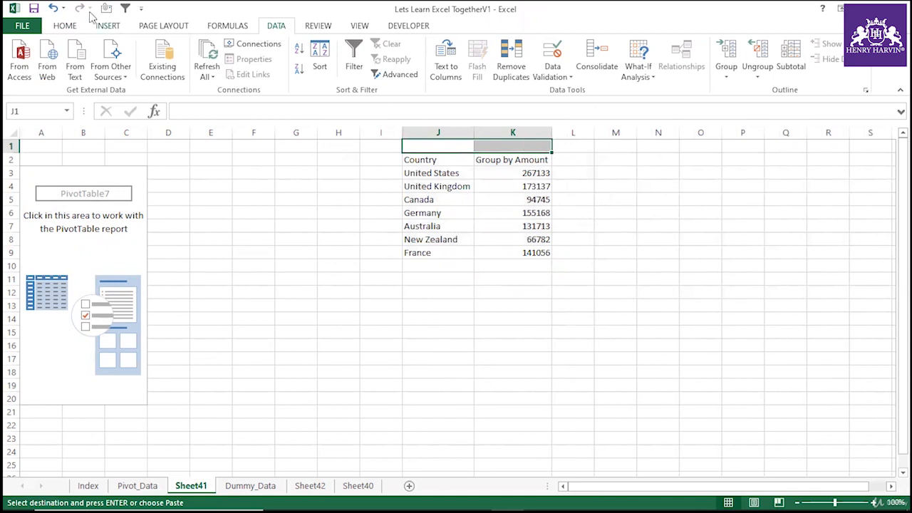
pyautogui.click(66, 26)
pyautogui.click(369, 70)
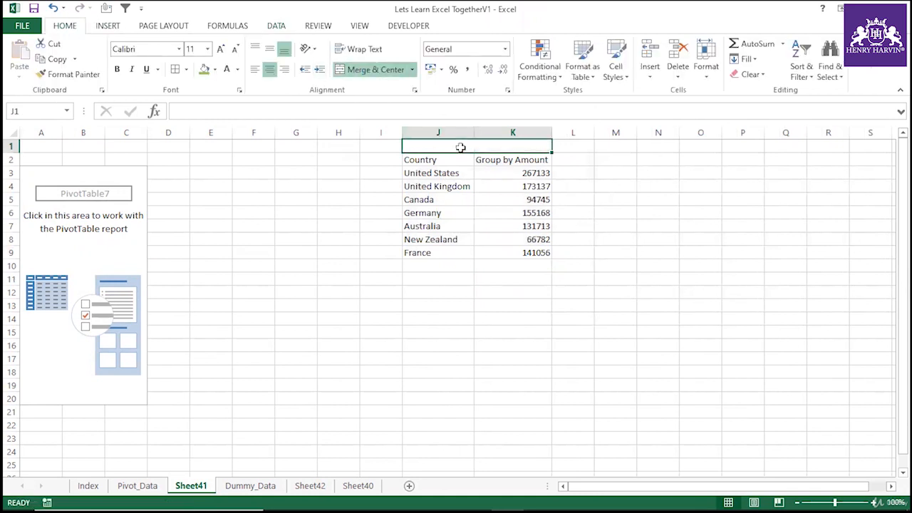
pyautogui.write('Formul')
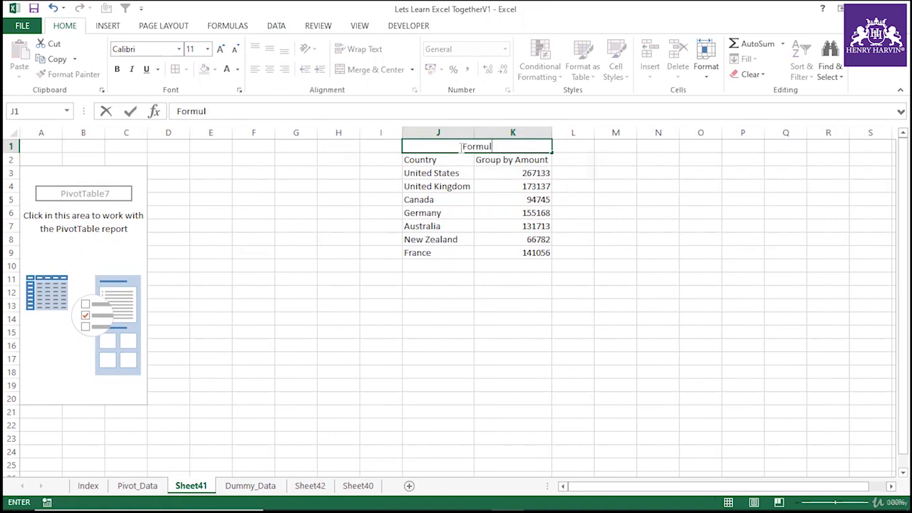
pyautogui.write('a resulty')
pyautogui.press('BackSpace')
pyautogui.click(513, 343)
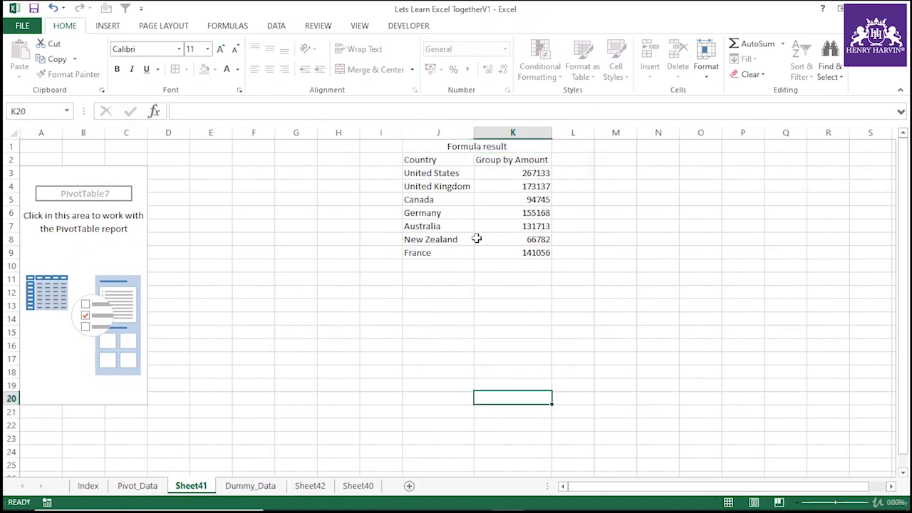
# Fill the Formula result title cell with orange.
pyautogui.click(428, 146)
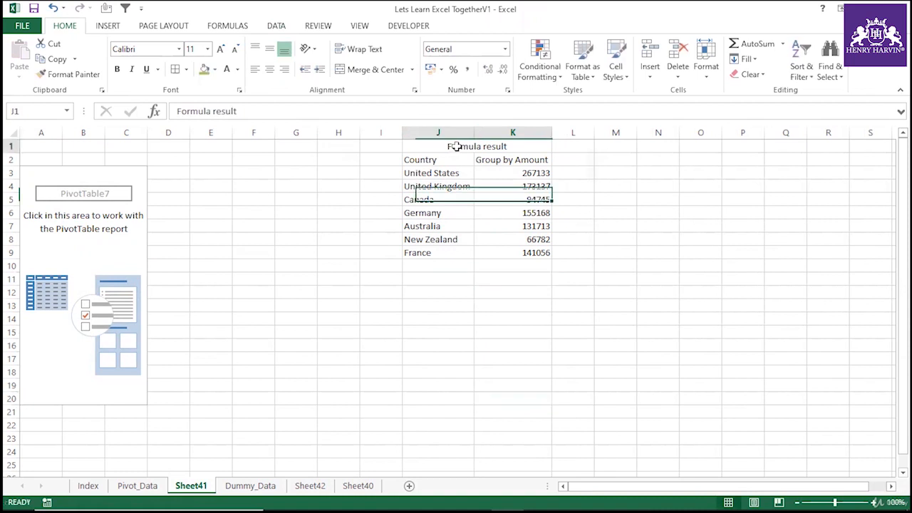
pyautogui.click(215, 69)
pyautogui.click(229, 174)
# Apply all borders to the table range J1:K9.
pyautogui.moveTo(417, 146); pyautogui.dragTo(534, 250)
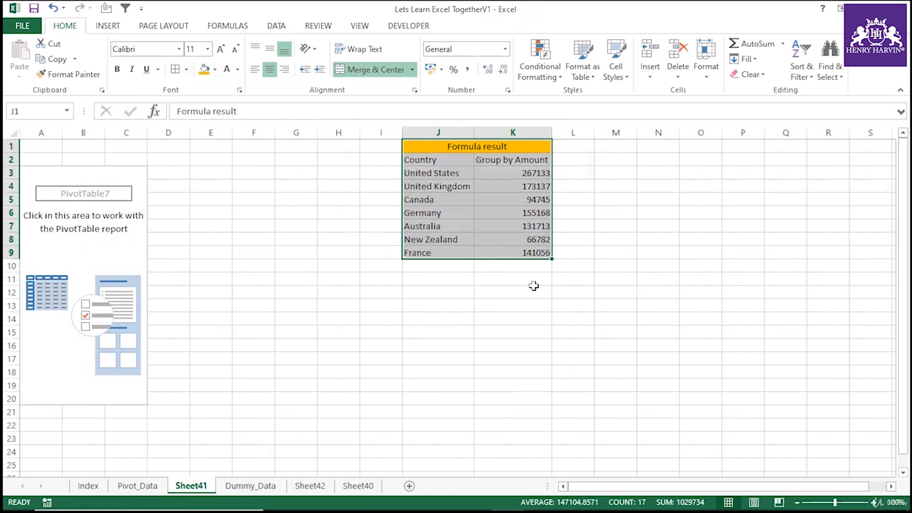
pyautogui.hotkey('alt', 'h')
pyautogui.press('b')
pyautogui.press('a')
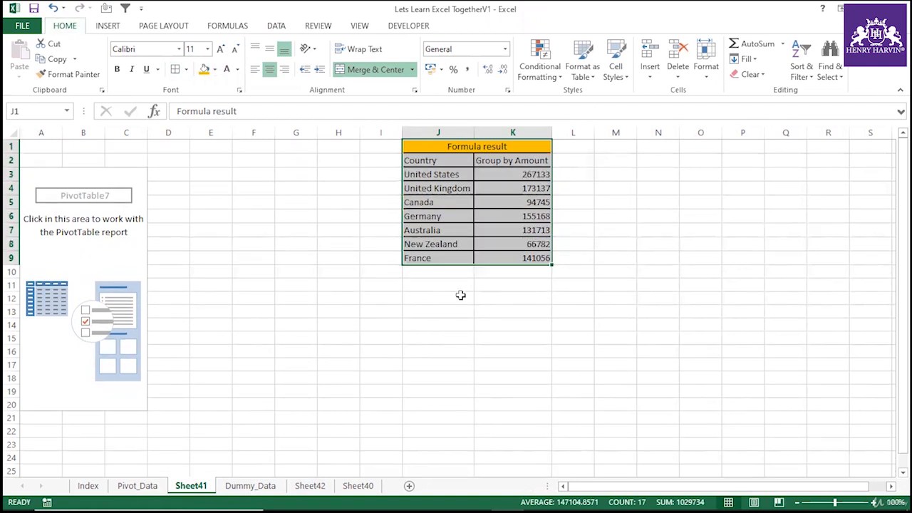
pyautogui.click(451, 296)
# Make the header cells Country and Group by Amount bold.
pyautogui.moveTo(443, 158); pyautogui.dragTo(477, 159)
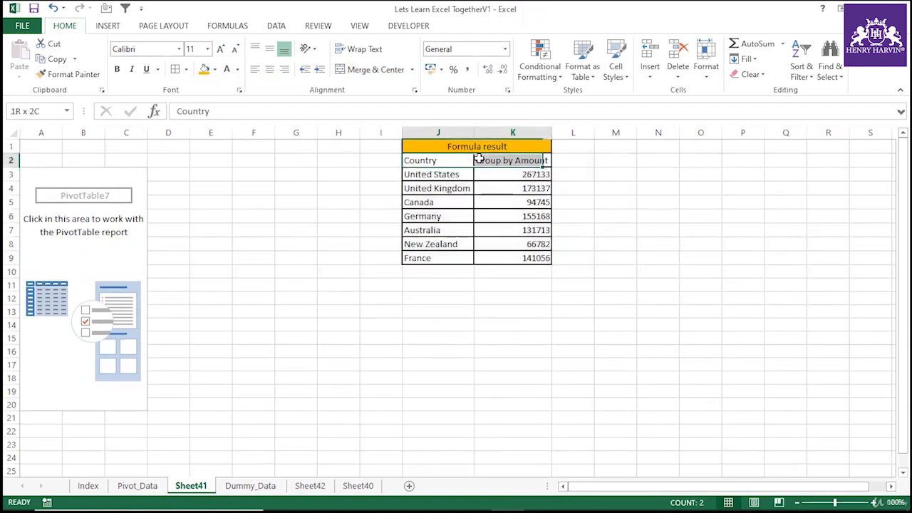
pyautogui.hotkey('ctrl', 'b')
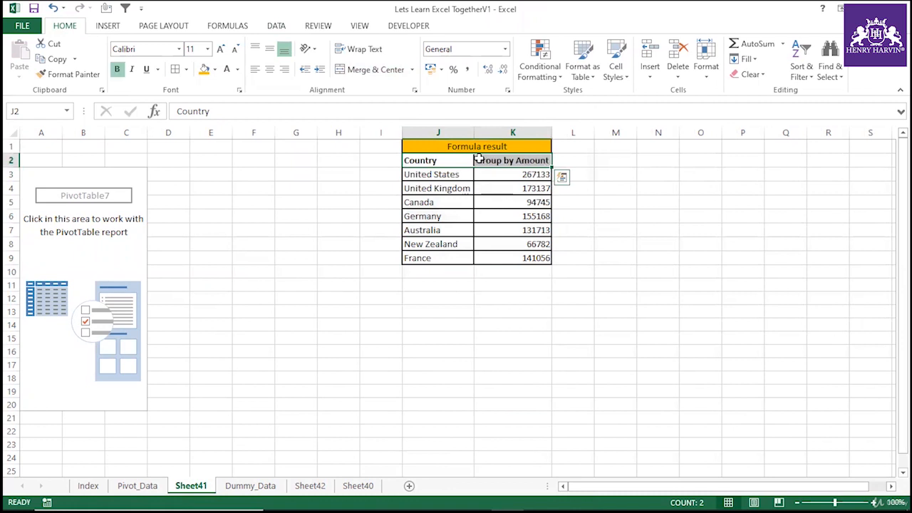
pyautogui.click(478, 301)
pyautogui.moveTo(432, 176); pyautogui.dragTo(531, 260)
pyautogui.click(513, 219)
pyautogui.click(491, 145)
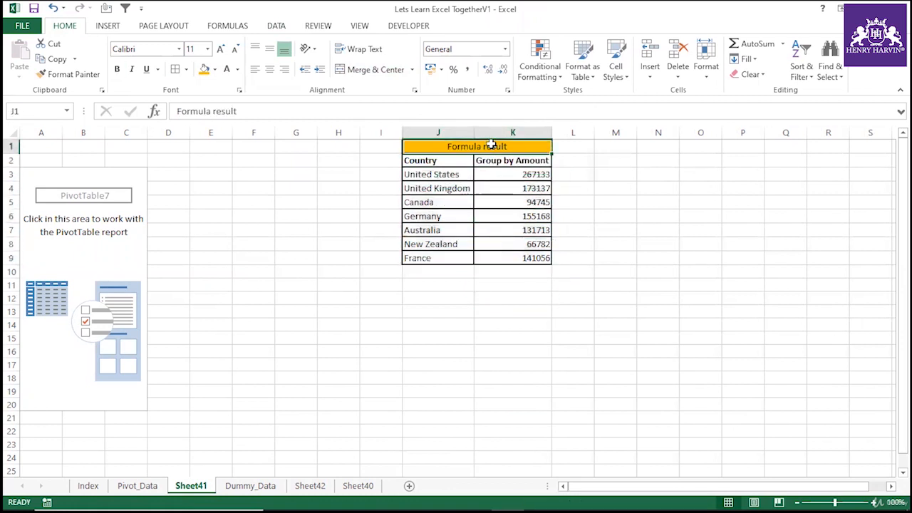
pyautogui.moveTo(457, 162); pyautogui.dragTo(527, 283)
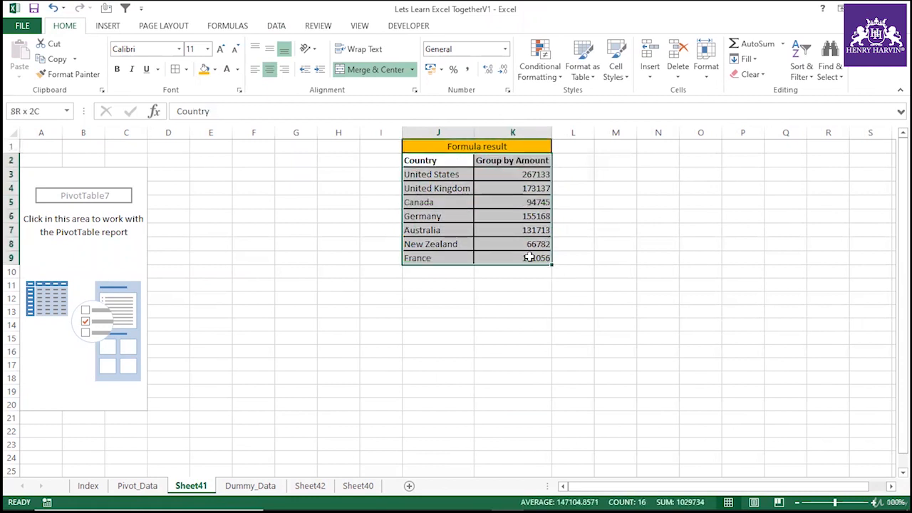
pyautogui.click(513, 298)
pyautogui.click(108, 212)
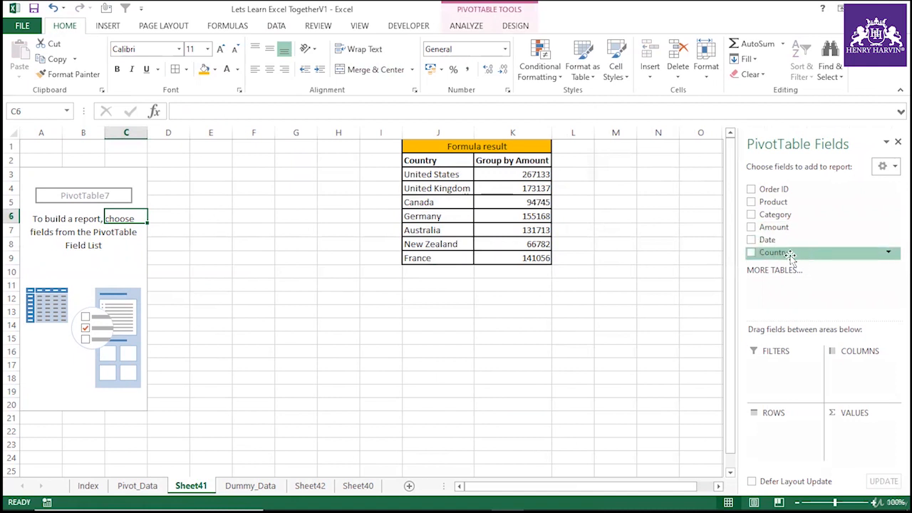
pyautogui.moveTo(790, 258)
pyautogui.mouseDown()
pyautogui.moveTo(788, 403)
pyautogui.moveTo(791, 258)
pyautogui.mouseUp()
pyautogui.moveTo(423, 158); pyautogui.dragTo(432, 251)
pyautogui.click(509, 244)
pyautogui.moveTo(441, 147); pyautogui.dragTo(516, 263)
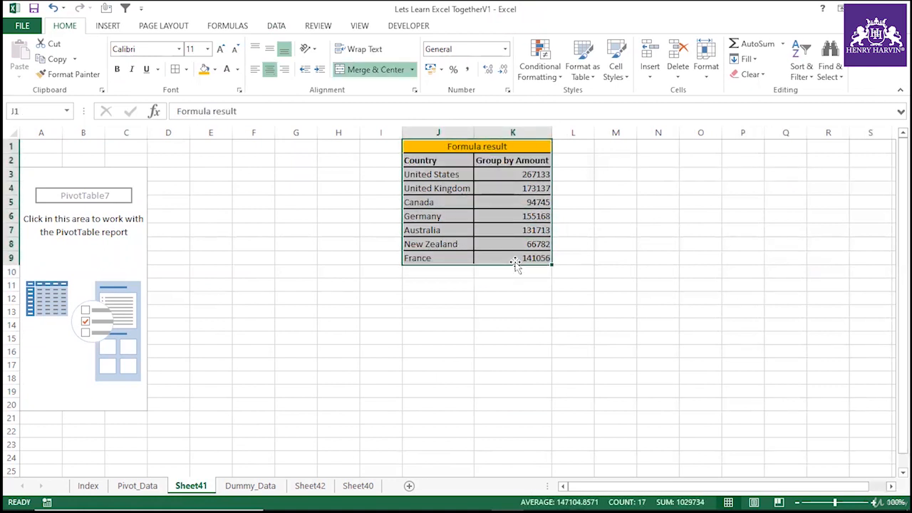
pyautogui.click(476, 191)
pyautogui.moveTo(418, 147); pyautogui.dragTo(508, 256)
pyautogui.click(483, 199)
pyautogui.moveTo(456, 146); pyautogui.dragTo(527, 253)
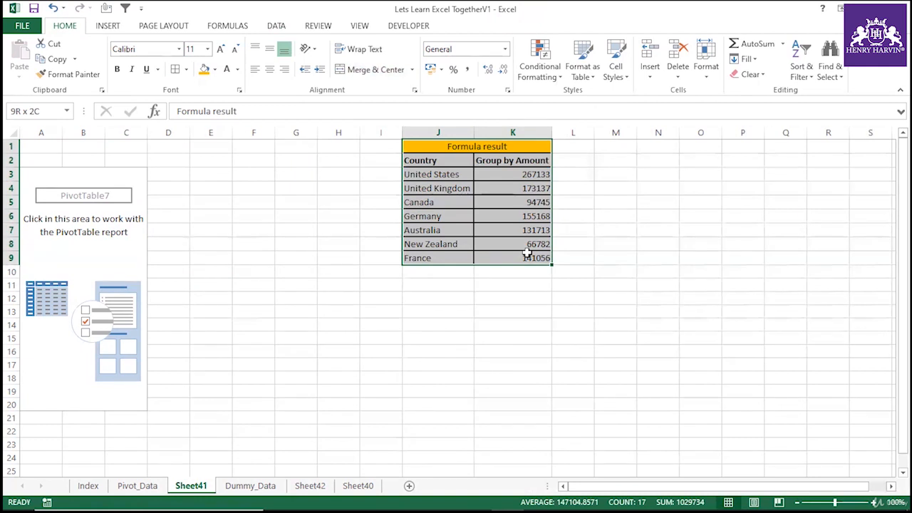
# Rename the K2 header to Group by Country- Amount.
pyautogui.doubleClick(513, 163)
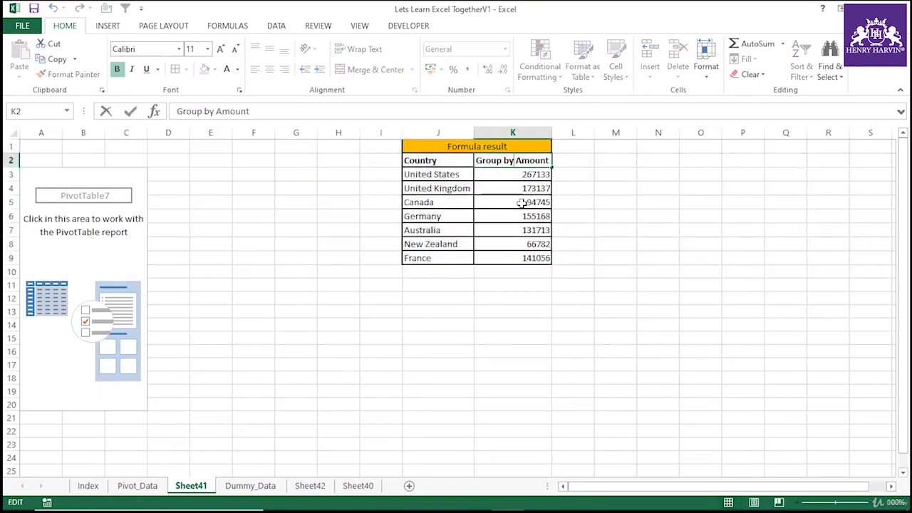
pyautogui.write('Country ')
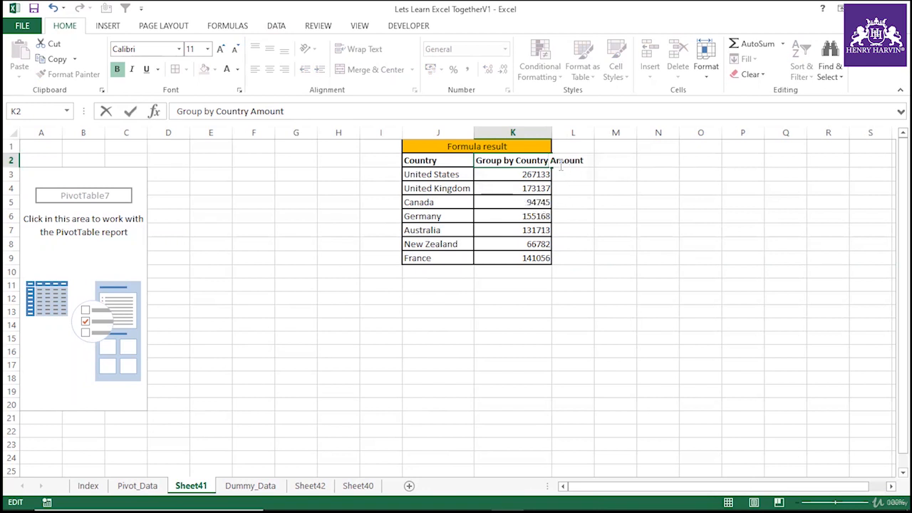
pyautogui.write('-')
pyautogui.click(610, 222)
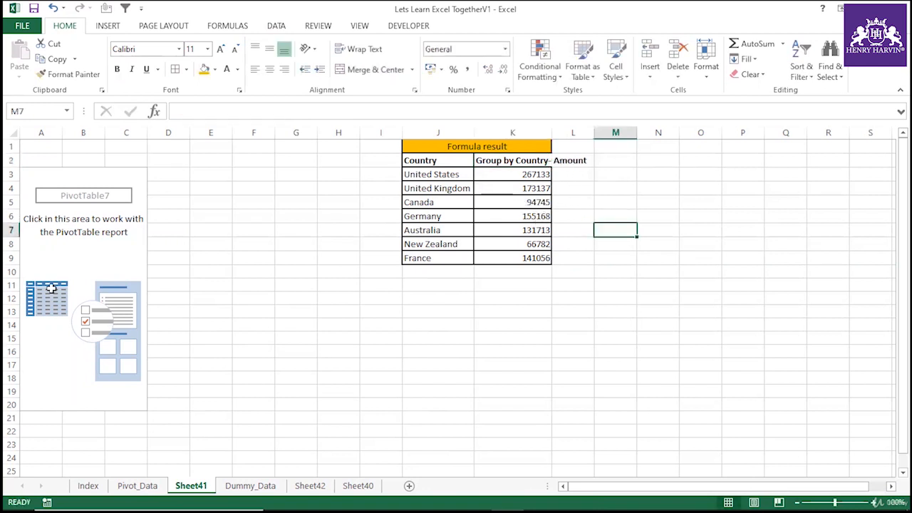
# Build the PivotTable with Country in Rows and Amount in Values.
pyautogui.click(80, 258)
pyautogui.moveTo(776, 252); pyautogui.dragTo(770, 449)
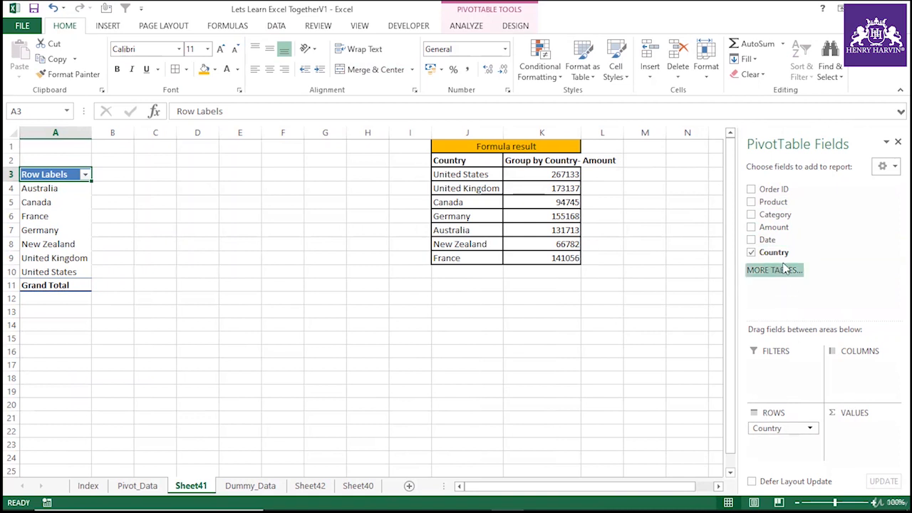
pyautogui.moveTo(774, 227); pyautogui.dragTo(864, 451)
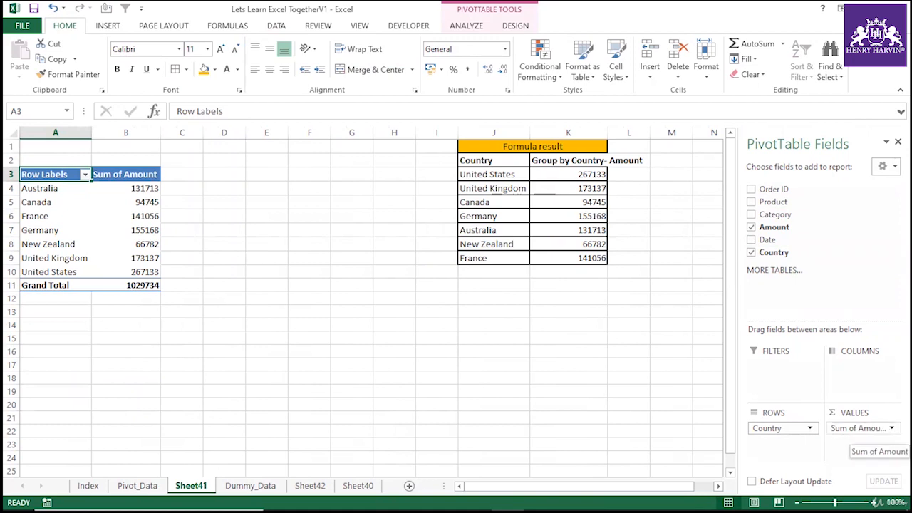
# Change the Amount value field to summarize by Count.
pyautogui.click(882, 427)
pyautogui.click(846, 412)
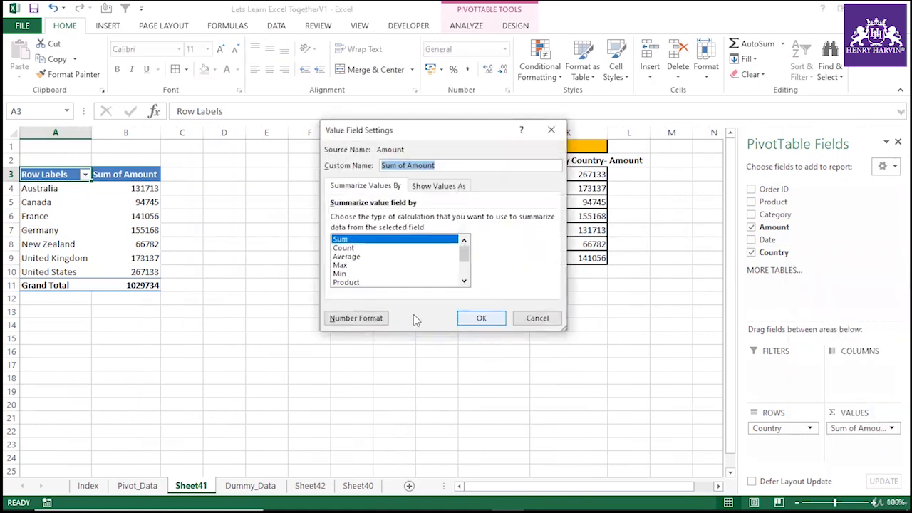
pyautogui.click(355, 248)
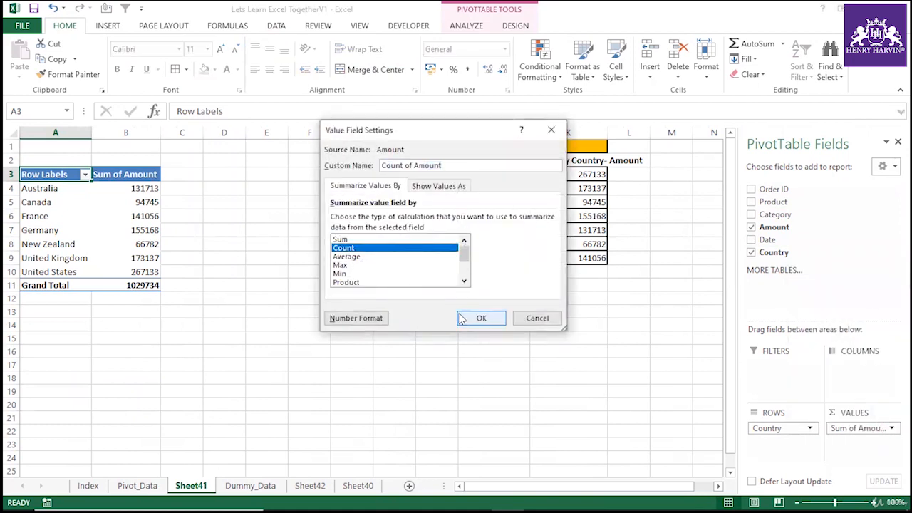
pyautogui.click(479, 318)
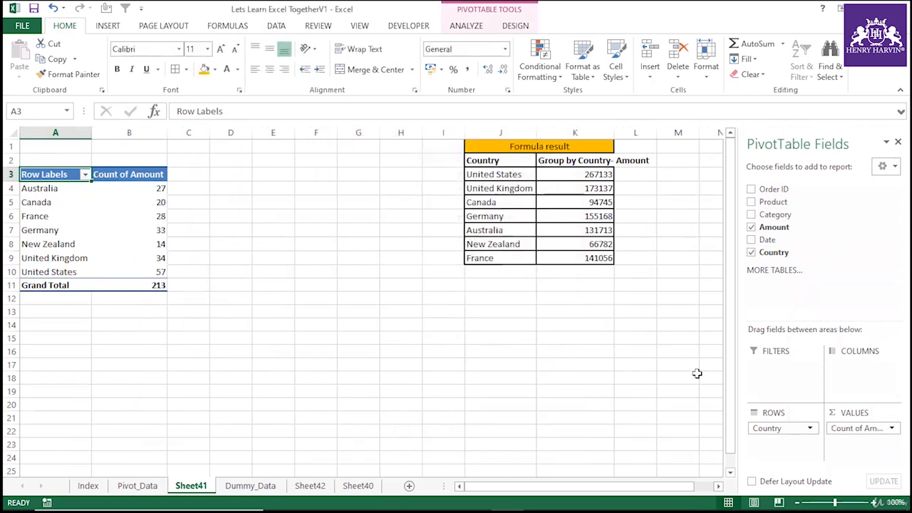
# Change the Amount value field back to summarize by Sum.
pyautogui.click(871, 427)
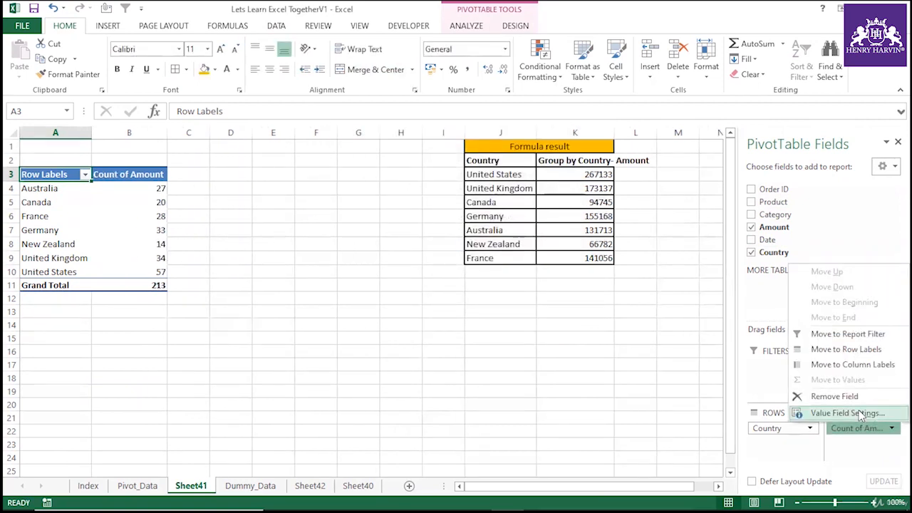
pyautogui.click(851, 414)
pyautogui.click(342, 239)
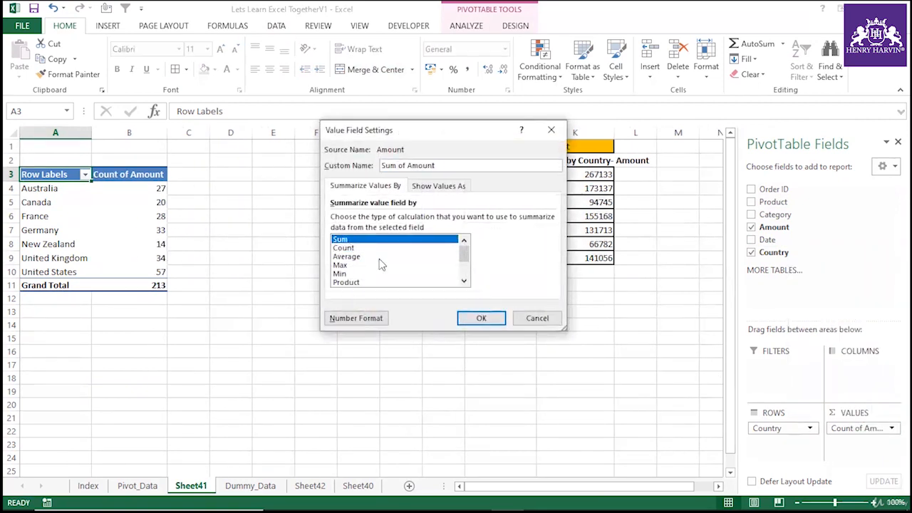
pyautogui.click(496, 318)
# Confirm the Sum summary, then enter =VLOOKUP(A4,$J$2:$K$9,2,0) in C4 beside the PivotTable to fetch Australia's formula result.
pyautogui.click(303, 324)
pyautogui.moveTo(56, 219); pyautogui.dragTo(127, 217)
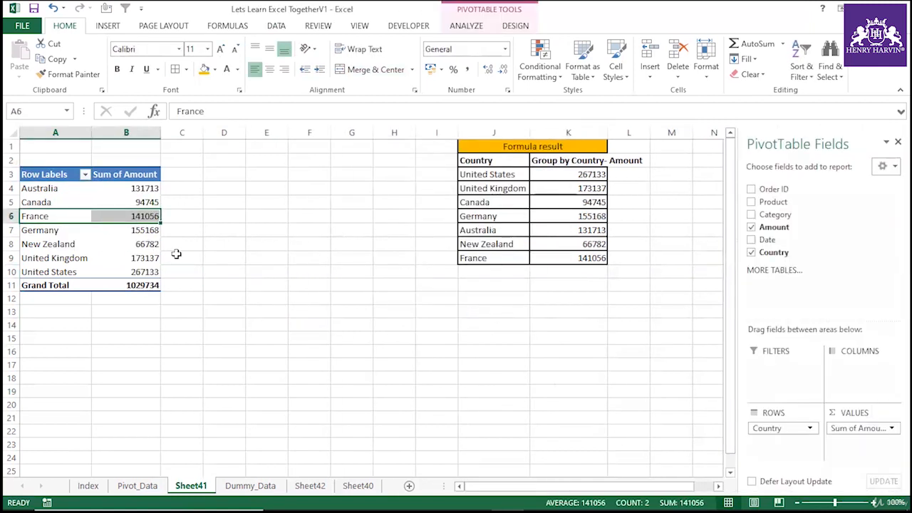
pyautogui.click(176, 188)
pyautogui.write('=vlo')
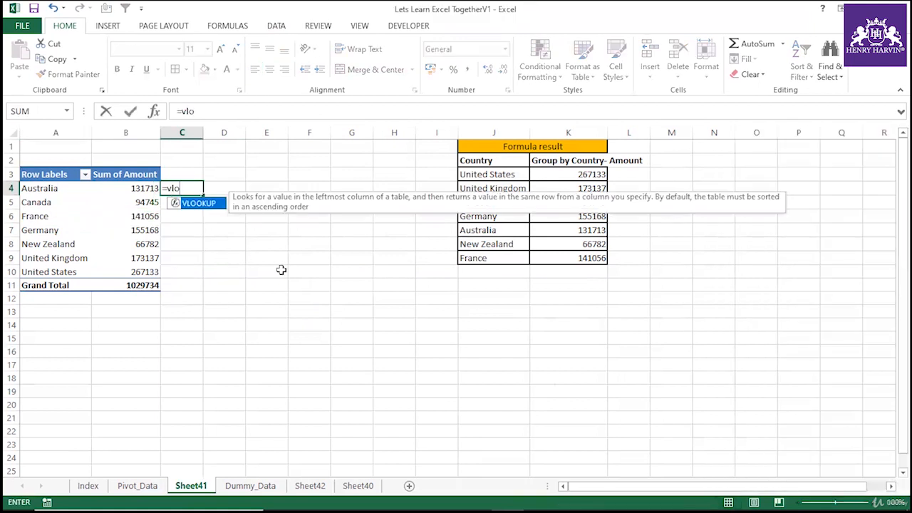
pyautogui.doubleClick(199, 203)
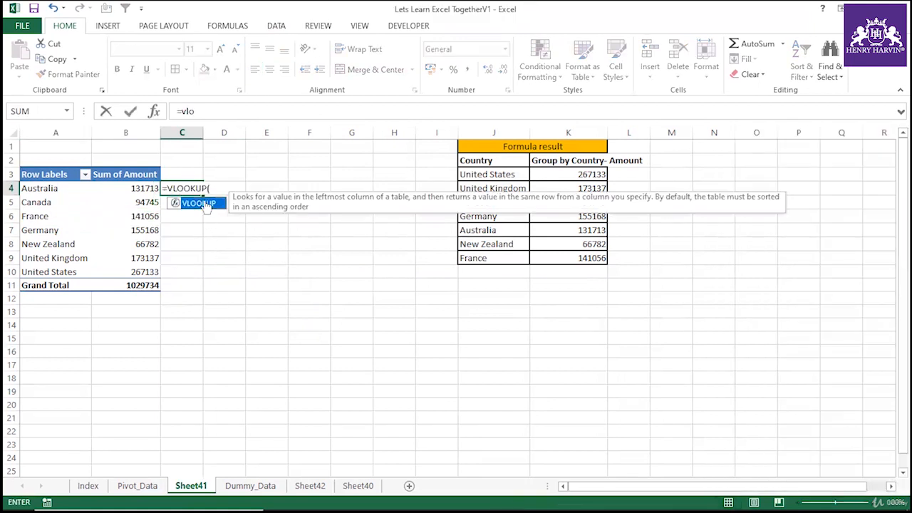
pyautogui.click(57, 191)
pyautogui.write(',')
pyautogui.moveTo(488, 160); pyautogui.dragTo(562, 259)
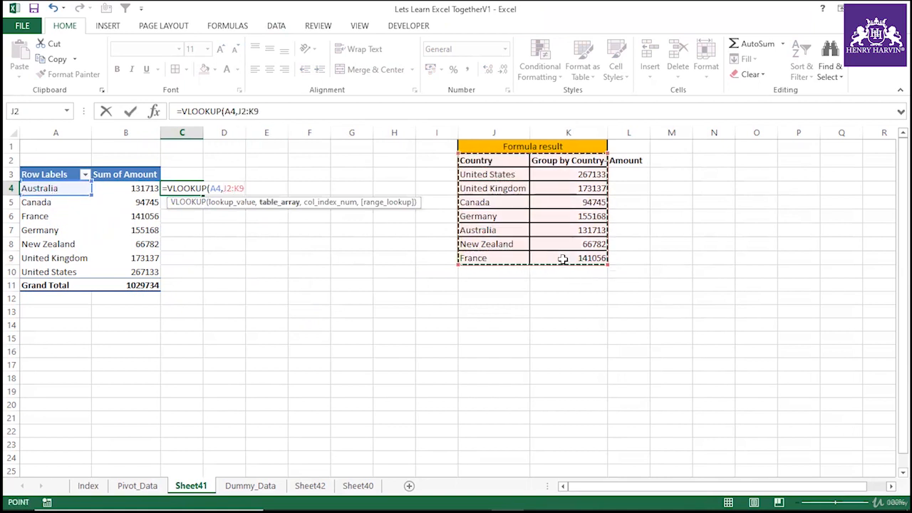
pyautogui.press('F4')
pyautogui.write(',2,0')
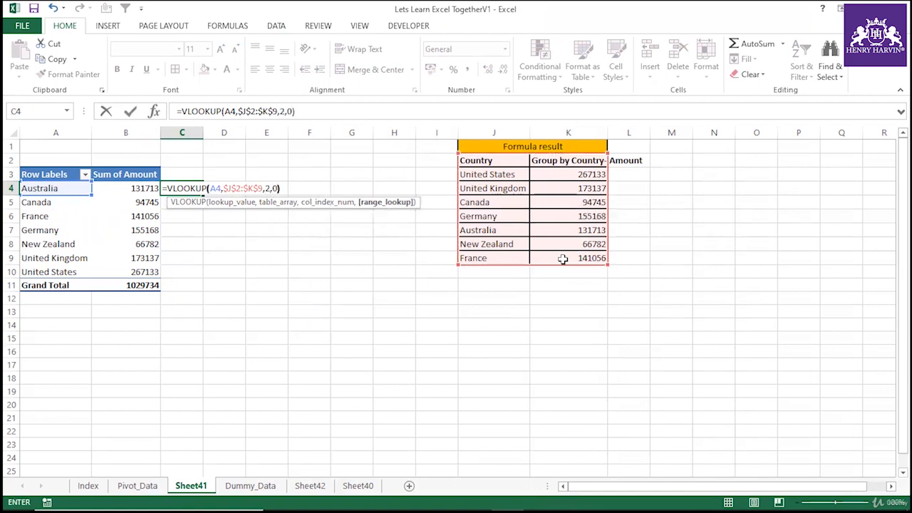
pyautogui.press('Return')
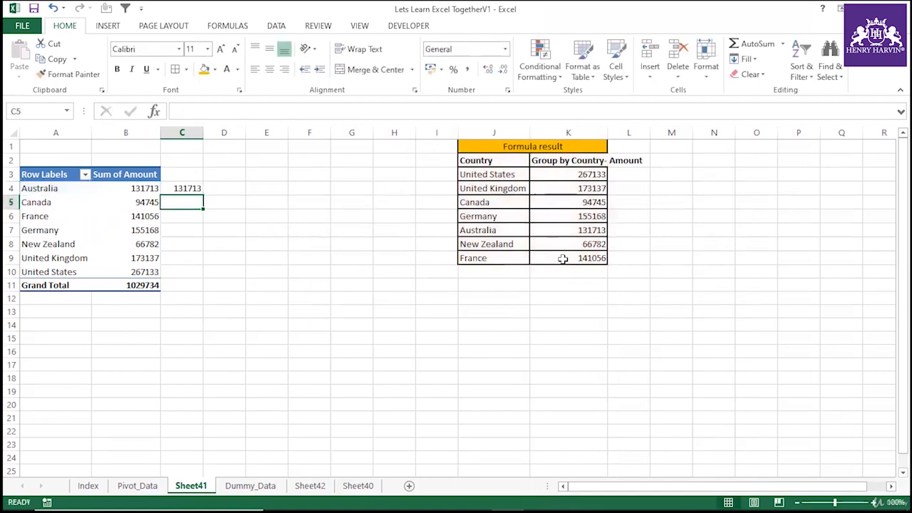
# Fill the VLOOKUP down to row 11, then replace the Grand Total row's cell C11 with an AutoSum of the lookups.
pyautogui.click(195, 191)
pyautogui.moveTo(203, 195); pyautogui.dragTo(180, 285)
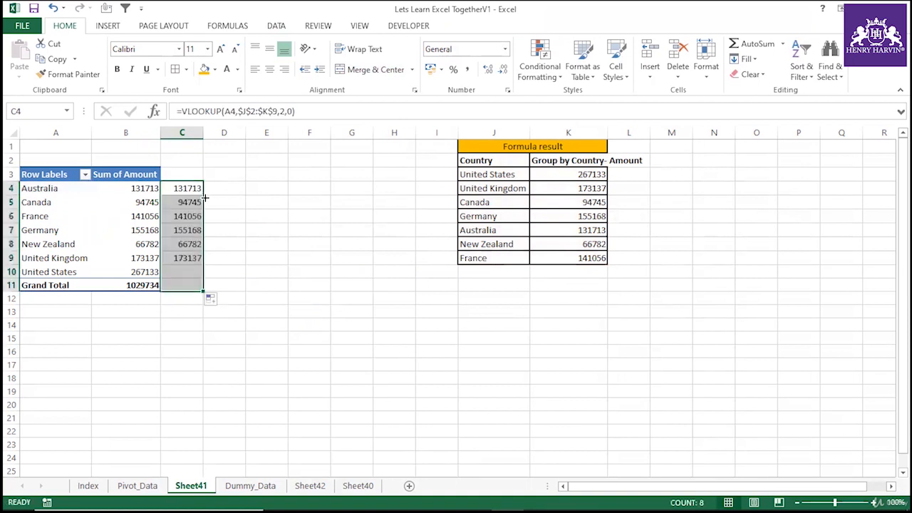
pyautogui.click(192, 286)
pyautogui.press('Delete')
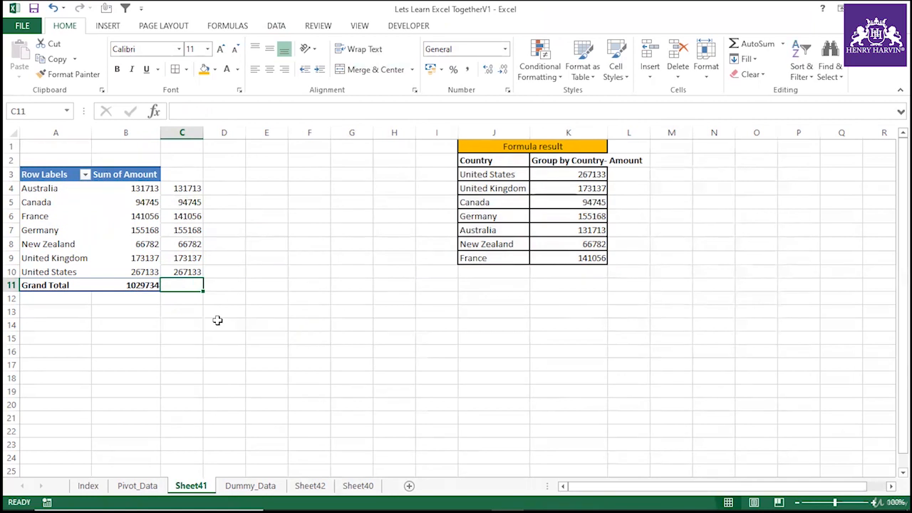
pyautogui.hotkey('alt', '=')
pyautogui.press('Return')
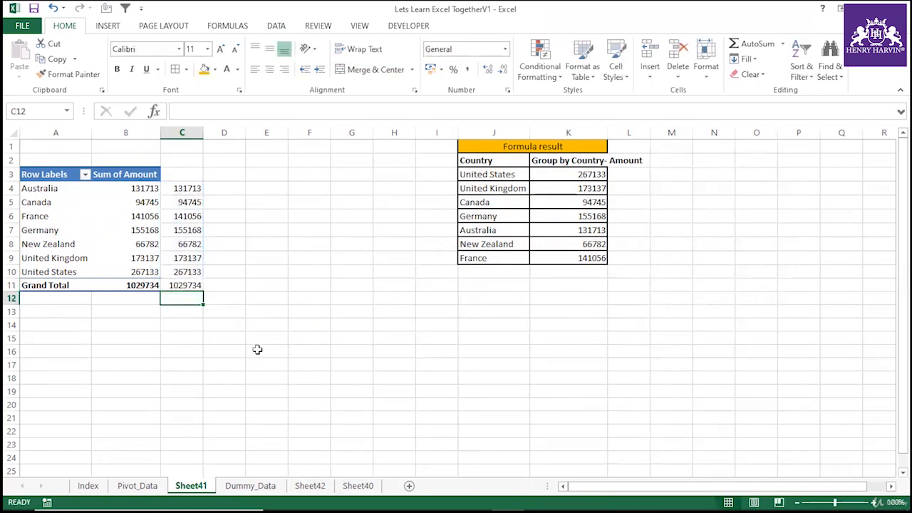
# Select the PivotTable sums and the lookup results side by side to compare them.
pyautogui.click(257, 349)
pyautogui.moveTo(147, 190); pyautogui.dragTo(179, 270)
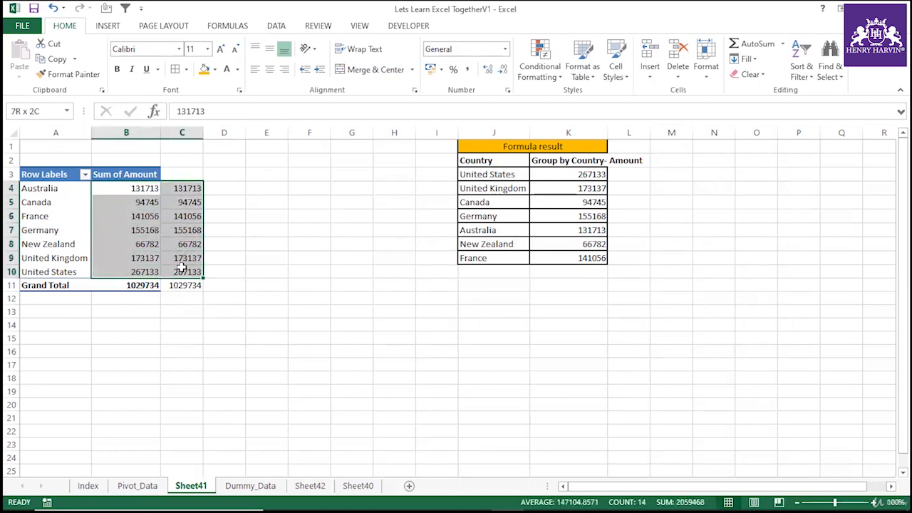
pyautogui.click(307, 298)
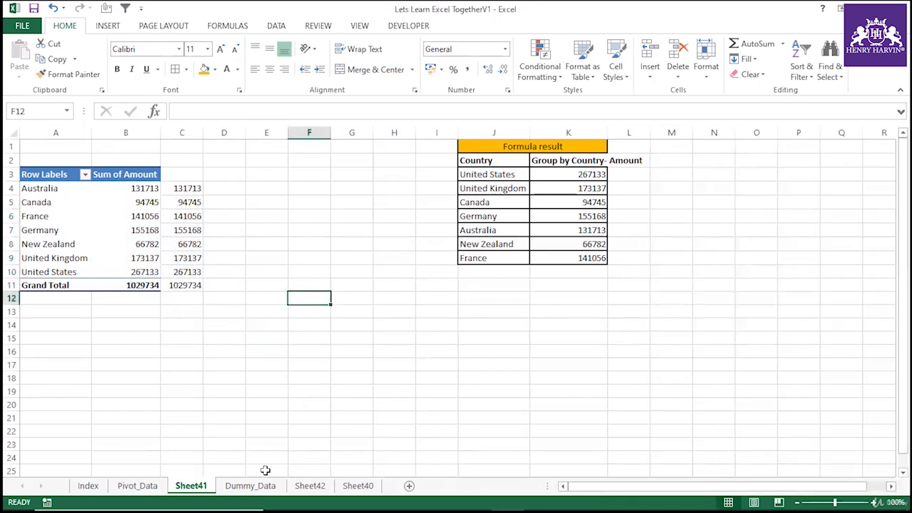
# On Dummy_Data, rename the column G header to Group by Country Amount.
pyautogui.click(250, 485)
pyautogui.click(476, 381)
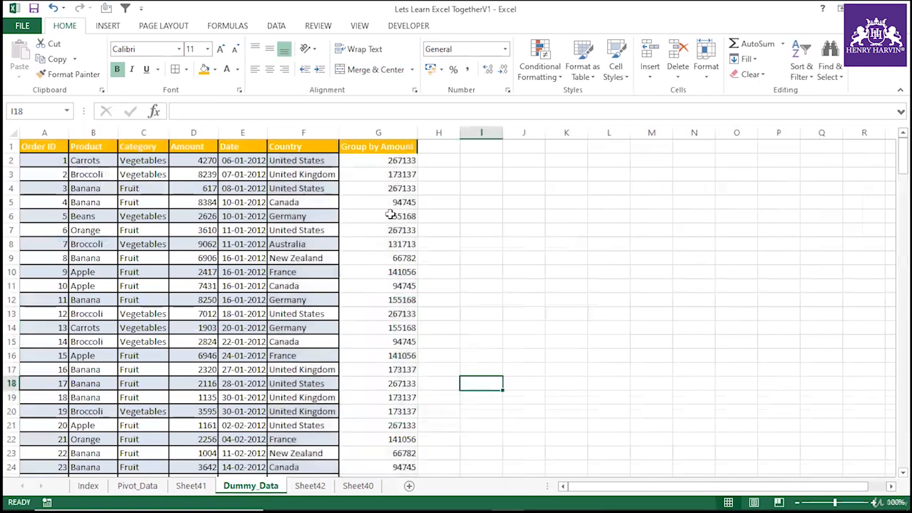
pyautogui.click(381, 133)
pyautogui.click(383, 174)
pyautogui.click(387, 230)
pyautogui.click(372, 133)
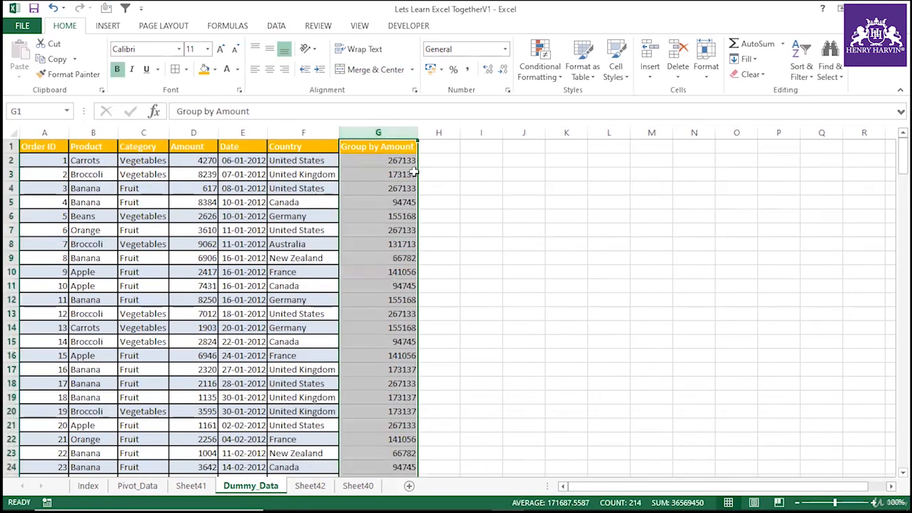
pyautogui.click(379, 146)
pyautogui.doubleClick(379, 145)
pyautogui.write('Country')
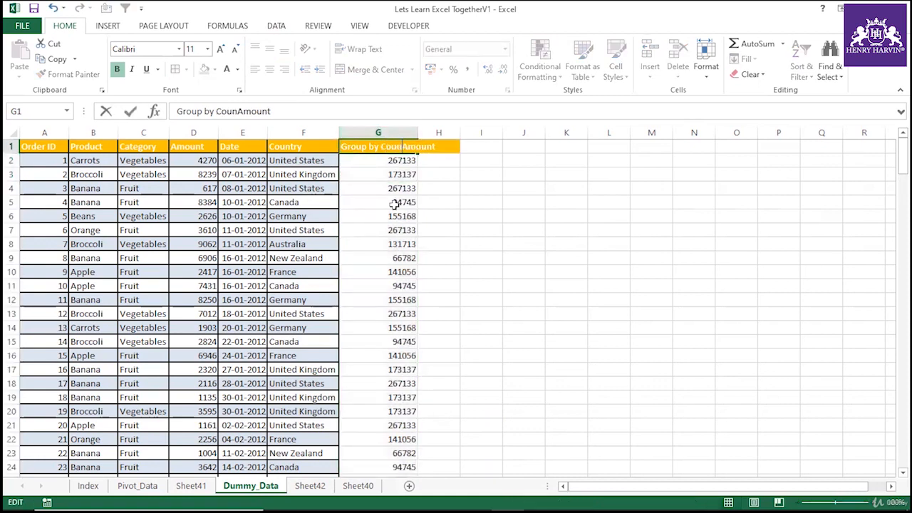
pyautogui.click(522, 243)
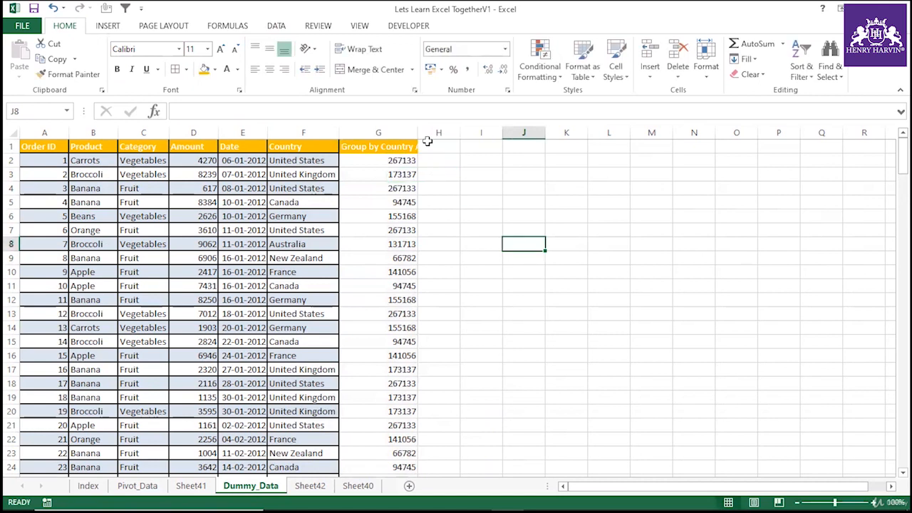
# Autofit column G's width to its header.
pyautogui.doubleClick(419, 131)
pyautogui.click(401, 133)
pyautogui.click(403, 161)
pyautogui.click(407, 217)
pyautogui.click(407, 241)
# Back on Sheet41, delete column C holding the VLOOKUP check.
pyautogui.click(191, 489)
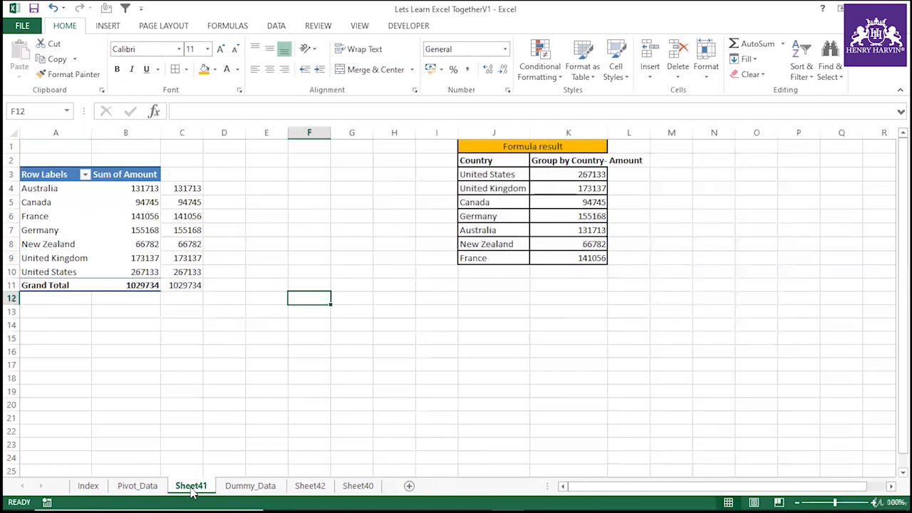
pyautogui.click(68, 230)
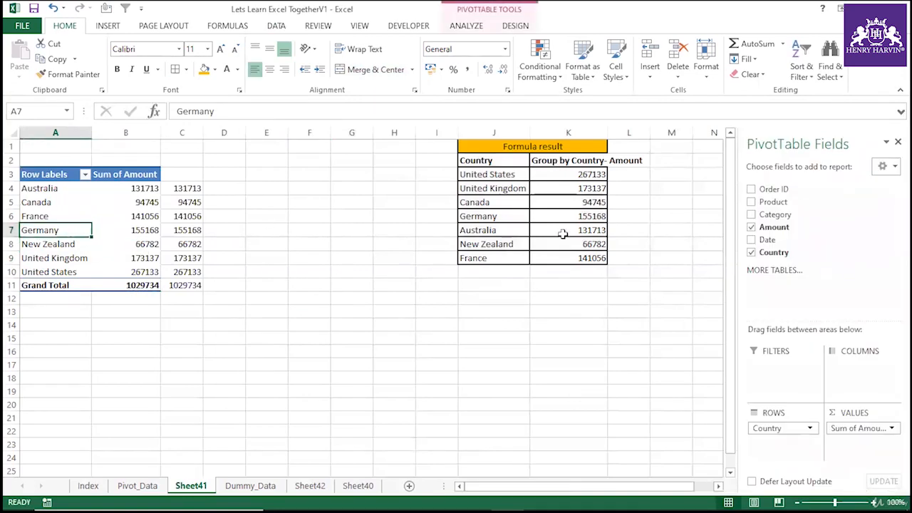
pyautogui.click(188, 132)
pyautogui.press('Delete')
pyautogui.click(107, 230)
pyautogui.click(64, 203)
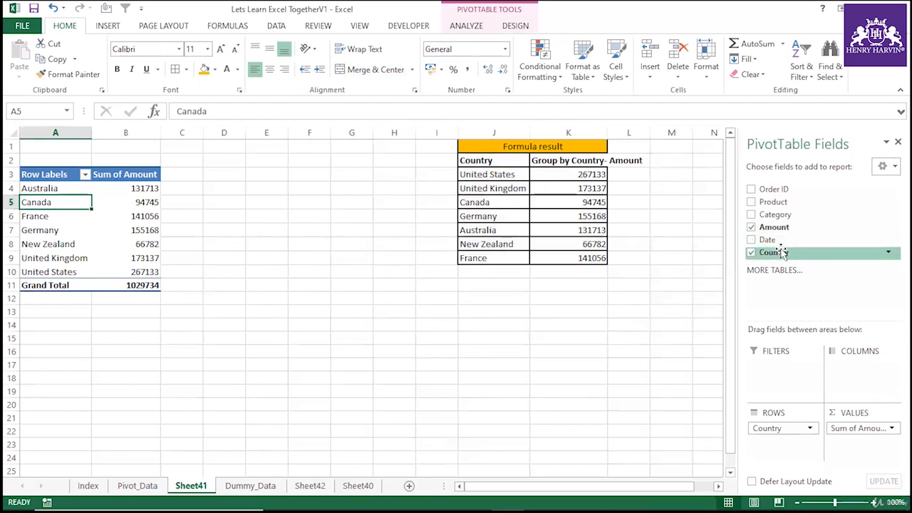
# Add Country to the PivotTable values as a Count of Country field.
pyautogui.moveTo(782, 255); pyautogui.dragTo(866, 446)
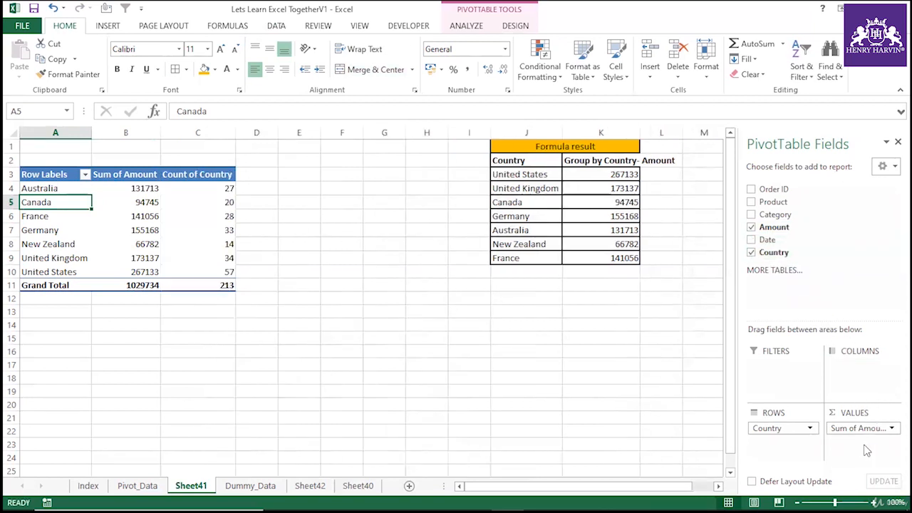
pyautogui.click(216, 216)
pyautogui.click(217, 230)
pyautogui.click(216, 258)
pyautogui.click(198, 214)
pyautogui.click(199, 203)
pyautogui.click(208, 220)
pyautogui.click(218, 260)
pyautogui.click(214, 230)
pyautogui.click(210, 202)
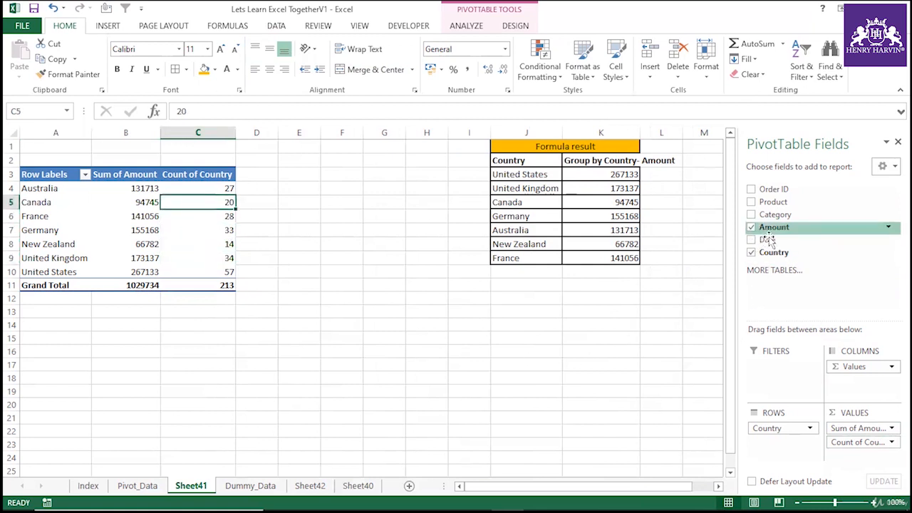
# Try adding Date to the PivotTable rows, then remove it again.
pyautogui.moveTo(768, 239); pyautogui.dragTo(788, 456)
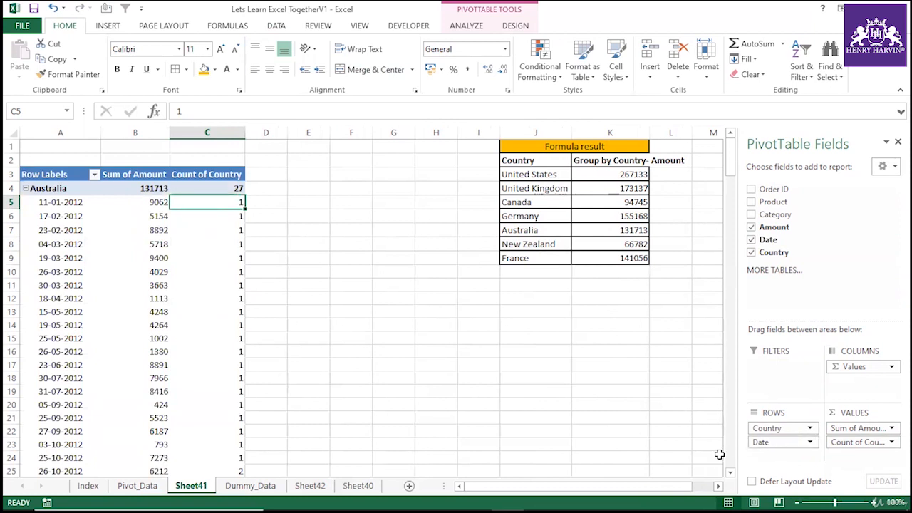
pyautogui.moveTo(760, 442); pyautogui.dragTo(798, 218)
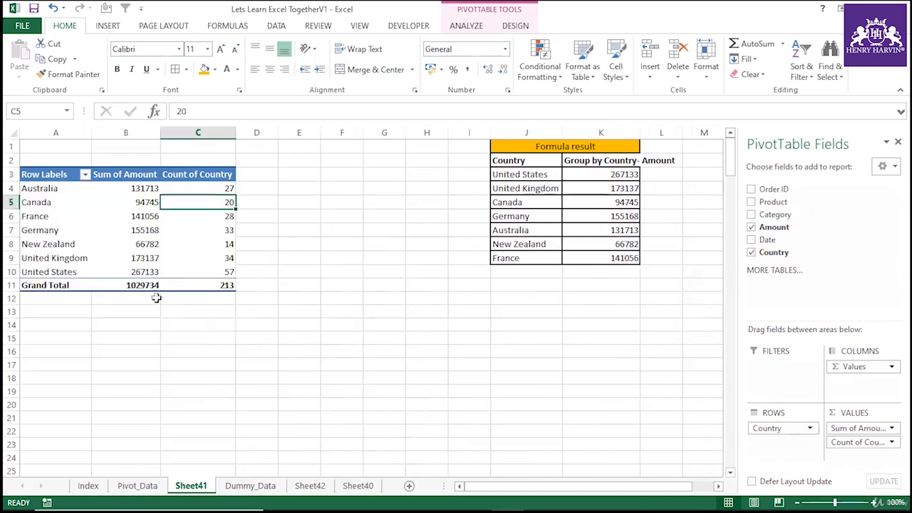
pyautogui.click(221, 300)
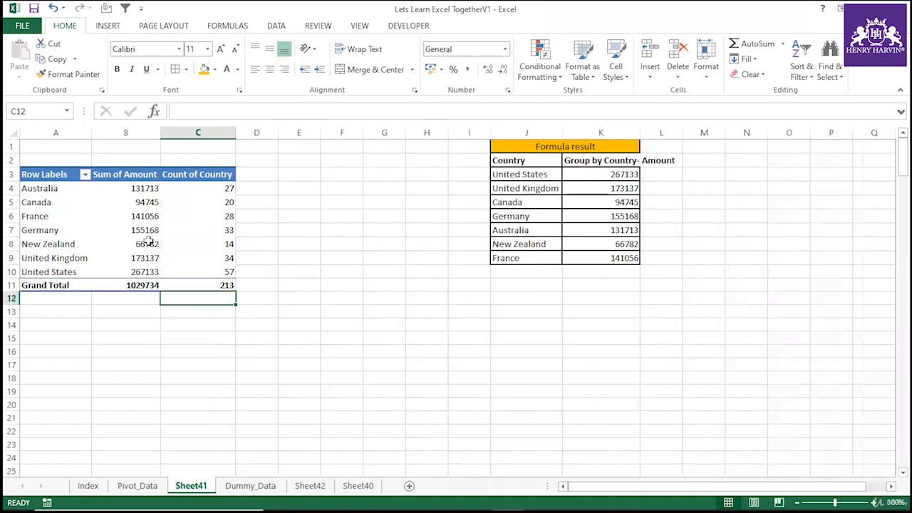
# Examine the PivotTable's amount sums and country counts per row.
pyautogui.moveTo(152, 188)
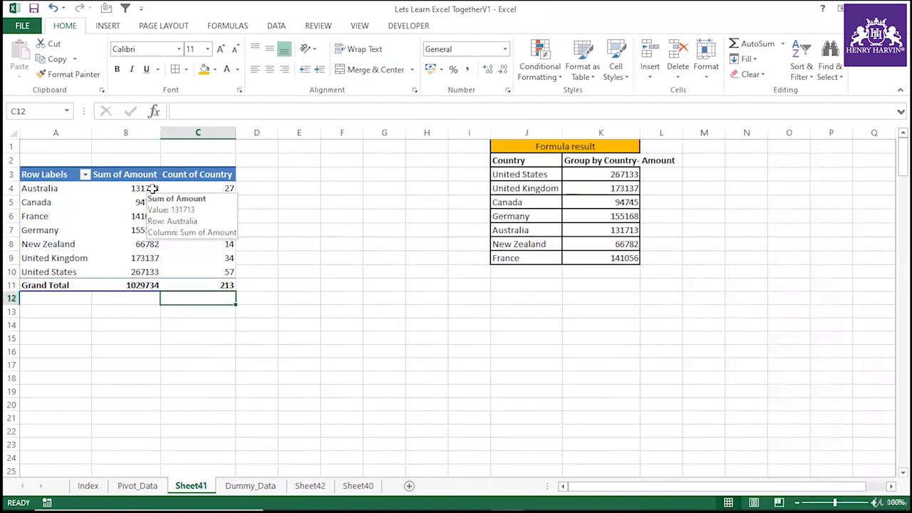
pyautogui.click(168, 216)
pyautogui.click(157, 226)
pyautogui.click(202, 213)
pyautogui.click(206, 188)
pyautogui.click(126, 217)
pyautogui.moveTo(63, 189); pyautogui.dragTo(230, 273)
pyautogui.click(254, 349)
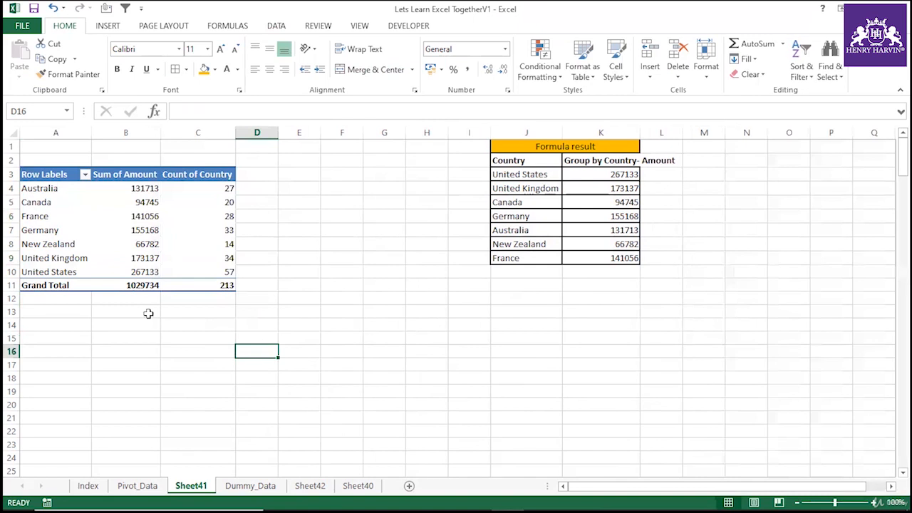
pyautogui.click(109, 243)
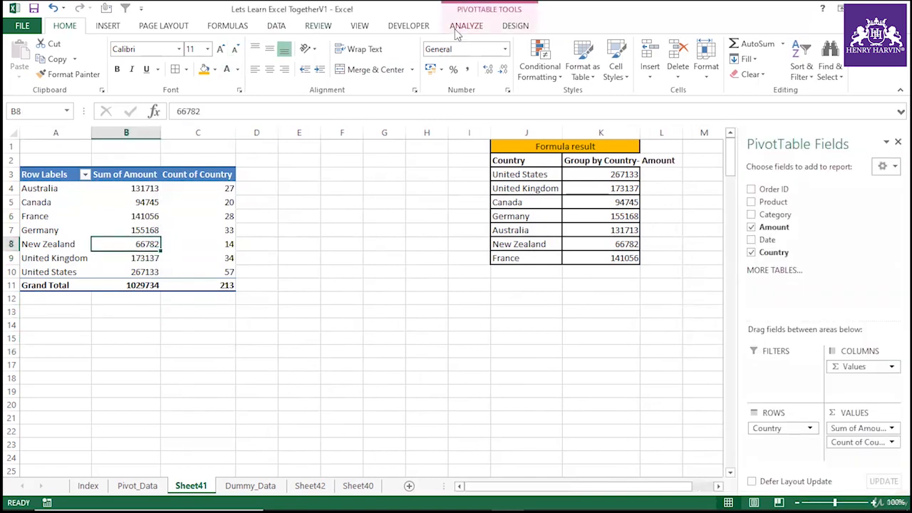
# Select the entire PivotTable and delete it.
pyautogui.click(456, 27)
pyautogui.click(519, 59)
pyautogui.click(546, 124)
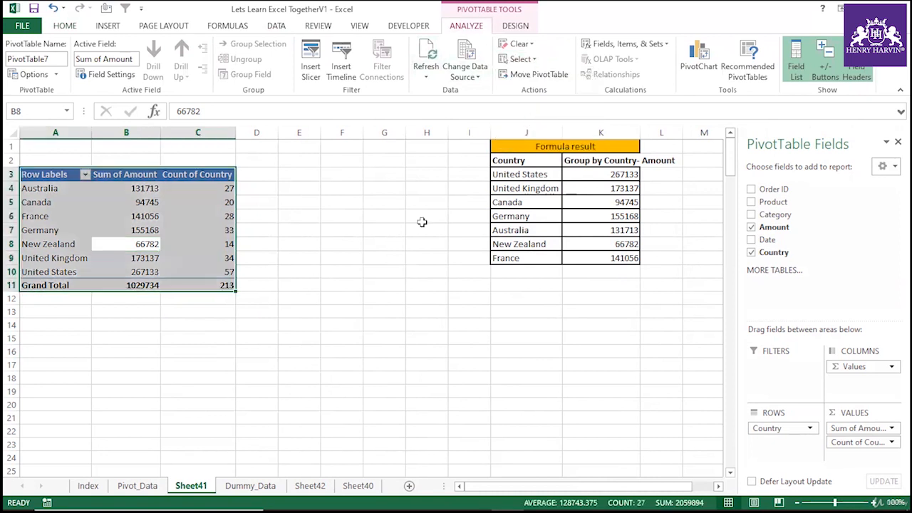
pyautogui.press('Delete')
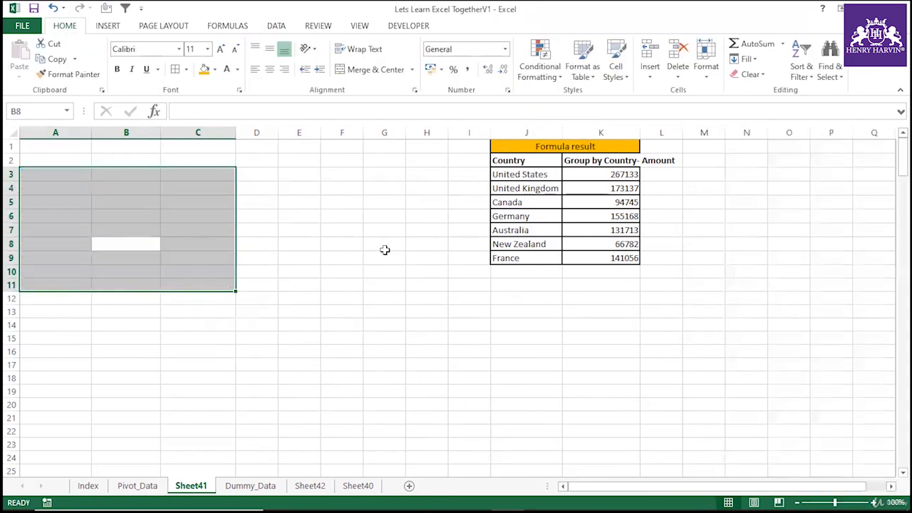
pyautogui.click(387, 246)
pyautogui.click(107, 247)
pyautogui.click(63, 228)
pyautogui.click(101, 260)
pyautogui.click(52, 191)
pyautogui.click(65, 243)
pyautogui.click(57, 228)
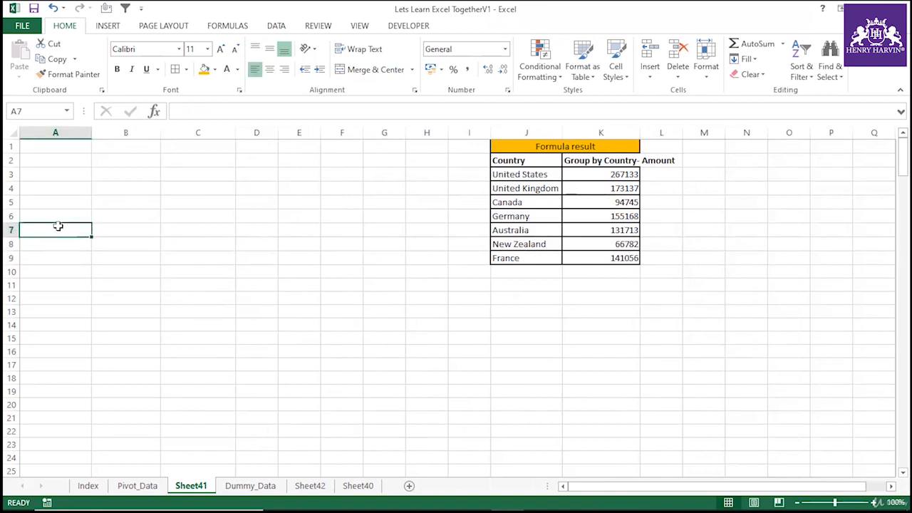
pyautogui.click(600, 176)
pyautogui.click(540, 189)
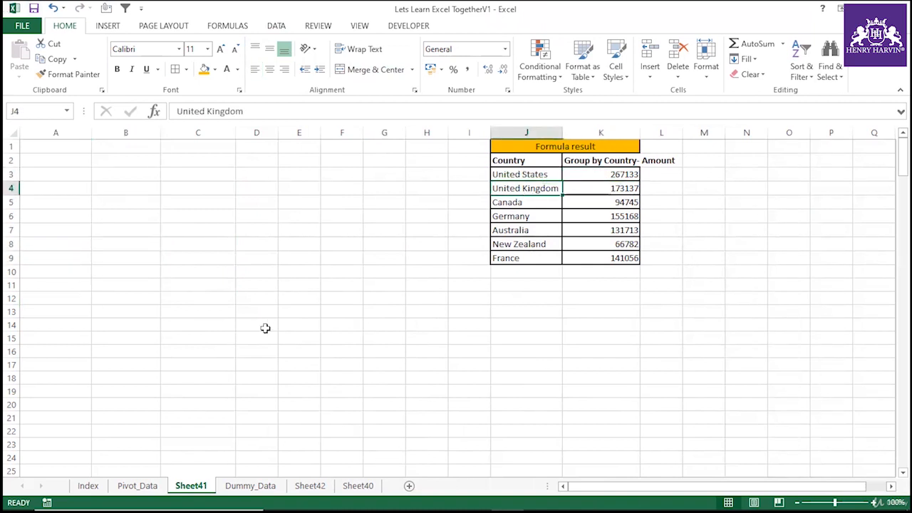
# On Dummy_Data, delete column G, Group by Country Amount.
pyautogui.click(250, 485)
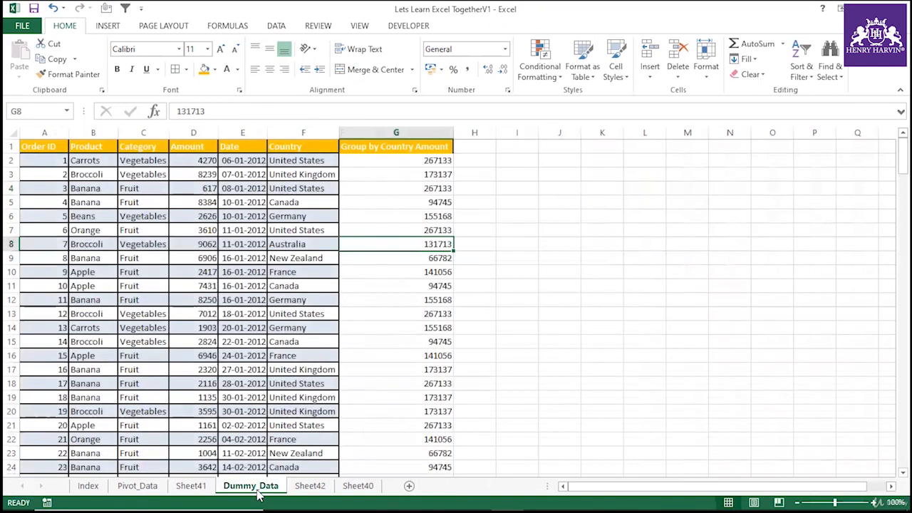
pyautogui.click(387, 132)
pyautogui.rightClick(387, 132)
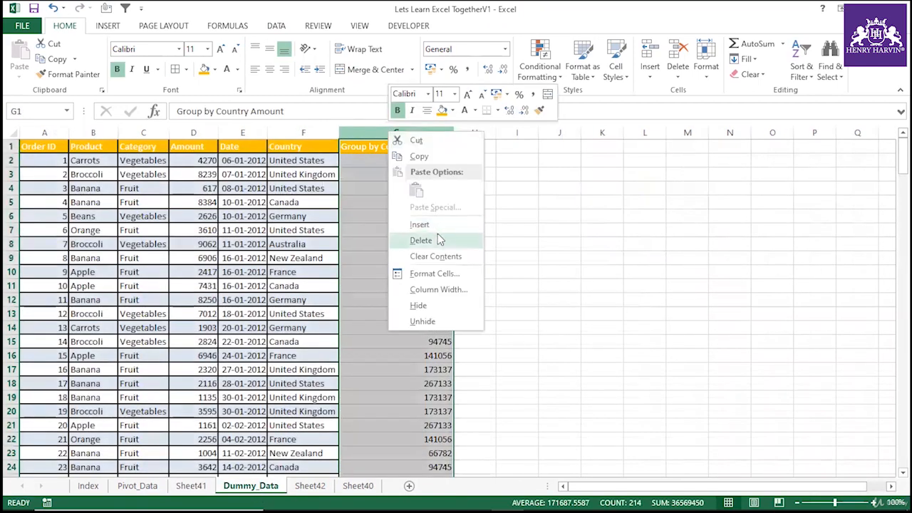
pyautogui.click(441, 240)
pyautogui.click(546, 272)
# Select the Dummy_Data table from the headers down and create a PivotTable through the PivotTable and PivotChart Wizard.
pyautogui.moveTo(60, 150); pyautogui.dragTo(318, 147)
pyautogui.hotkey('ctrl', 'shift', 'Down')
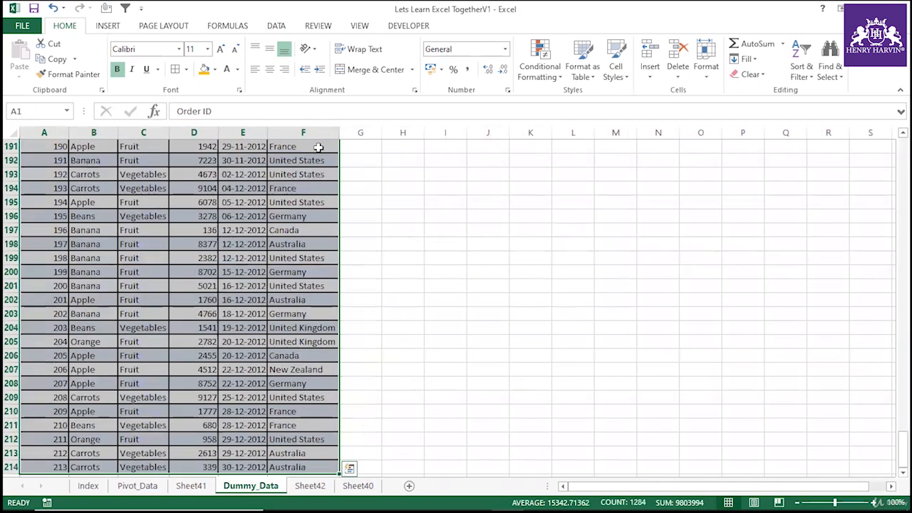
pyautogui.hotkey('alt', 'd')
pyautogui.press('p')
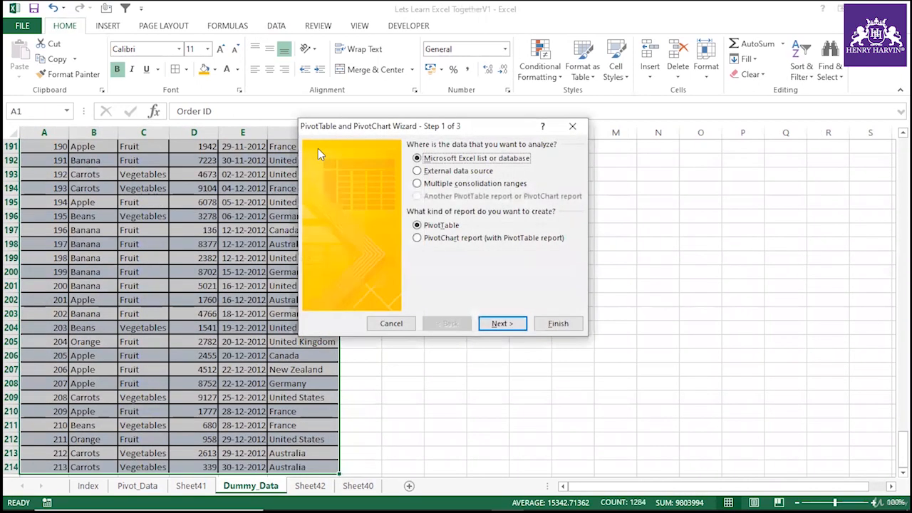
pyautogui.click(502, 323)
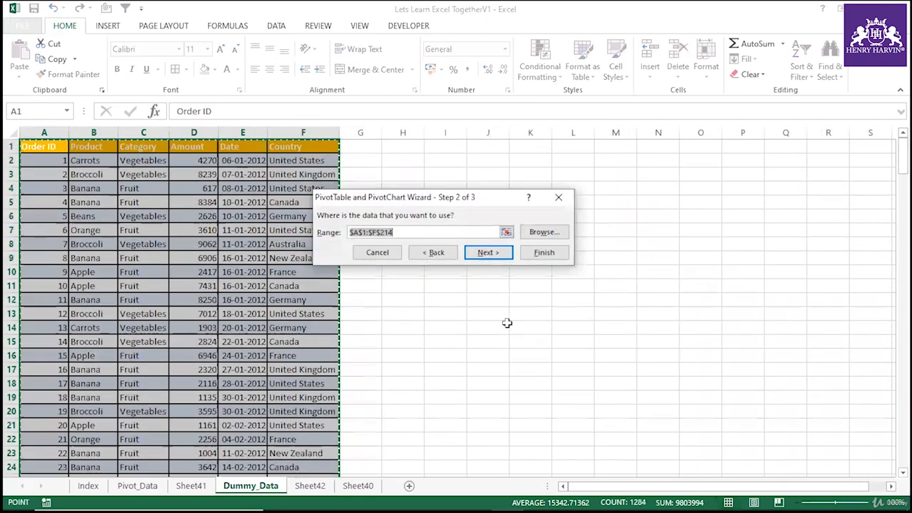
pyautogui.click(539, 253)
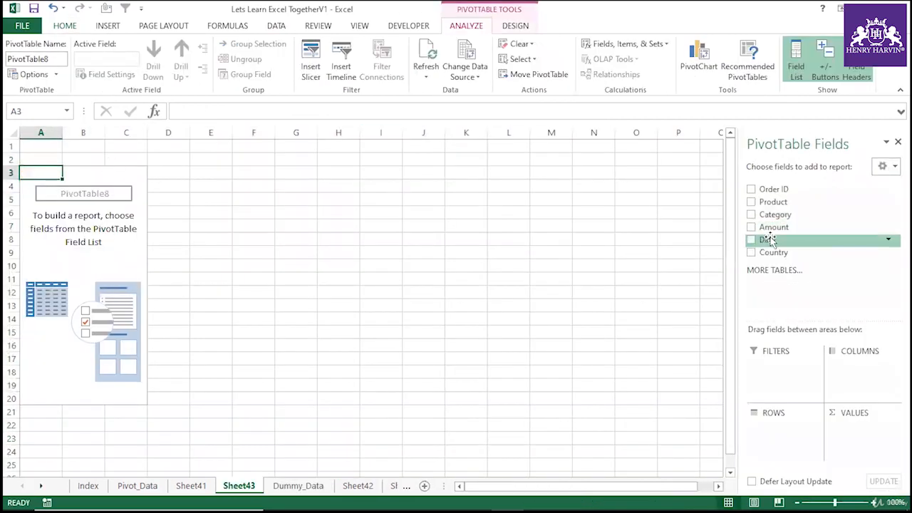
# Add Country to the PivotTable rows and Amount to the values.
pyautogui.moveTo(773, 252); pyautogui.dragTo(784, 431)
pyautogui.moveTo(774, 227); pyautogui.dragTo(858, 442)
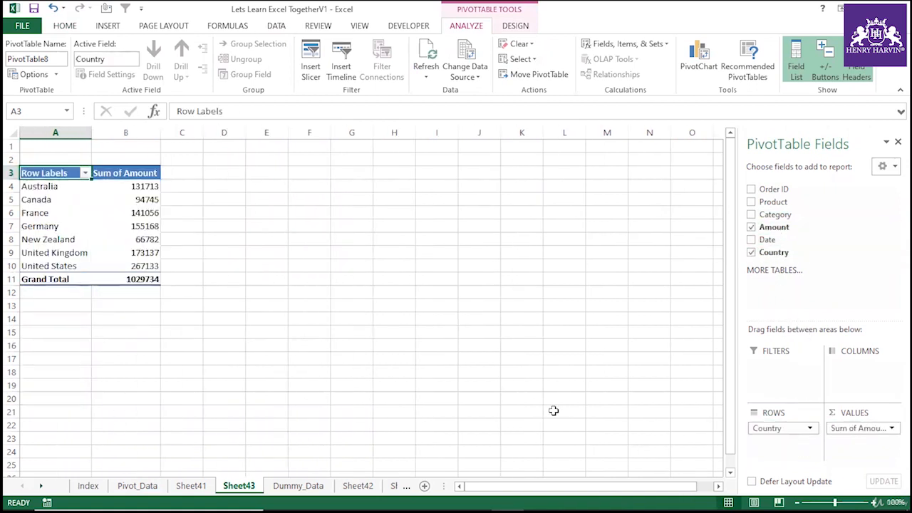
# Move Country to the filters and filter it to show only France and Germany.
pyautogui.moveTo(794, 429); pyautogui.dragTo(800, 372)
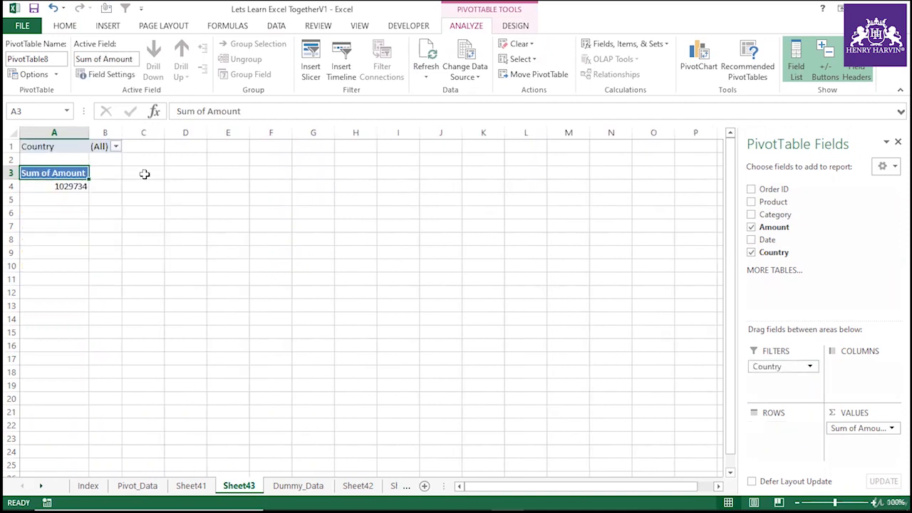
pyautogui.click(117, 146)
pyautogui.click(12, 294)
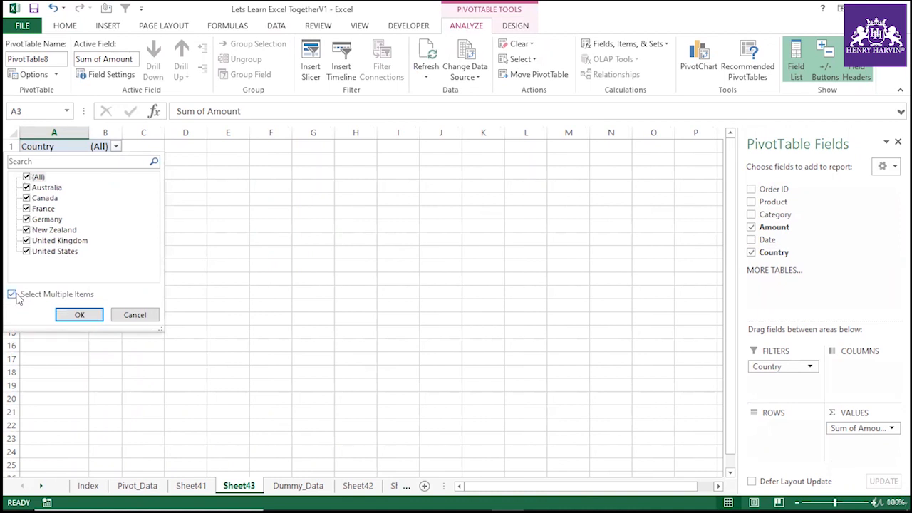
pyautogui.click(26, 176)
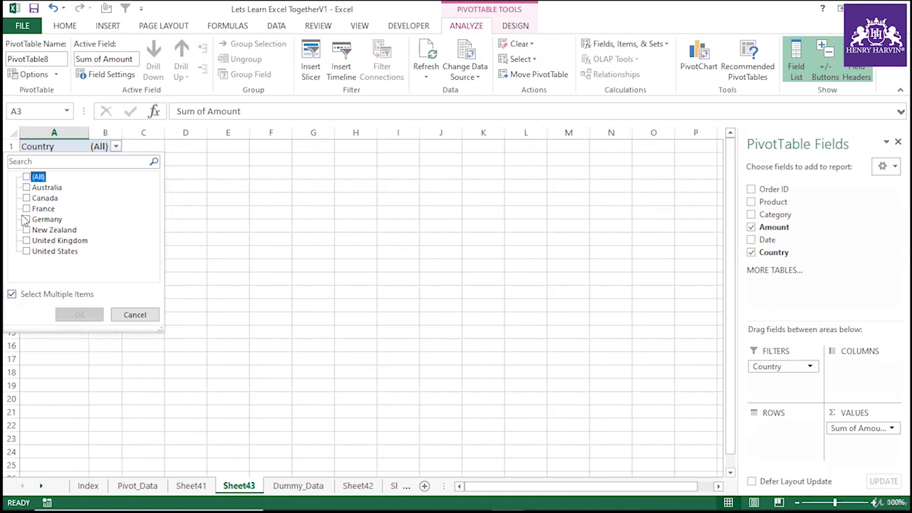
pyautogui.click(27, 208)
pyautogui.click(26, 219)
pyautogui.click(81, 315)
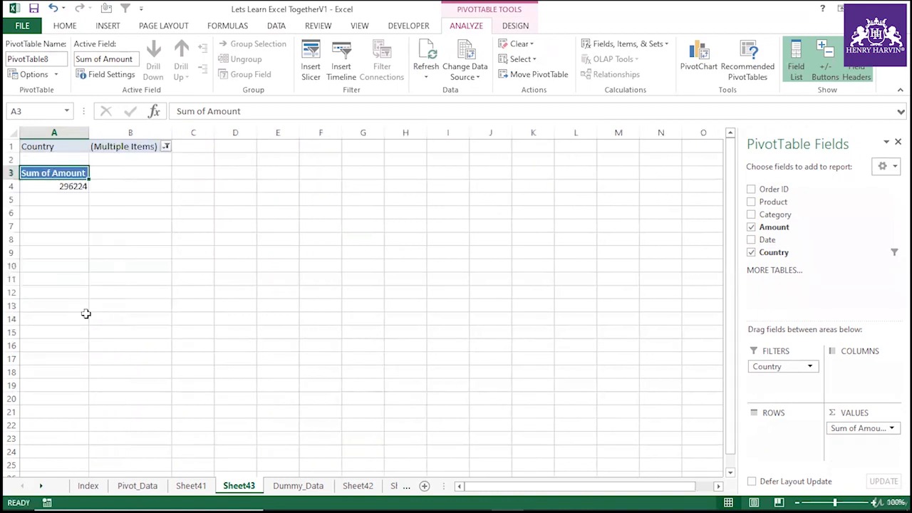
pyautogui.click(69, 187)
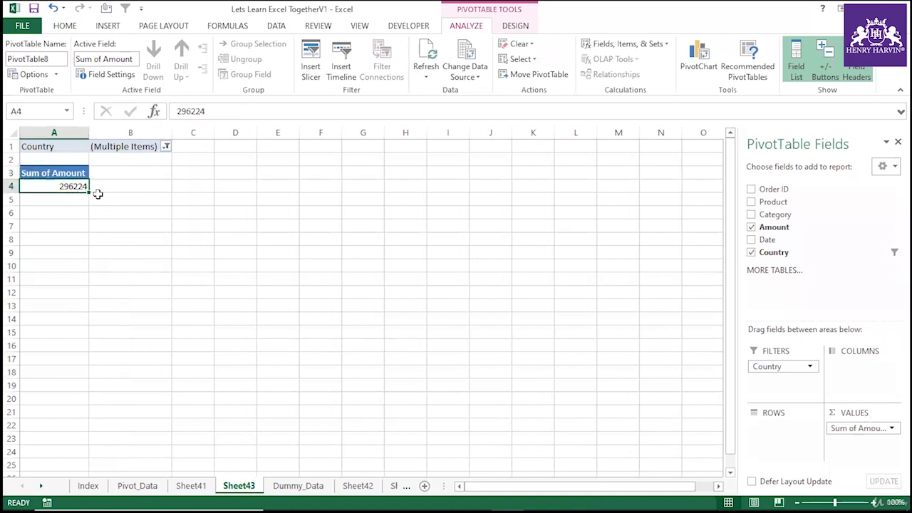
pyautogui.keyDown('ctrl'); pyautogui.click(99, 145); pyautogui.keyUp('ctrl')
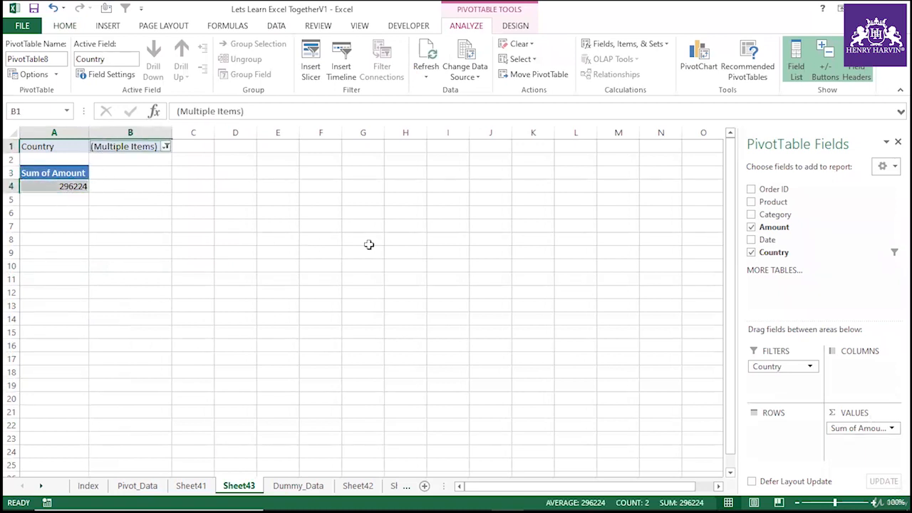
pyautogui.click(490, 266)
pyautogui.click(76, 146)
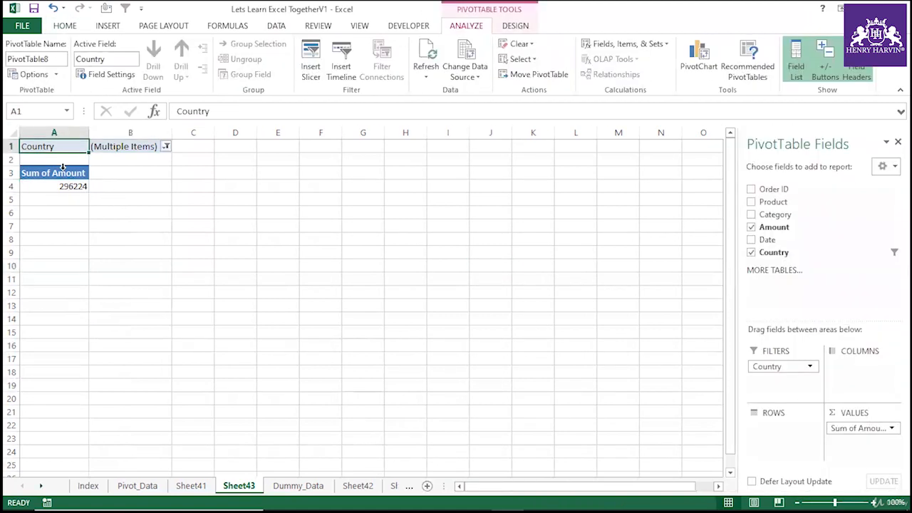
# Move the filtered Country field back from the filters to the rows.
pyautogui.moveTo(784, 366); pyautogui.dragTo(781, 449)
pyautogui.click(136, 258)
pyautogui.click(65, 191)
pyautogui.click(118, 195)
pyautogui.click(59, 180)
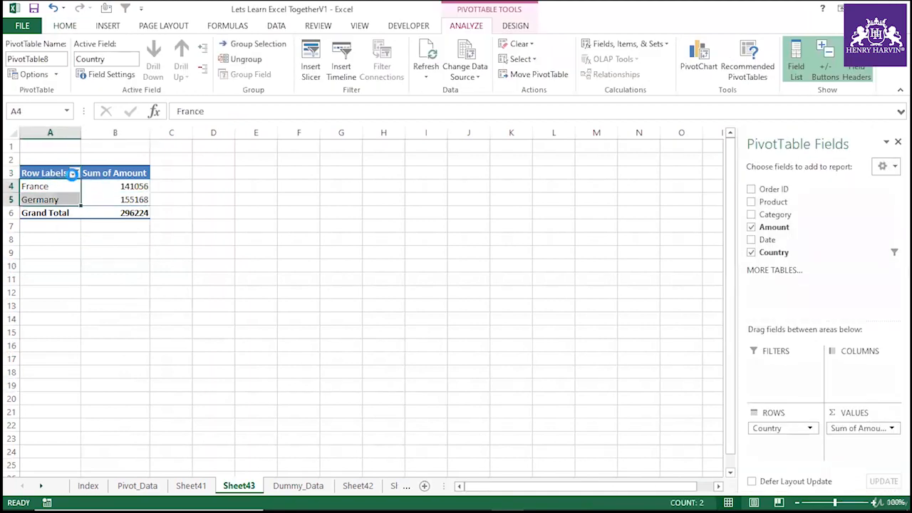
# Clear the Country filter so all countries are listed again.
pyautogui.click(75, 173)
pyautogui.click(57, 302)
pyautogui.click(100, 426)
pyautogui.click(119, 322)
pyautogui.click(81, 234)
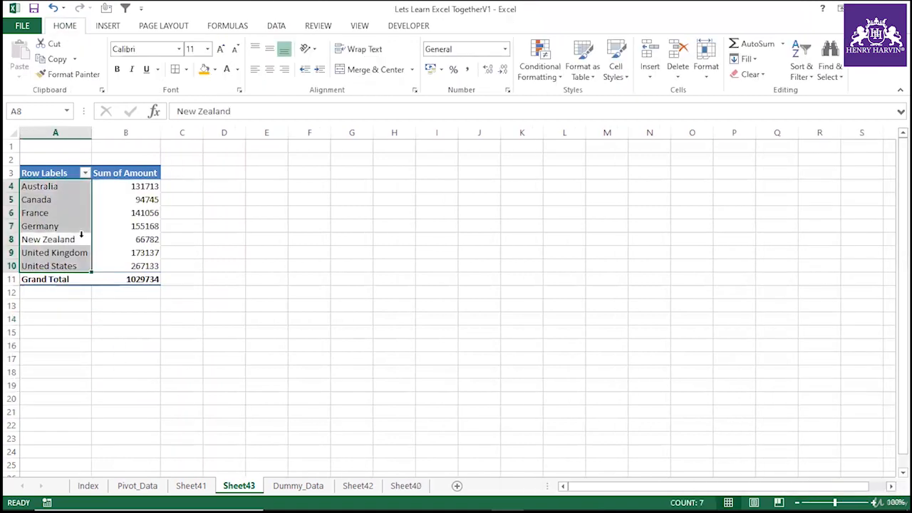
# Add Category as a report filter and show only Fruit.
pyautogui.click(143, 238)
pyautogui.moveTo(776, 214); pyautogui.dragTo(784, 383)
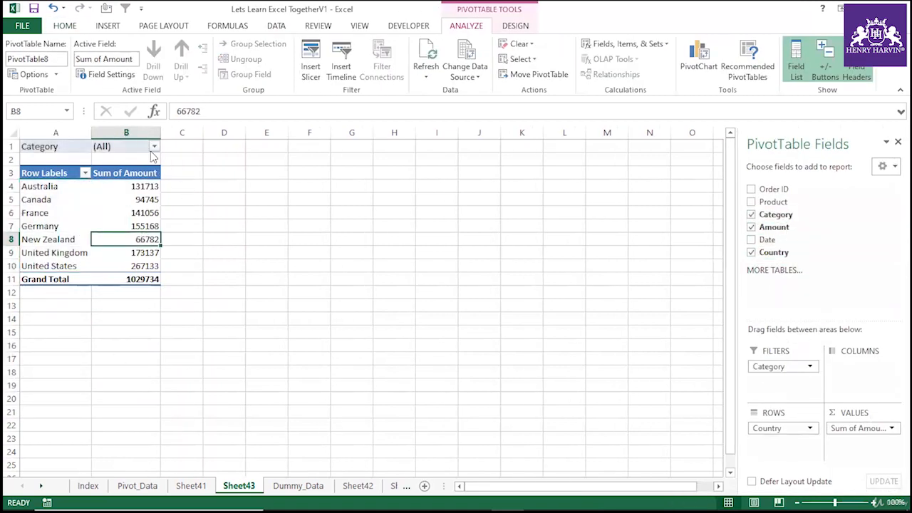
pyautogui.click(153, 147)
pyautogui.click(13, 294)
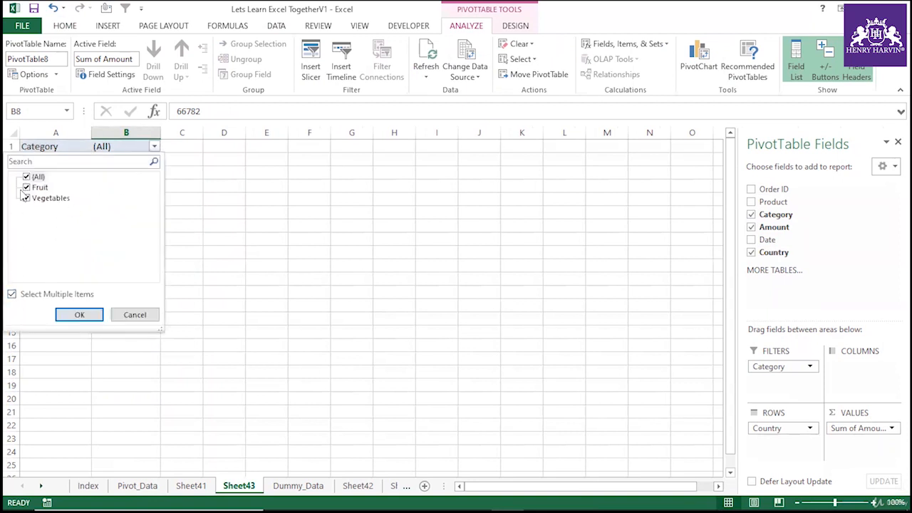
pyautogui.click(27, 199)
pyautogui.click(79, 314)
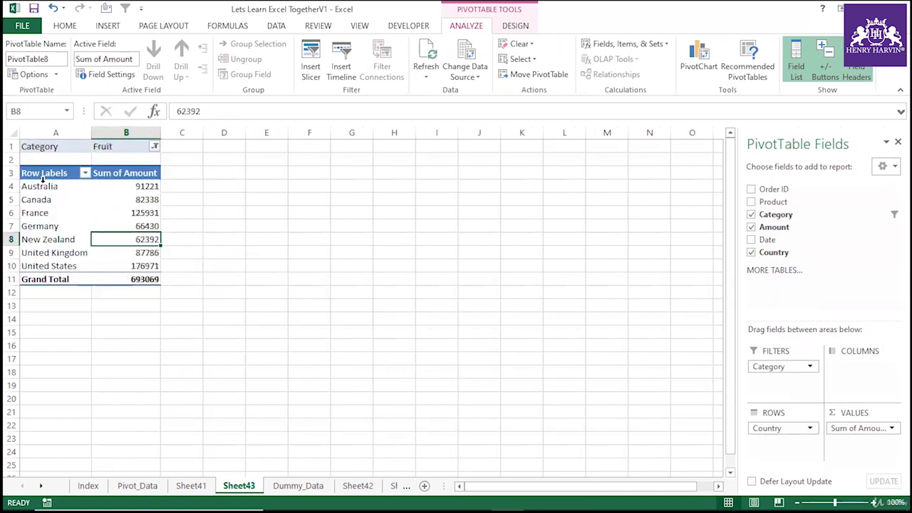
# Change the Category filter to show only Vegetables.
pyautogui.moveTo(44, 188); pyautogui.dragTo(116, 266)
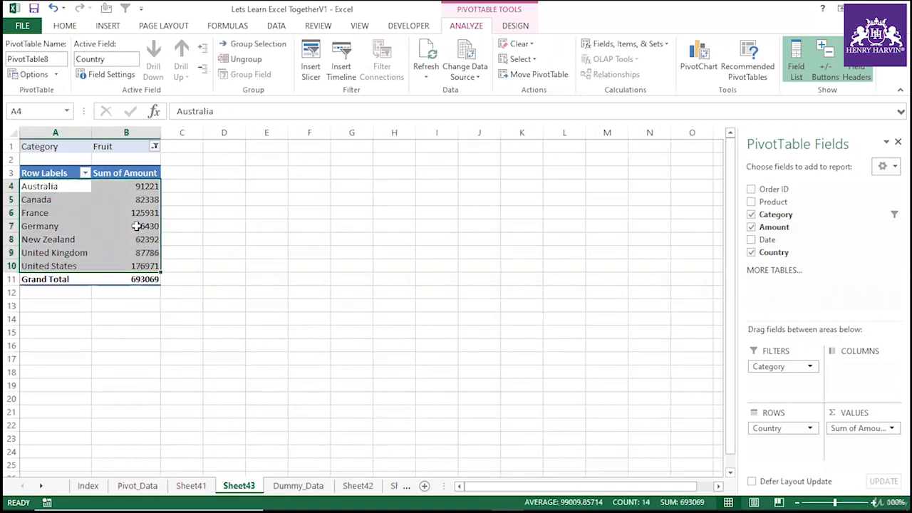
pyautogui.click(154, 147)
pyautogui.click(45, 190)
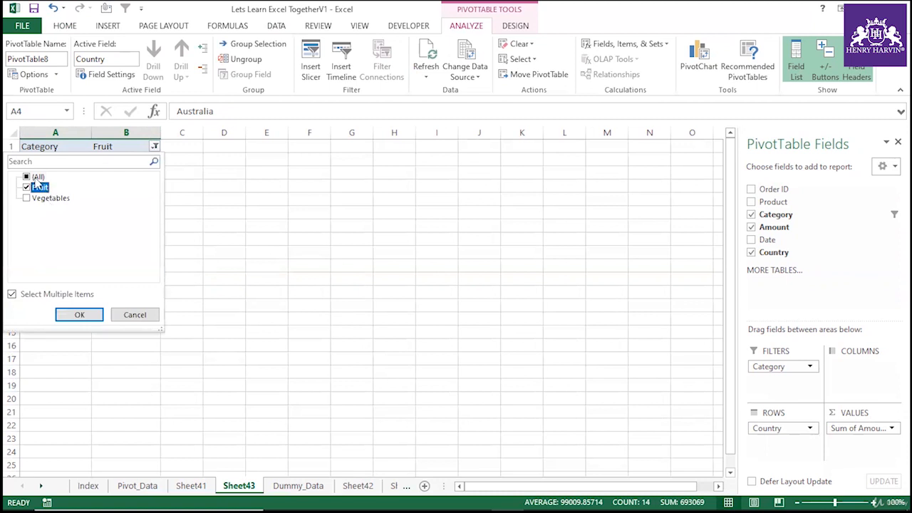
pyautogui.click(29, 188)
pyautogui.click(43, 199)
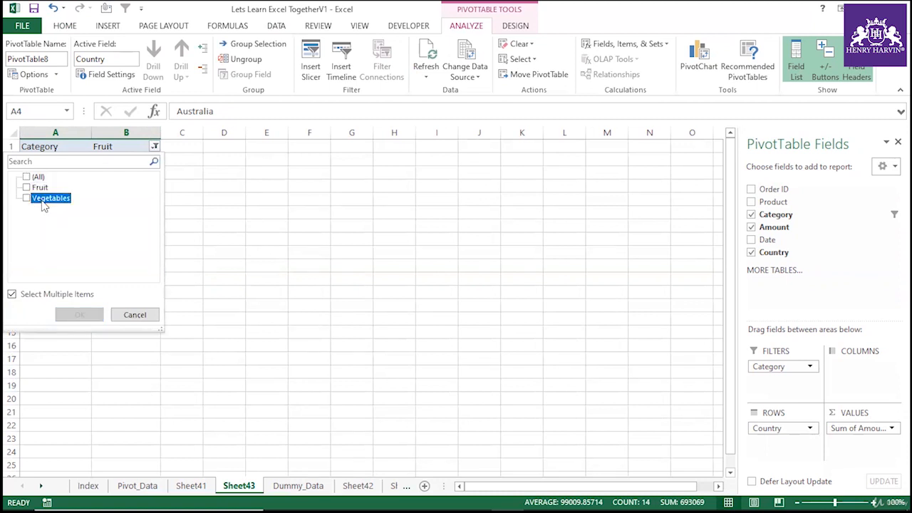
pyautogui.click(27, 199)
pyautogui.click(79, 315)
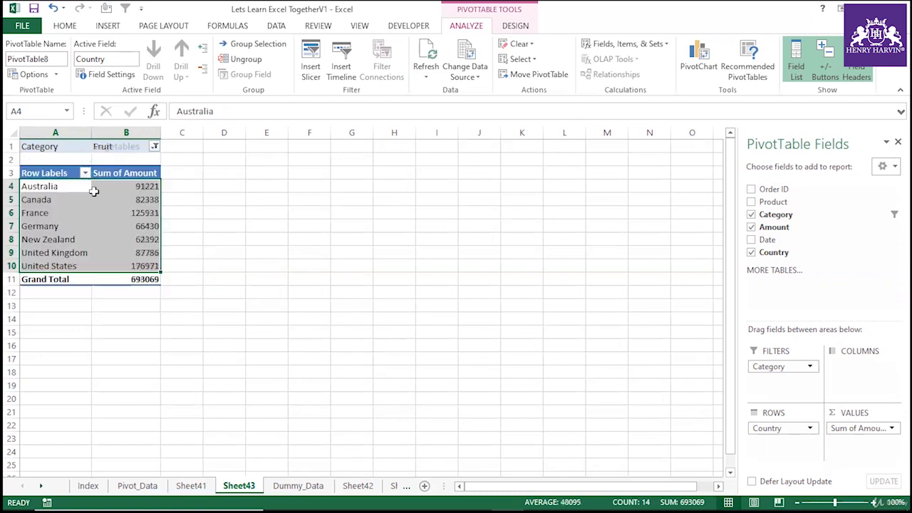
pyautogui.click(223, 221)
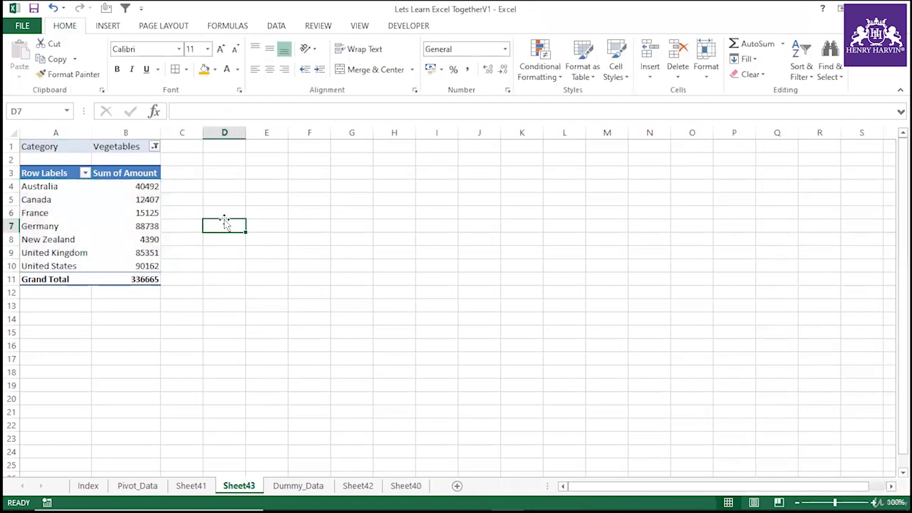
# Add Order ID and then Product under Country in the PivotTable rows.
pyautogui.click(102, 217)
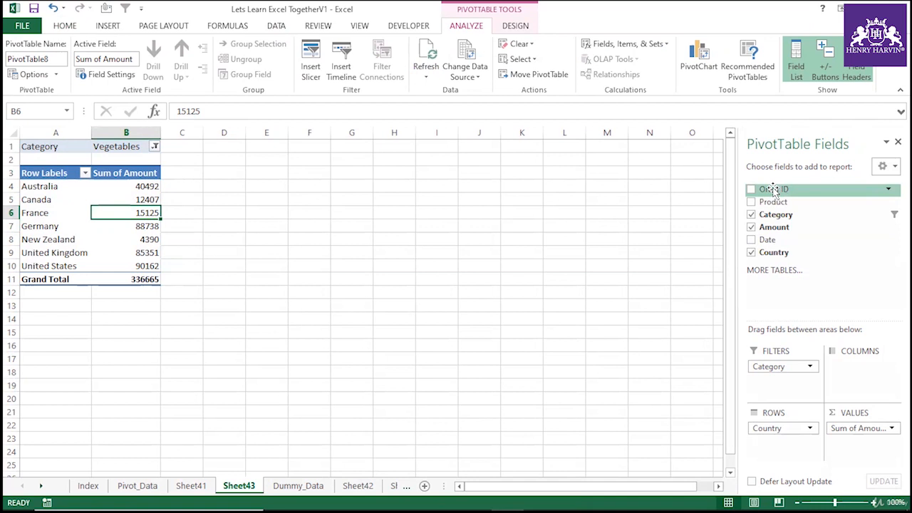
pyautogui.moveTo(775, 189); pyautogui.dragTo(782, 442)
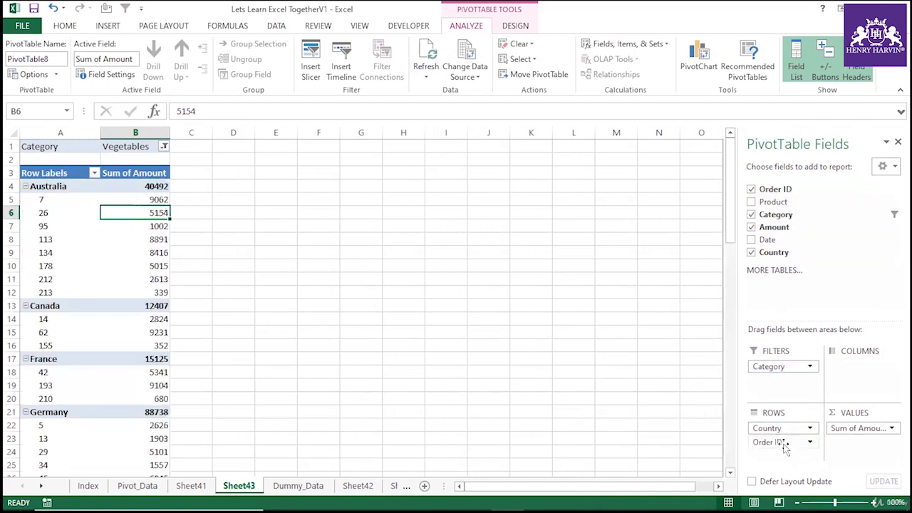
pyautogui.moveTo(773, 202); pyautogui.dragTo(782, 456)
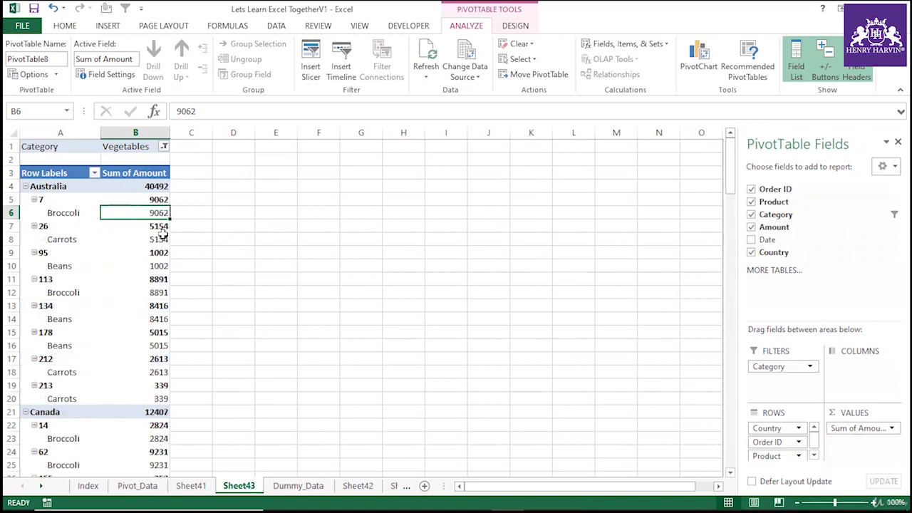
pyautogui.click(123, 266)
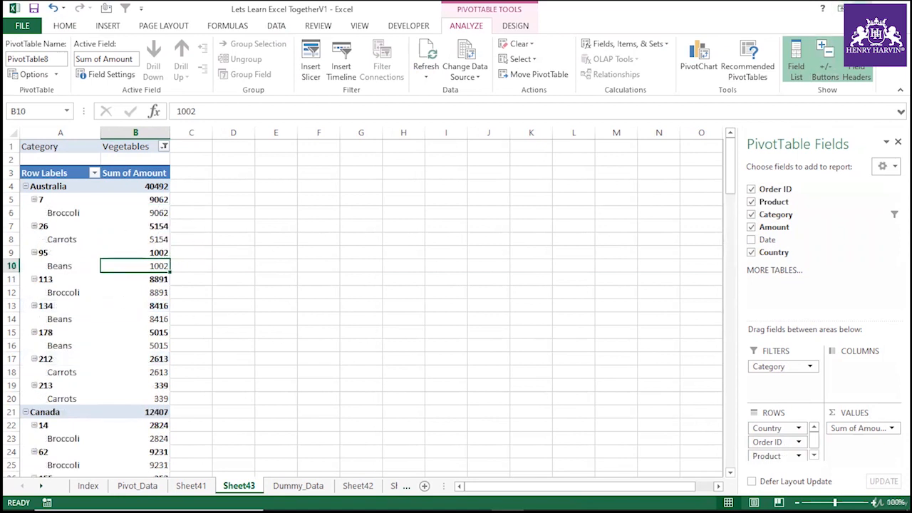
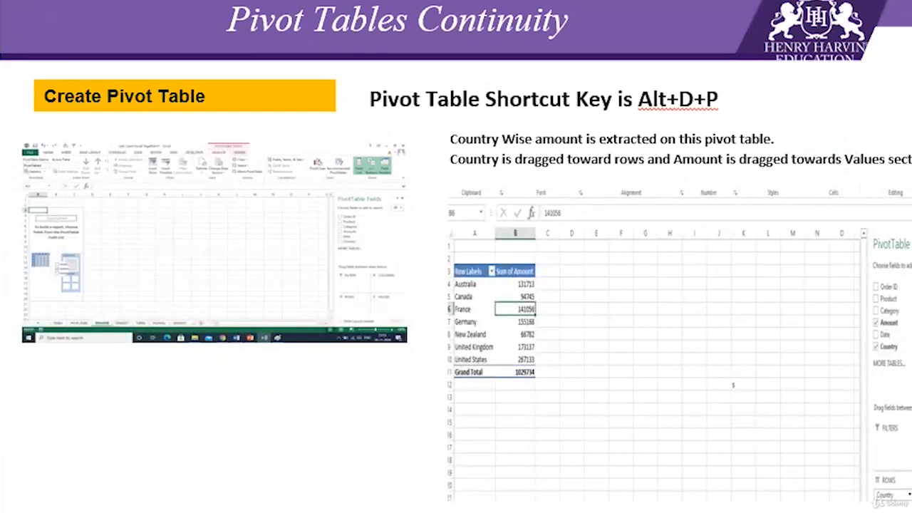
pyautogui.press('pagedown')
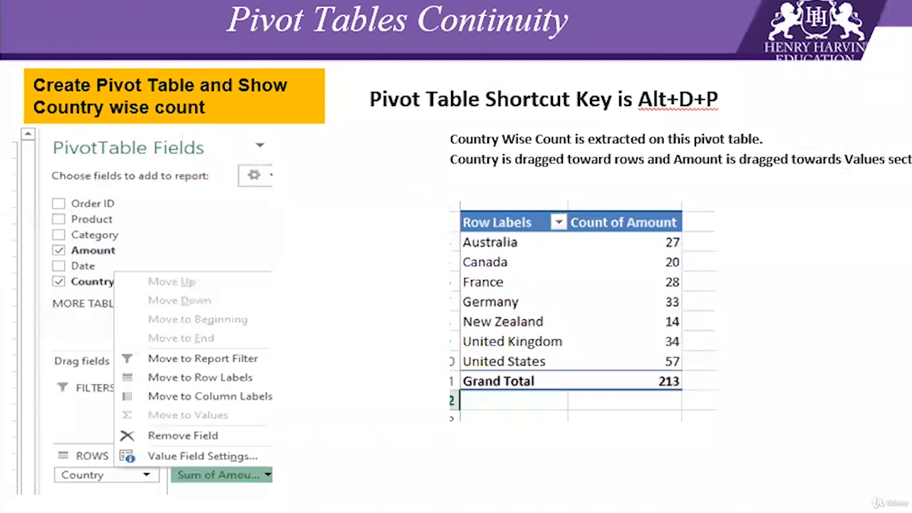
pyautogui.click(670, 262)
pyautogui.press('Escape')
pyautogui.press('pagedown')
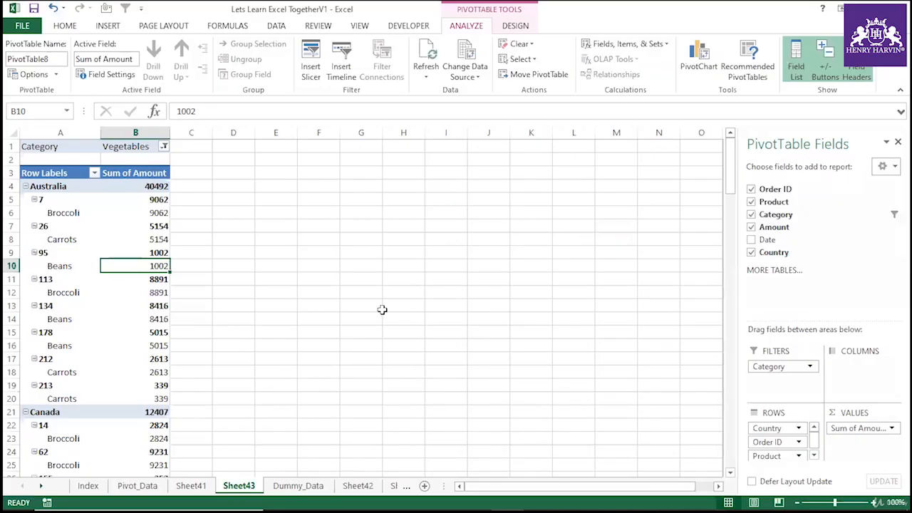
# Remove all row, filter and value fields so the PivotTable is empty.
pyautogui.click(278, 296)
pyautogui.click(135, 292)
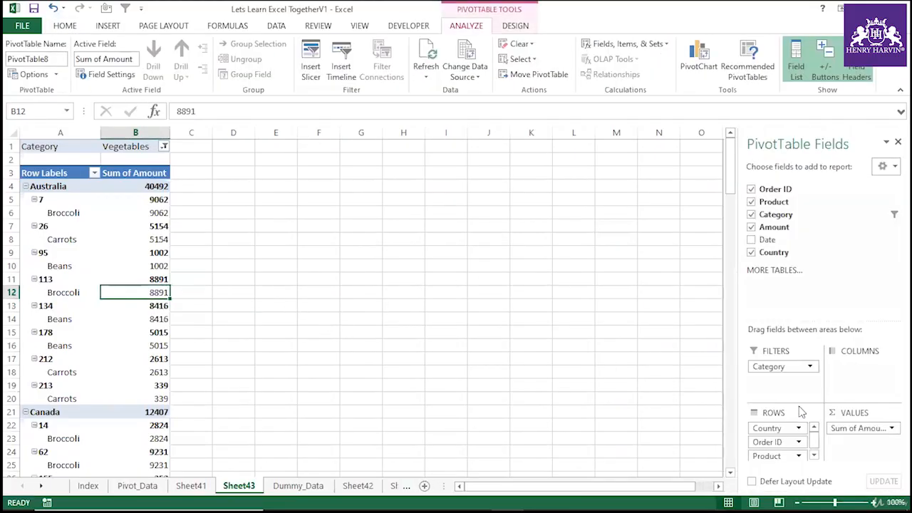
pyautogui.moveTo(786, 430); pyautogui.dragTo(831, 240)
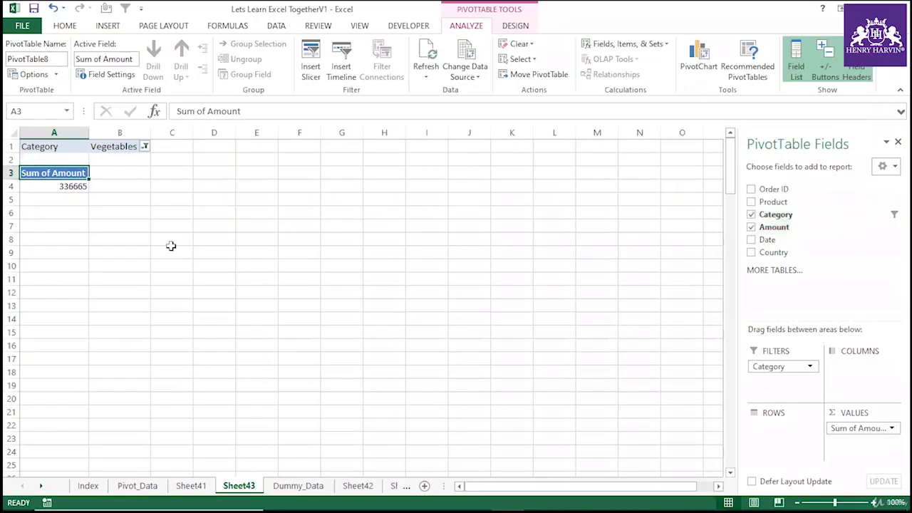
pyautogui.click(124, 221)
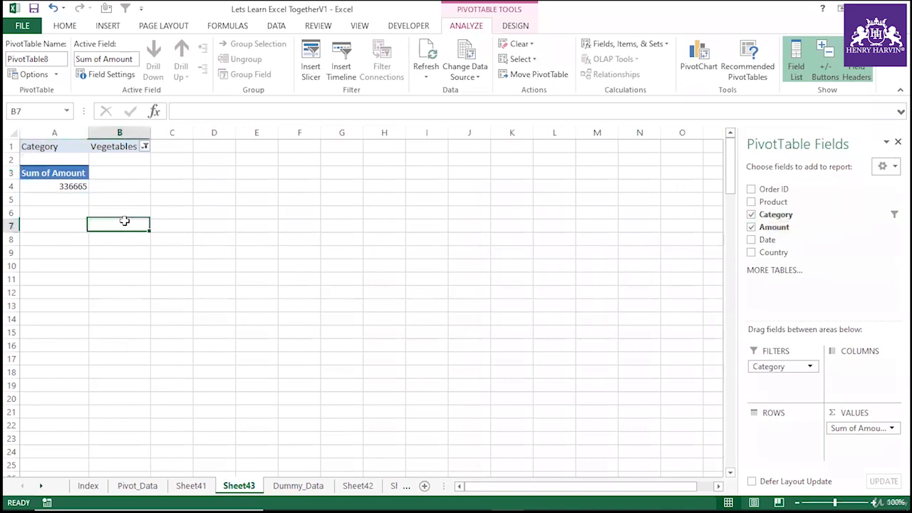
pyautogui.click(78, 173)
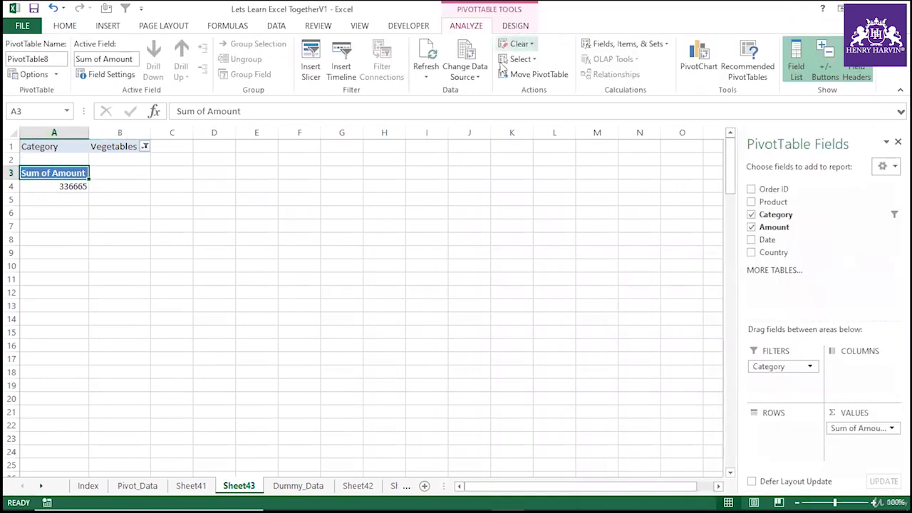
pyautogui.moveTo(782, 374); pyautogui.dragTo(819, 215)
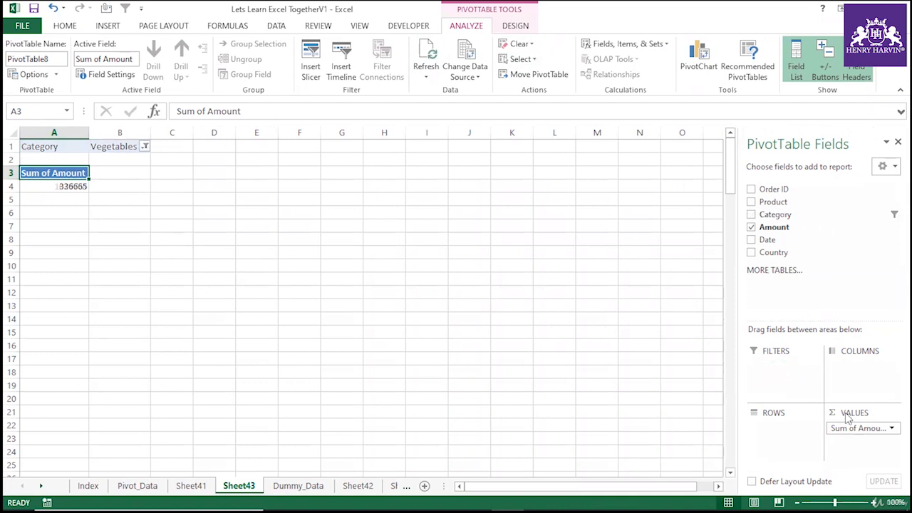
pyautogui.moveTo(834, 428); pyautogui.dragTo(815, 226)
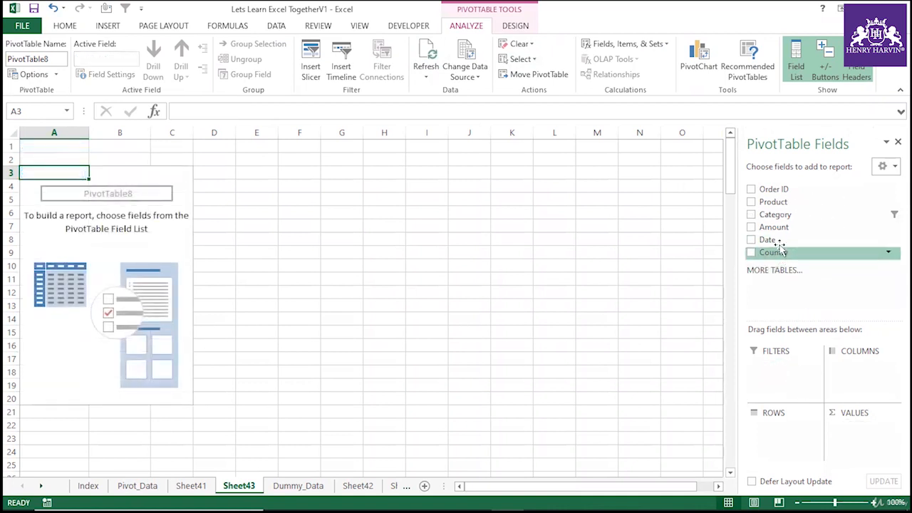
# Add Country and Category as row fields and Amount as the summed value in the PivotTable.
pyautogui.moveTo(784, 252); pyautogui.dragTo(795, 441)
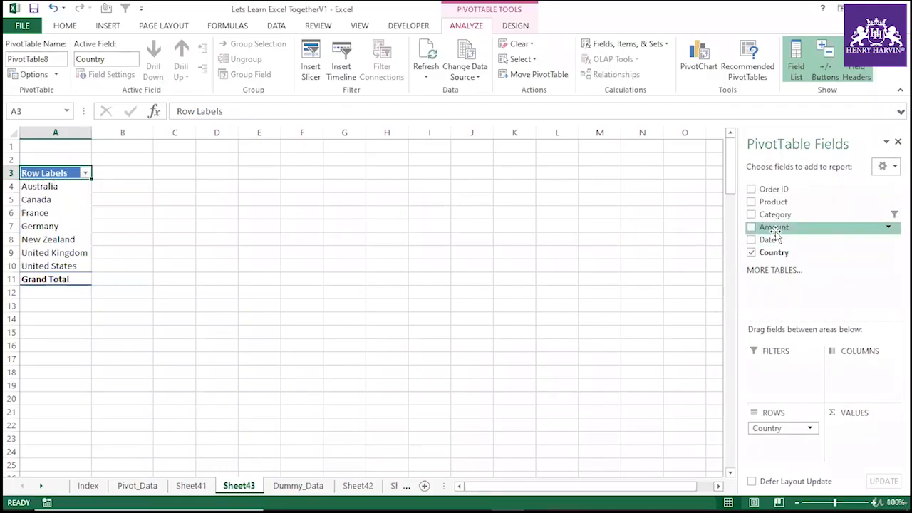
pyautogui.moveTo(776, 215); pyautogui.dragTo(778, 456)
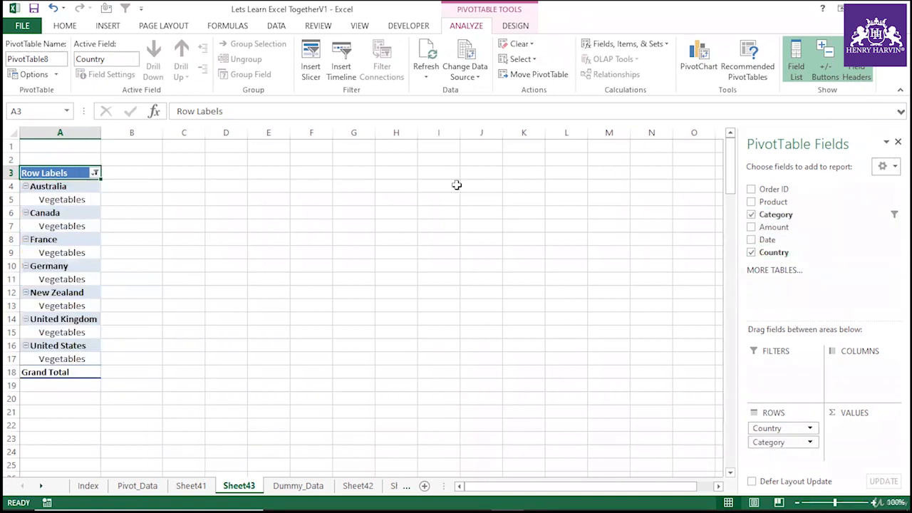
pyautogui.moveTo(774, 227); pyautogui.dragTo(859, 435)
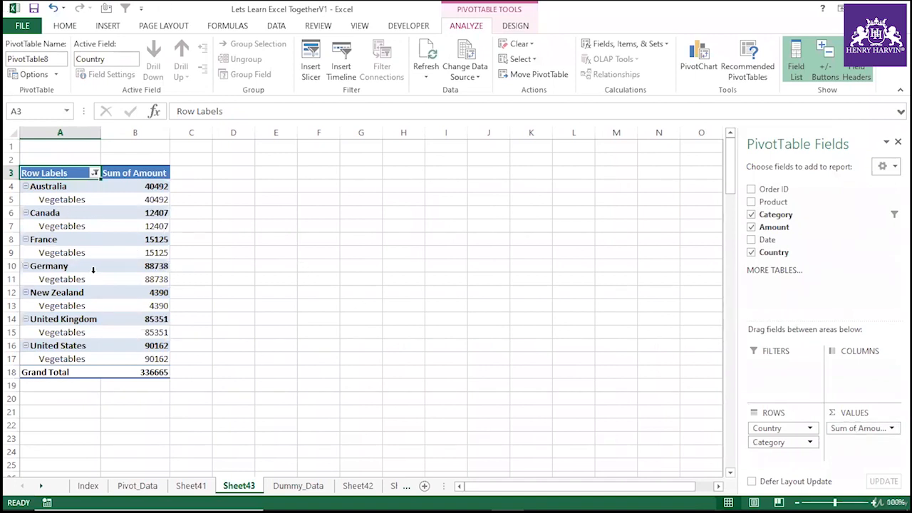
# Review the context menu of a Category item and the Row Labels filter list without changing anything.
pyautogui.rightClick(62, 224)
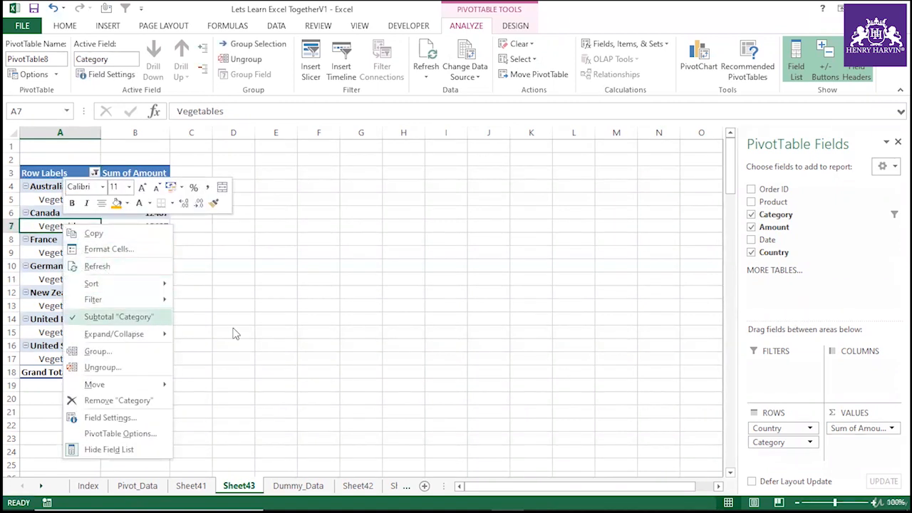
pyautogui.press('Escape')
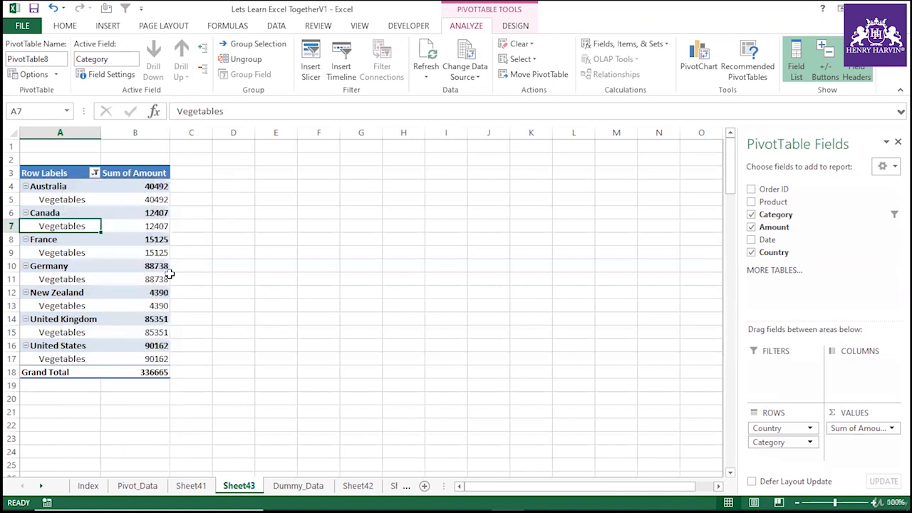
pyautogui.click(71, 265)
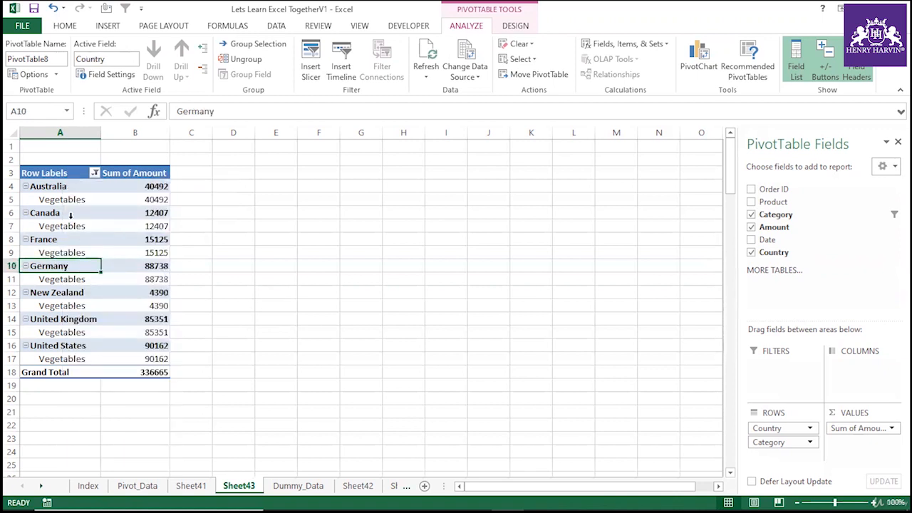
pyautogui.click(103, 173)
pyautogui.click(95, 174)
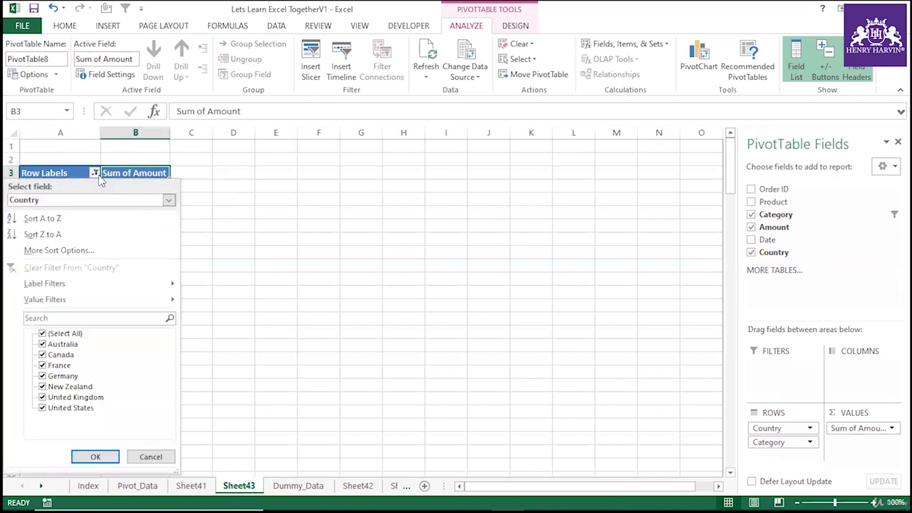
pyautogui.press('Escape')
# Turn on the classic PivotTable layout in the PivotTable Options display settings.
pyautogui.click(90, 239)
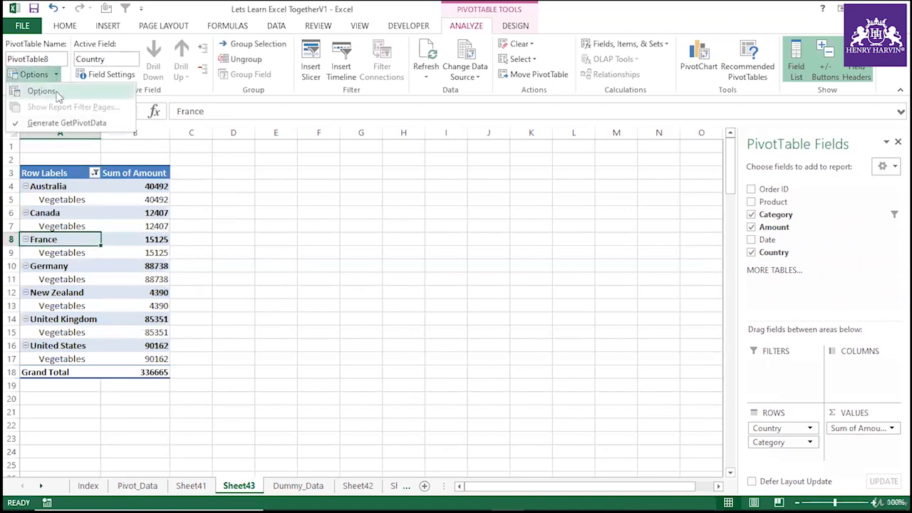
pyautogui.click(50, 91)
pyautogui.click(396, 120)
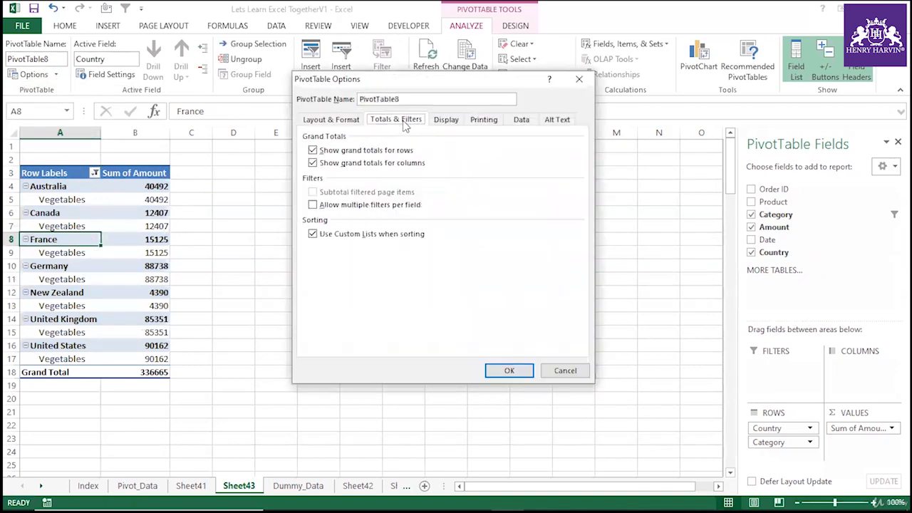
pyautogui.click(444, 120)
pyautogui.click(314, 219)
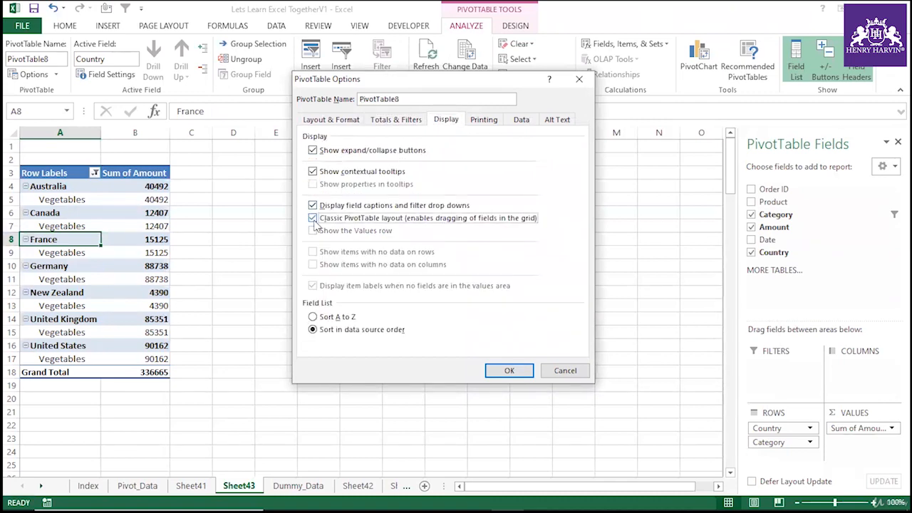
pyautogui.click(509, 370)
# Widen the Category column and include Fruit alongside Vegetables in the Category filter.
pyautogui.click(387, 309)
pyautogui.moveTo(153, 132); pyautogui.dragTo(233, 133)
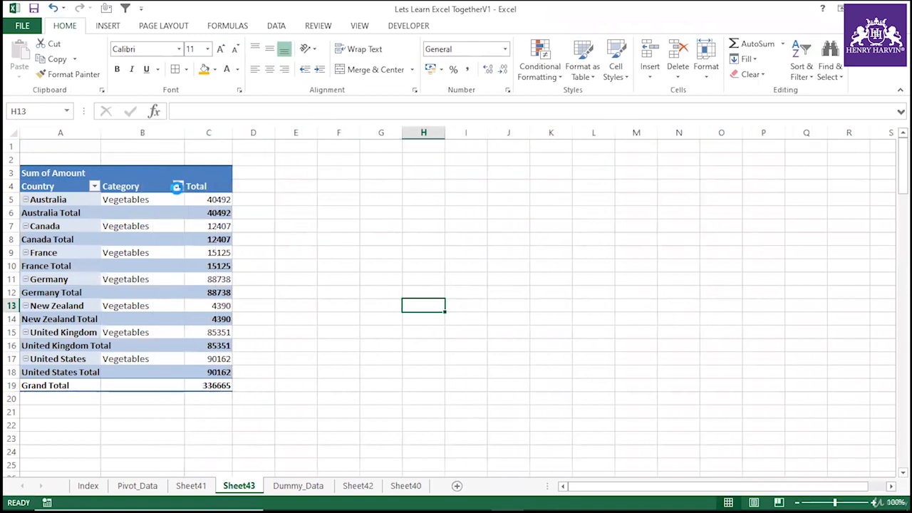
pyautogui.click(176, 186)
pyautogui.click(52, 328)
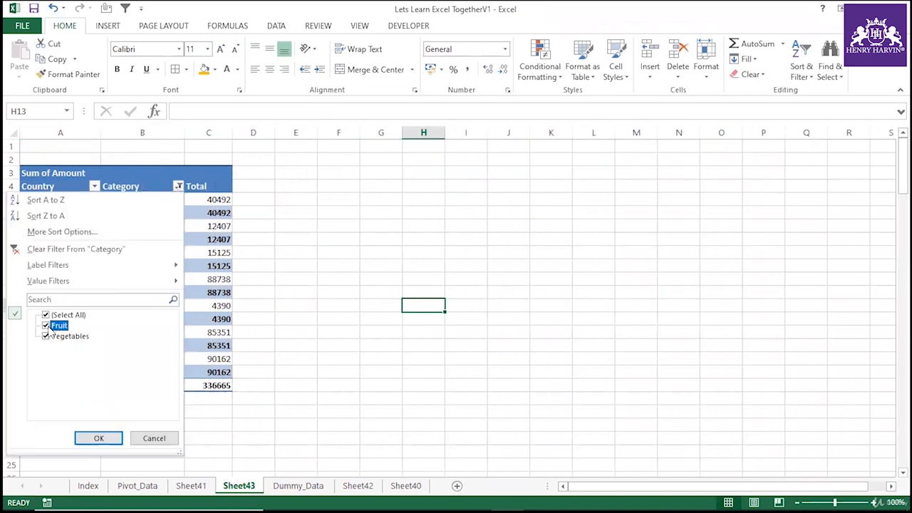
pyautogui.click(99, 438)
# Adjust column B's width and turn off subtotals so country total rows disappear.
pyautogui.click(265, 302)
pyautogui.moveTo(148, 134); pyautogui.dragTo(233, 133)
pyautogui.click(153, 278)
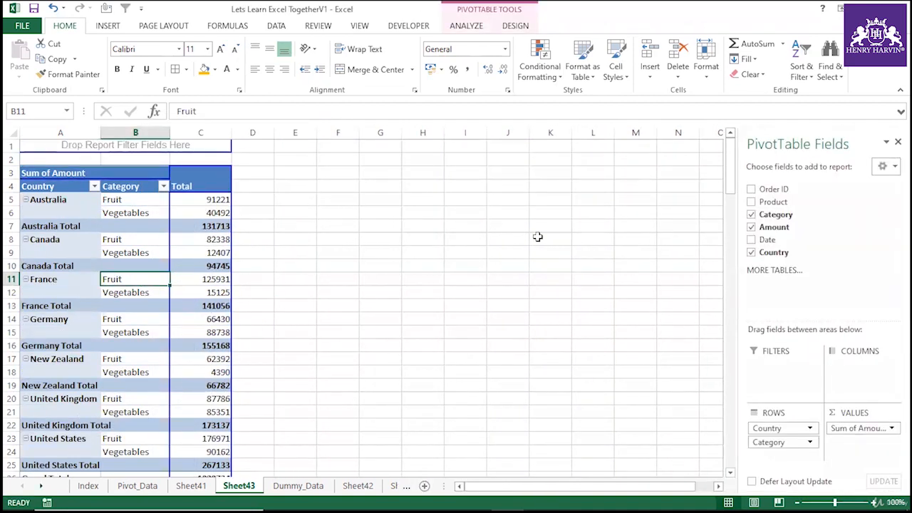
pyautogui.click(67, 238)
pyautogui.click(64, 214)
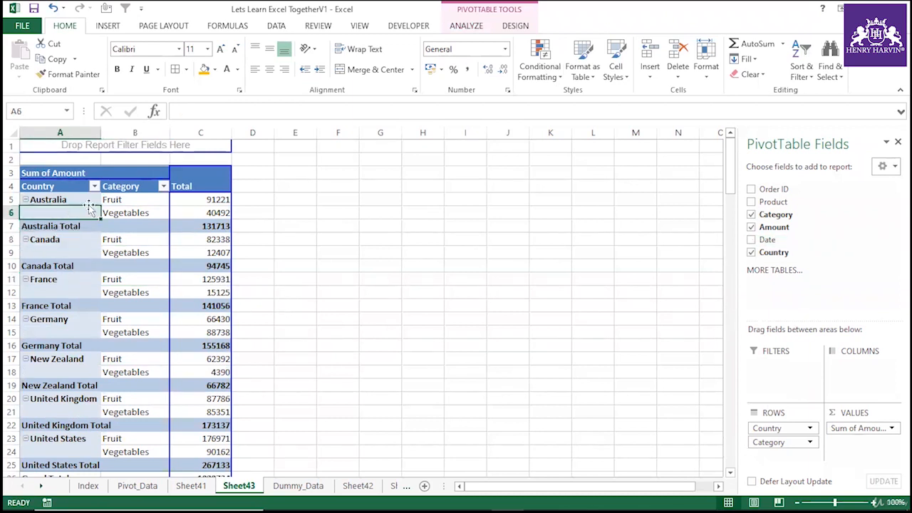
pyautogui.click(514, 26)
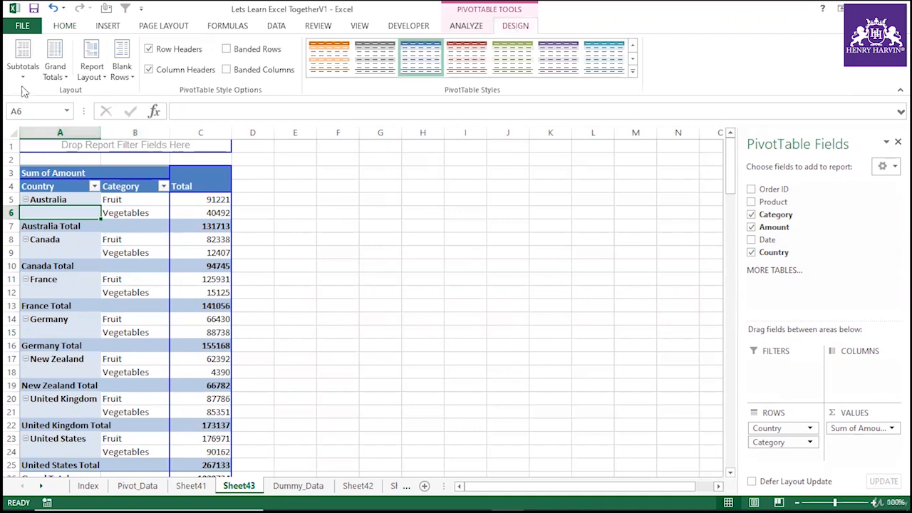
pyautogui.click(22, 63)
pyautogui.click(79, 97)
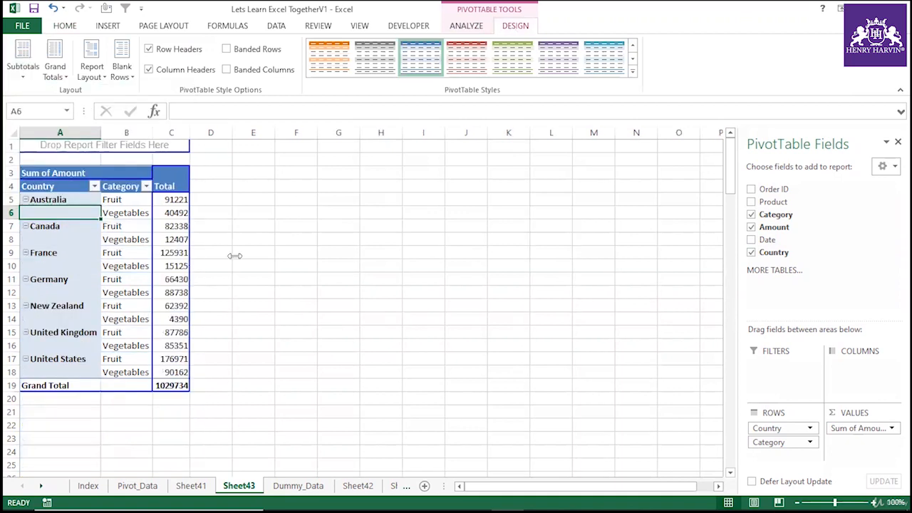
# Autofit the widths of the Country and Category columns to their contents.
pyautogui.click(296, 291)
pyautogui.doubleClick(100, 133)
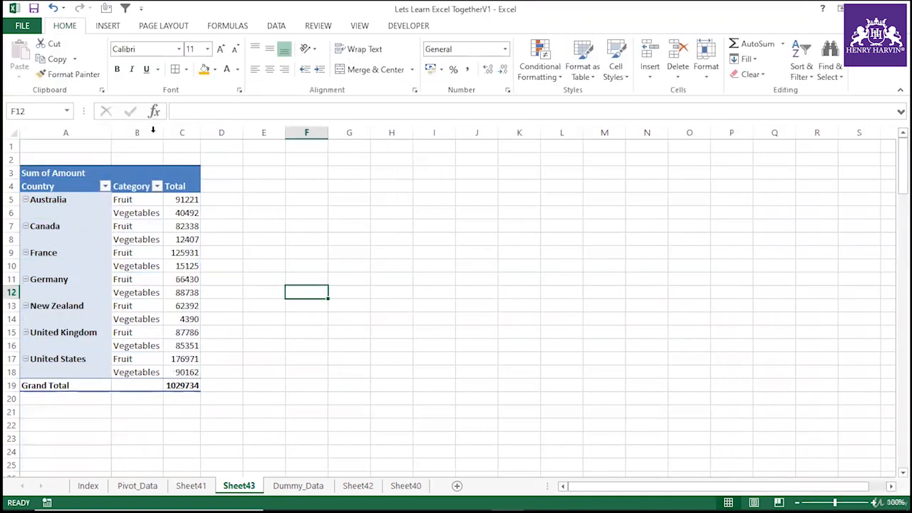
pyautogui.doubleClick(163, 133)
pyautogui.moveTo(246, 132); pyautogui.dragTo(254, 133)
pyautogui.click(91, 238)
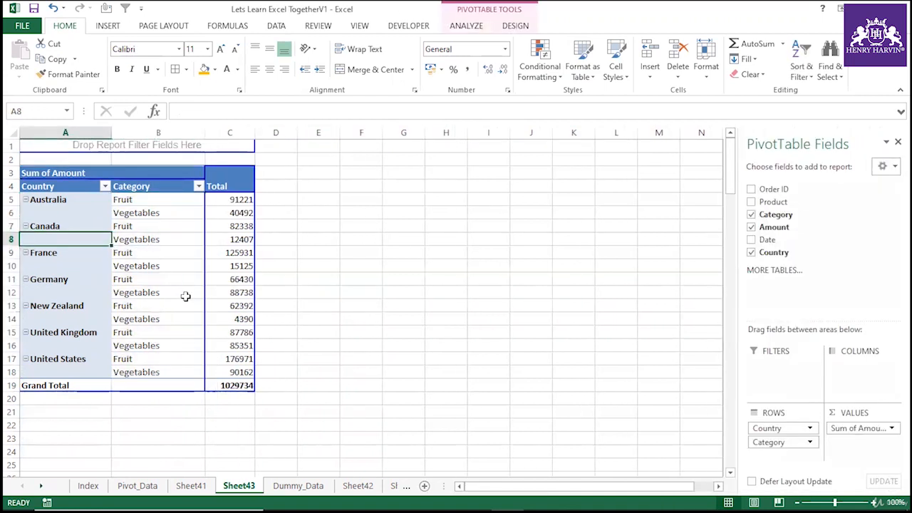
# Inspect the Fruit and Vegetables amounts for each country in the PivotTable.
pyautogui.click(158, 292)
pyautogui.click(71, 202)
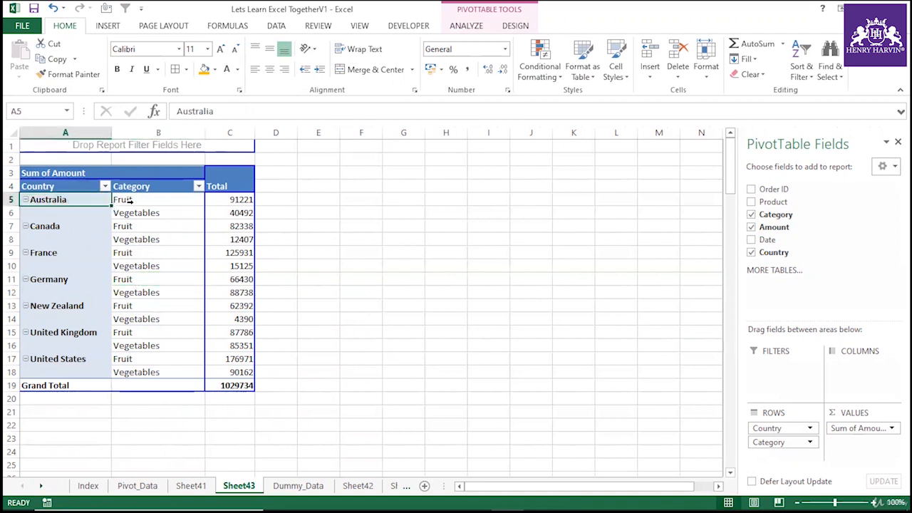
pyautogui.click(169, 214)
pyautogui.click(229, 203)
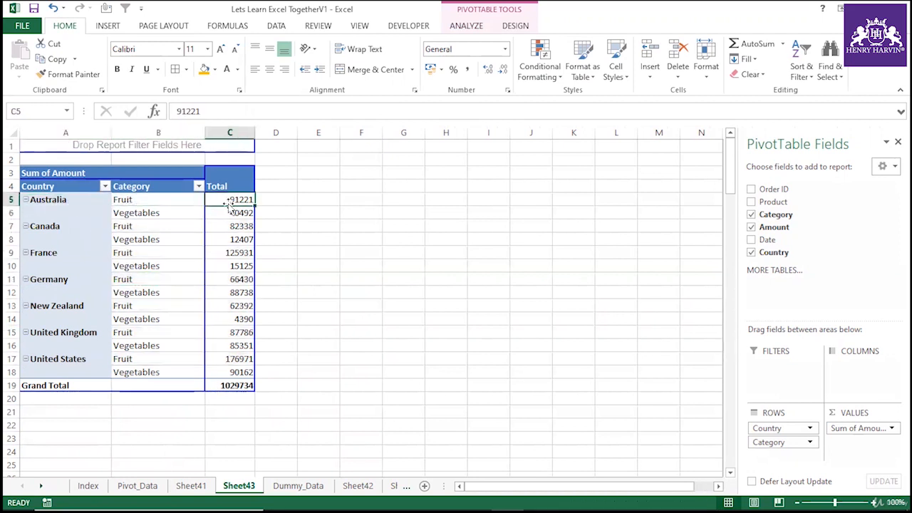
pyautogui.click(234, 215)
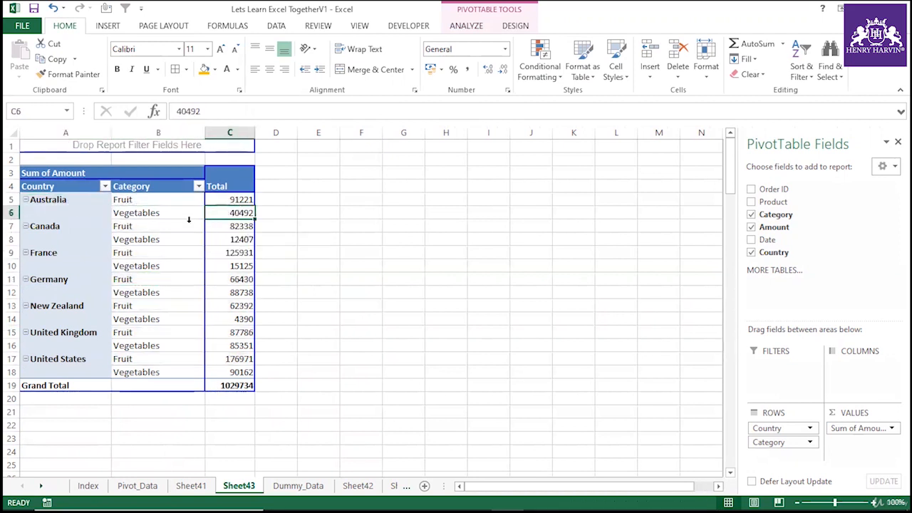
pyautogui.click(45, 254)
pyautogui.click(139, 253)
pyautogui.click(140, 265)
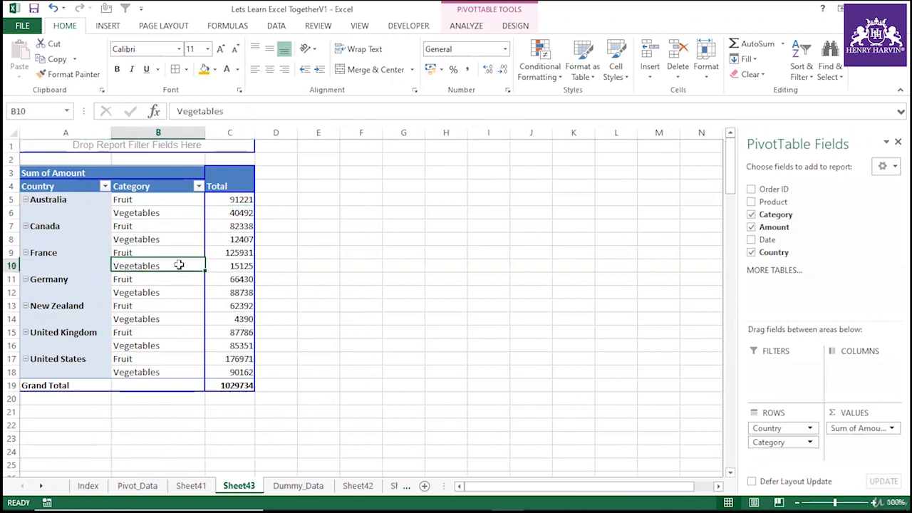
pyautogui.click(240, 265)
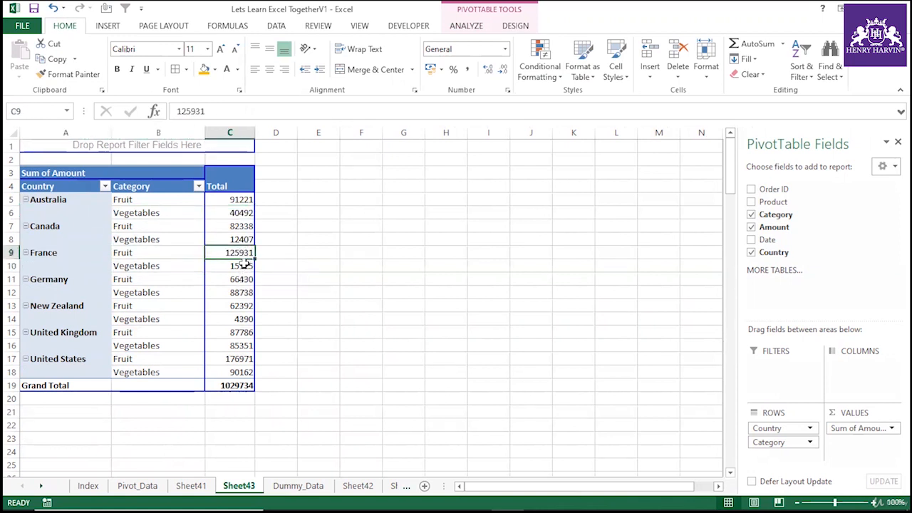
pyautogui.click(77, 362)
pyautogui.click(132, 359)
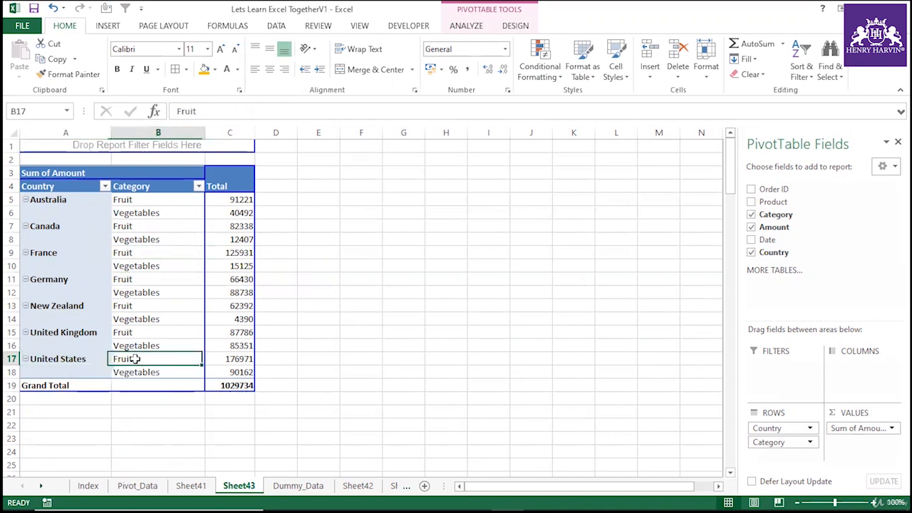
pyautogui.click(225, 359)
# Select all Vegetables rows and then all Fruit rows to compare their totals.
pyautogui.click(114, 240)
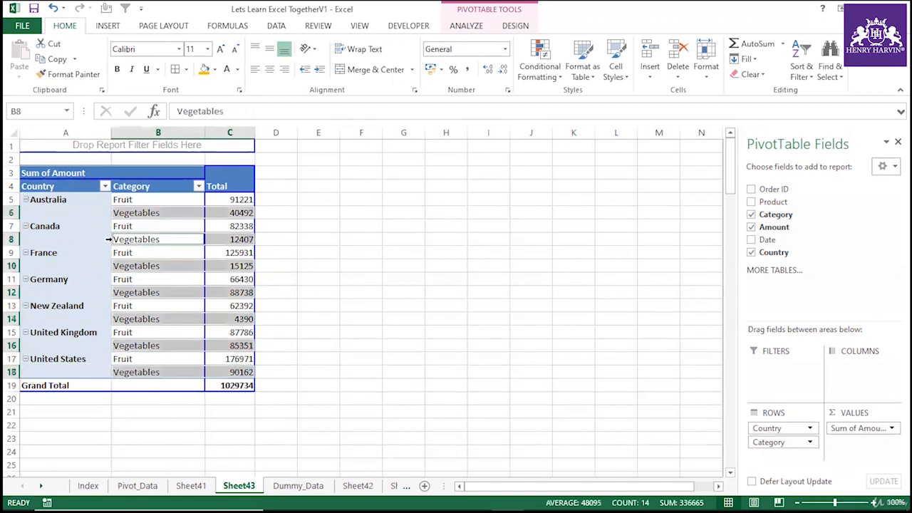
pyautogui.click(89, 246)
pyautogui.click(106, 251)
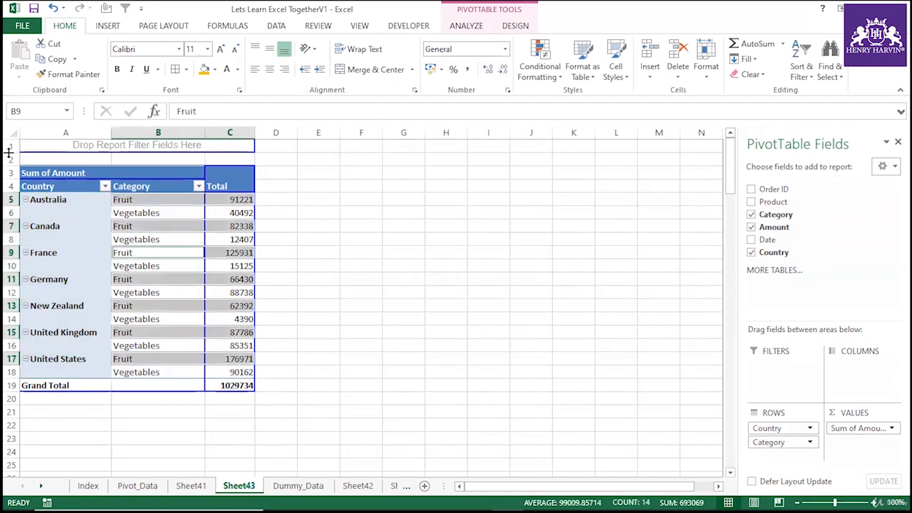
pyautogui.click(160, 309)
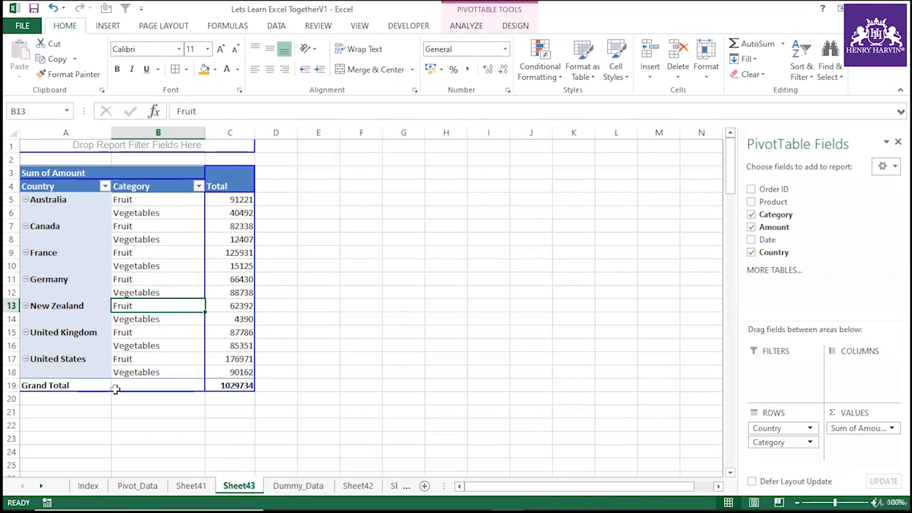
# Inspect individual category and amount cells across the countries in the PivotTable.
pyautogui.click(144, 266)
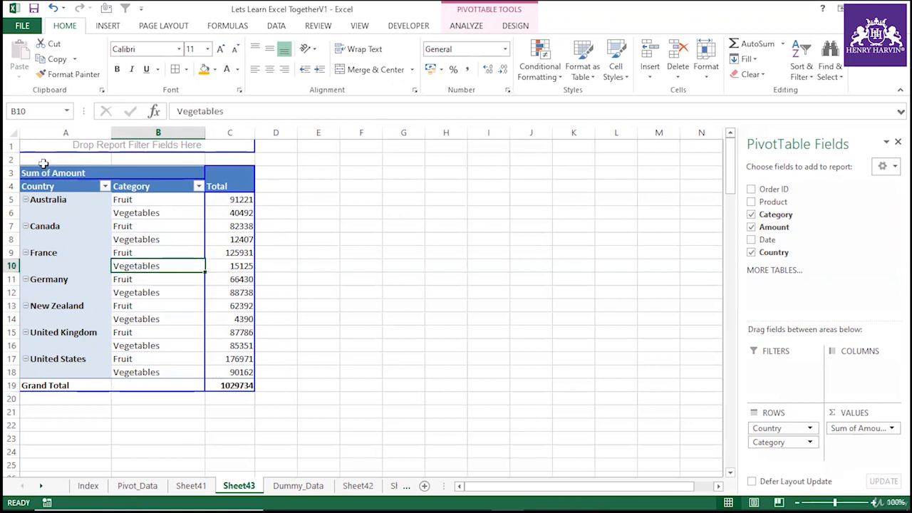
pyautogui.click(74, 212)
pyautogui.click(137, 236)
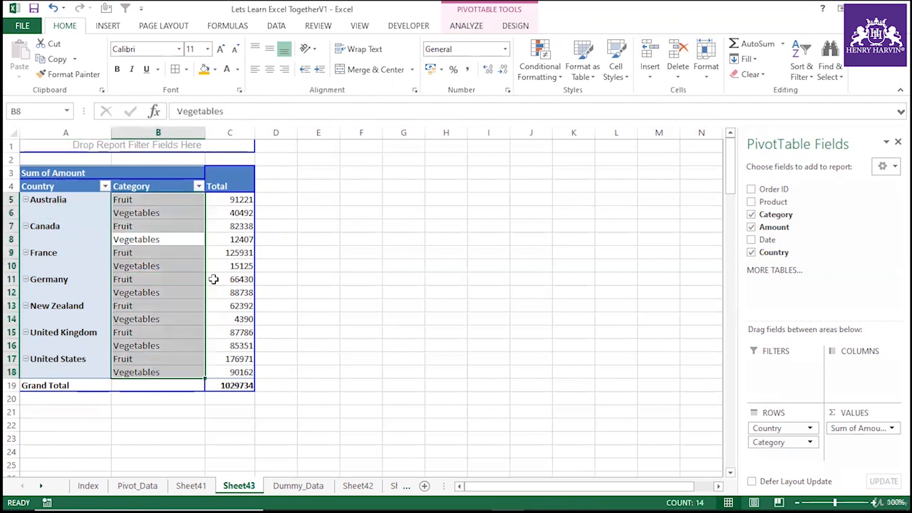
pyautogui.click(247, 290)
pyautogui.click(185, 301)
pyautogui.click(231, 285)
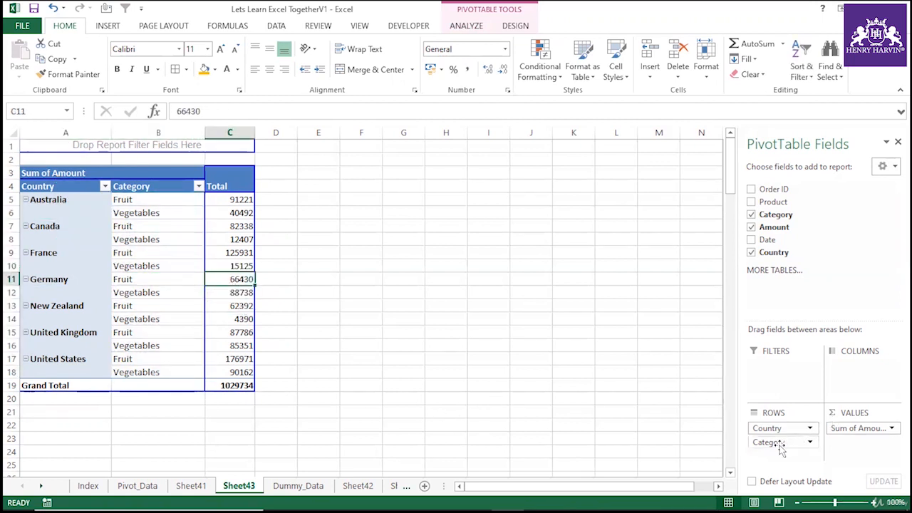
# Remove the Category, Amount and Country fields from the PivotTable's areas.
pyautogui.moveTo(781, 445); pyautogui.dragTo(805, 273)
pyautogui.moveTo(865, 427); pyautogui.dragTo(846, 254)
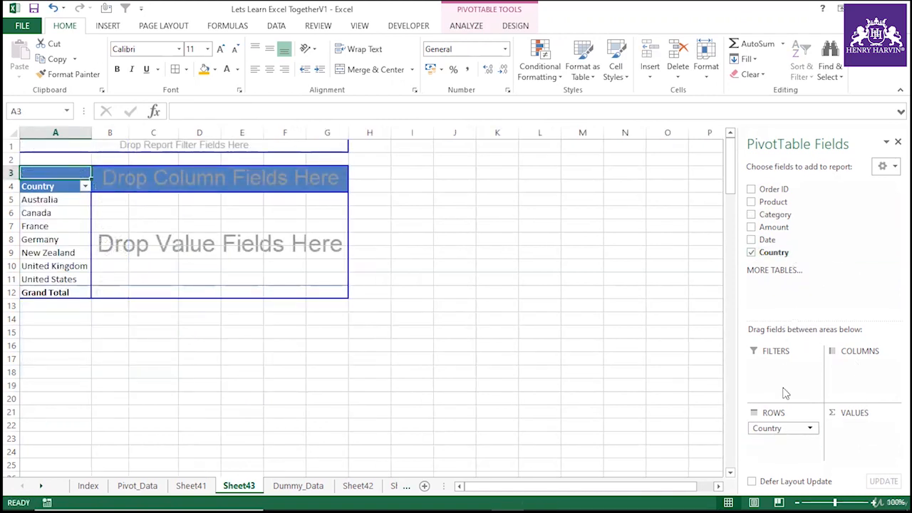
pyautogui.moveTo(766, 432); pyautogui.dragTo(796, 285)
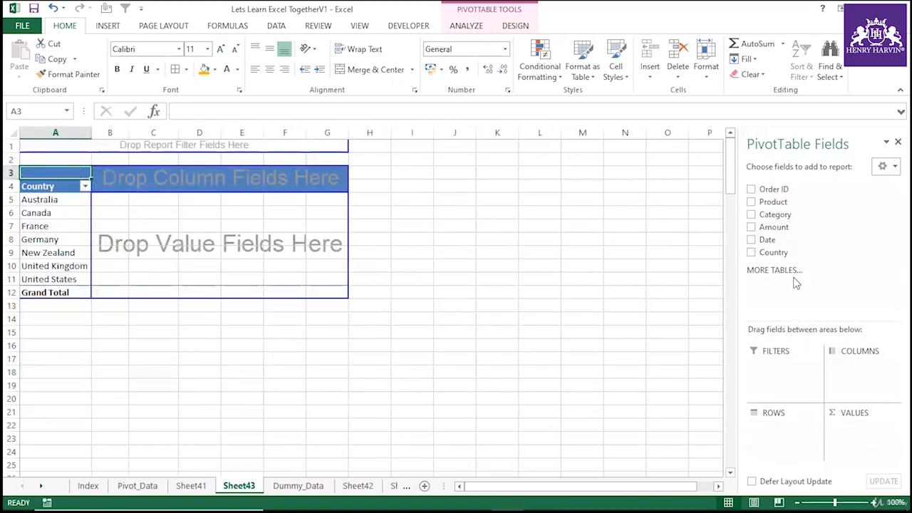
# Select the entire PivotTable and delete it from the sheet.
pyautogui.click(158, 162)
pyautogui.click(138, 187)
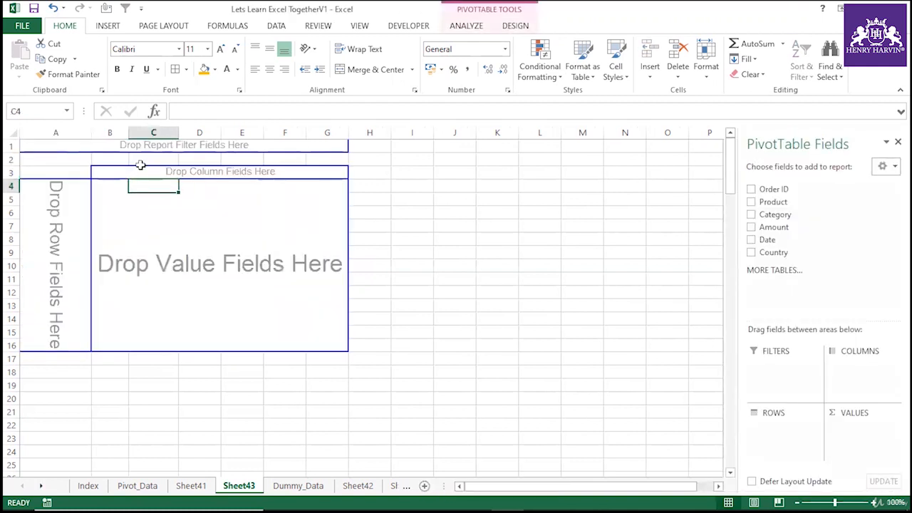
pyautogui.click(476, 29)
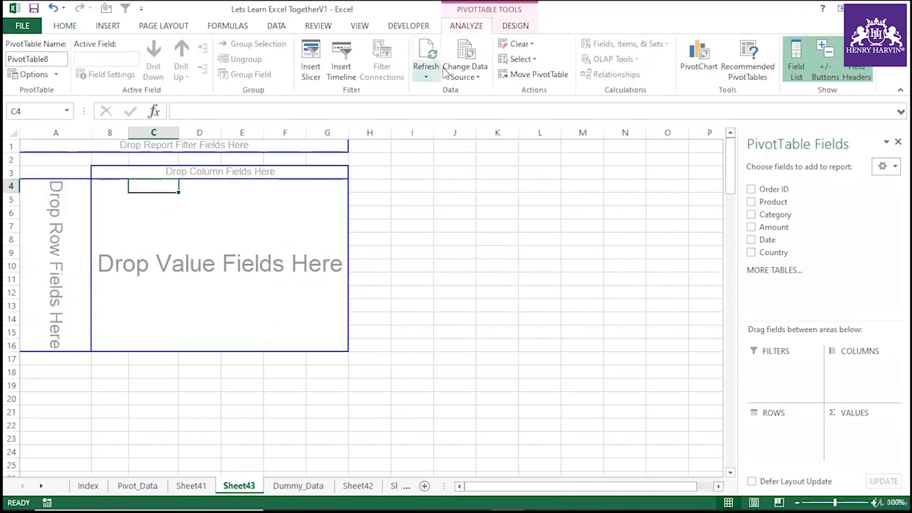
pyautogui.click(519, 59)
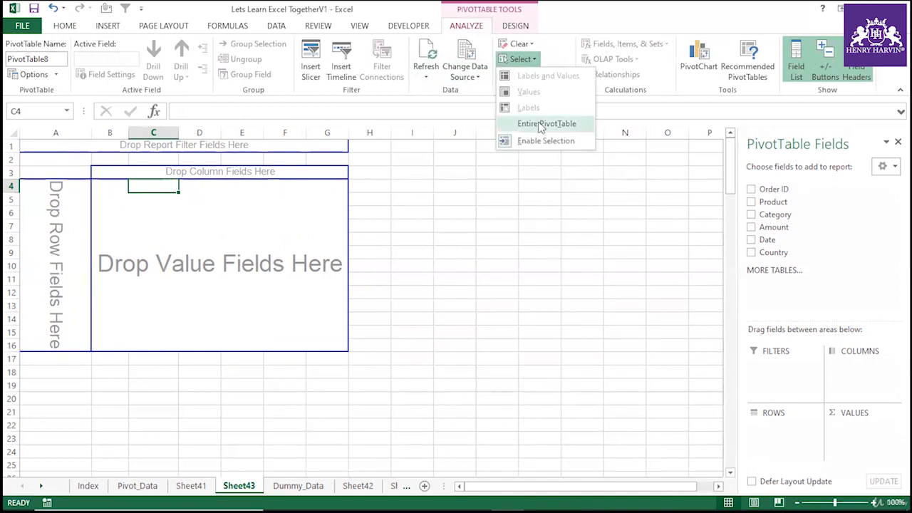
pyautogui.click(541, 125)
pyautogui.press('Delete')
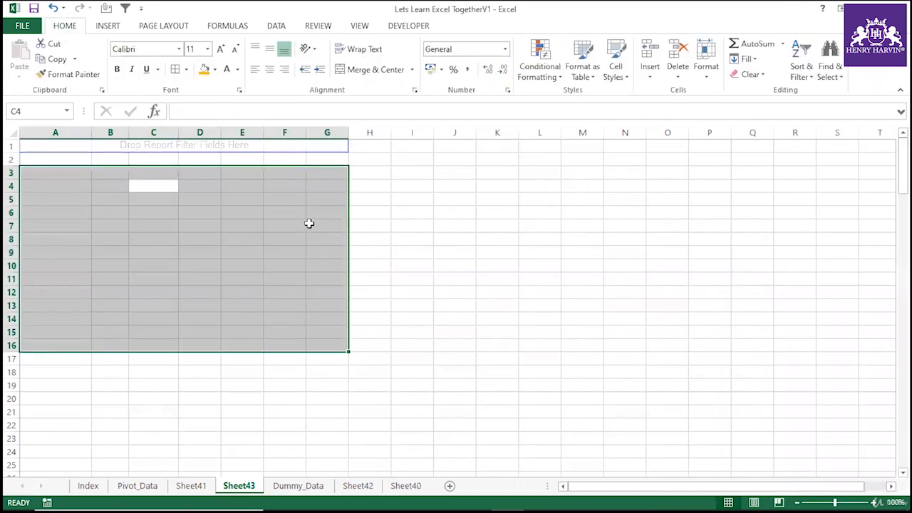
pyautogui.click(309, 224)
pyautogui.click(204, 250)
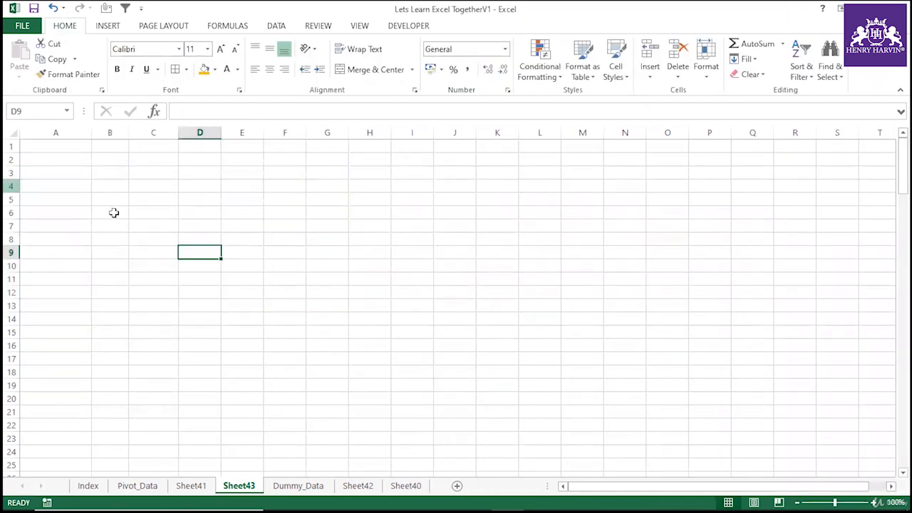
# Create a new PivotTable from the Dummy_Data range $A$1:$F$214 with the PivotTable Wizard, placing Country in rows and Amount in values.
pyautogui.click(191, 486)
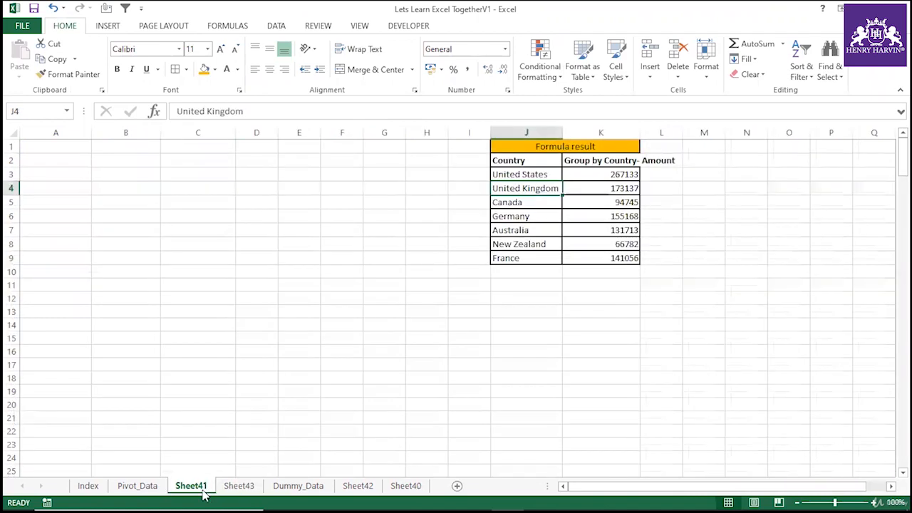
pyautogui.click(235, 486)
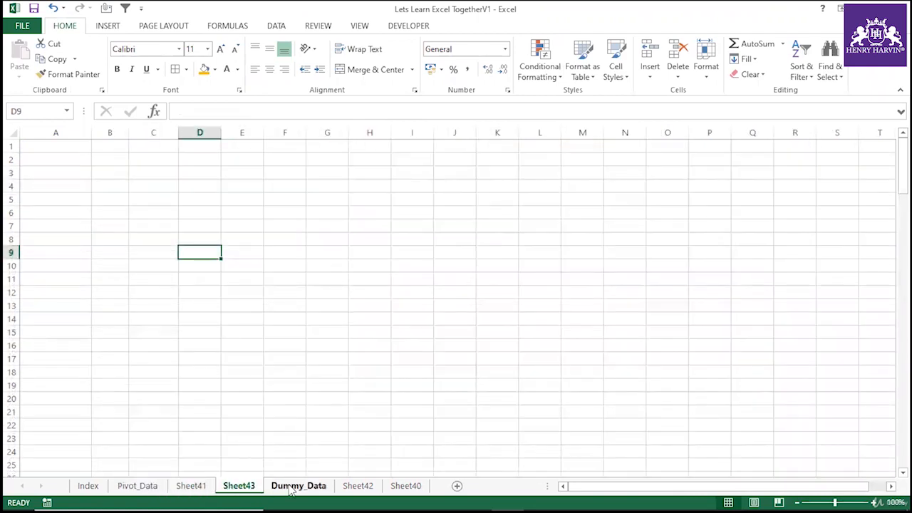
pyautogui.click(298, 486)
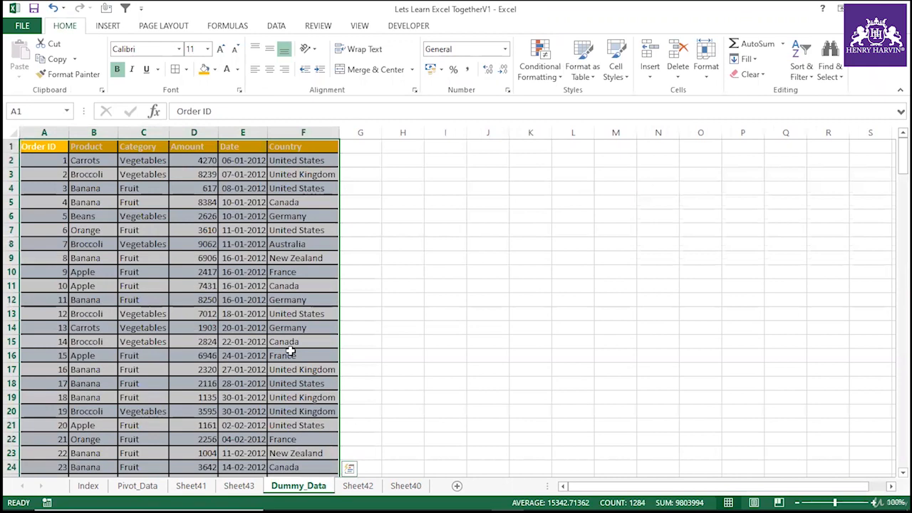
pyautogui.hotkey('alt', 'd')
pyautogui.press('p')
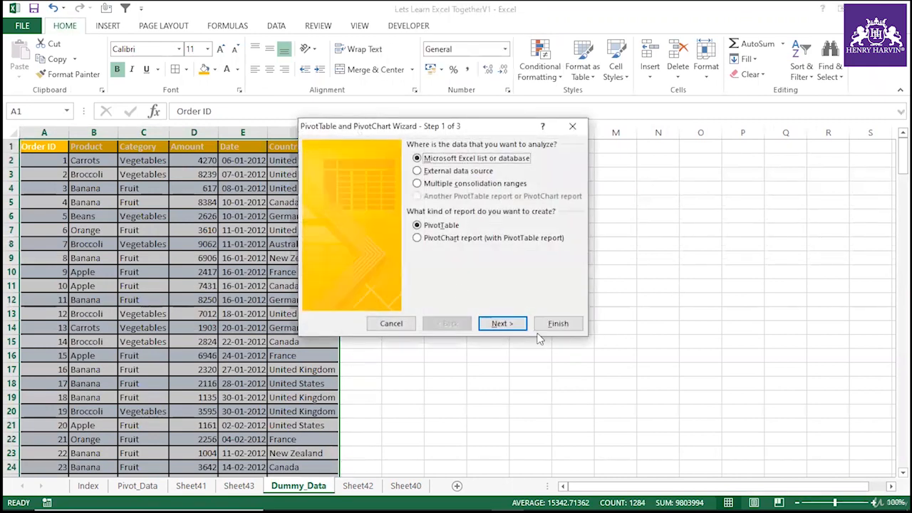
pyautogui.click(502, 324)
pyautogui.click(538, 250)
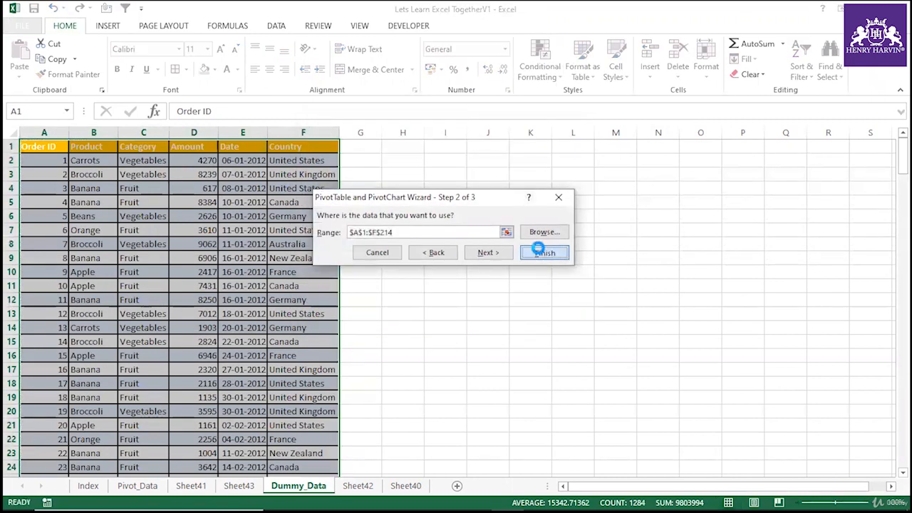
pyautogui.moveTo(773, 253); pyautogui.dragTo(784, 438)
pyautogui.moveTo(775, 227); pyautogui.dragTo(871, 450)
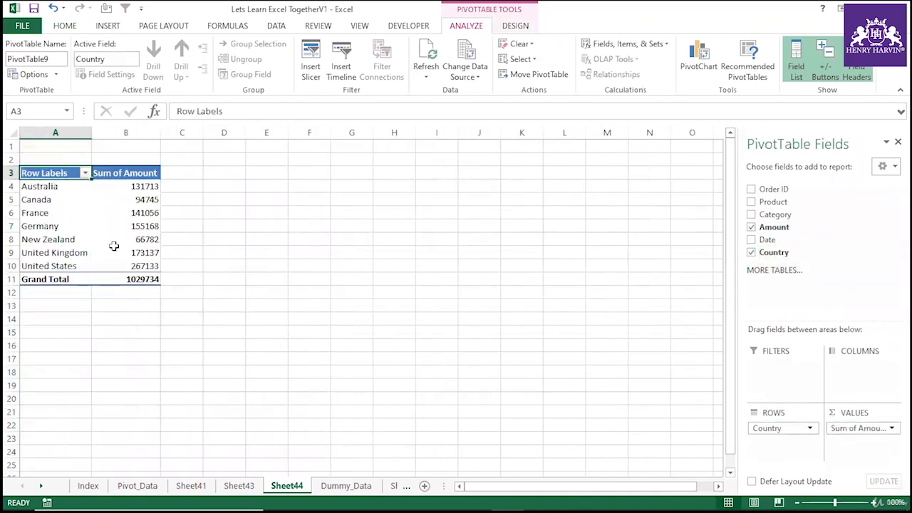
# Review the country totals in the new PivotTable.
pyautogui.click(64, 221)
pyautogui.click(123, 223)
pyautogui.click(74, 207)
pyautogui.click(134, 210)
pyautogui.click(125, 226)
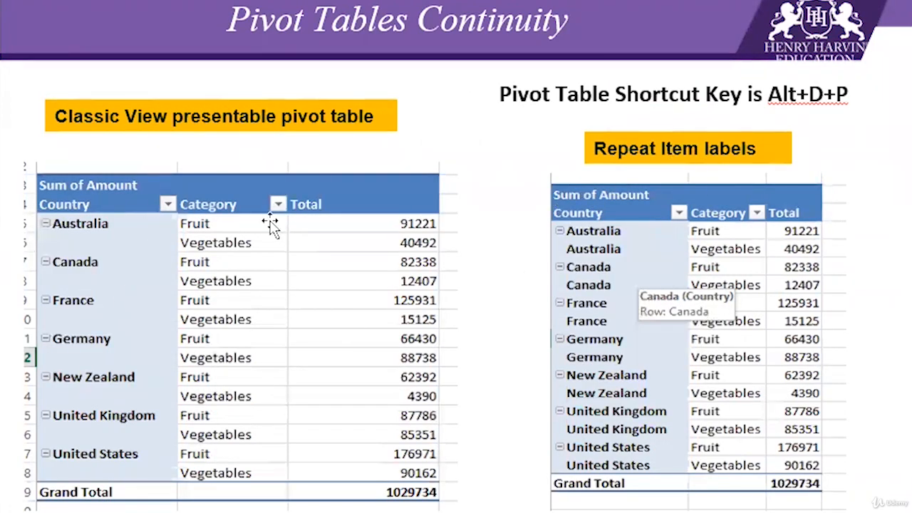
pyautogui.click(333, 116)
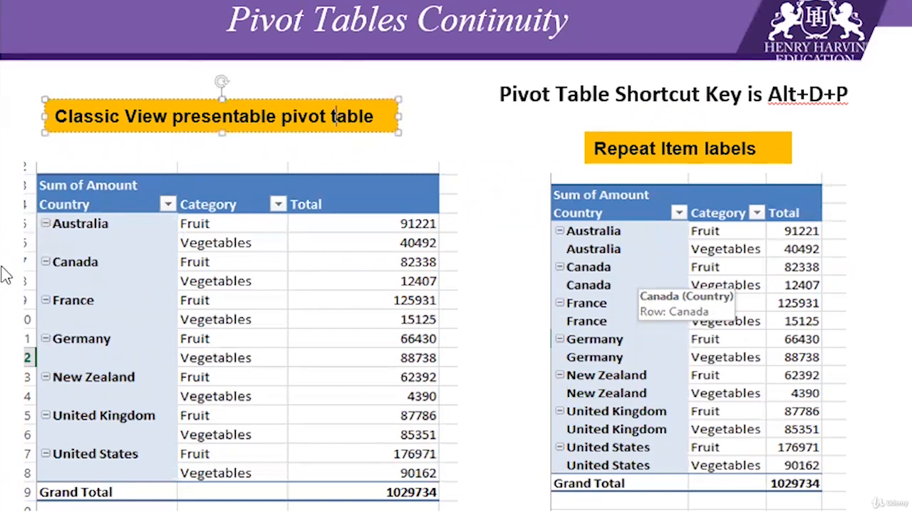
pyautogui.press('pagedown')
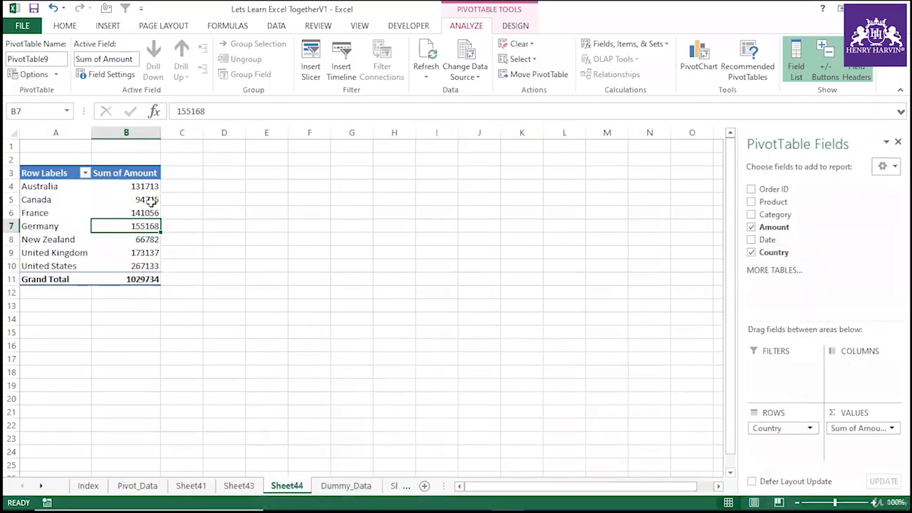
# Sort the Sum of Amount values from smallest to largest.
pyautogui.click(148, 201)
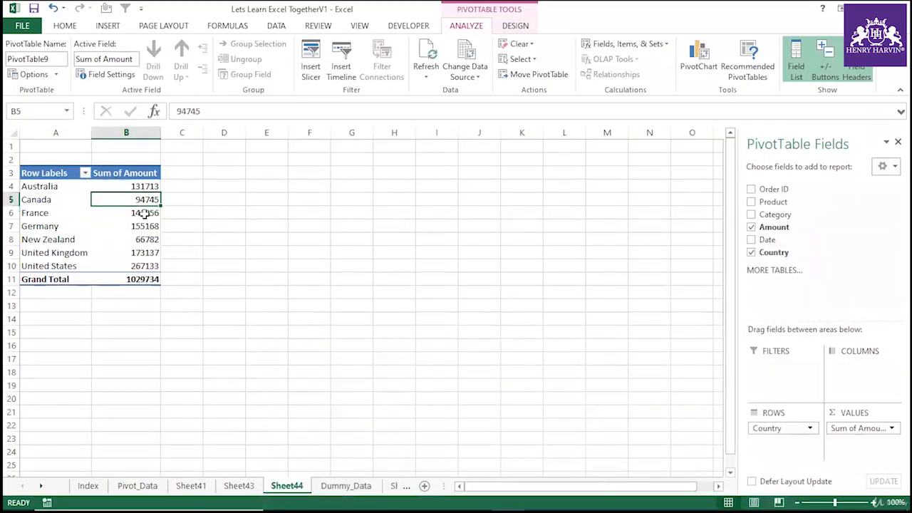
pyautogui.moveTo(145, 215)
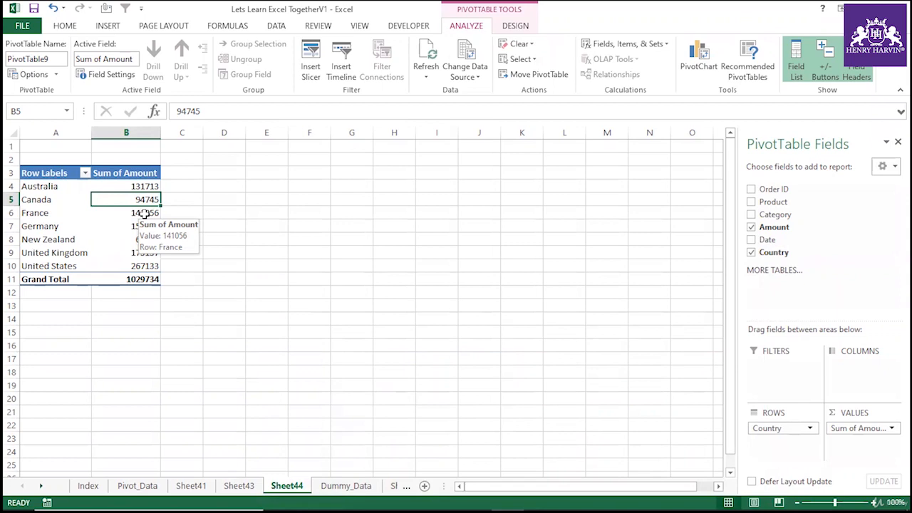
pyautogui.click(144, 215)
pyautogui.rightClick(144, 215)
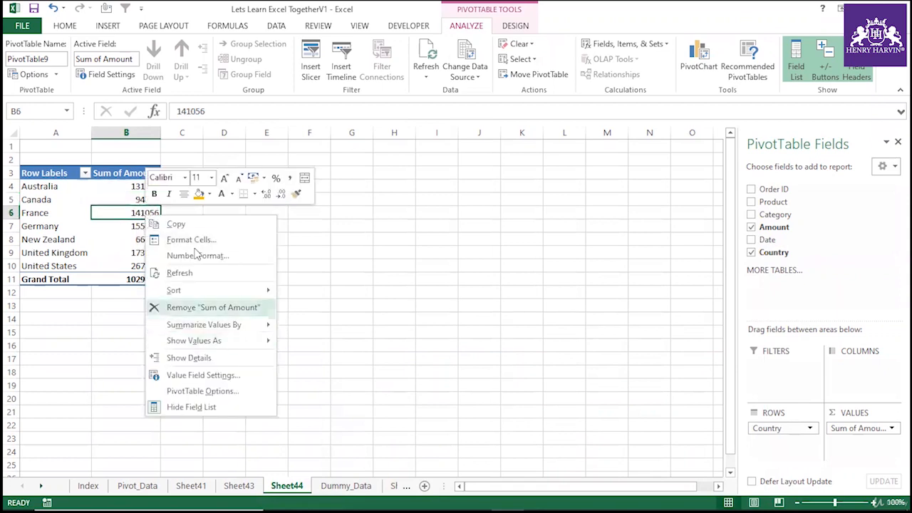
pyautogui.click(438, 190)
pyautogui.click(253, 285)
pyautogui.click(139, 212)
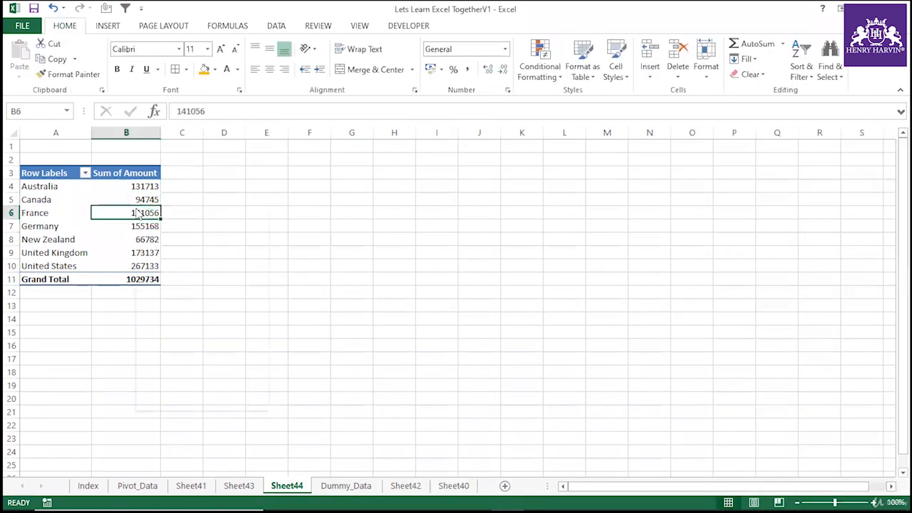
pyautogui.rightClick(139, 213)
pyautogui.moveTo(200, 285)
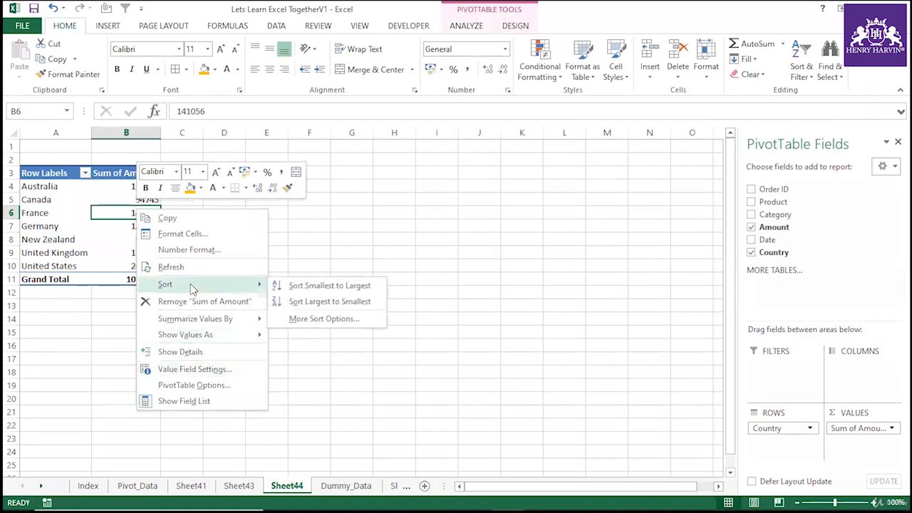
pyautogui.click(308, 286)
pyautogui.click(227, 257)
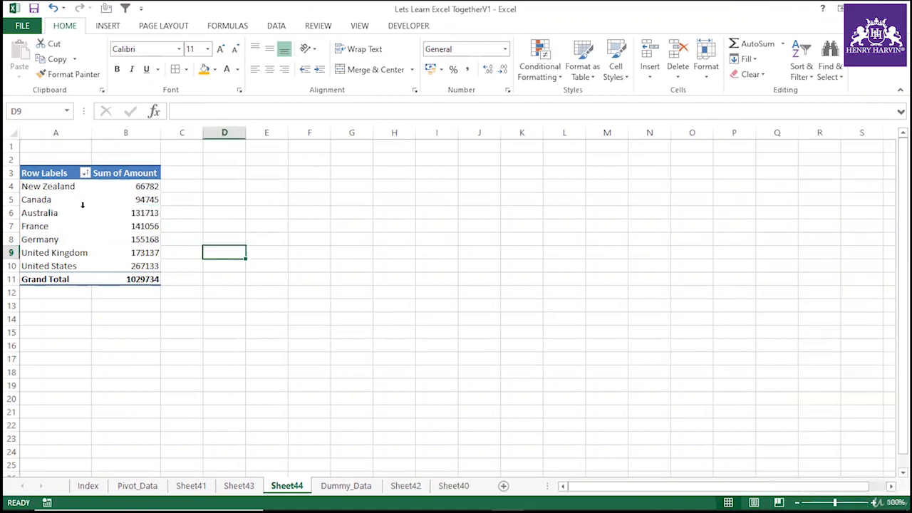
# Sort the Sum of Amount values from largest to smallest.
pyautogui.moveTo(67, 185); pyautogui.dragTo(145, 266)
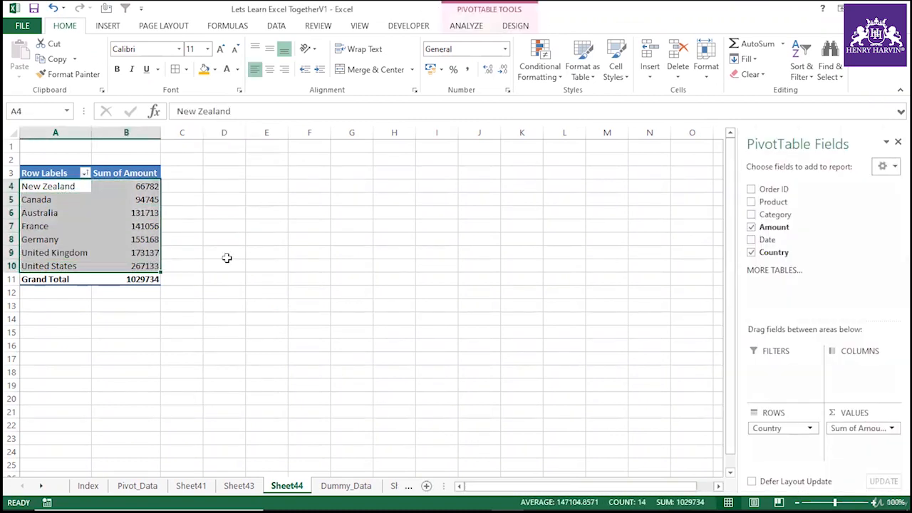
pyautogui.click(224, 252)
pyautogui.rightClick(157, 212)
pyautogui.moveTo(246, 285)
pyautogui.click(324, 302)
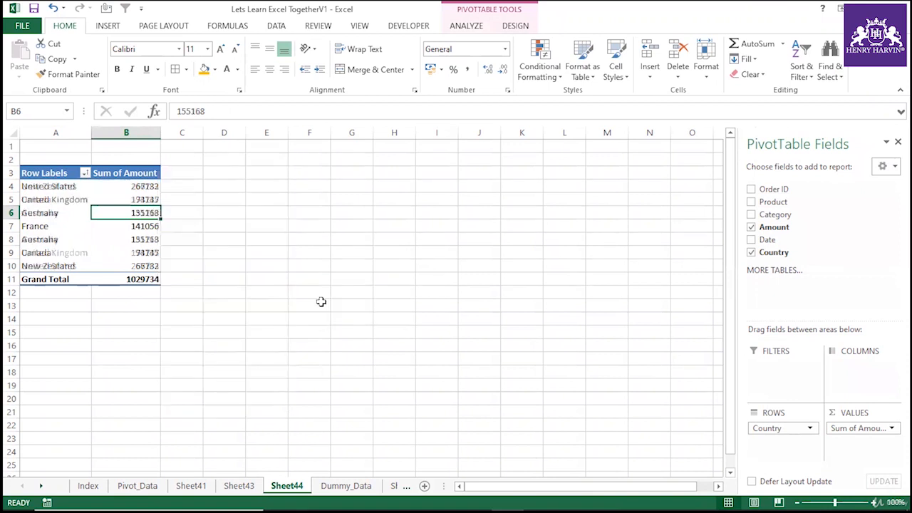
# Sort the country row labels from A to Z.
pyautogui.click(250, 277)
pyautogui.rightClick(50, 210)
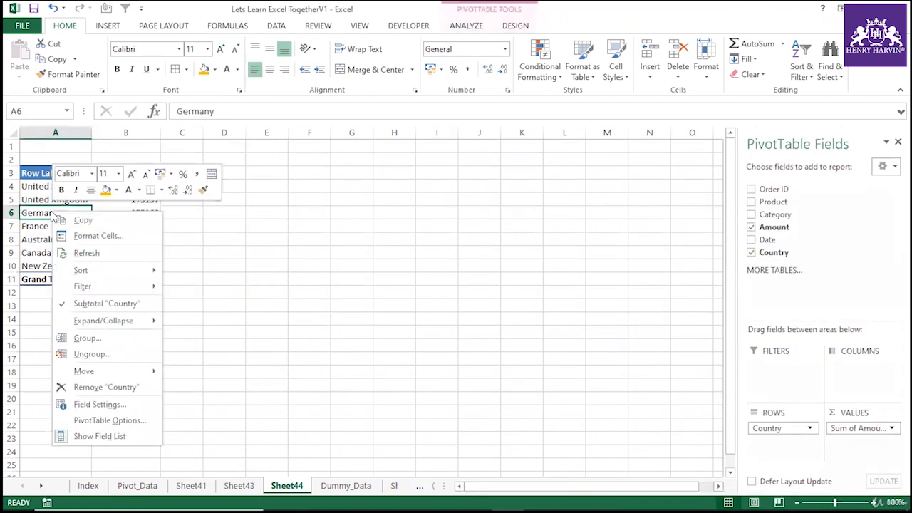
pyautogui.moveTo(105, 272)
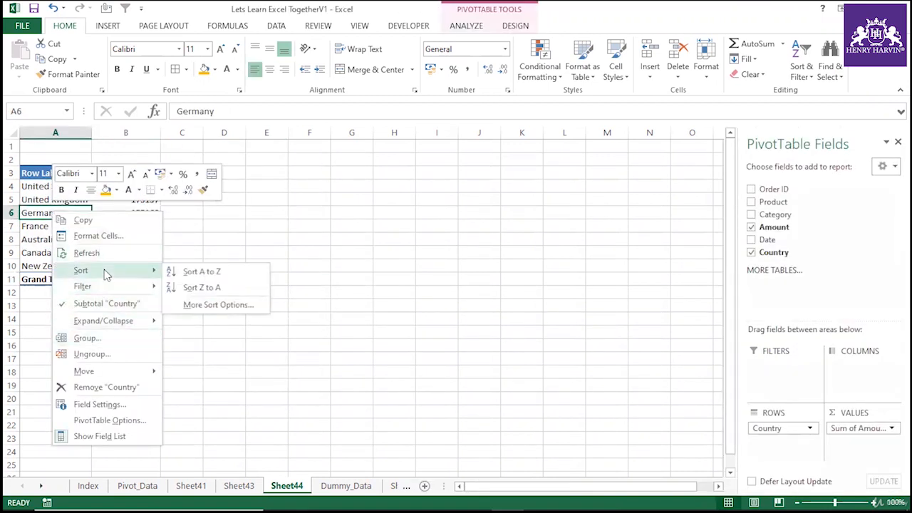
pyautogui.click(205, 271)
pyautogui.click(216, 235)
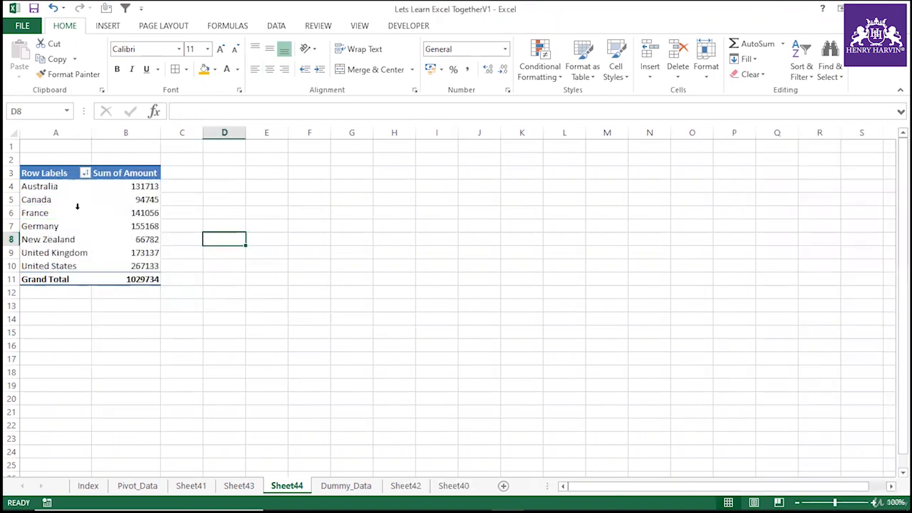
# Show the Sum of Amount values as % of Grand Total.
pyautogui.moveTo(76, 186); pyautogui.dragTo(179, 264)
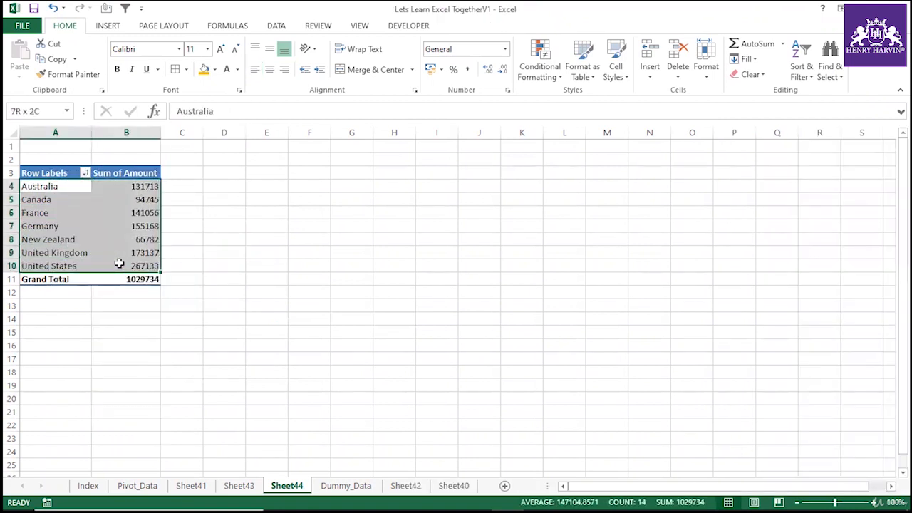
pyautogui.click(223, 266)
pyautogui.rightClick(140, 216)
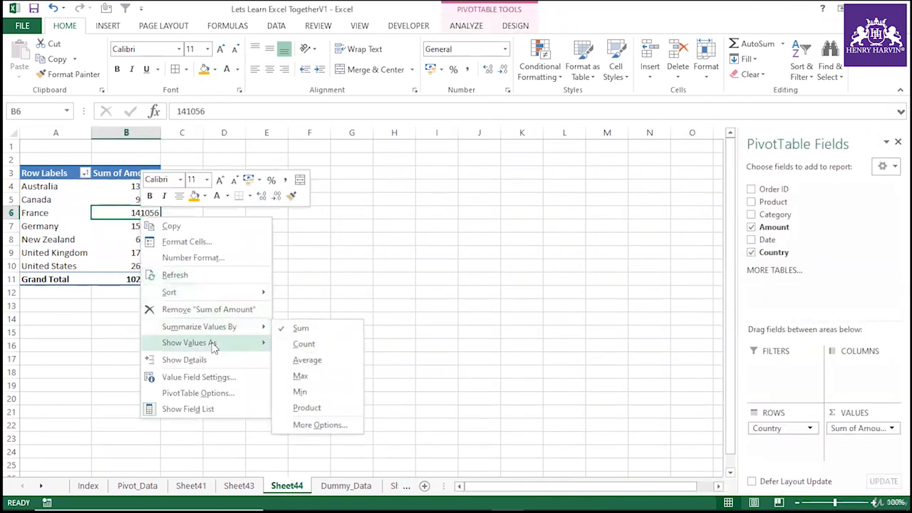
pyautogui.moveTo(264, 343)
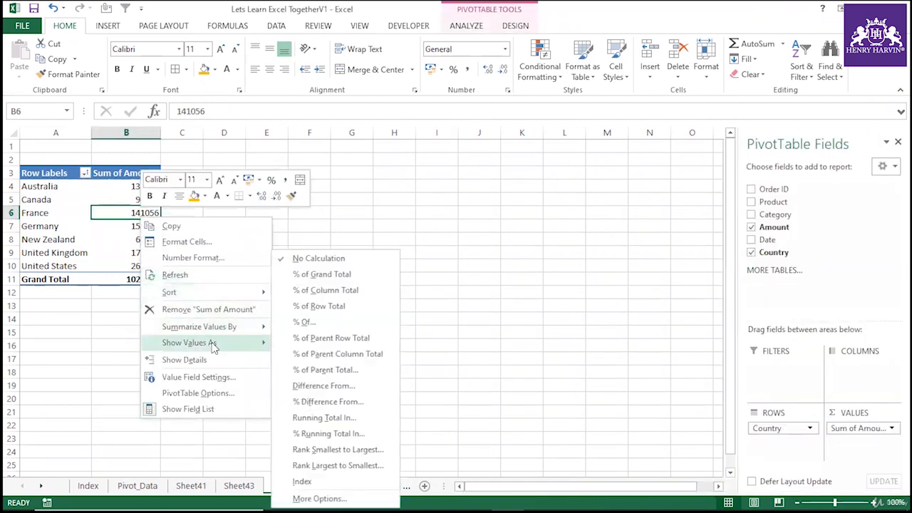
pyautogui.click(325, 276)
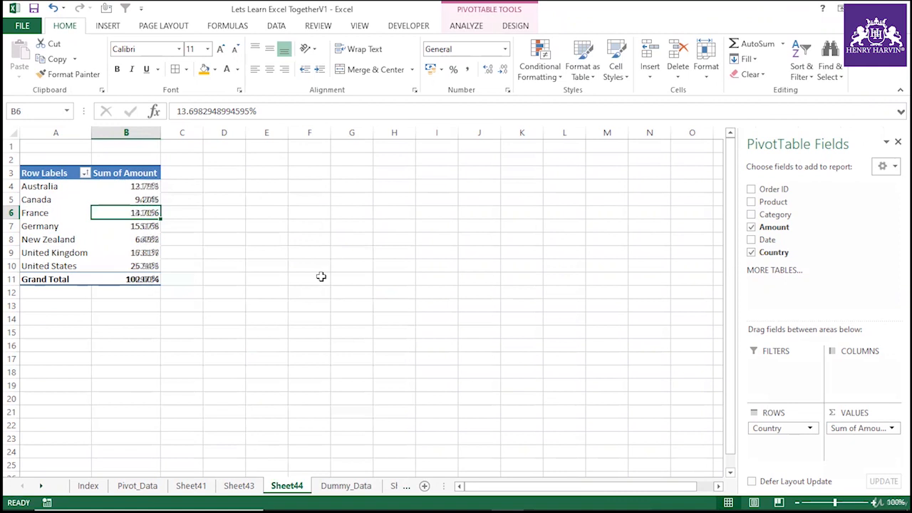
pyautogui.click(251, 284)
pyautogui.click(117, 208)
pyautogui.click(143, 246)
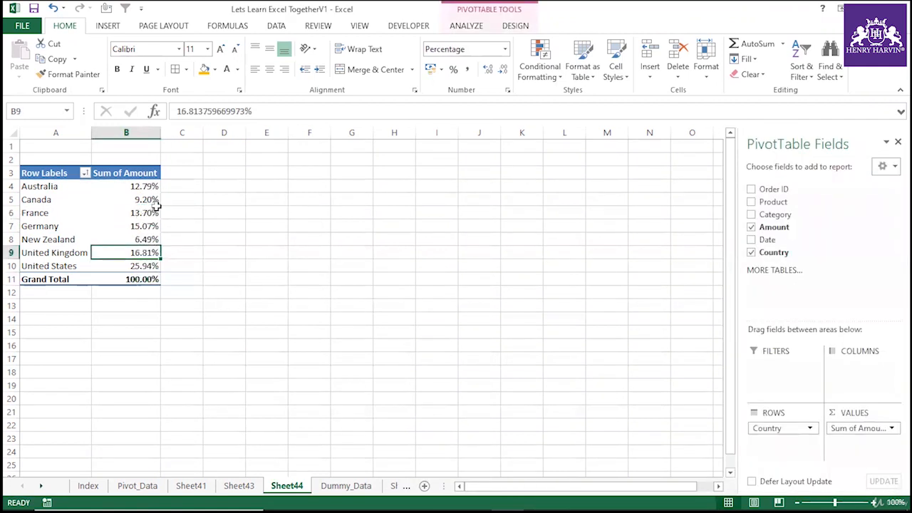
# Undo the % of Grand Total display on the Sum of Amount values.
pyautogui.moveTo(136, 182)
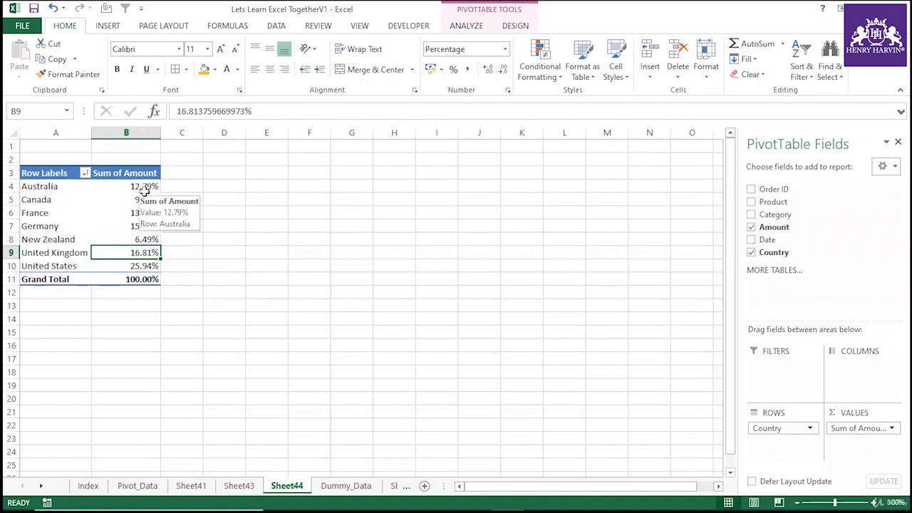
pyautogui.hotkey('ctrl', 'z')
pyautogui.click(222, 253)
pyautogui.click(151, 229)
# Add Amount to the Values area a second time and show that new column as % of Grand Total.
pyautogui.moveTo(773, 226); pyautogui.dragTo(852, 452)
pyautogui.click(377, 318)
pyautogui.rightClick(220, 224)
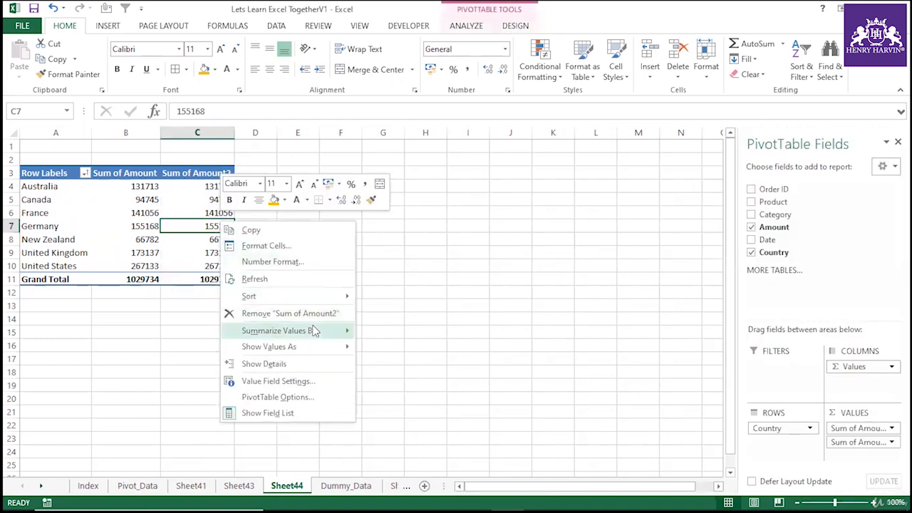
pyautogui.moveTo(306, 345)
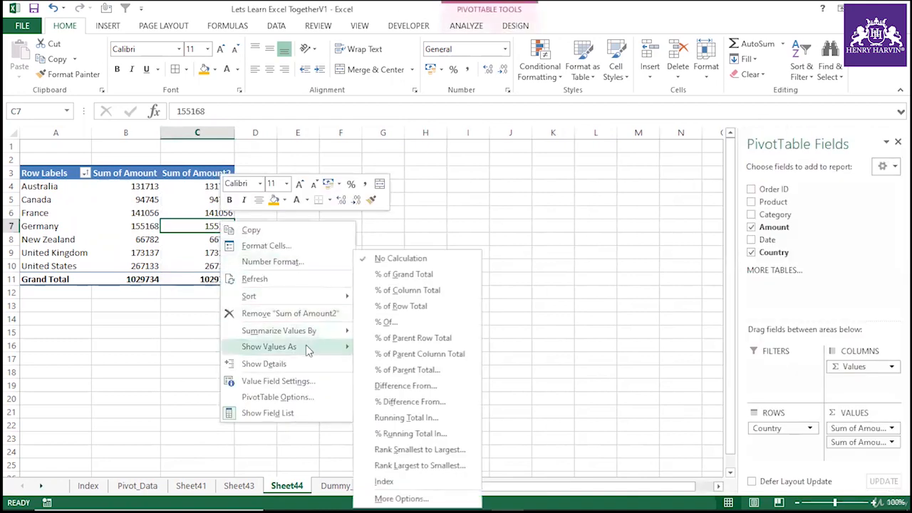
pyautogui.click(406, 273)
pyautogui.click(203, 331)
pyautogui.click(207, 202)
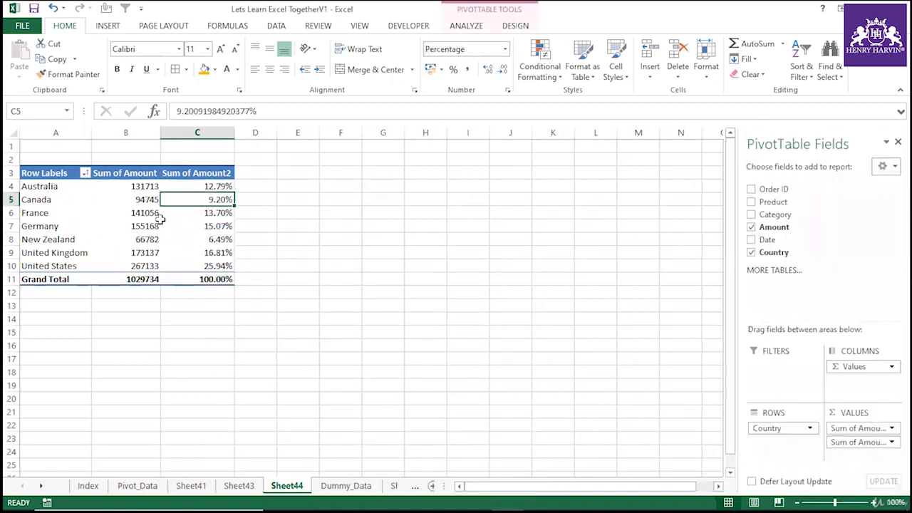
# Select the country labels, the amounts and the percentage column in turn to compare them.
pyautogui.moveTo(44, 186); pyautogui.dragTo(207, 266)
pyautogui.click(153, 295)
pyautogui.moveTo(43, 187); pyautogui.dragTo(46, 266)
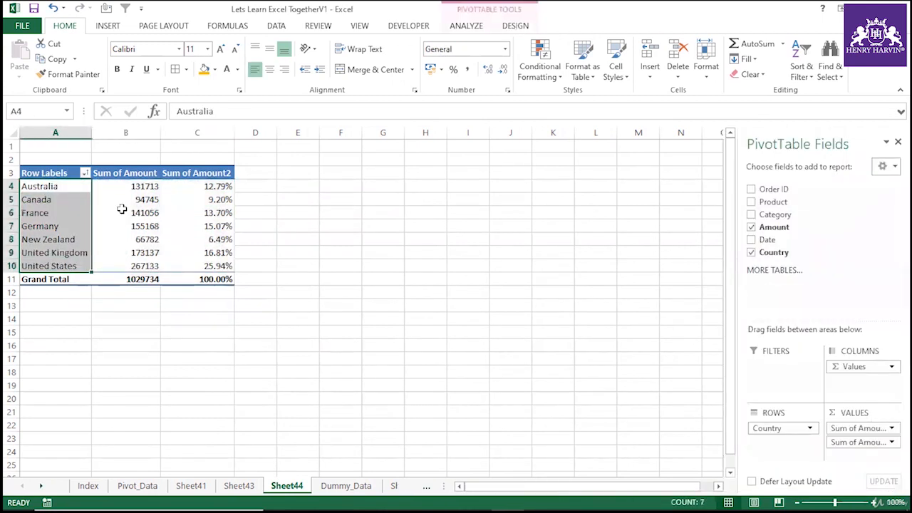
pyautogui.moveTo(143, 187); pyautogui.dragTo(147, 279)
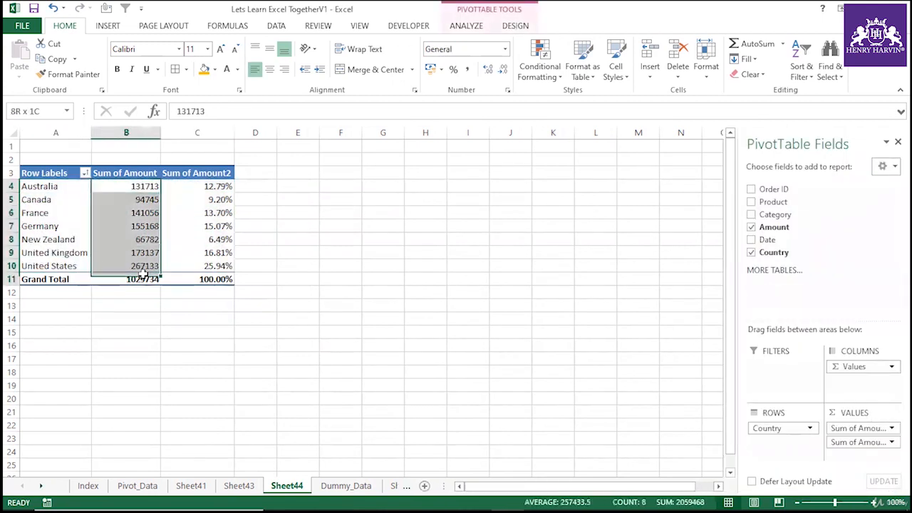
pyautogui.moveTo(215, 186); pyautogui.dragTo(217, 278)
# Rename the Sum of Amount2 column header to Percent.
pyautogui.click(215, 172)
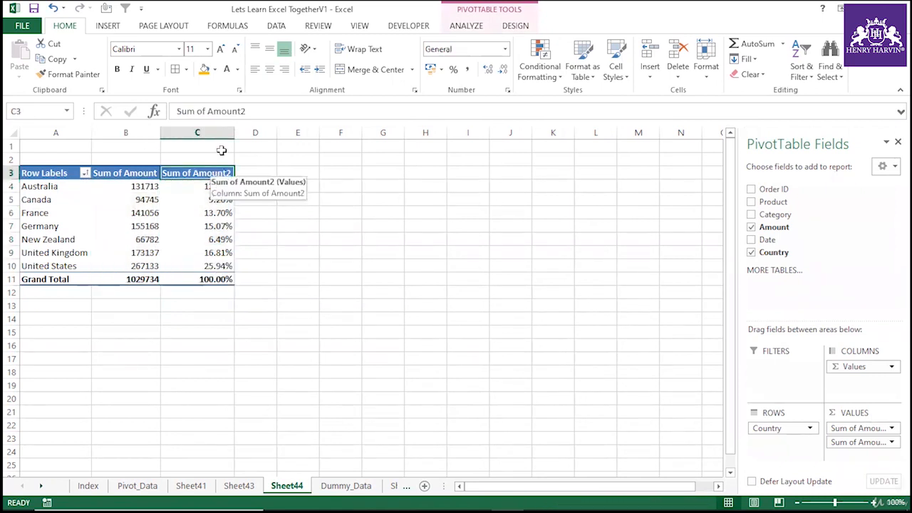
pyautogui.moveTo(258, 109); pyautogui.dragTo(127, 112)
pyautogui.press('BackSpace')
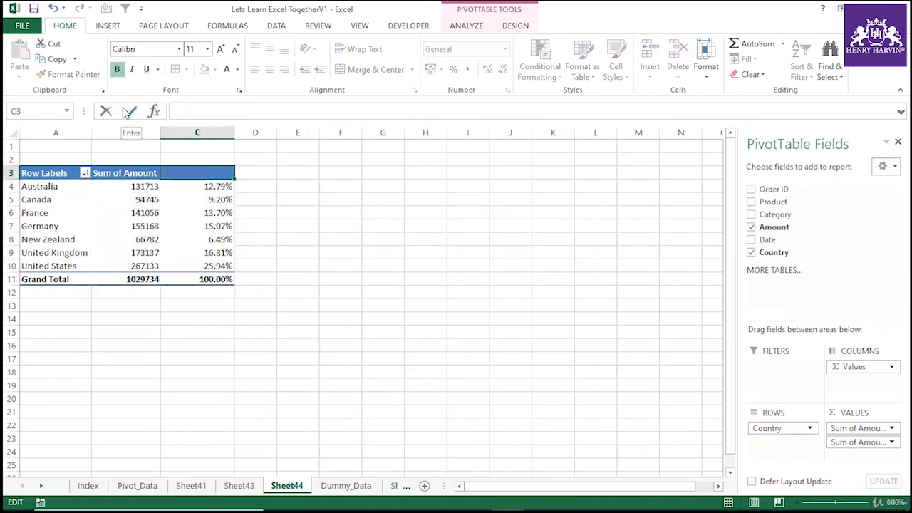
pyautogui.write('Percent')
pyautogui.press('Return')
# Sort the Sum of Amount values from largest to smallest.
pyautogui.click(280, 229)
pyautogui.click(229, 200)
pyautogui.click(144, 211)
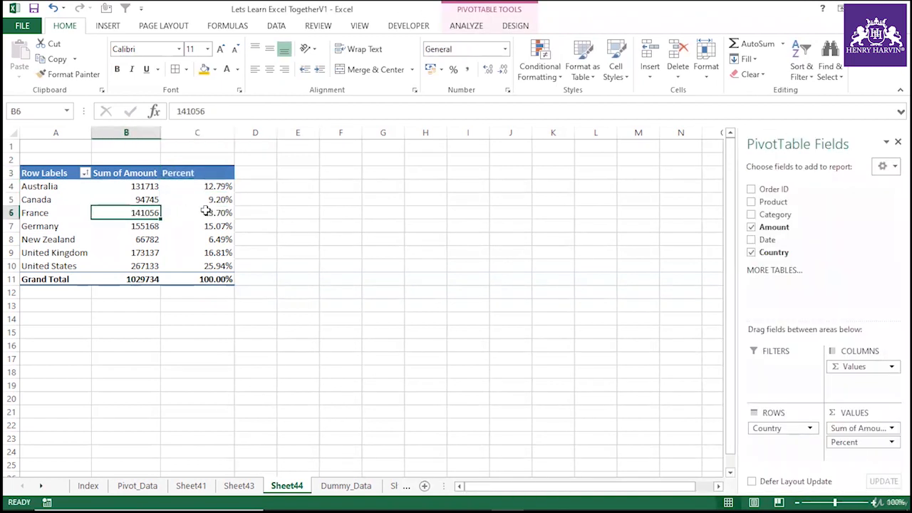
pyautogui.rightClick(146, 199)
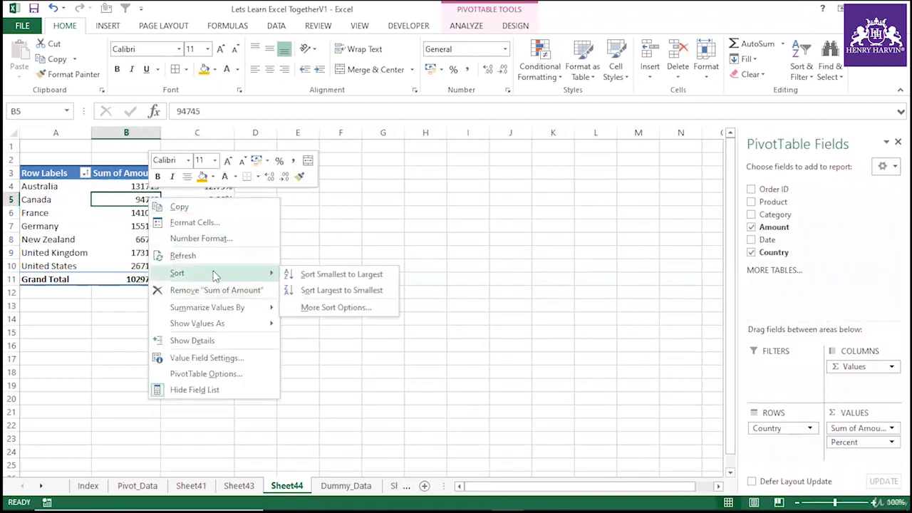
pyautogui.click(342, 290)
pyautogui.click(208, 321)
pyautogui.click(185, 226)
pyautogui.press('Up')
pyautogui.press('Up')
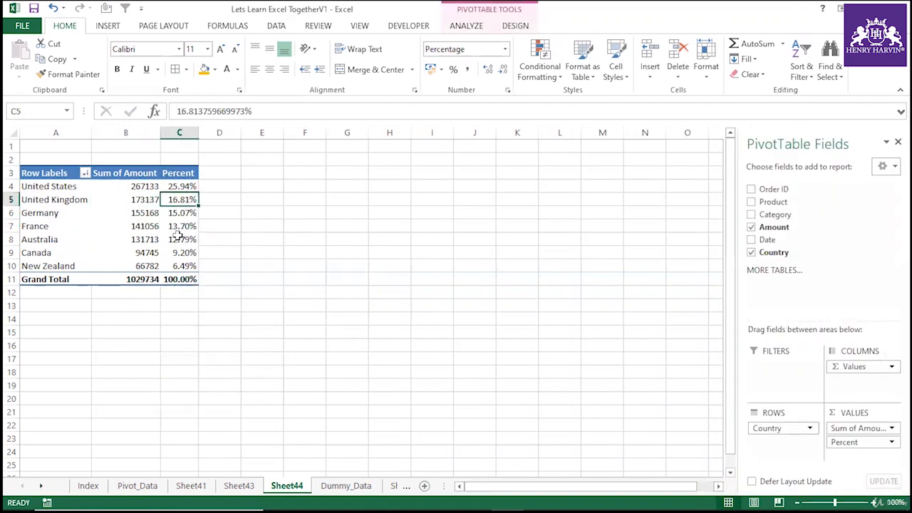
# In D4, build a formula dividing the United States amount by the Grand Total, both picked from the pivot table.
pyautogui.click(145, 186)
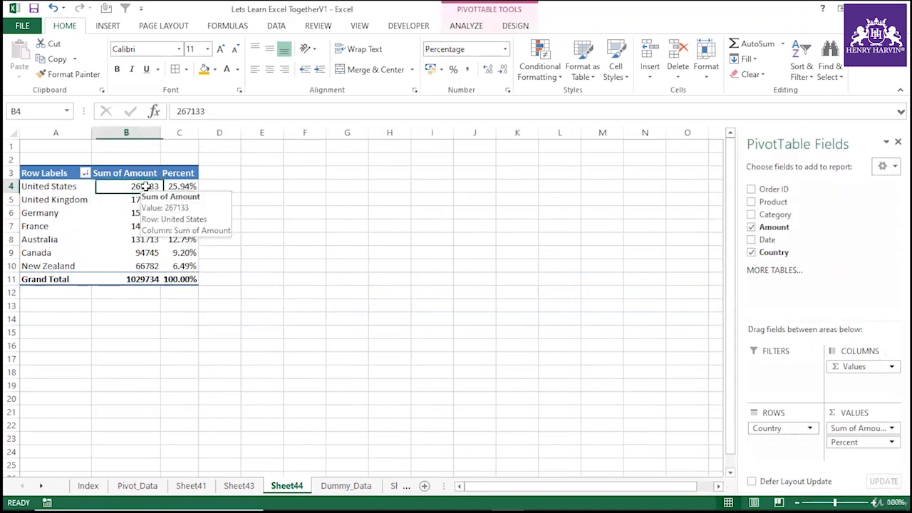
pyautogui.click(146, 279)
pyautogui.click(219, 188)
pyautogui.write('=')
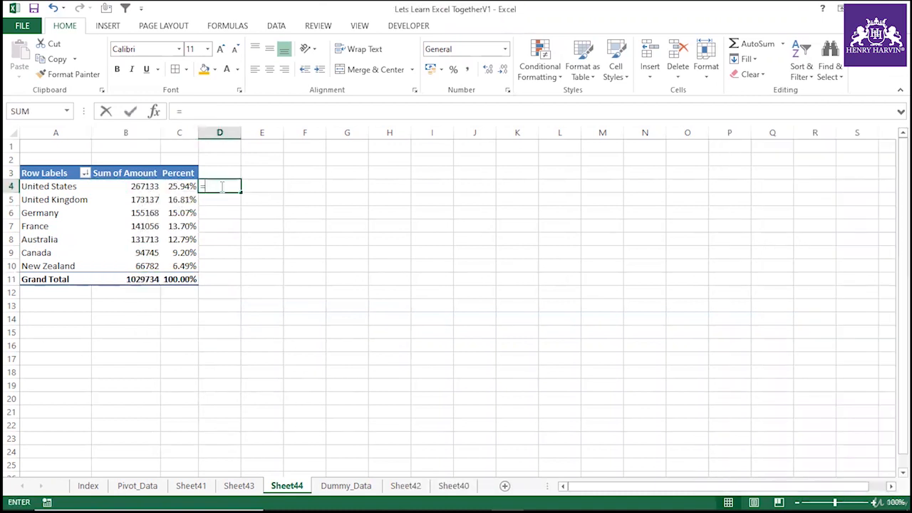
pyautogui.click(154, 191)
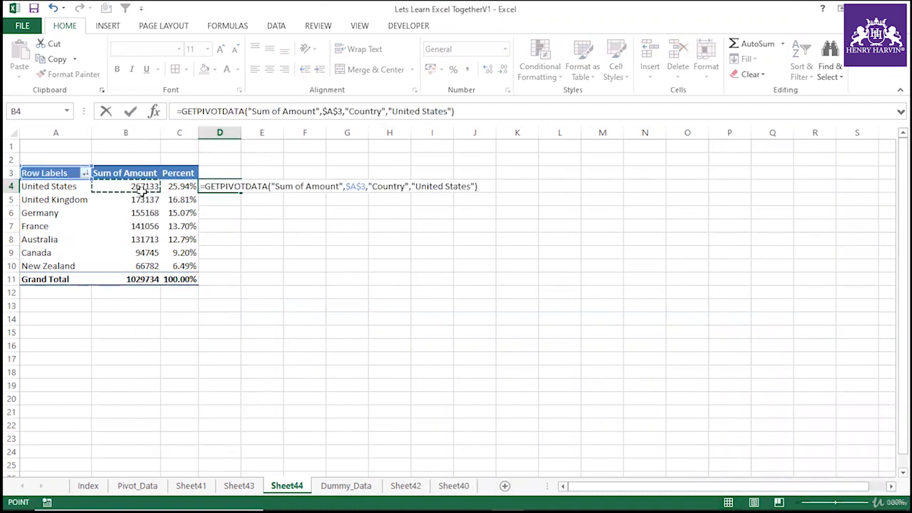
pyautogui.write('/')
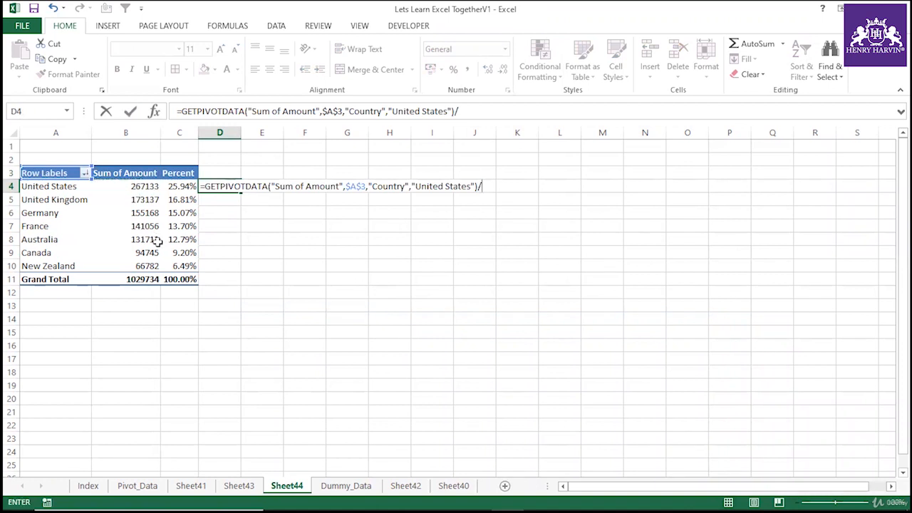
pyautogui.click(153, 279)
pyautogui.press('Return')
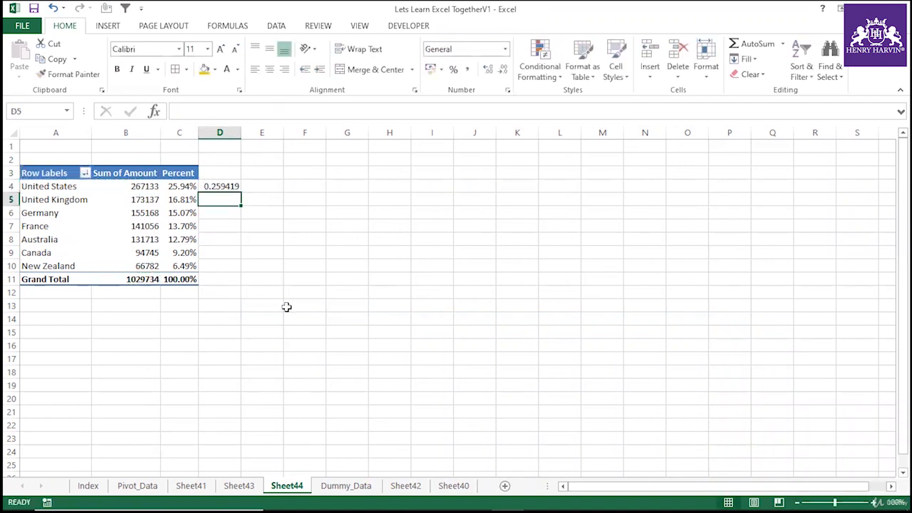
# Fill the D4 formula down to D10 and apply percentage format to the range.
pyautogui.click(231, 184)
pyautogui.moveTo(241, 192); pyautogui.dragTo(239, 272)
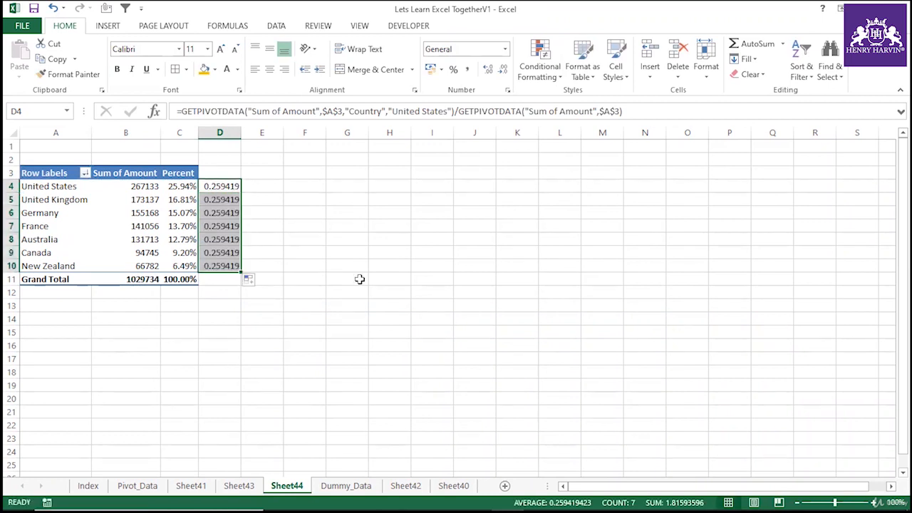
pyautogui.hotkey('ctrl', '5')
pyautogui.hotkey('ctrl', '5')
pyautogui.hotkey('ctrl', 'shift', '5')
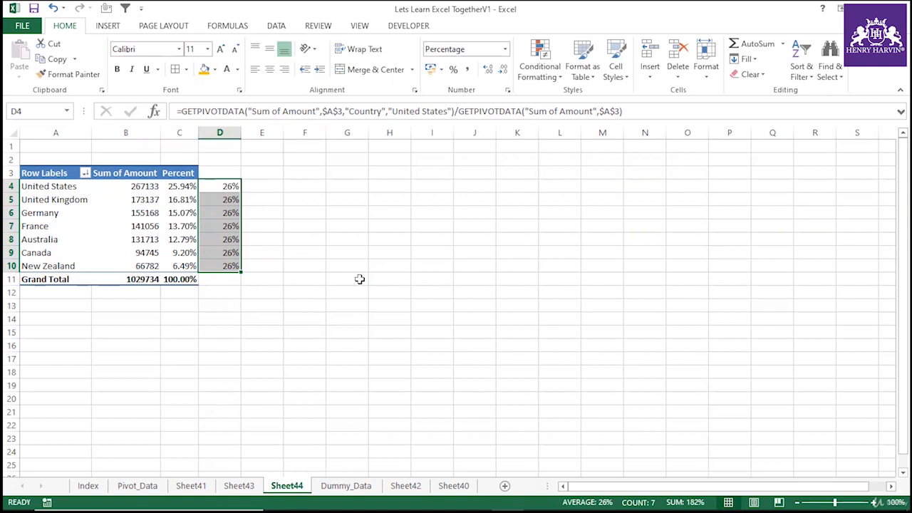
# Undo the percentage formatting and the fill-down in column D.
pyautogui.click(347, 278)
pyautogui.click(229, 197)
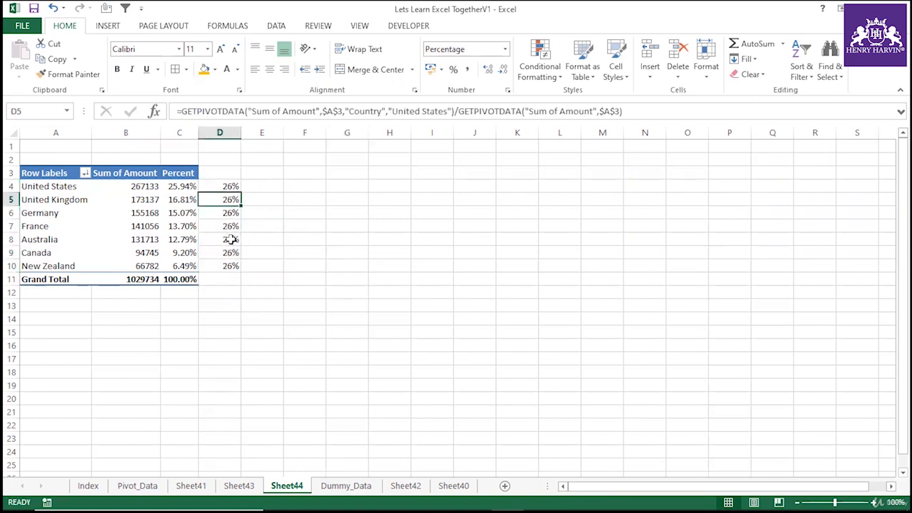
pyautogui.click(230, 212)
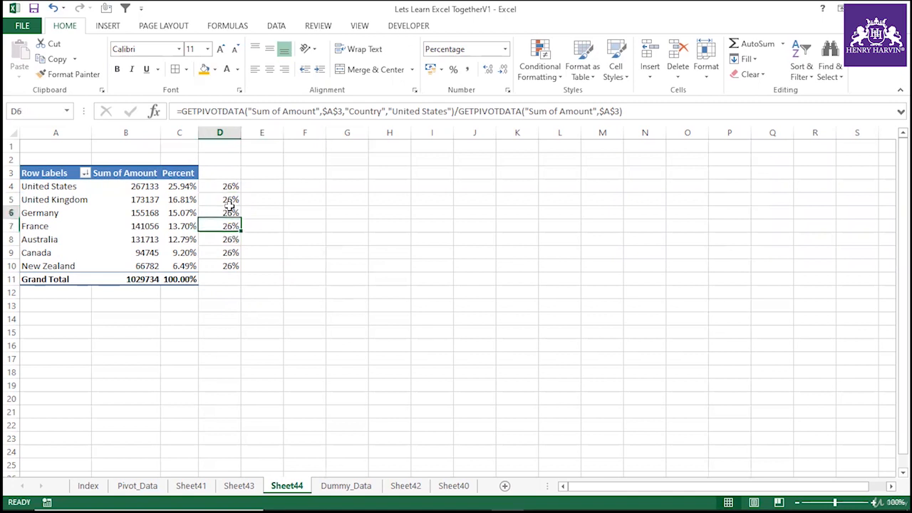
pyautogui.hotkey('ctrl', 'z')
pyautogui.hotkey('ctrl', 'z')
pyautogui.hotkey('ctrl', 'z')
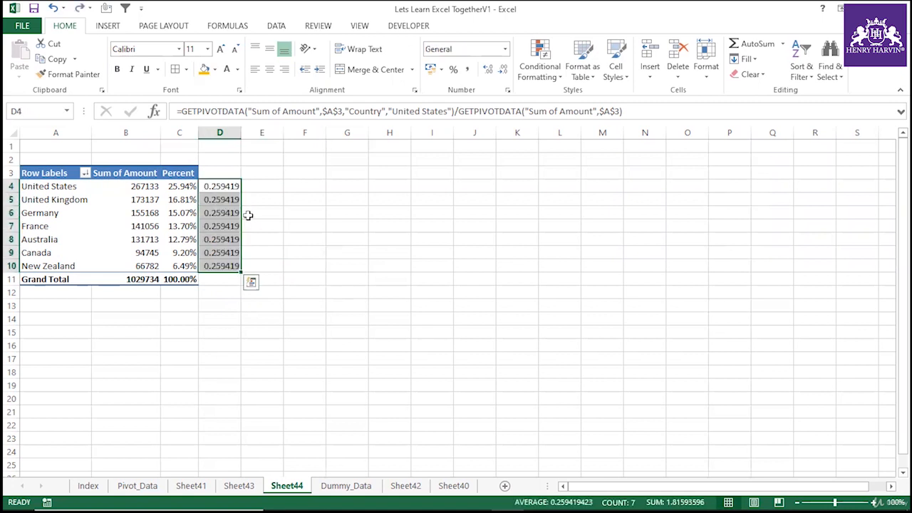
pyautogui.hotkey('ctrl', 'z')
# Change both $A$3 references in D4's GETPIVOTDATA formula to relative references.
pyautogui.click(247, 213)
pyautogui.click(224, 186)
pyautogui.click(345, 112)
pyautogui.moveTo(343, 111); pyautogui.dragTo(322, 111)
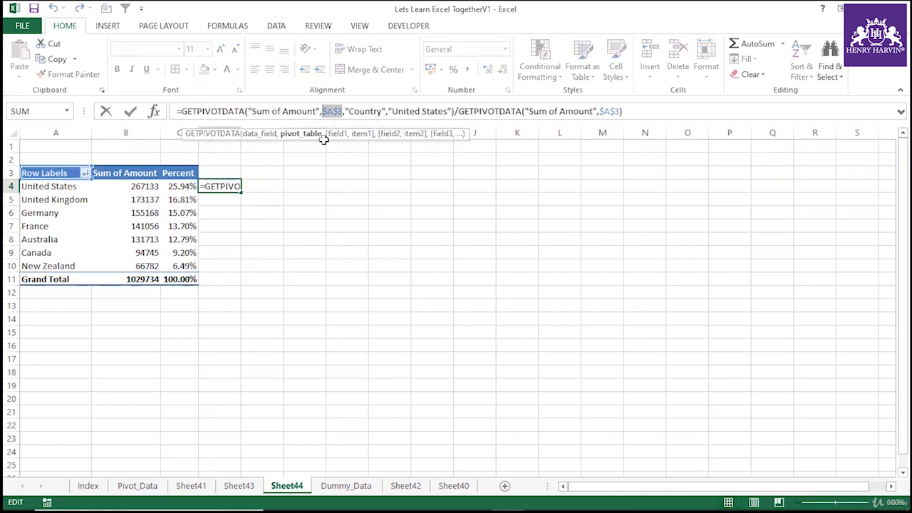
pyautogui.press('F4')
pyautogui.press('F4')
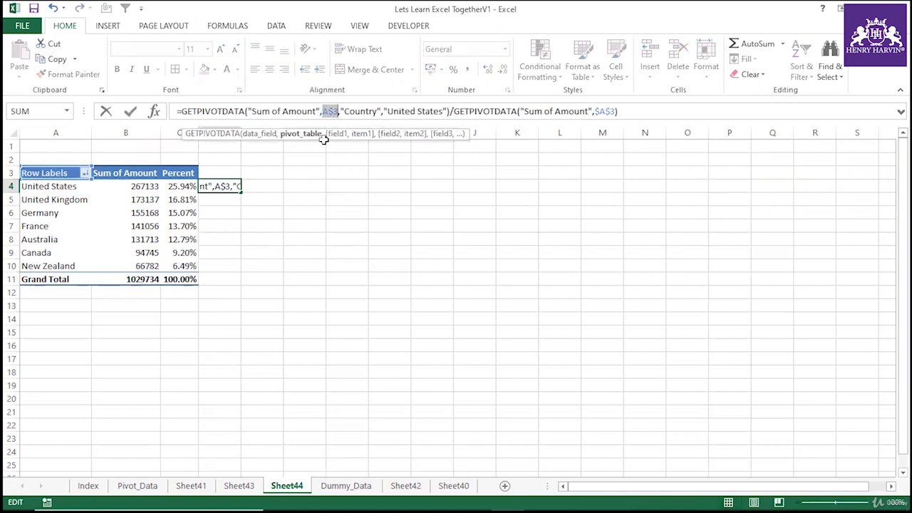
pyautogui.press('F4')
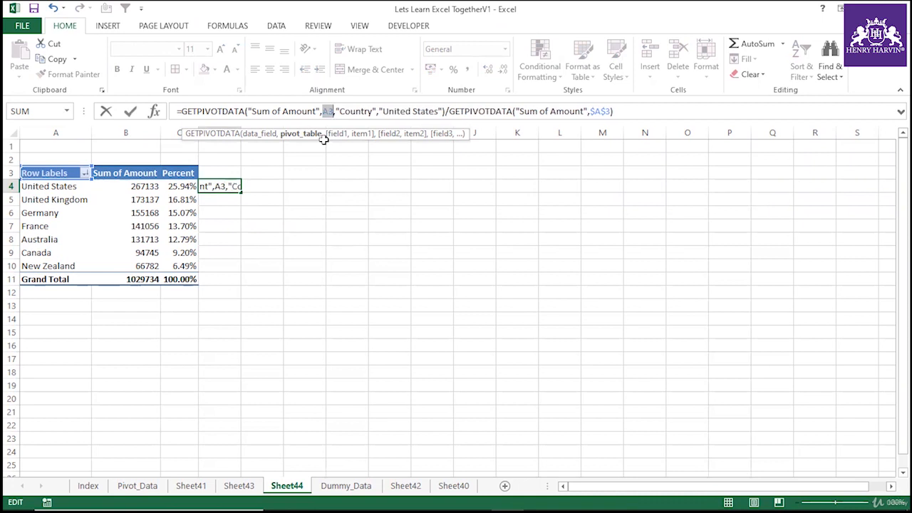
pyautogui.moveTo(611, 111); pyautogui.dragTo(589, 111)
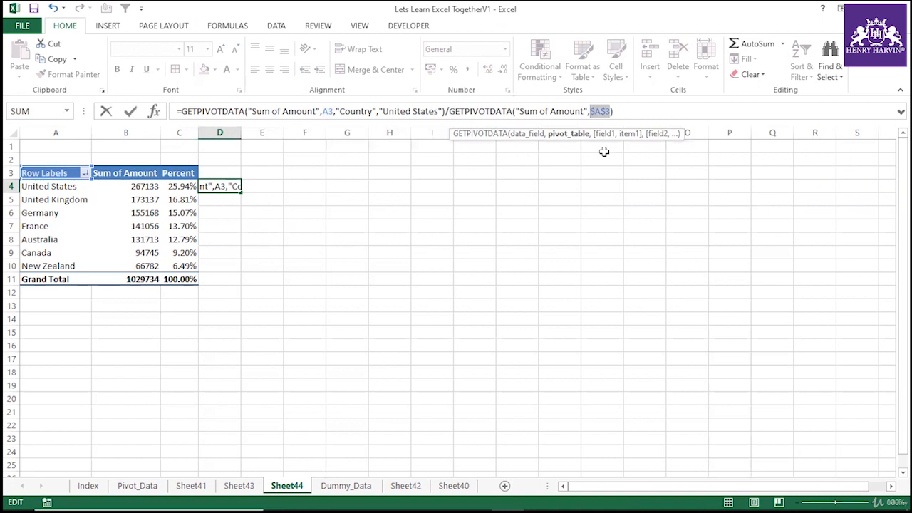
pyautogui.press('F4')
pyautogui.press('F4')
pyautogui.press('Return')
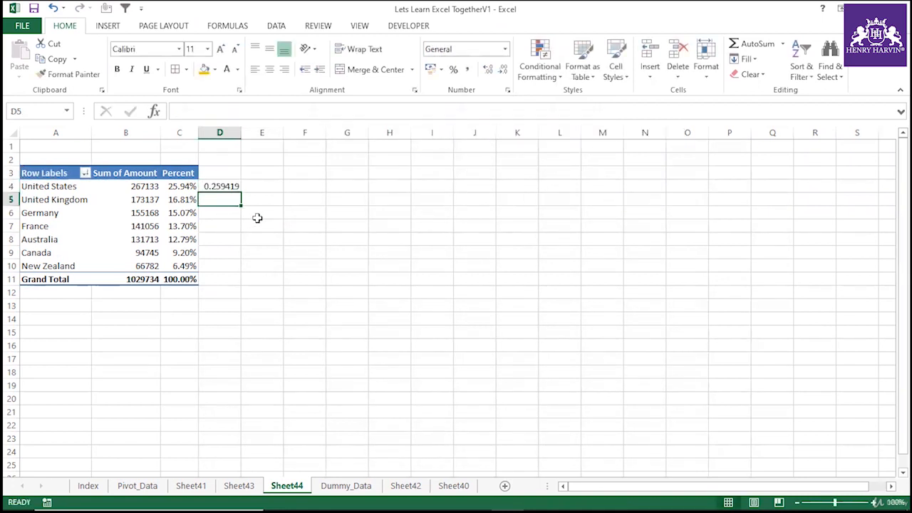
# Copy the D4 formula into D5, then clear both D5 and D4.
pyautogui.hotkey('ctrl', 'd')
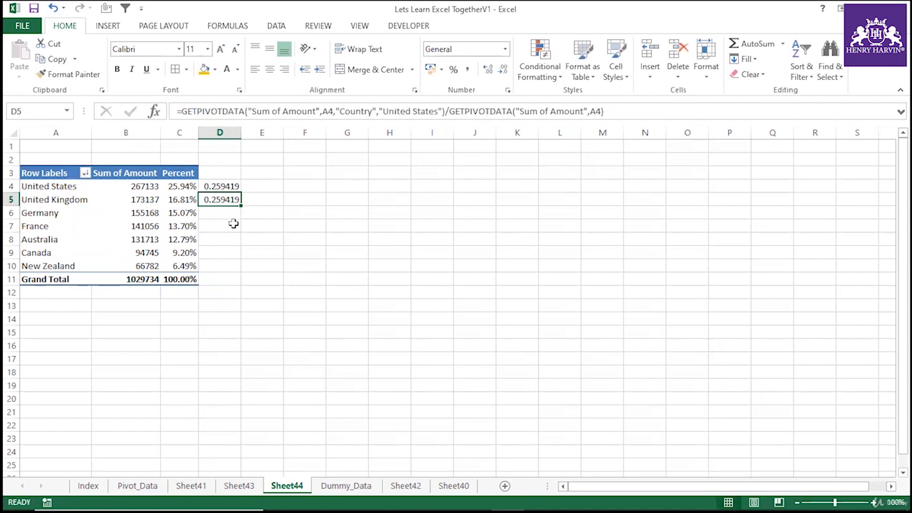
pyautogui.press('Delete')
pyautogui.click(238, 186)
pyautogui.press('Delete')
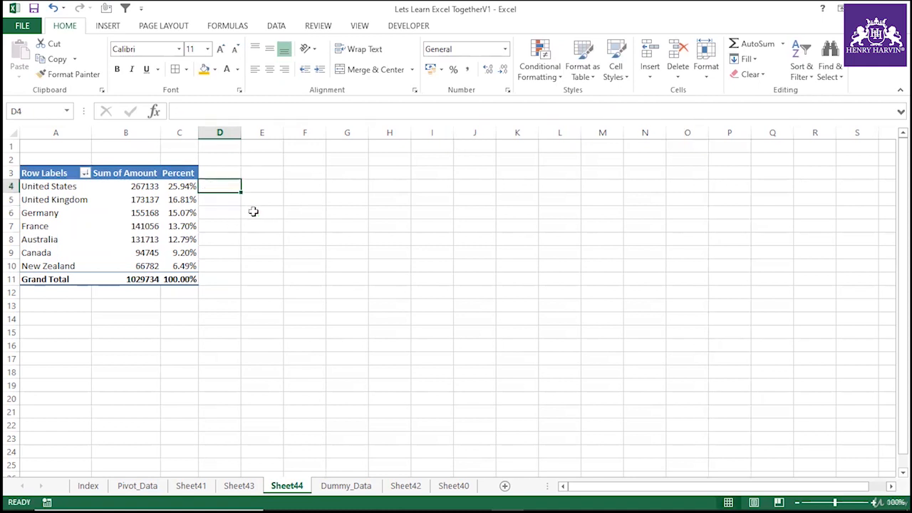
# Enter the formula =B4/B11 in D4.
pyautogui.write('=')
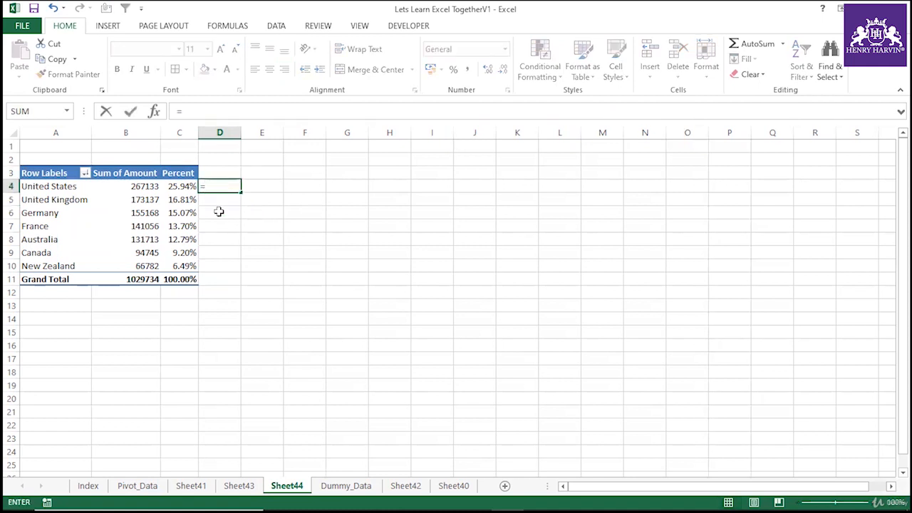
pyautogui.write('B4/')
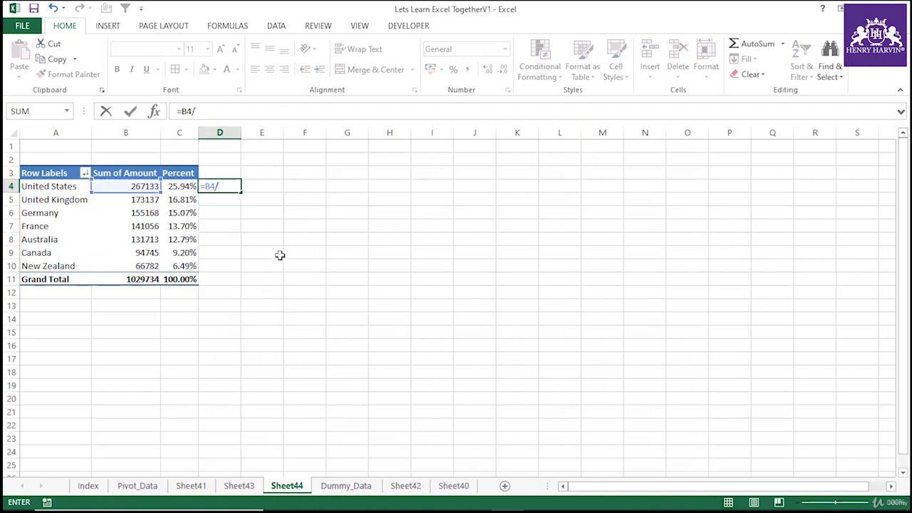
pyautogui.write('b11')
pyautogui.press('Return')
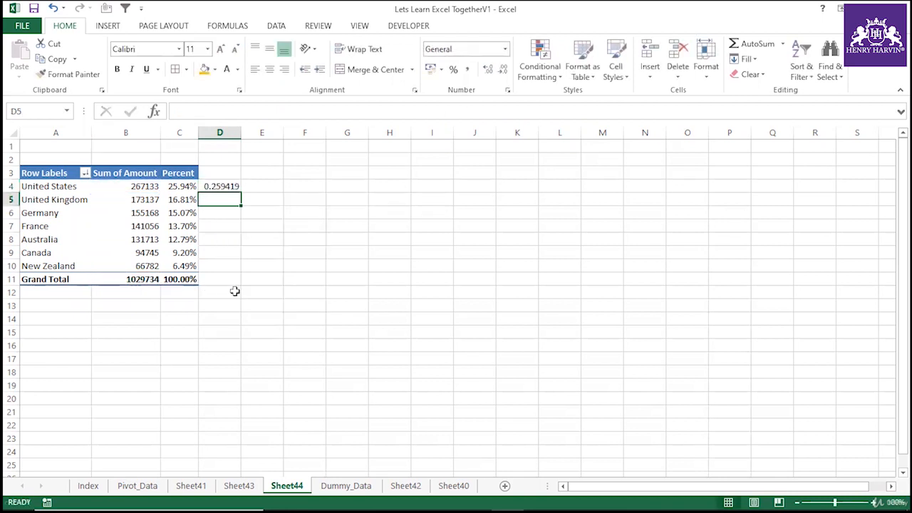
# Fill the D4 formula down to D10.
pyautogui.click(226, 186)
pyautogui.moveTo(241, 192); pyautogui.dragTo(242, 272)
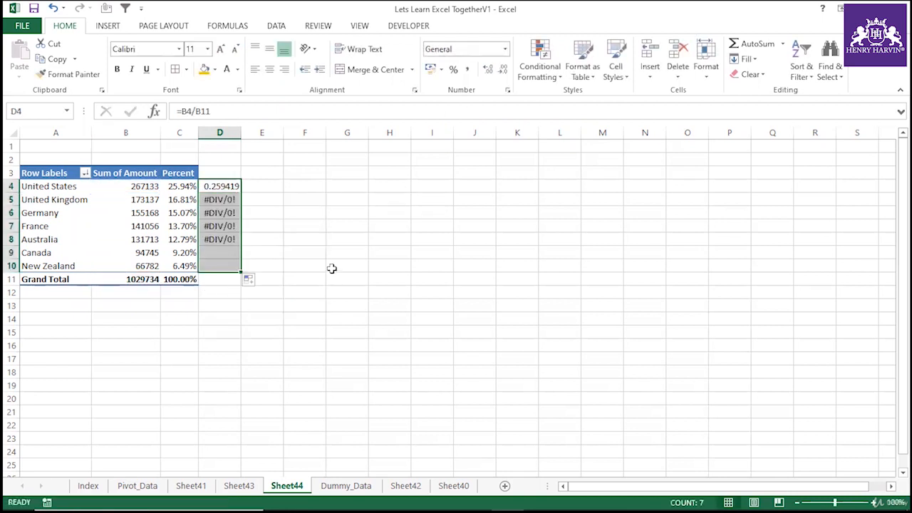
pyautogui.click(217, 200)
pyautogui.click(225, 184)
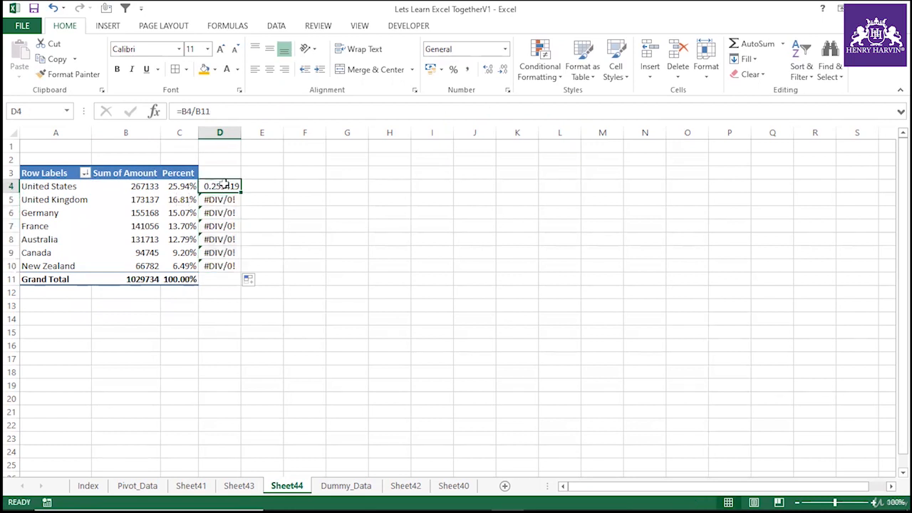
# Make the B11 reference in D4's formula absolute.
pyautogui.doubleClick(199, 111)
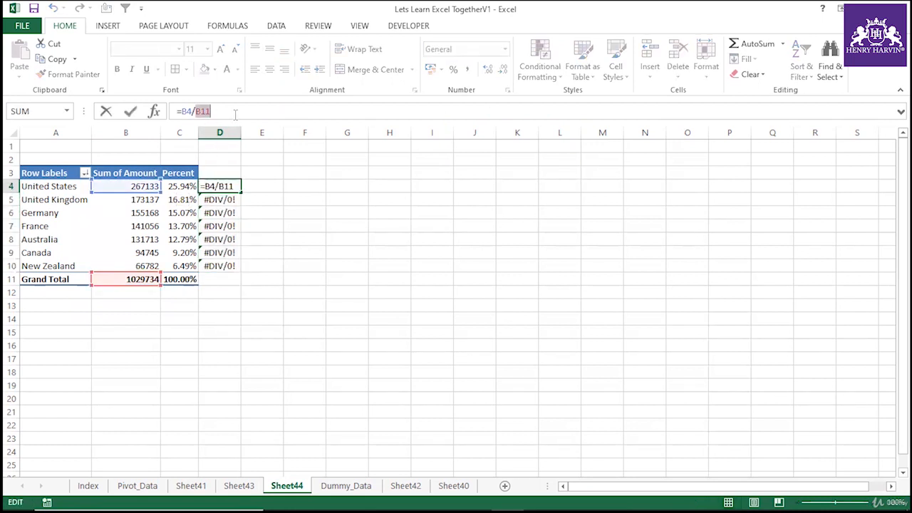
pyautogui.press('F4')
pyautogui.press('Return')
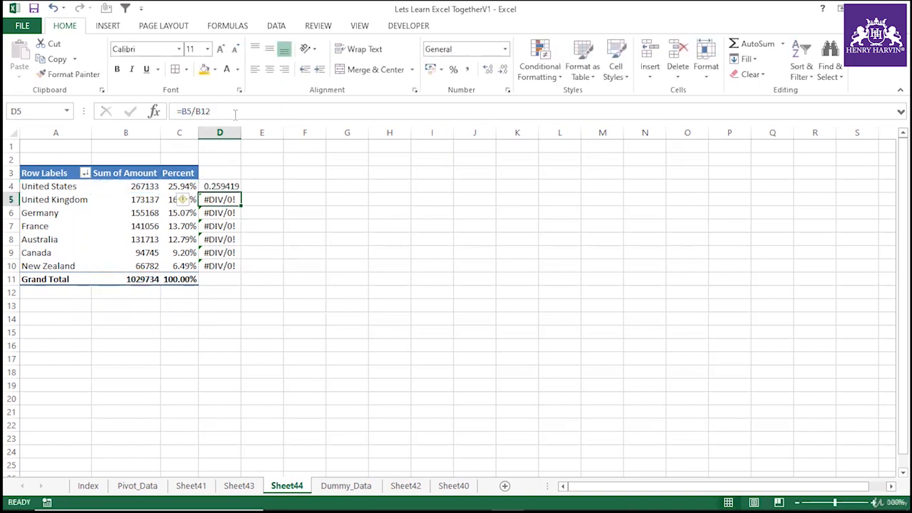
# Format the formula results in D4:D10 as percentages.
pyautogui.click(227, 184)
pyautogui.moveTo(241, 191); pyautogui.dragTo(242, 269)
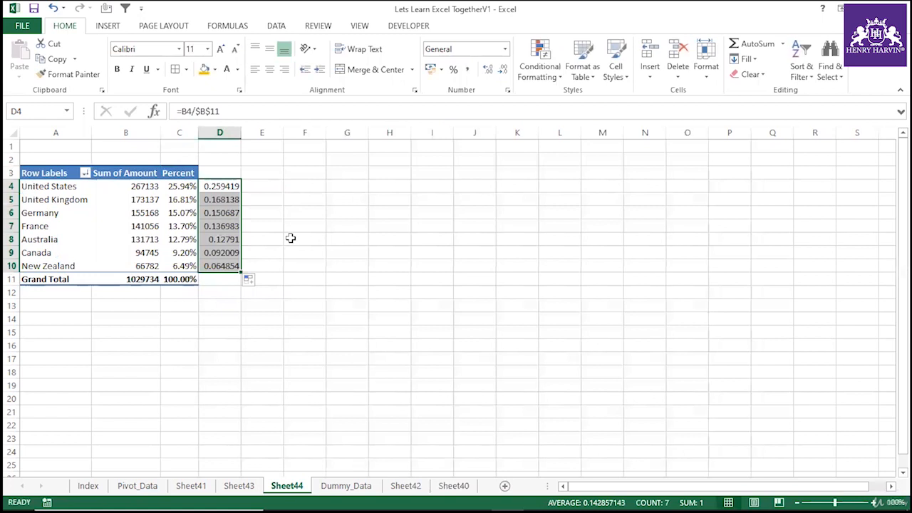
pyautogui.hotkey('ctrl', 'shift', '5')
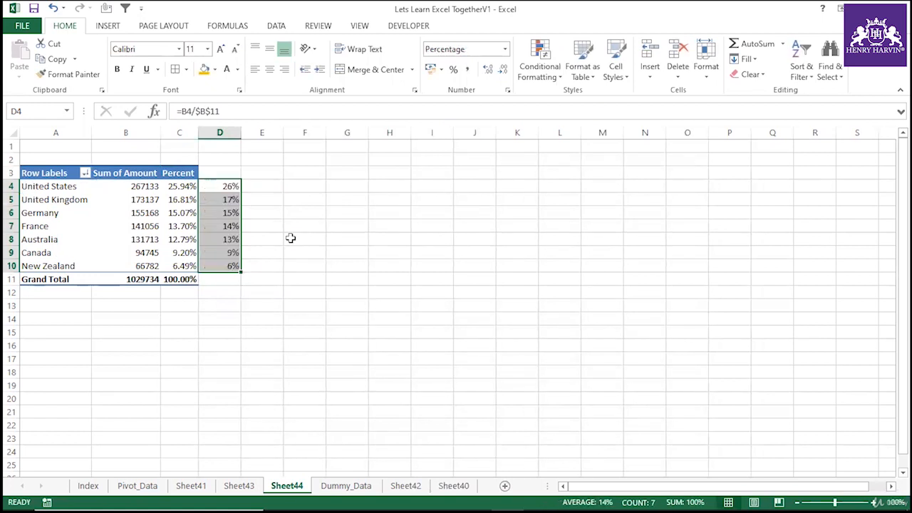
# Enter the note ctrl+Shift+5 in F2 and autofit column F to it.
pyautogui.click(302, 164)
pyautogui.write('ctrl+Shift+')
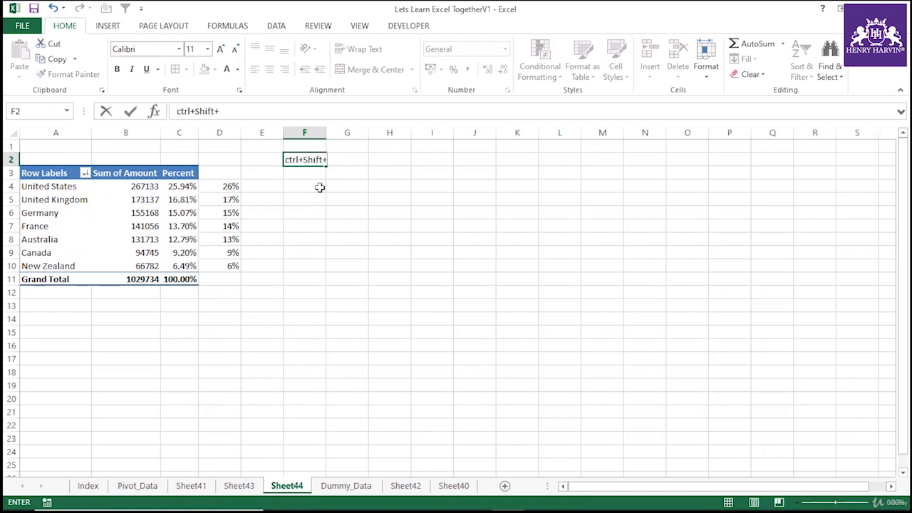
pyautogui.write('5')
pyautogui.press('Return')
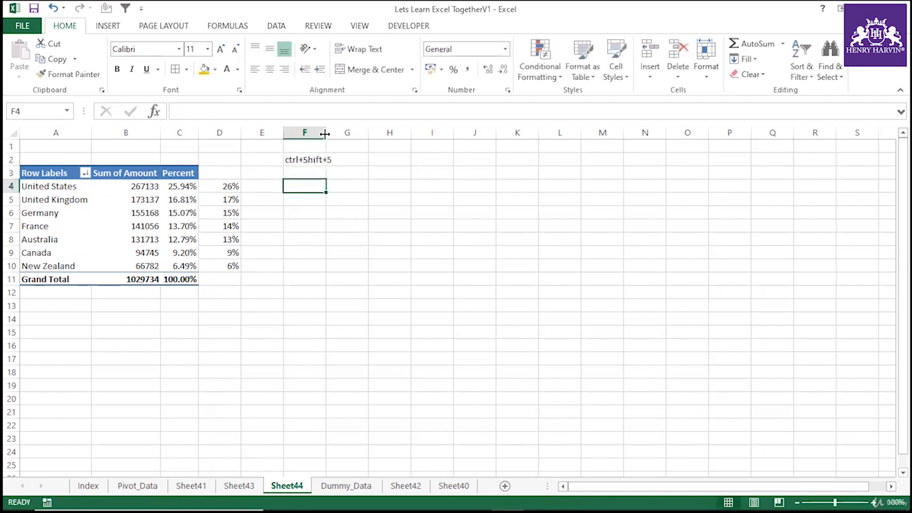
pyautogui.doubleClick(326, 133)
# Enter the label % format in G2 beside the shortcut note.
pyautogui.click(358, 161)
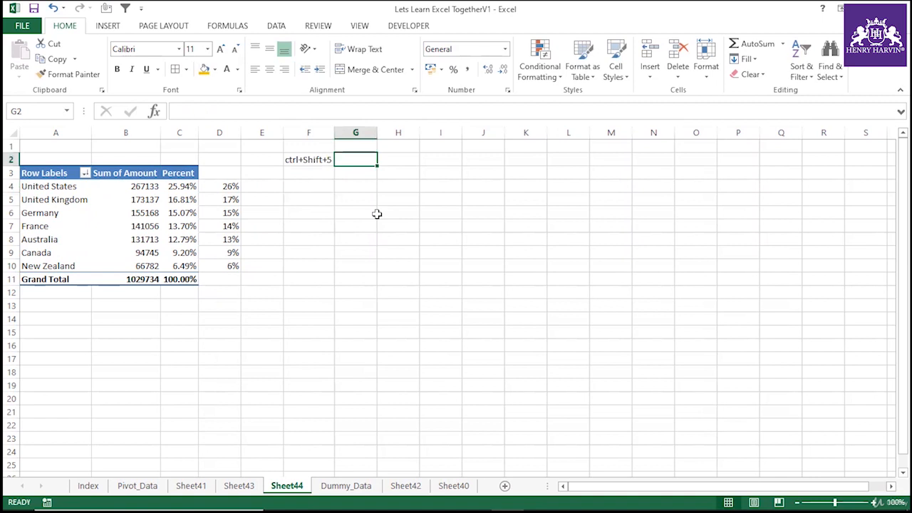
pyautogui.write('% for')
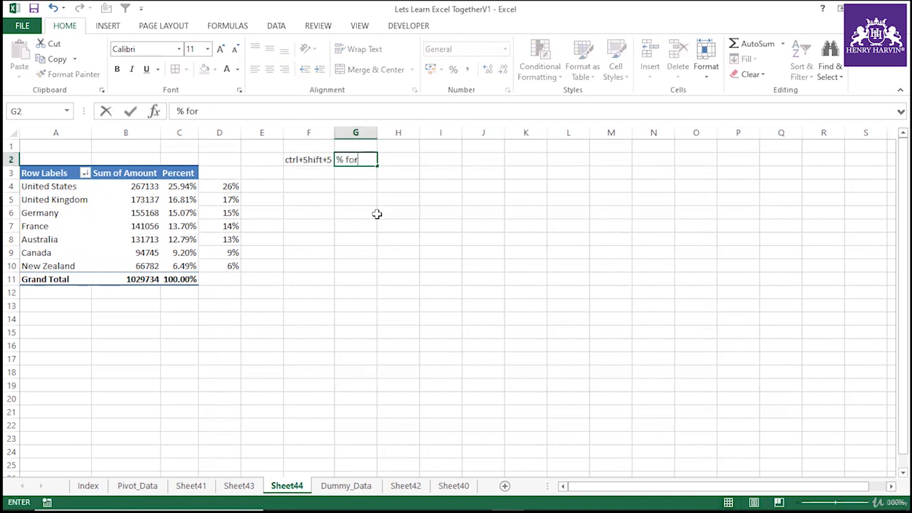
pyautogui.click(368, 215)
# Inspect the pivot's amount and percent cells one by one.
pyautogui.click(151, 237)
pyautogui.click(151, 211)
pyautogui.press('Right')
pyautogui.click(97, 213)
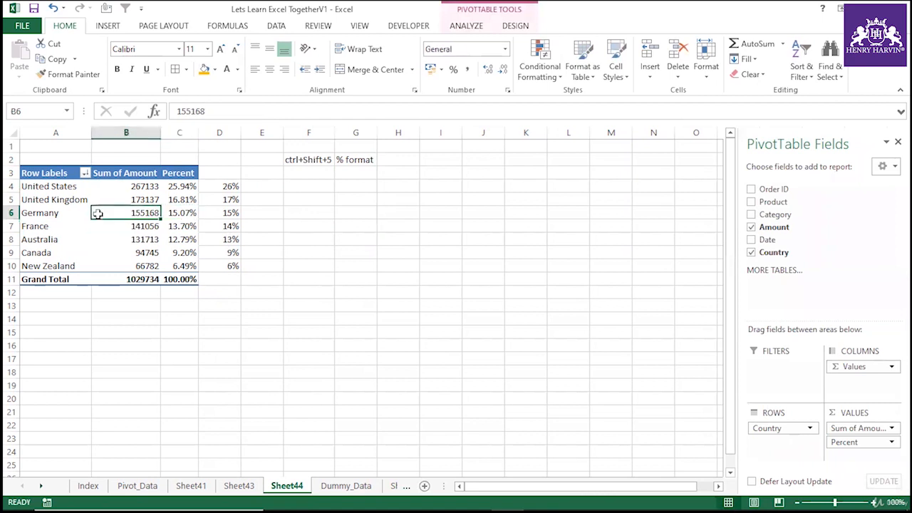
pyautogui.click(173, 200)
pyautogui.click(97, 213)
pyautogui.click(185, 226)
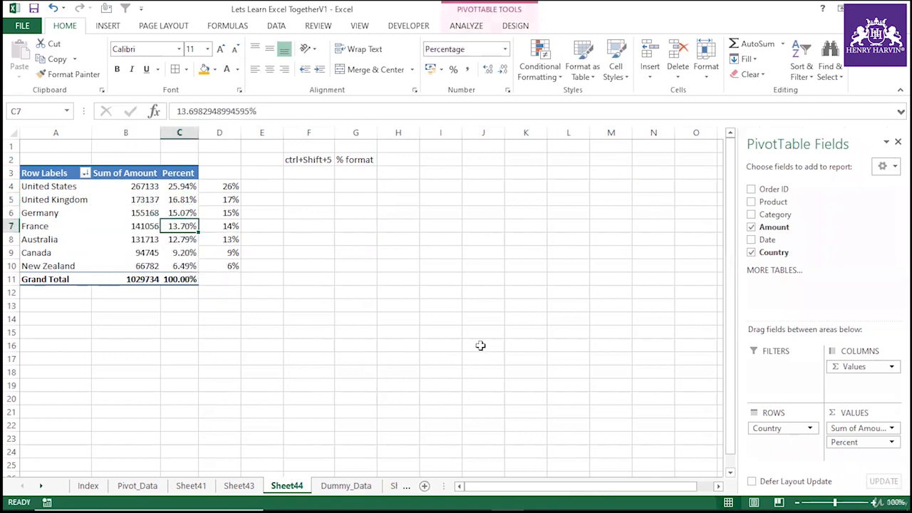
pyautogui.click(291, 294)
# Remove the Percent field from the pivot's values.
pyautogui.click(225, 132)
pyautogui.click(169, 227)
pyautogui.moveTo(859, 442); pyautogui.dragTo(810, 305)
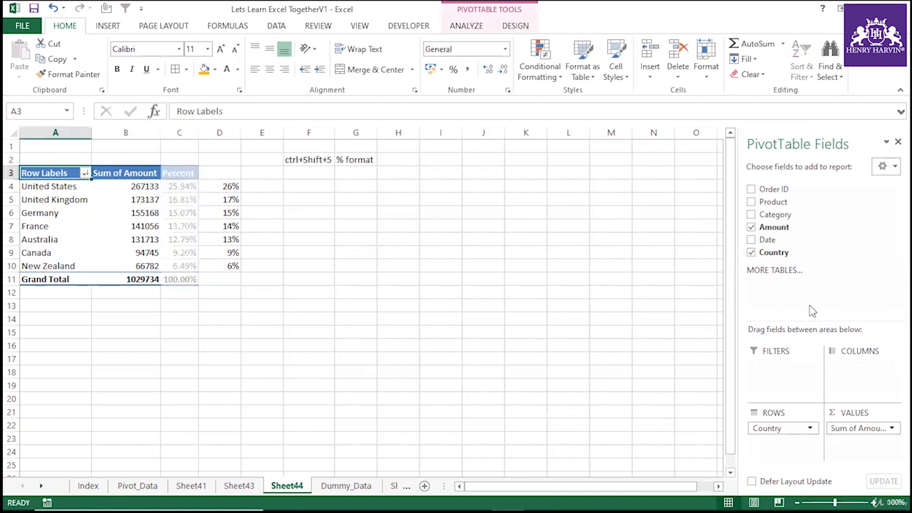
# Clear the percentage formulas from column D.
pyautogui.click(233, 133)
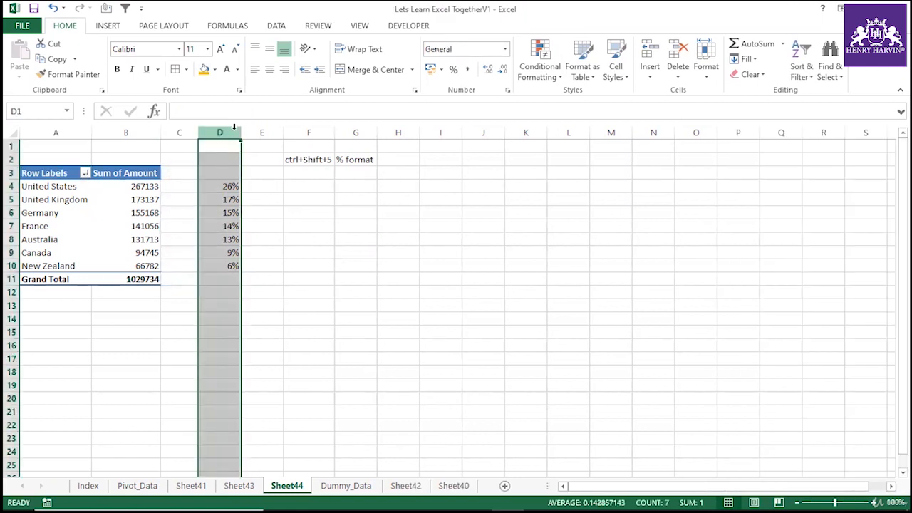
pyautogui.click(382, 288)
pyautogui.click(146, 240)
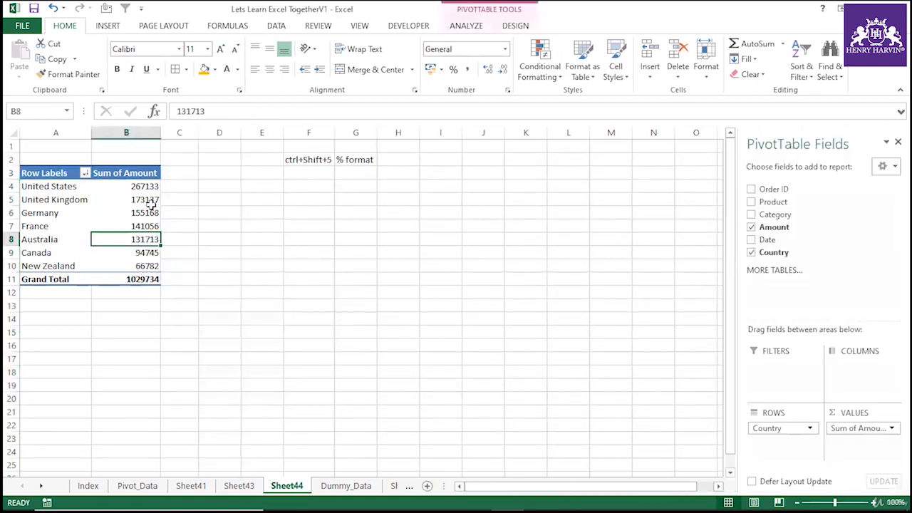
# Show the Sum of Amount values as % of Parent Row Total.
pyautogui.click(137, 199)
pyautogui.rightClick(145, 200)
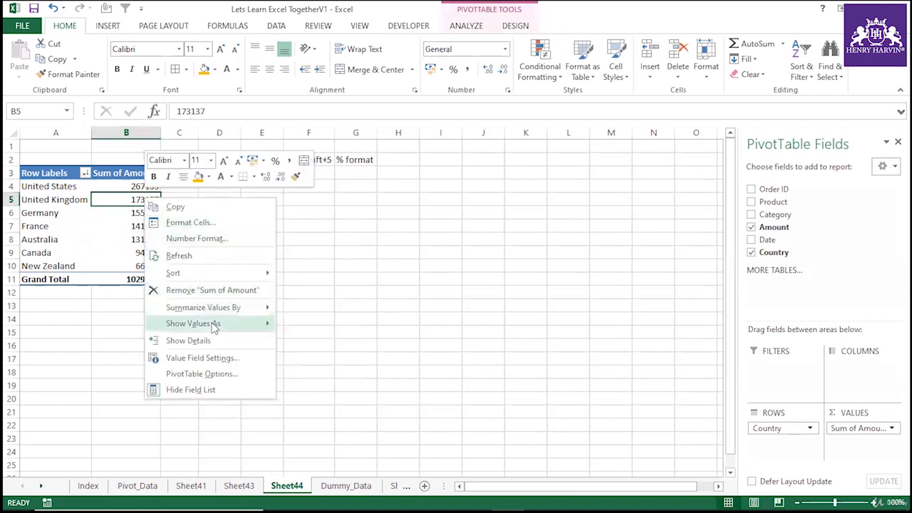
pyautogui.moveTo(210, 323)
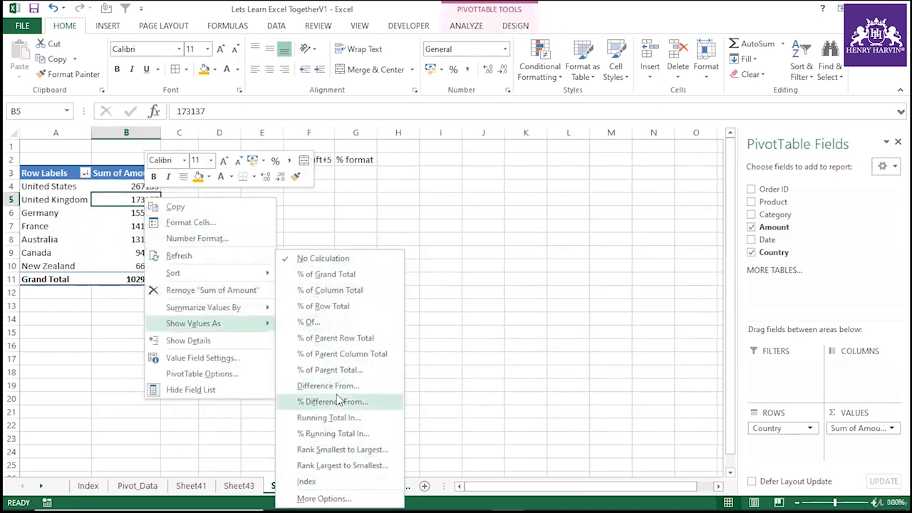
pyautogui.click(344, 340)
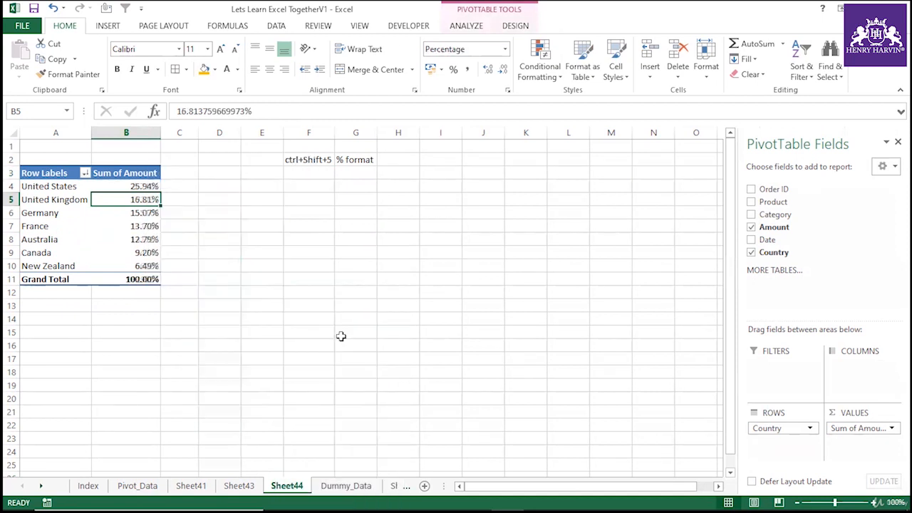
# Summarize the percentage values by Count.
pyautogui.rightClick(148, 227)
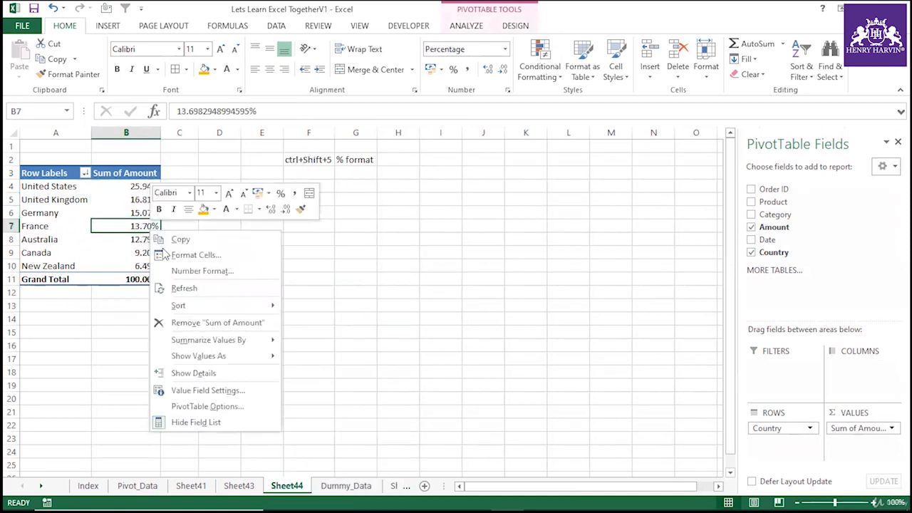
pyautogui.moveTo(216, 342)
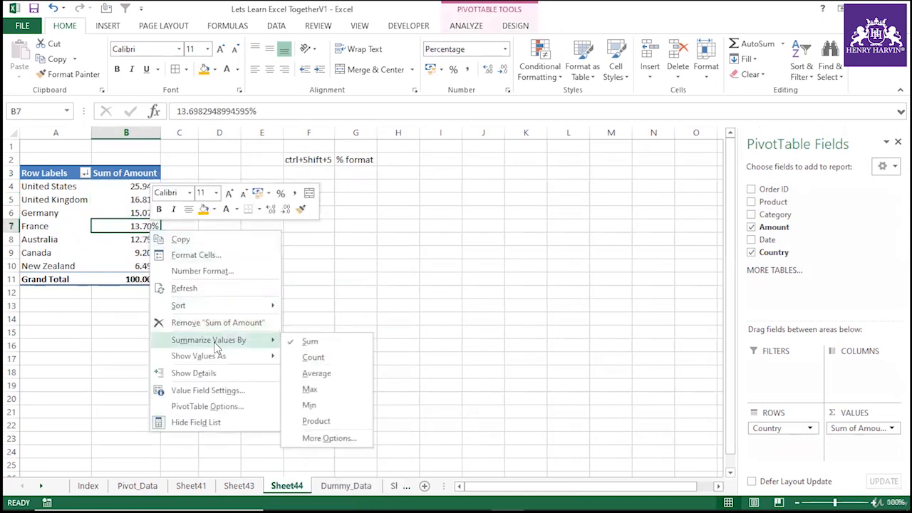
pyautogui.click(314, 358)
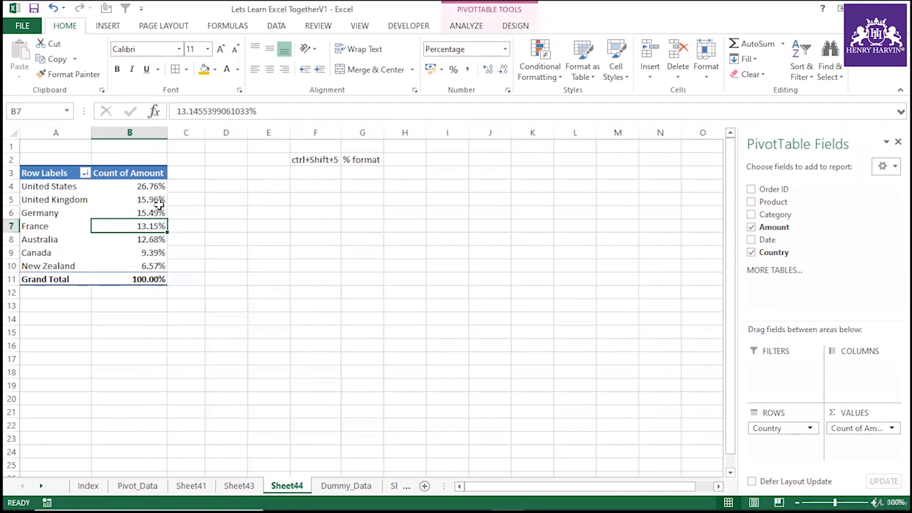
# Undo the last three changes.
pyautogui.hotkey('ctrl', 'z')
pyautogui.hotkey('ctrl', 'z')
pyautogui.hotkey('ctrl', 'z')
pyautogui.hotkey('ctrl', 'z')
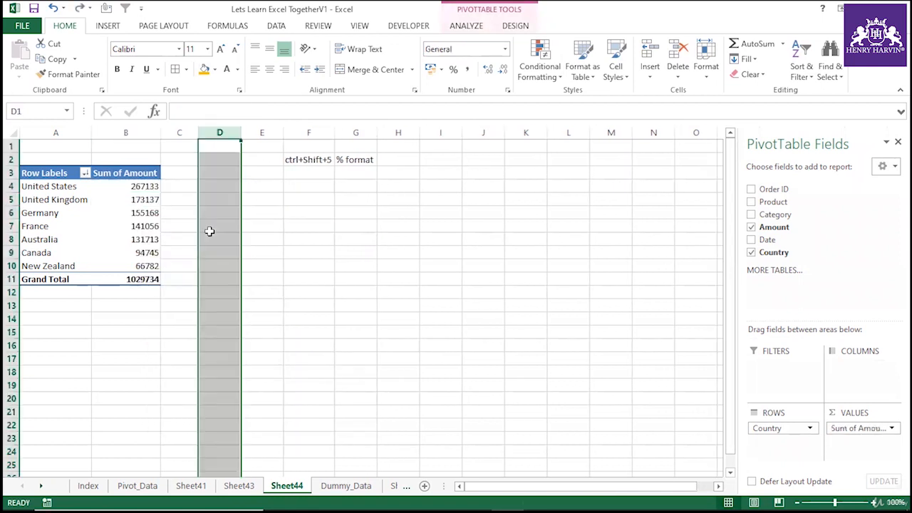
# Summarize the pivot's Amount values by Count.
pyautogui.click(348, 265)
pyautogui.rightClick(137, 207)
pyautogui.moveTo(207, 322)
pyautogui.click(302, 334)
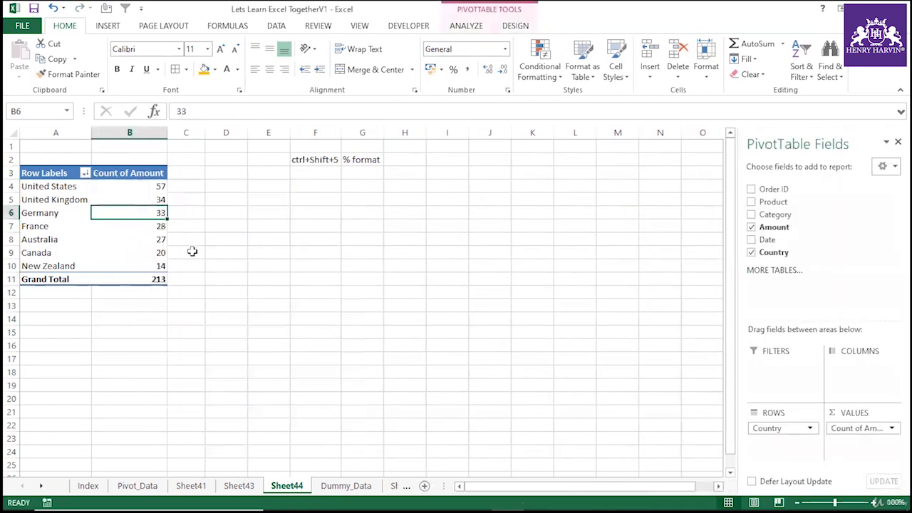
pyautogui.click(858, 428)
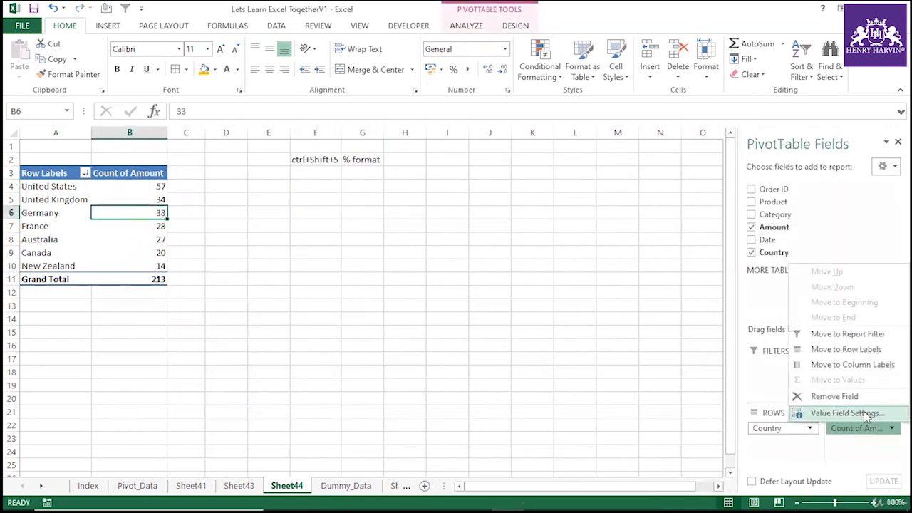
pyautogui.click(862, 413)
pyautogui.scroll(-2, 463, 276)
pyautogui.scroll(2, 465, 286)
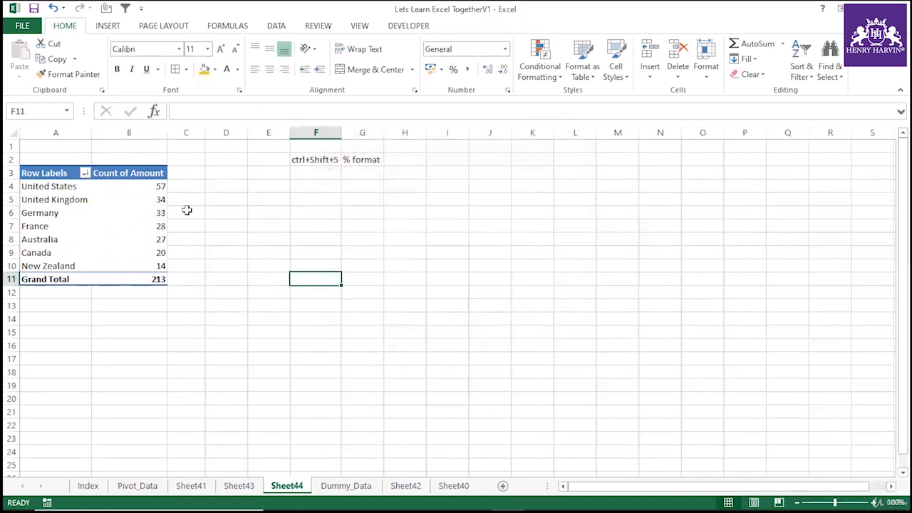
# Summarize the values by Max and select the resulting value cells.
pyautogui.rightClick(146, 206)
pyautogui.moveTo(213, 316)
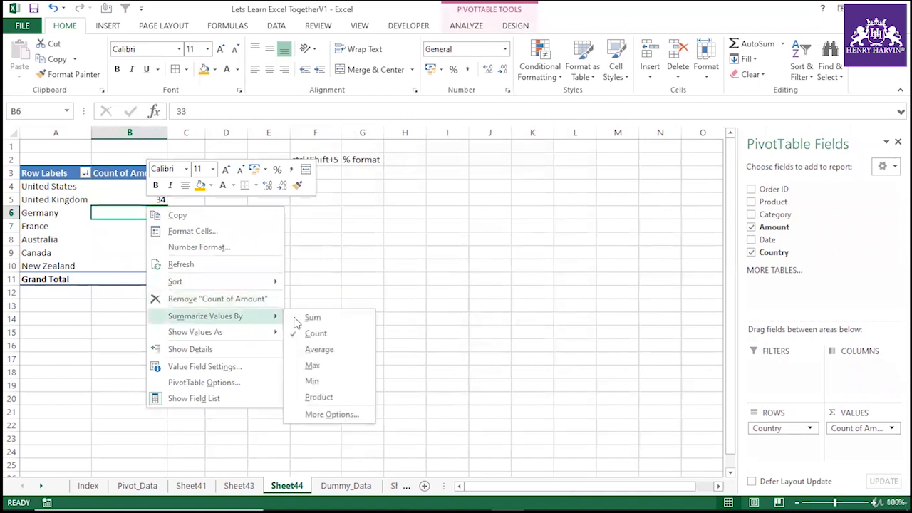
pyautogui.click(316, 367)
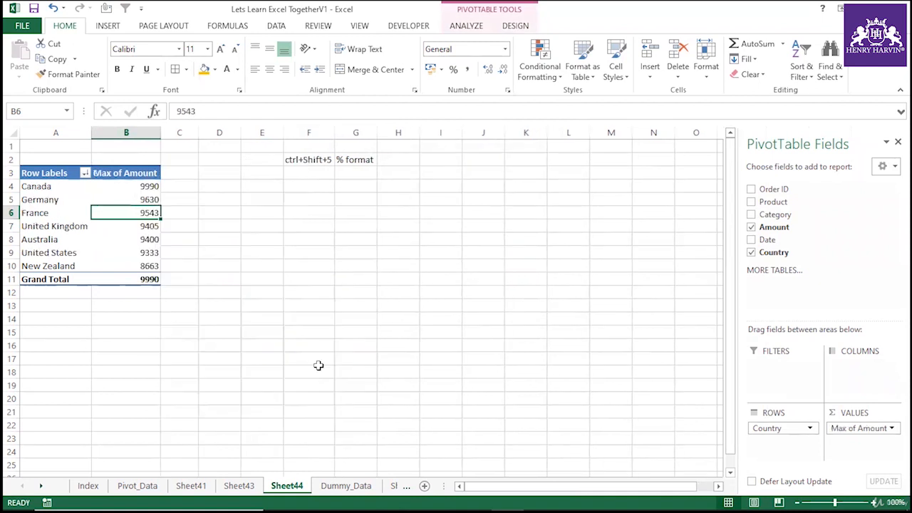
pyautogui.click(246, 290)
pyautogui.moveTo(149, 186); pyautogui.dragTo(148, 262)
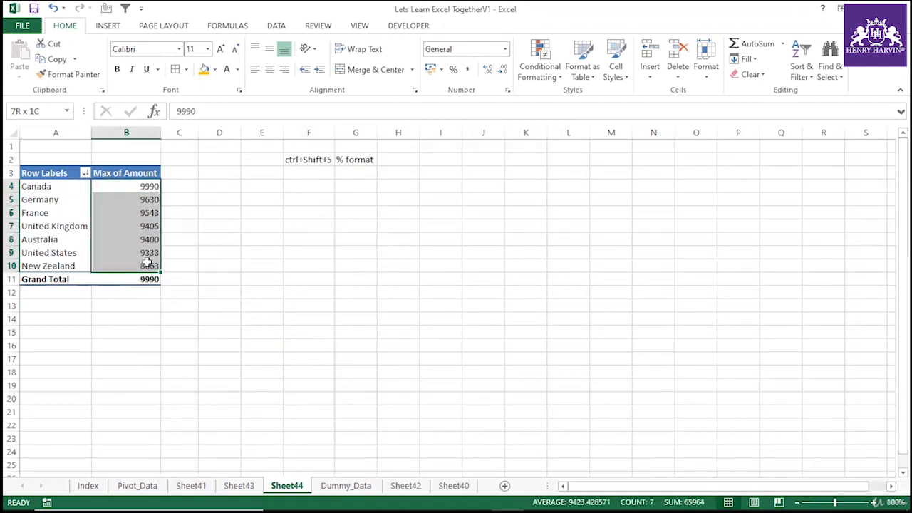
pyautogui.click(216, 253)
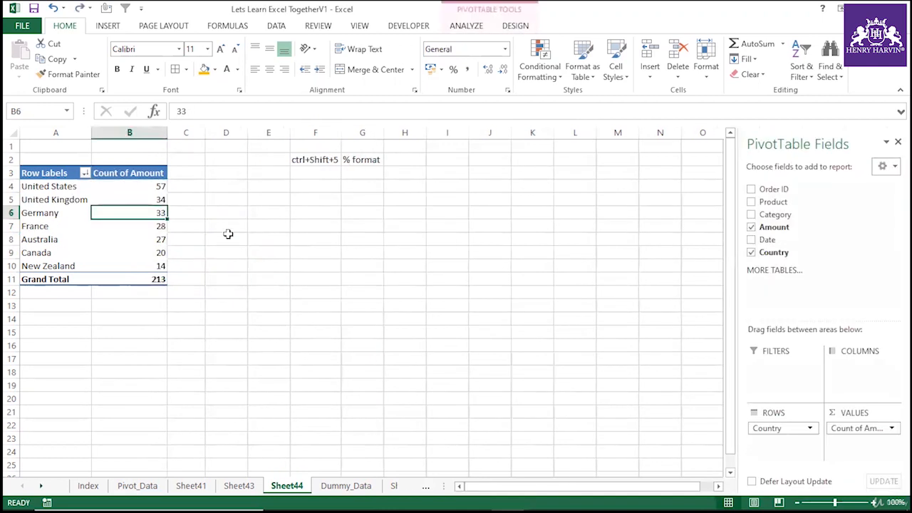
# Remove the Country field from the pivot's rows.
pyautogui.rightClick(157, 199)
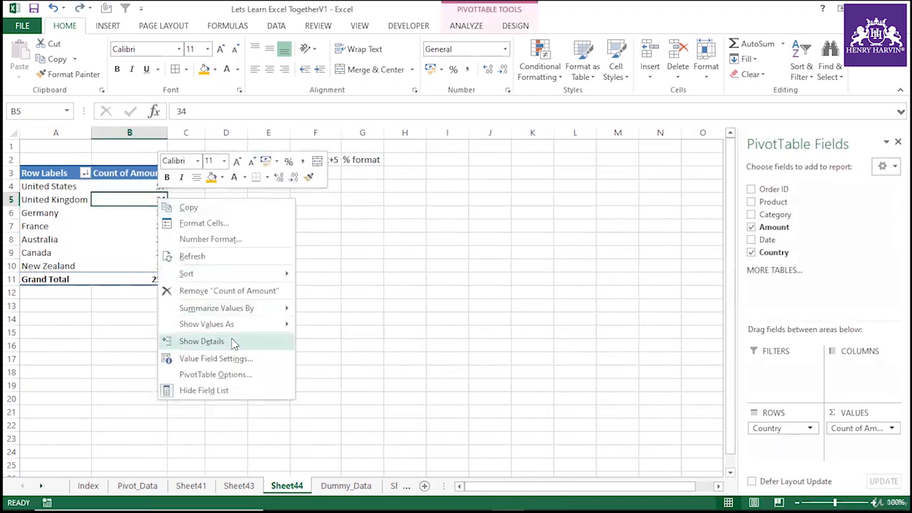
pyautogui.click(332, 293)
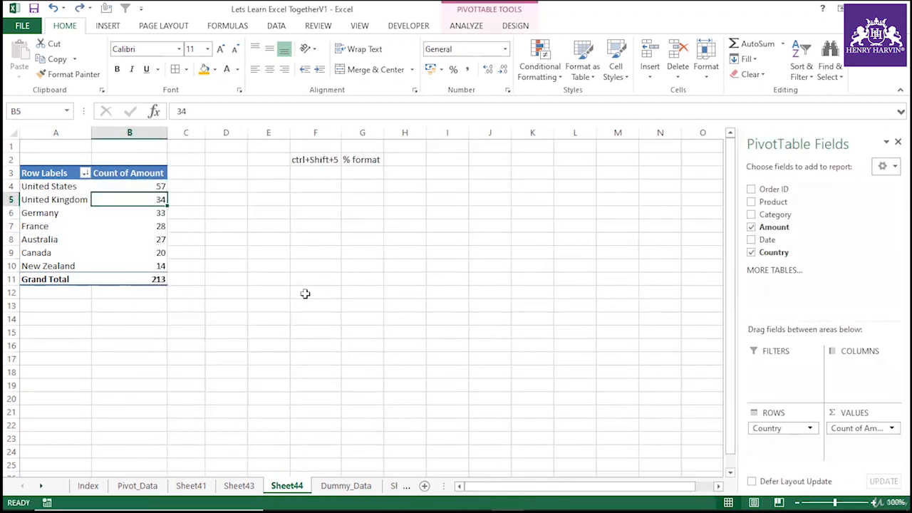
pyautogui.click(271, 306)
pyautogui.click(62, 162)
pyautogui.click(72, 173)
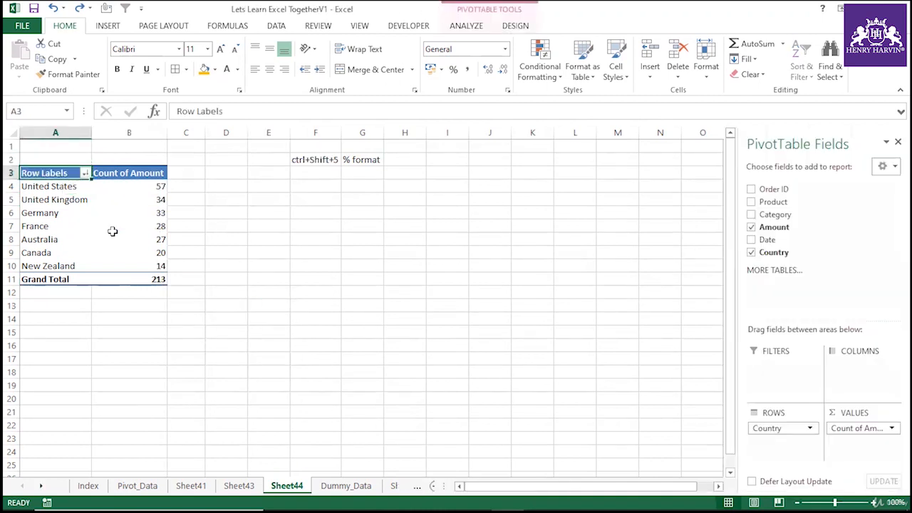
pyautogui.click(226, 239)
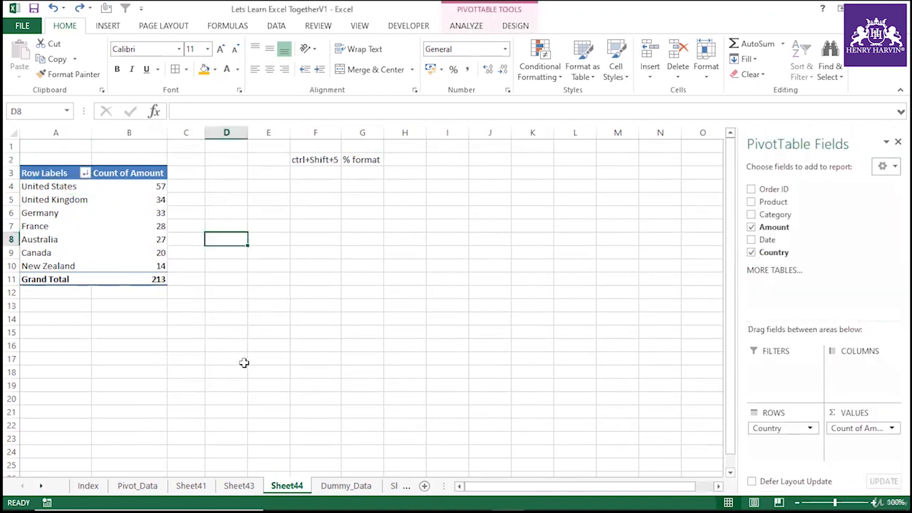
pyautogui.click(119, 238)
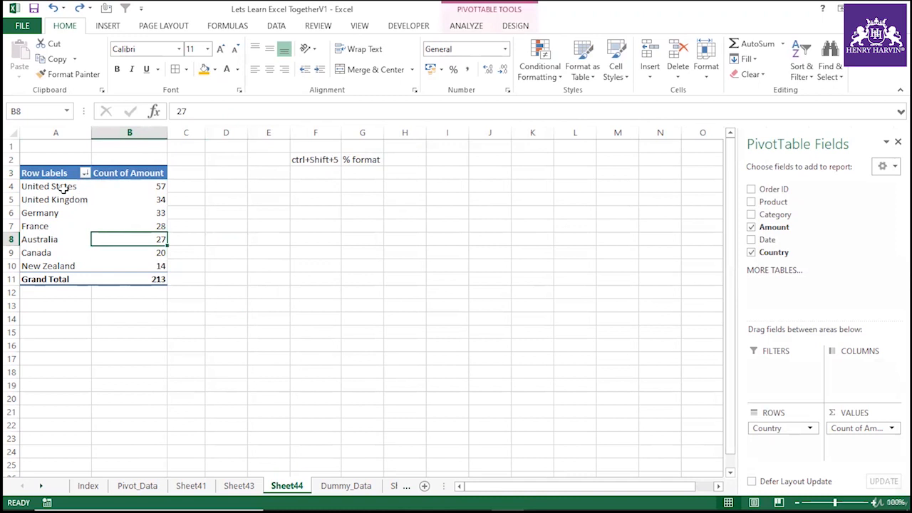
pyautogui.moveTo(777, 427); pyautogui.dragTo(823, 245)
# Copy columns A to F of the Dummy_Data sheet.
pyautogui.click(238, 485)
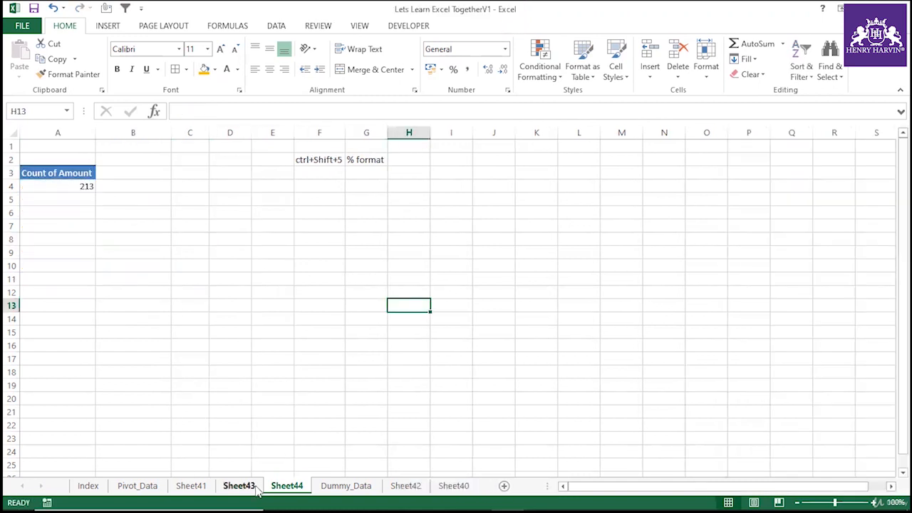
pyautogui.click(332, 487)
pyautogui.click(374, 246)
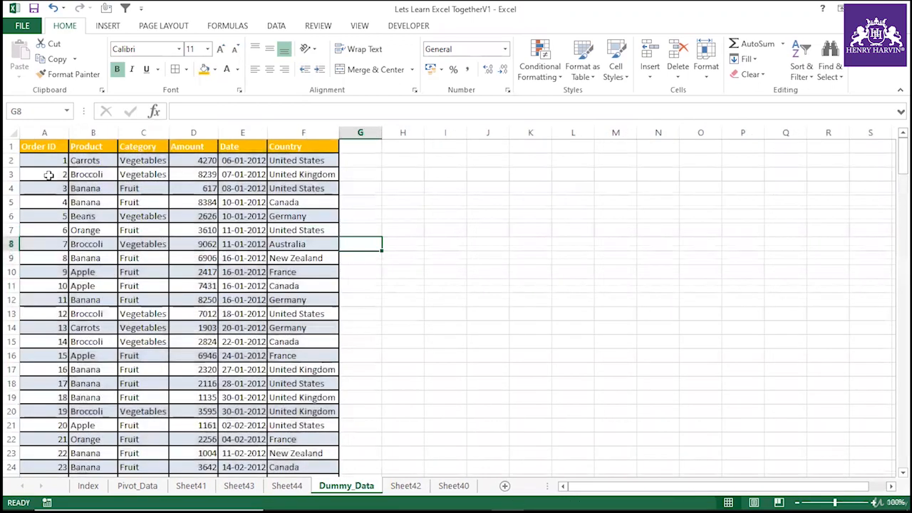
pyautogui.moveTo(56, 131); pyautogui.dragTo(294, 136)
pyautogui.hotkey('ctrl', 'c')
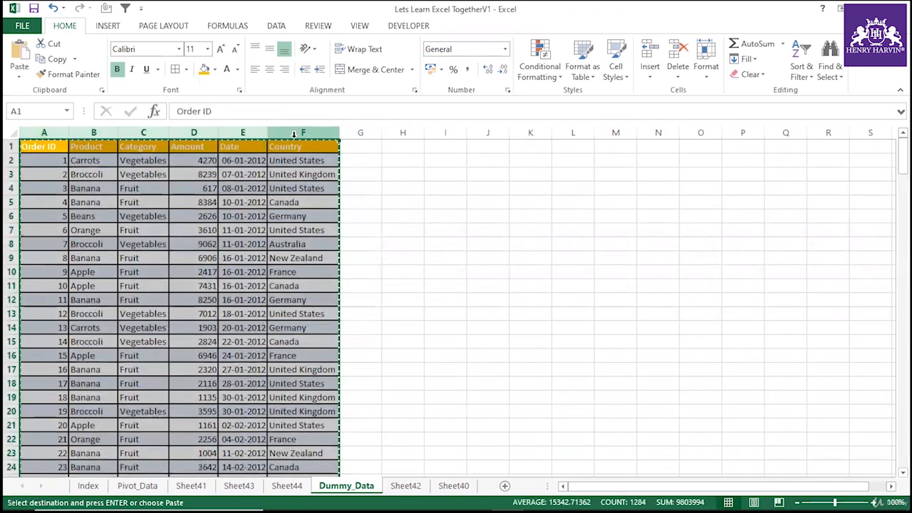
# Switch to the Book1 workbook and paste the copied data into Sheet1.
pyautogui.hotkey('alt', 'Tab')
pyautogui.hotkey('ctrl', 'v')
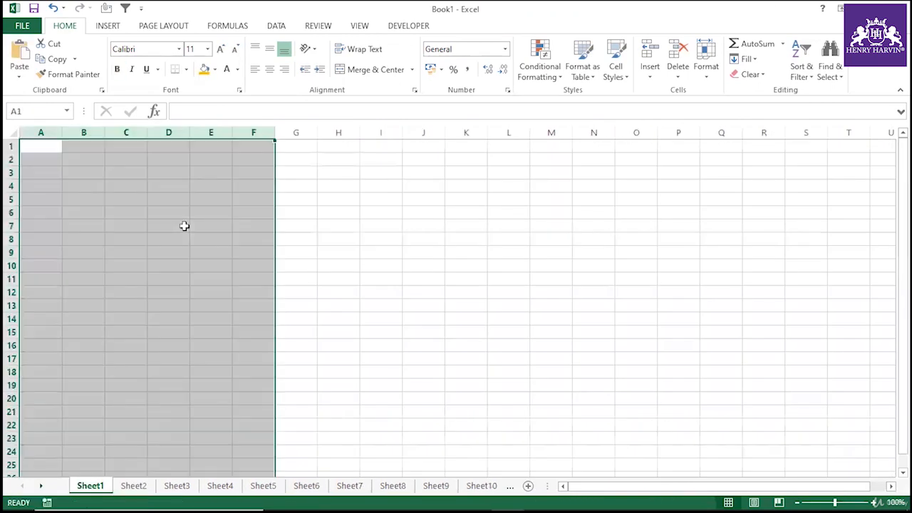
pyautogui.click(412, 263)
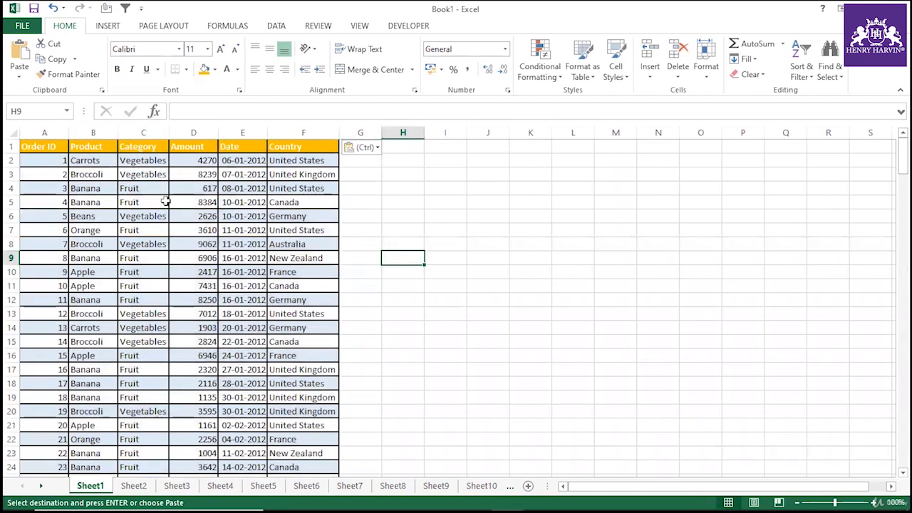
pyautogui.moveTo(45, 146); pyautogui.dragTo(308, 326)
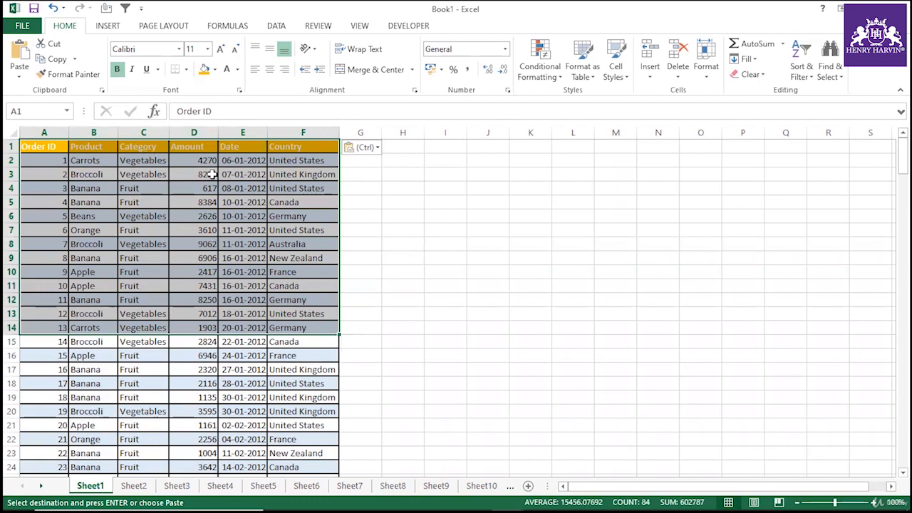
pyautogui.click(135, 487)
pyautogui.click(172, 487)
pyautogui.click(214, 487)
pyautogui.click(257, 487)
pyautogui.click(300, 488)
pyautogui.click(344, 487)
pyautogui.click(387, 488)
pyautogui.click(97, 489)
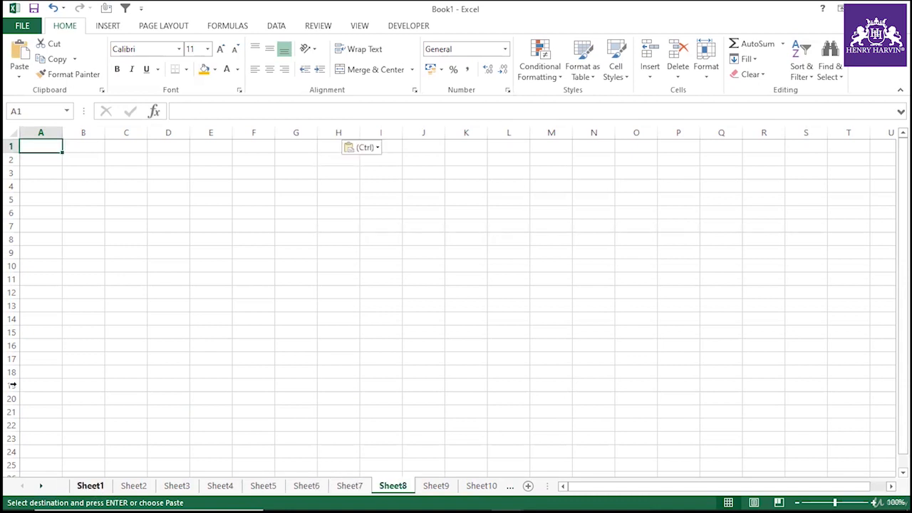
# Turn on filter drop-downs for the data's header row.
pyautogui.click(238, 273)
pyautogui.click(143, 145)
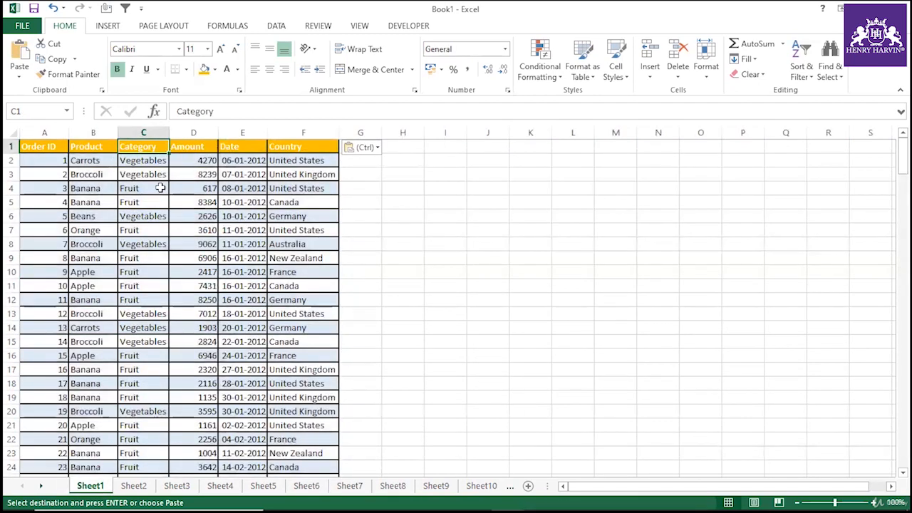
pyautogui.hotkey('ctrl', 'shift', 'l')
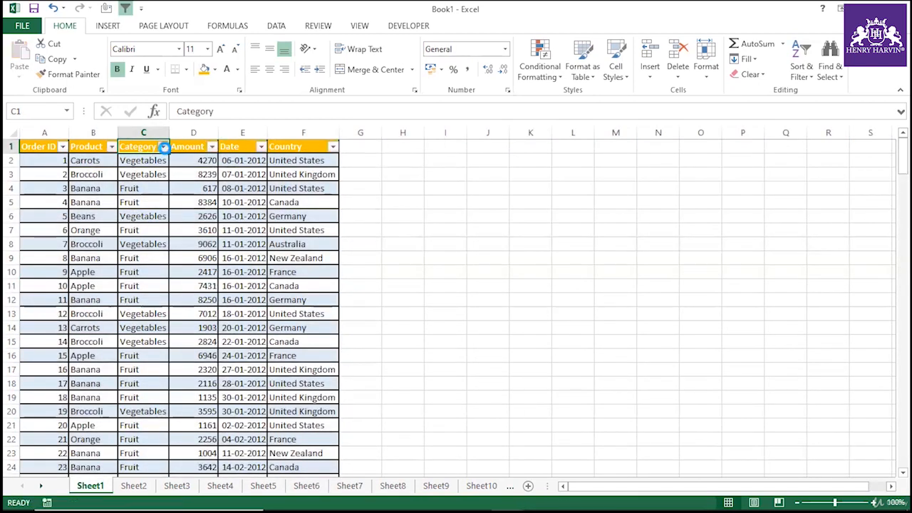
pyautogui.click(163, 147)
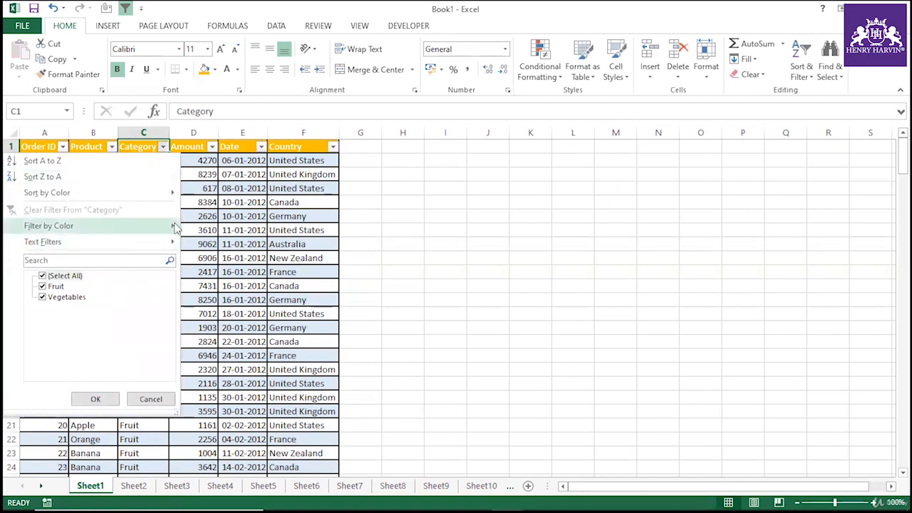
pyautogui.click(163, 147)
pyautogui.click(111, 146)
pyautogui.click(208, 305)
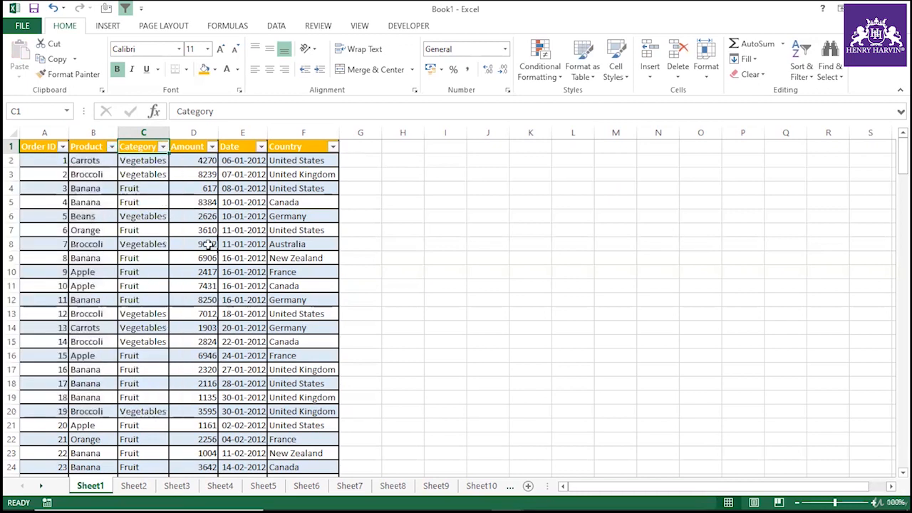
pyautogui.click(206, 230)
# Filter the Product column to show only Apple.
pyautogui.click(112, 147)
pyautogui.click(75, 275)
pyautogui.click(58, 286)
pyautogui.click(95, 400)
pyautogui.moveTo(39, 146); pyautogui.dragTo(308, 470)
pyautogui.click(134, 490)
pyautogui.click(90, 487)
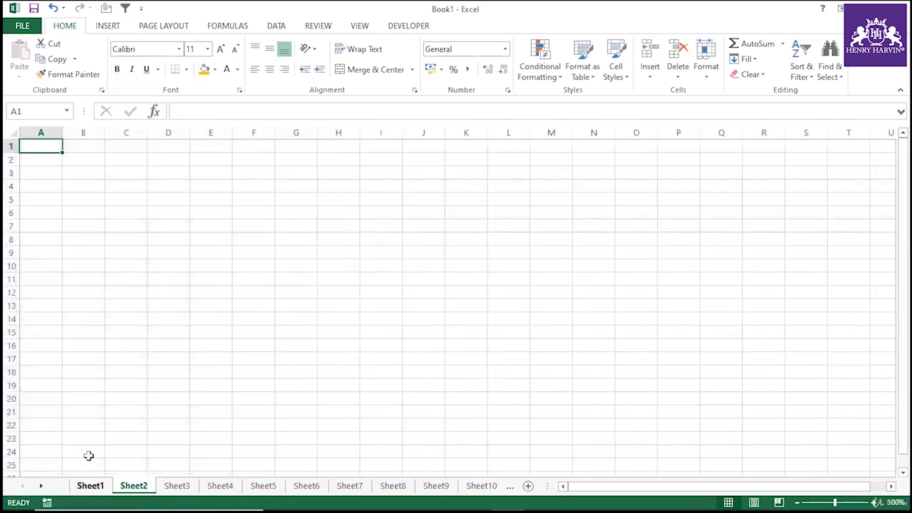
# Change the Product filter to show only Banana.
pyautogui.click(113, 148)
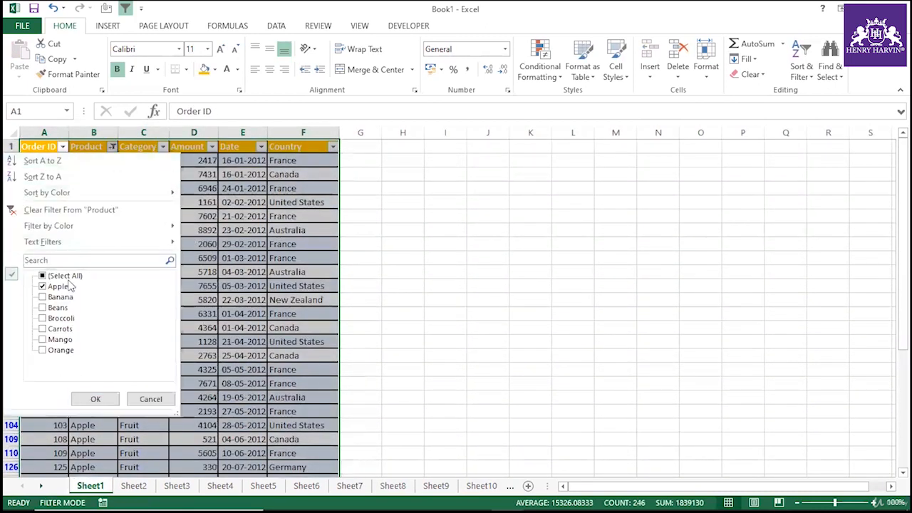
pyautogui.click(55, 286)
pyautogui.click(60, 296)
pyautogui.click(96, 399)
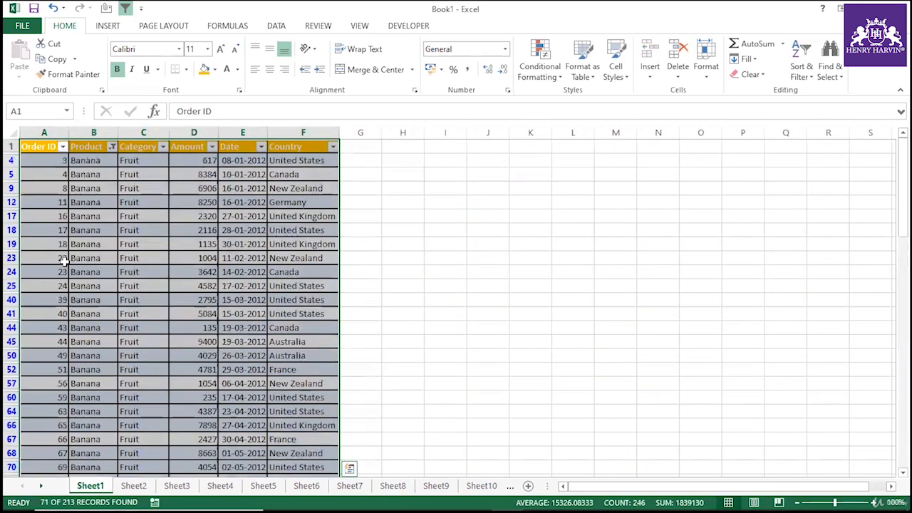
pyautogui.click(181, 490)
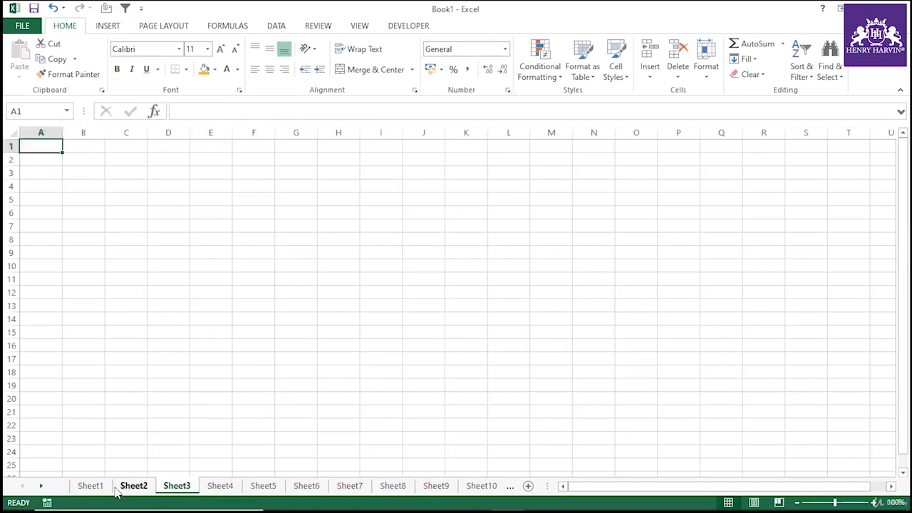
pyautogui.click(91, 486)
pyautogui.click(112, 148)
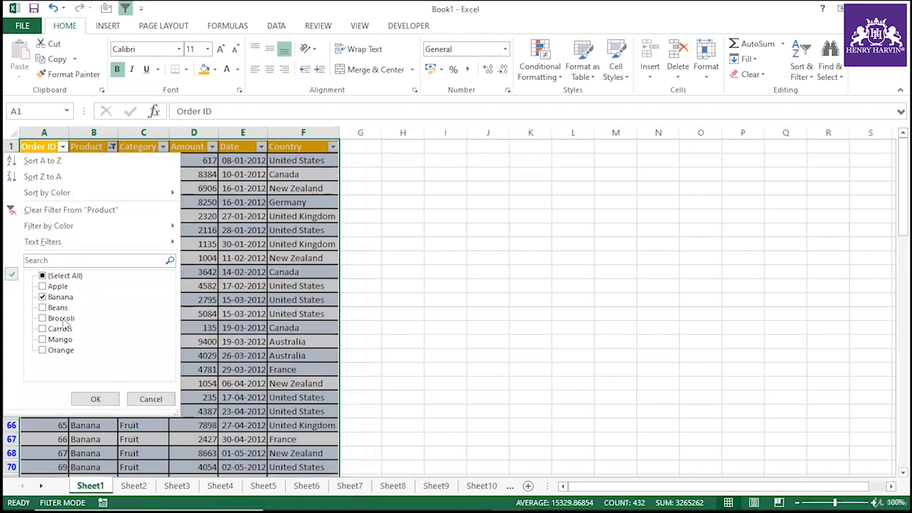
pyautogui.click(95, 399)
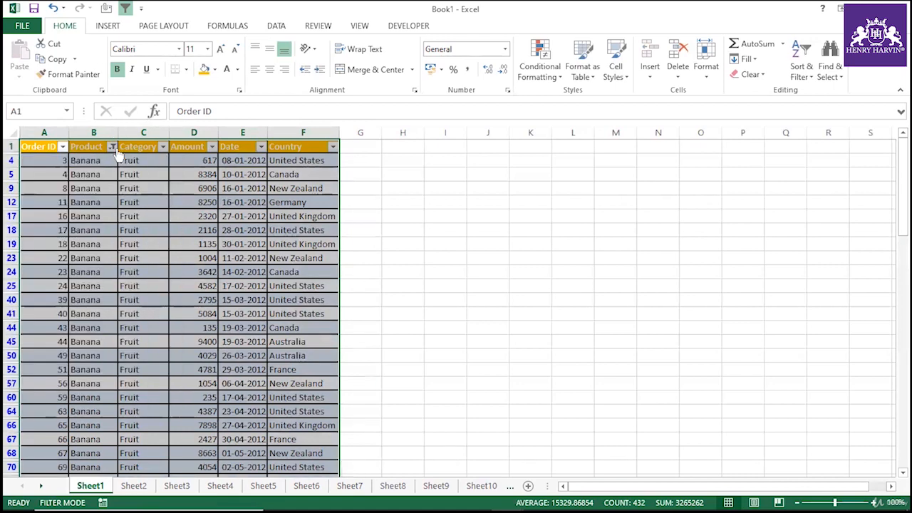
pyautogui.click(112, 147)
pyautogui.click(64, 297)
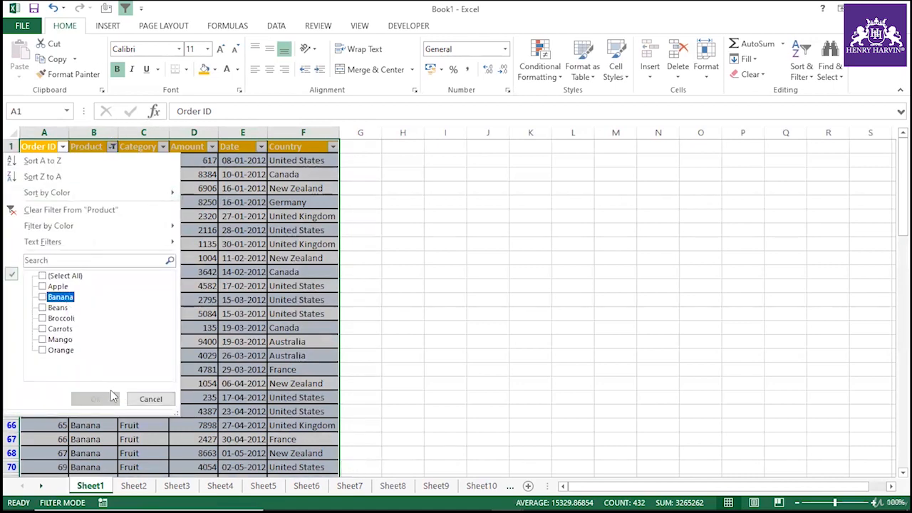
pyautogui.click(149, 399)
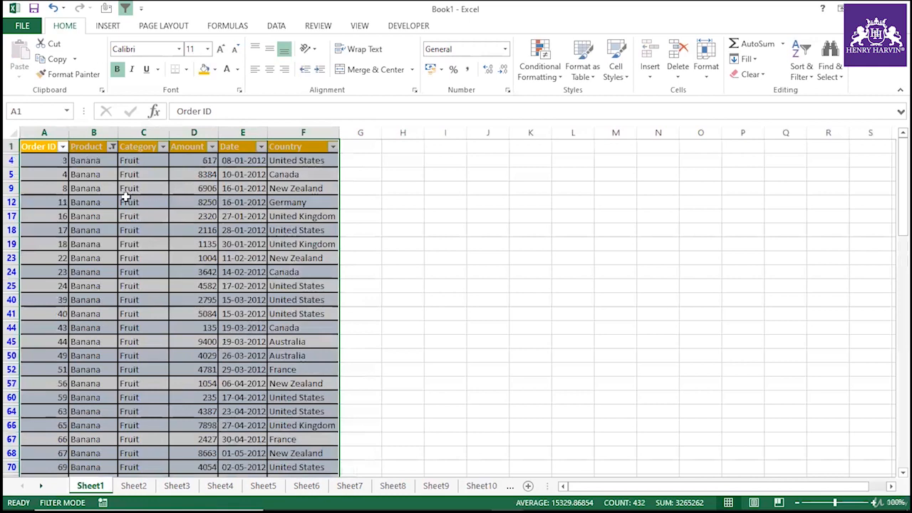
# Reselect all products in the Product filter.
pyautogui.click(112, 147)
pyautogui.click(43, 276)
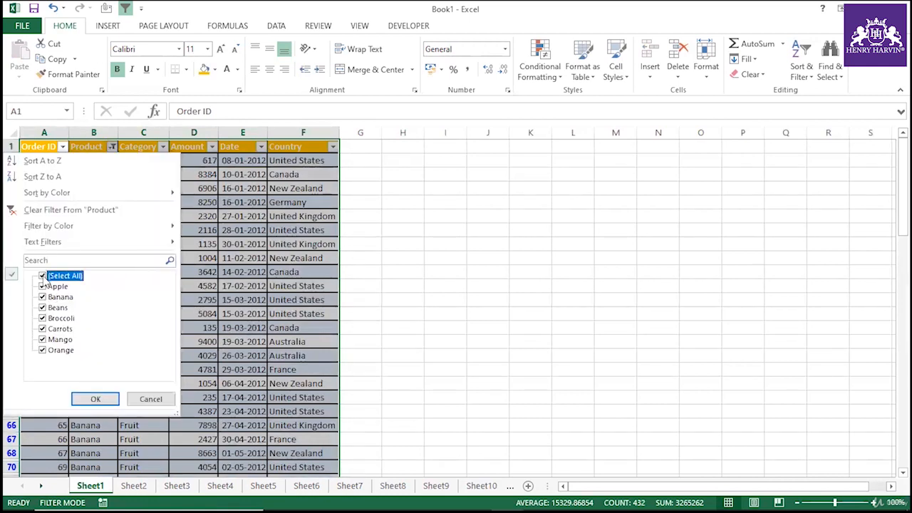
pyautogui.click(104, 399)
# Create a PivotTable on a new sheet from the data with the PivotTable and PivotChart Wizard.
pyautogui.click(93, 188)
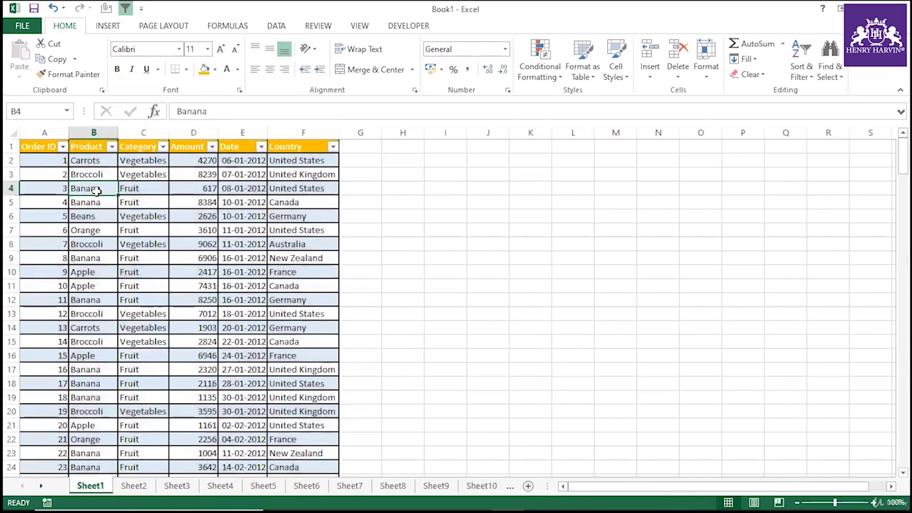
pyautogui.hotkey('alt', 'd')
pyautogui.press('p')
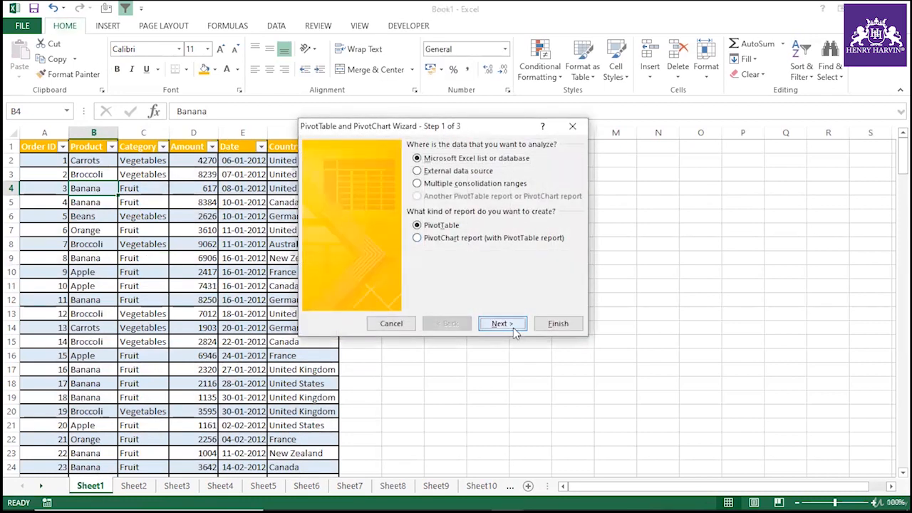
pyautogui.click(513, 327)
pyautogui.click(542, 256)
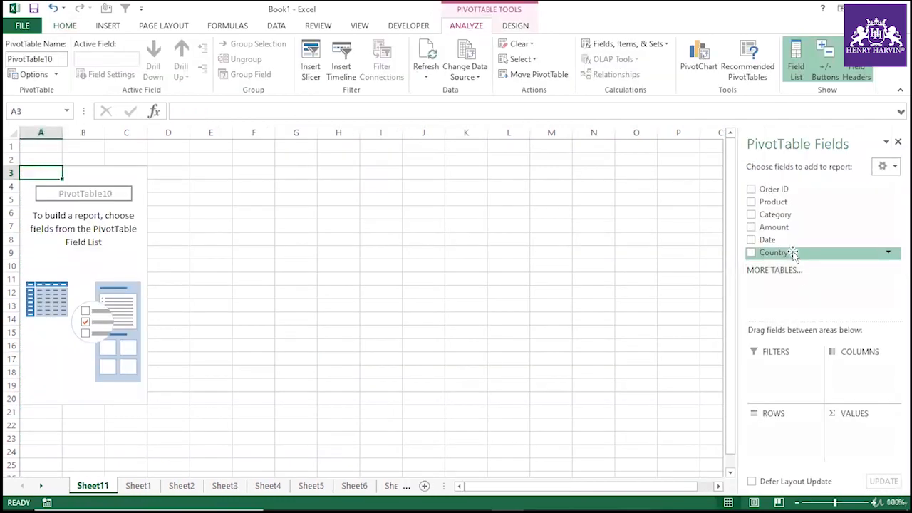
# Add the Product field to the pivot's report filters.
pyautogui.moveTo(776, 203); pyautogui.dragTo(784, 373)
pyautogui.click(91, 146)
pyautogui.click(83, 146)
pyautogui.click(249, 241)
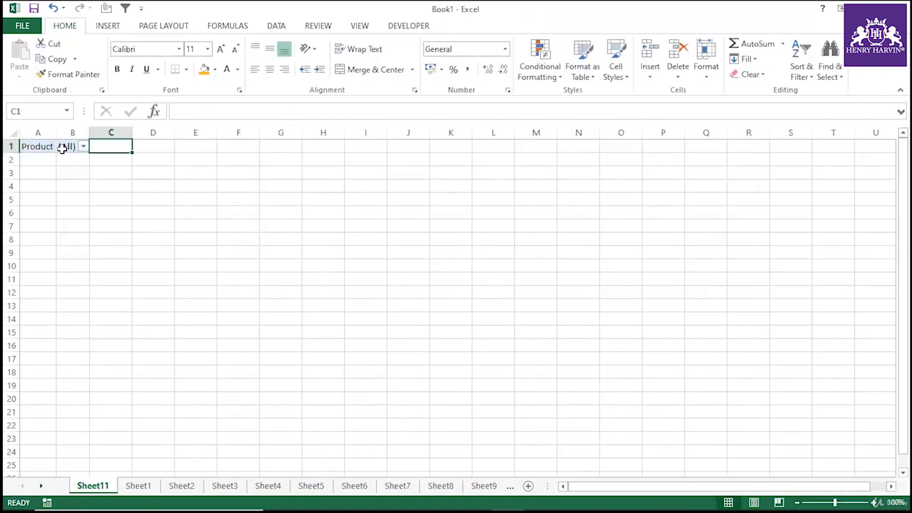
pyautogui.click(67, 146)
# Add Amount to the pivot's values and Country to its rows.
pyautogui.moveTo(778, 228); pyautogui.dragTo(862, 435)
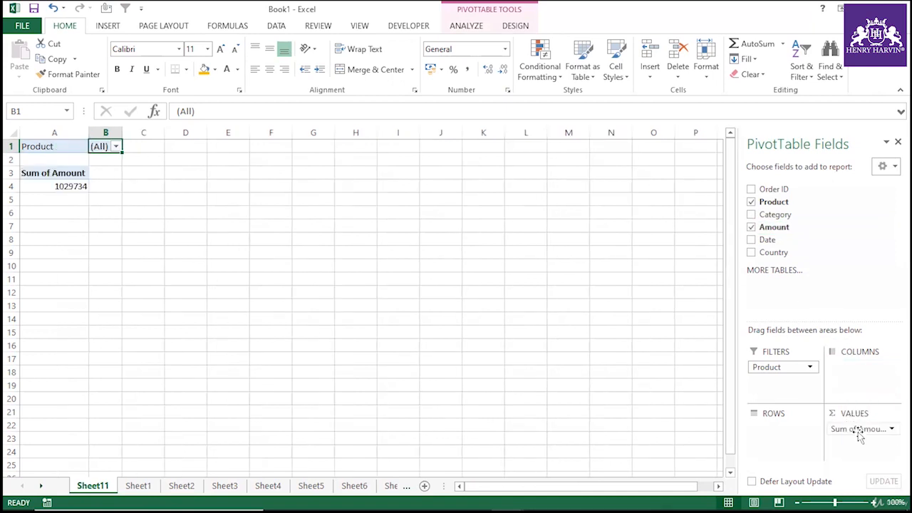
pyautogui.moveTo(777, 253); pyautogui.dragTo(808, 456)
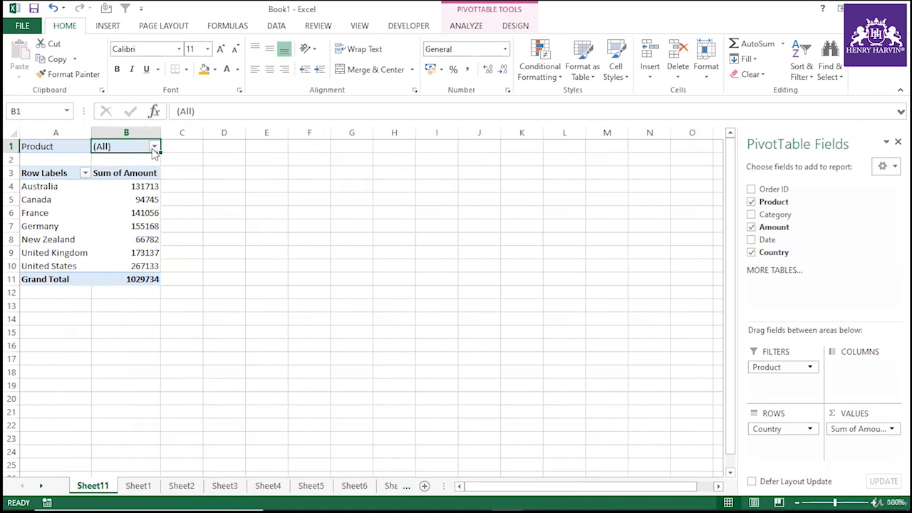
pyautogui.click(154, 147)
pyautogui.click(250, 219)
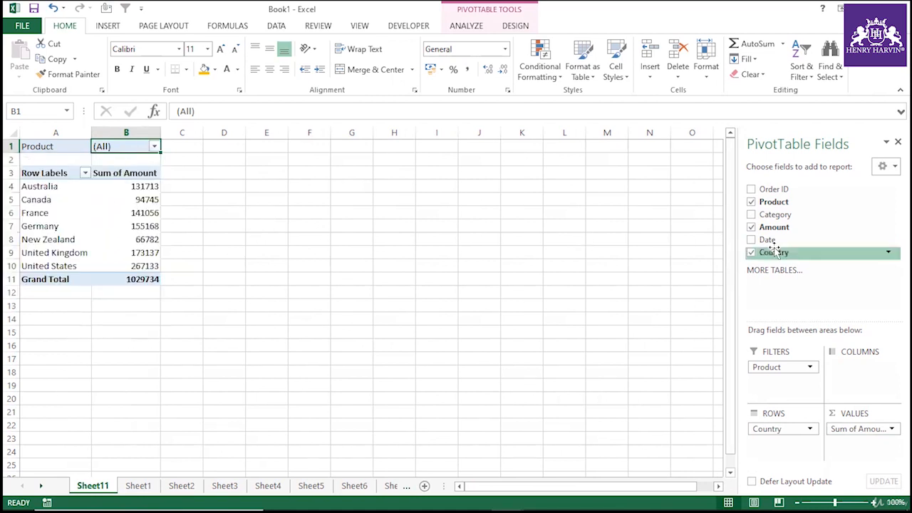
# Add Category and then Order ID below Country in the pivot's rows.
pyautogui.moveTo(775, 215); pyautogui.dragTo(775, 445)
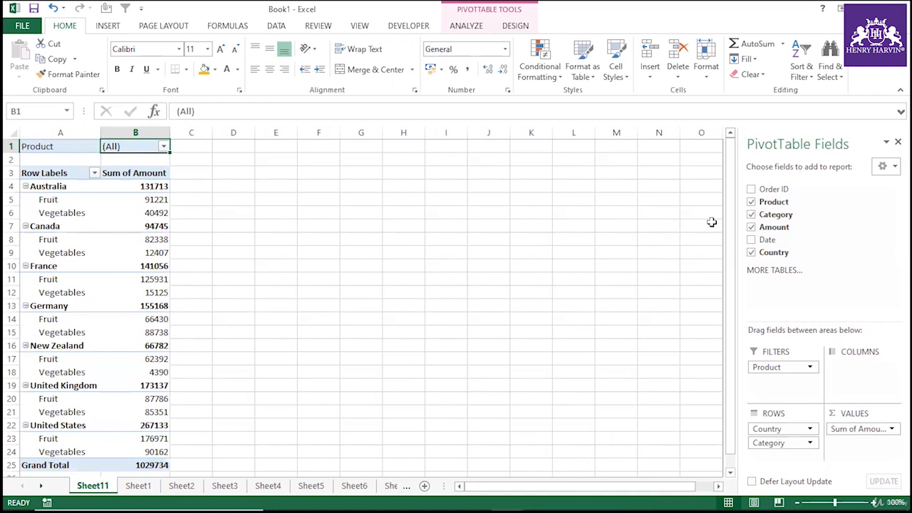
pyautogui.moveTo(766, 189); pyautogui.dragTo(779, 450)
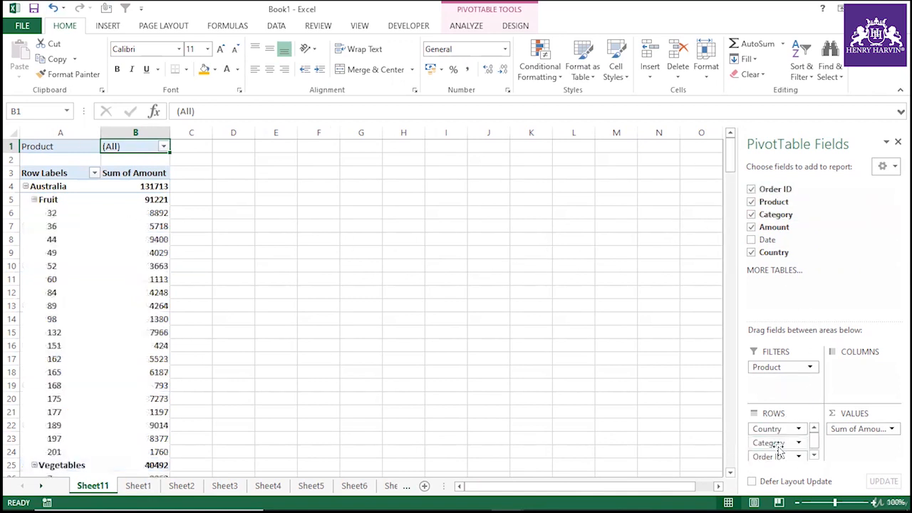
# Enable the classic PivotTable layout in the PivotTable's display options.
pyautogui.click(54, 246)
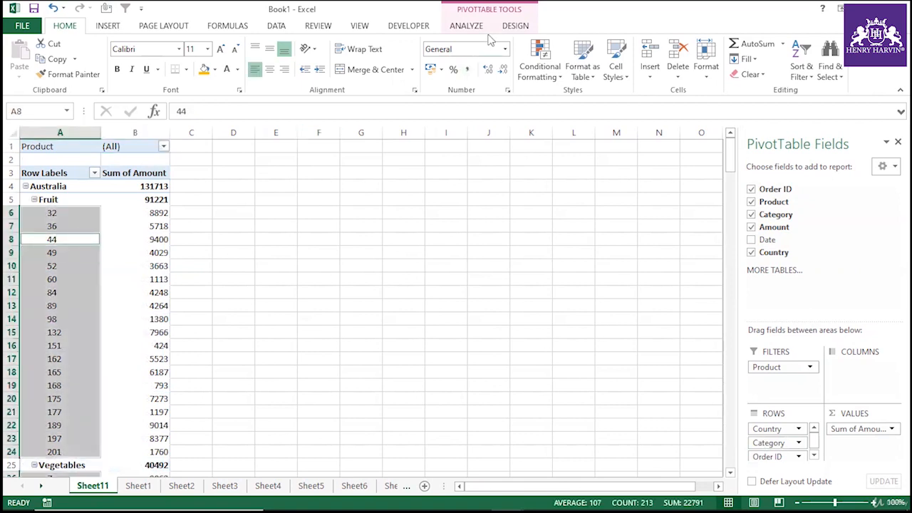
pyautogui.click(467, 27)
pyautogui.click(55, 74)
pyautogui.click(32, 90)
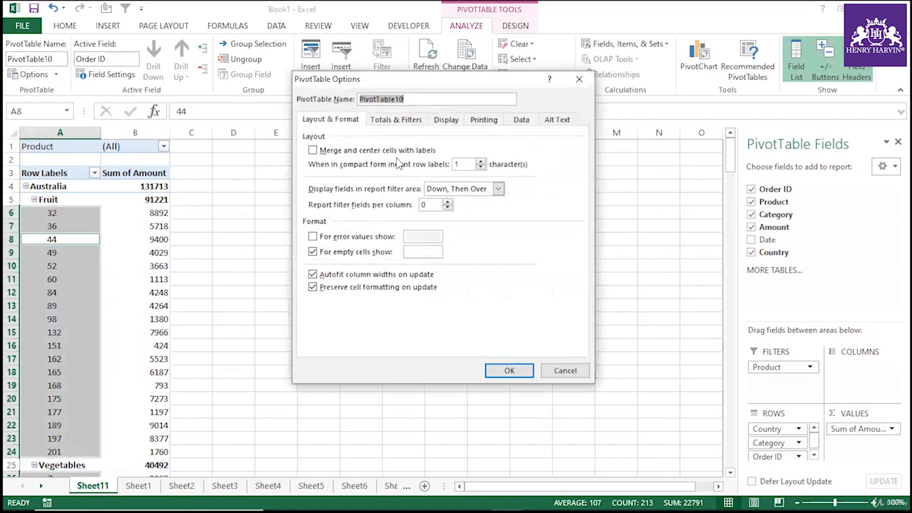
pyautogui.click(442, 120)
pyautogui.click(424, 121)
pyautogui.click(445, 120)
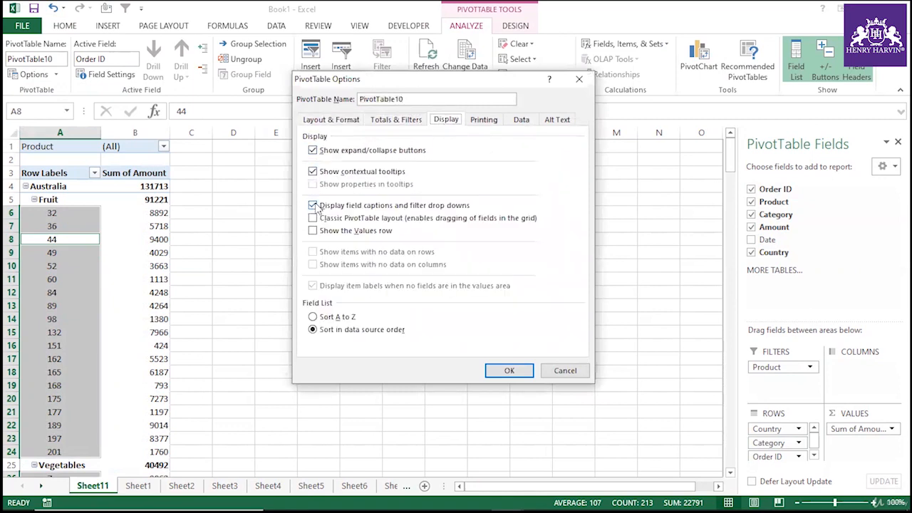
pyautogui.click(312, 219)
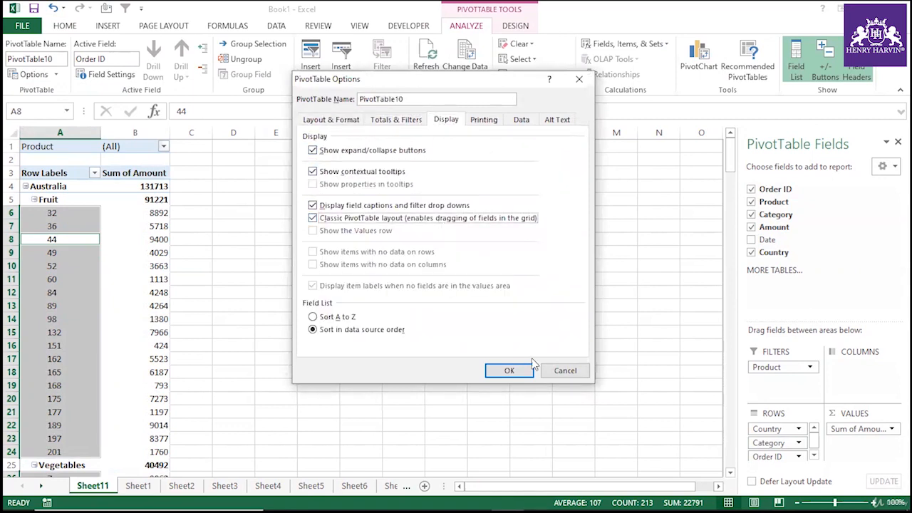
pyautogui.click(509, 371)
pyautogui.click(321, 292)
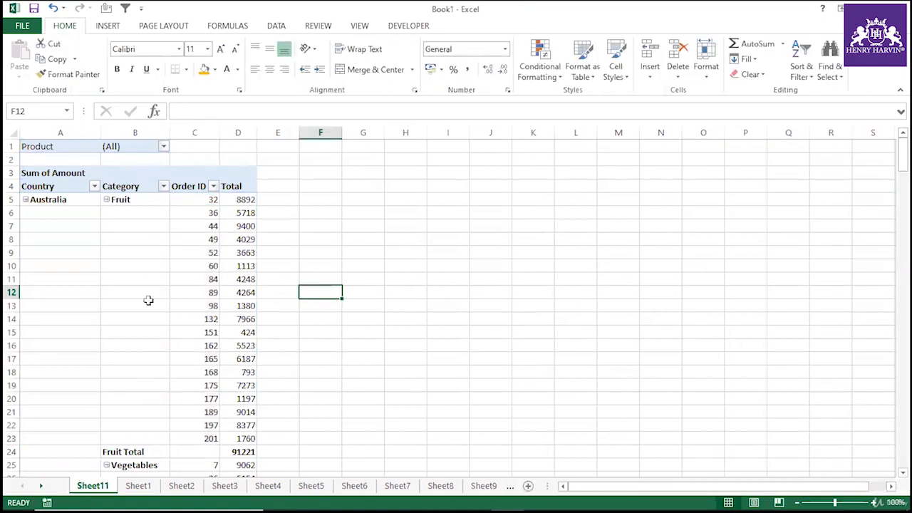
# Turn on repeated item labels for the Country field in its field settings.
pyautogui.scroll(-9, 117, 288)
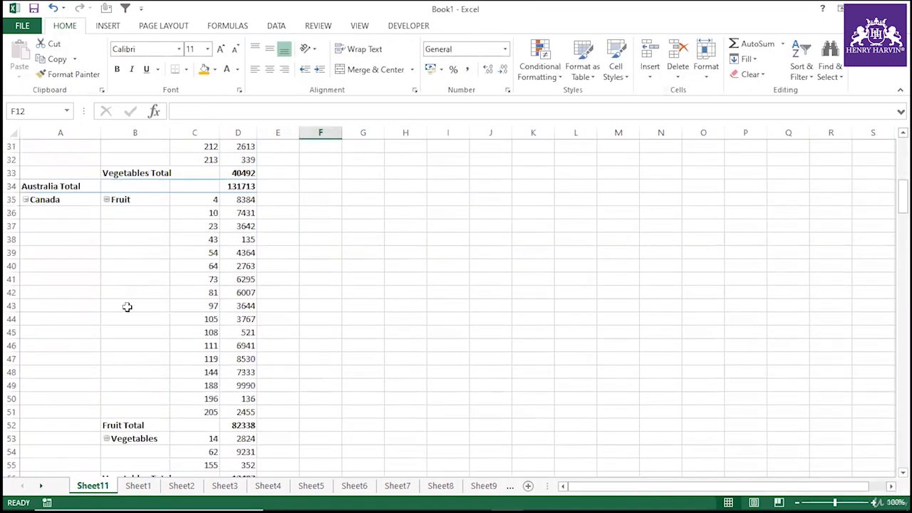
pyautogui.scroll(-6, 131, 349)
pyautogui.scroll(15, 132, 349)
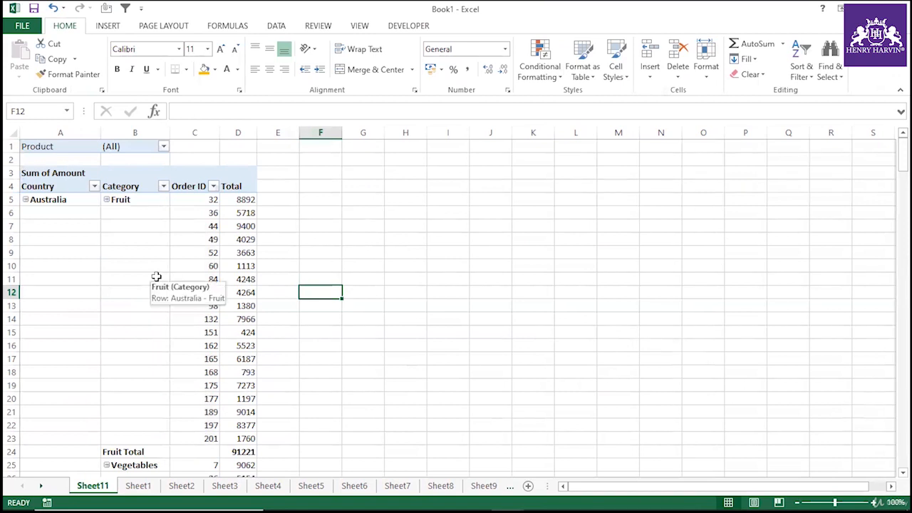
pyautogui.click(79, 221)
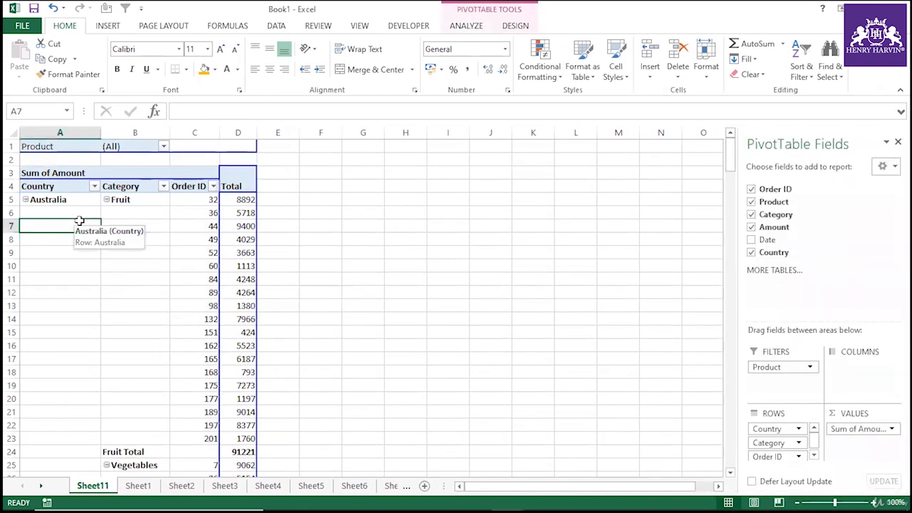
pyautogui.click(468, 26)
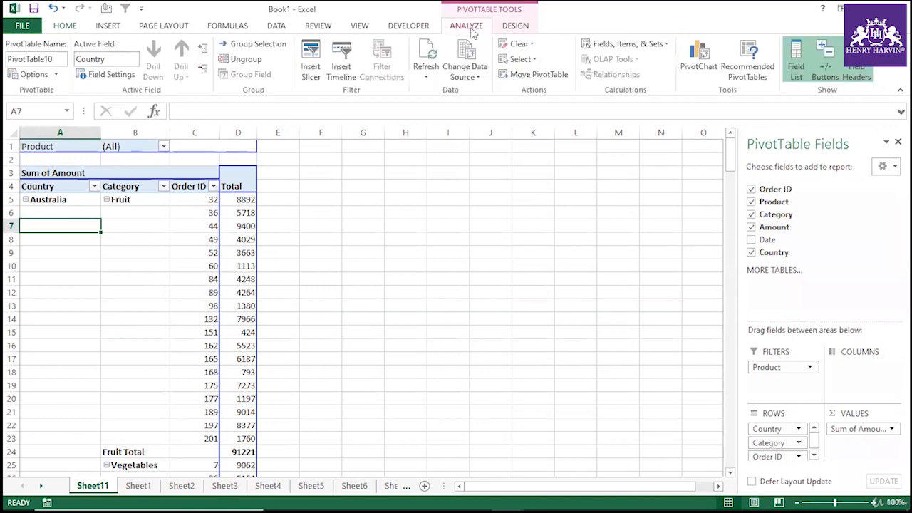
pyautogui.click(131, 76)
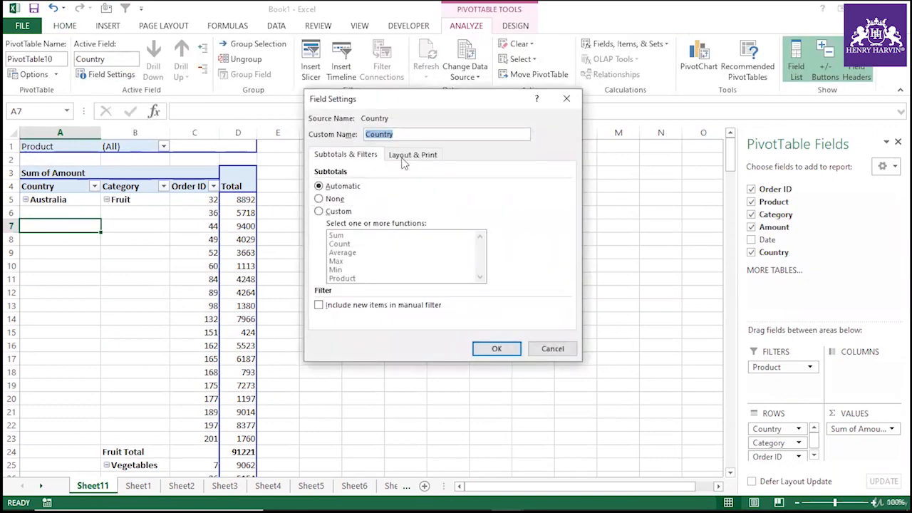
pyautogui.click(412, 155)
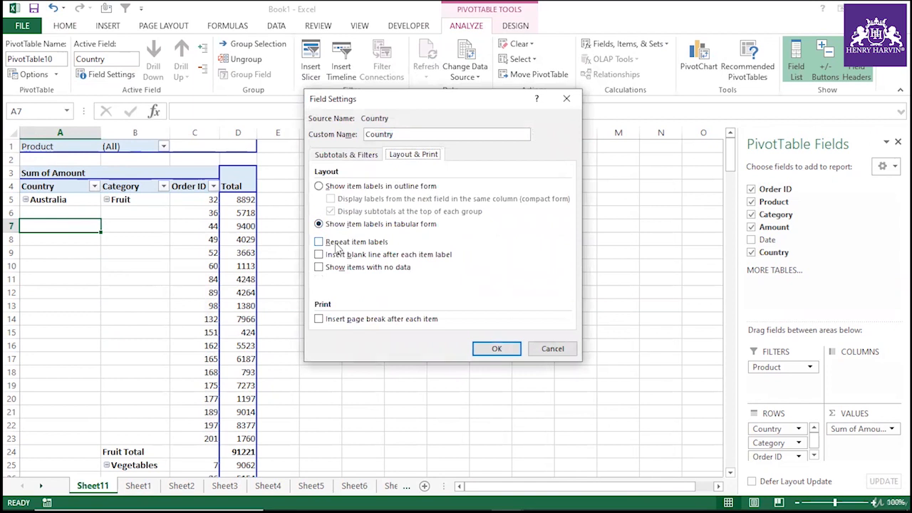
pyautogui.click(367, 243)
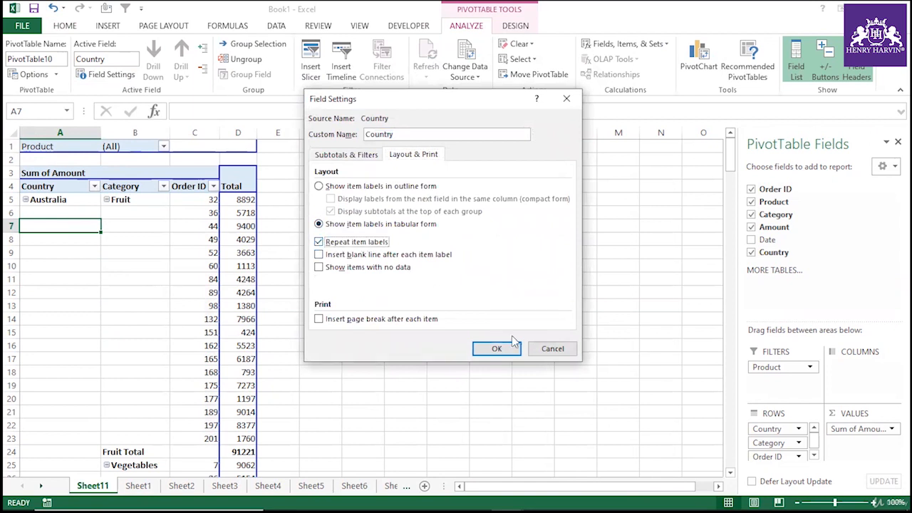
pyautogui.click(497, 348)
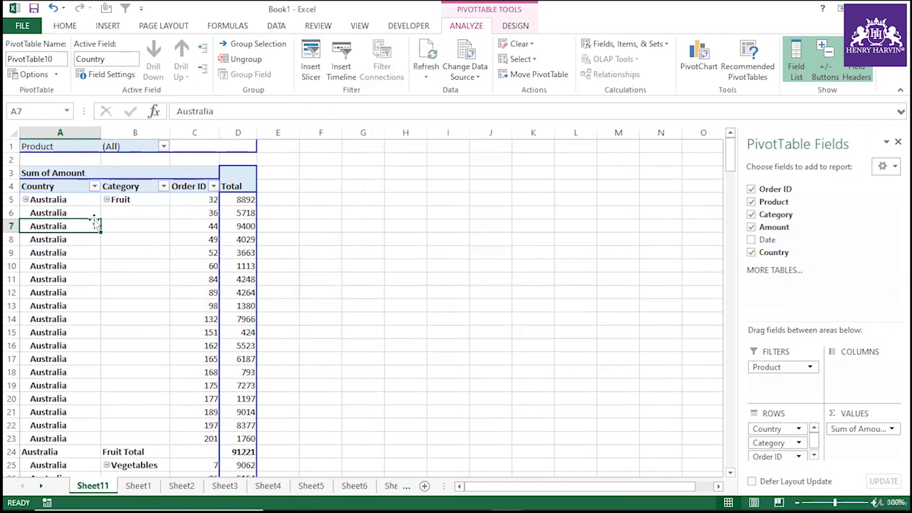
# Turn on repeated item labels for the Category field in its field settings.
pyautogui.click(118, 220)
pyautogui.click(135, 221)
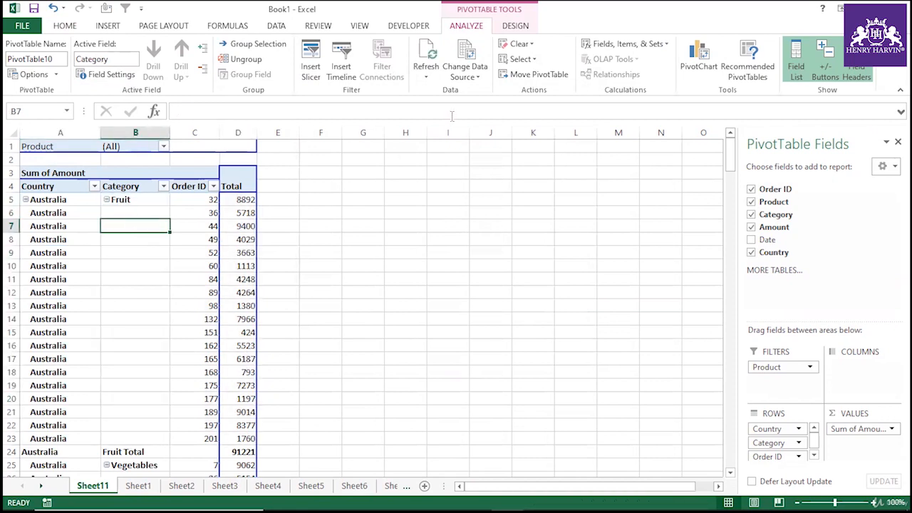
pyautogui.click(106, 74)
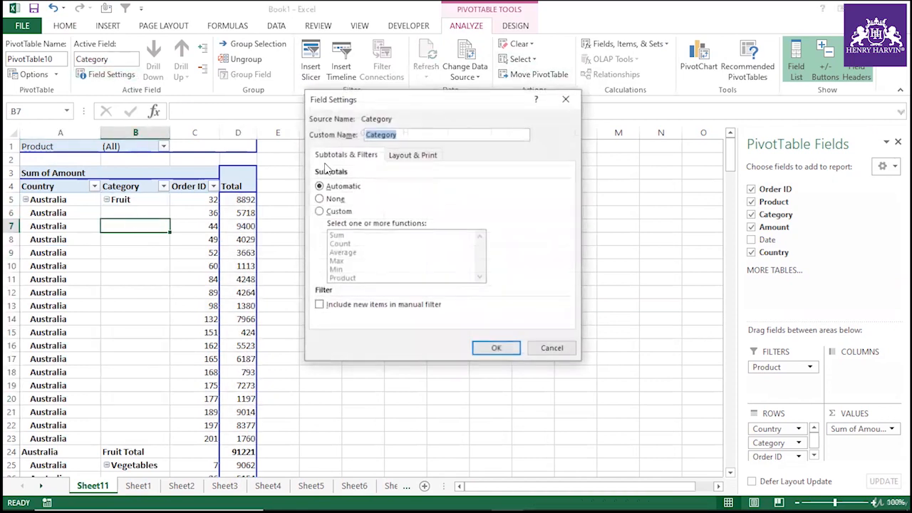
pyautogui.click(403, 156)
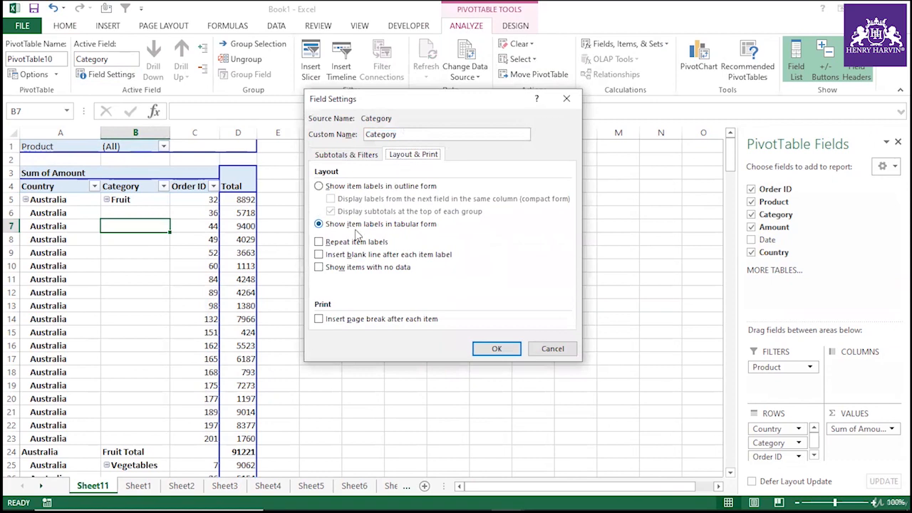
pyautogui.click(335, 241)
pyautogui.click(496, 348)
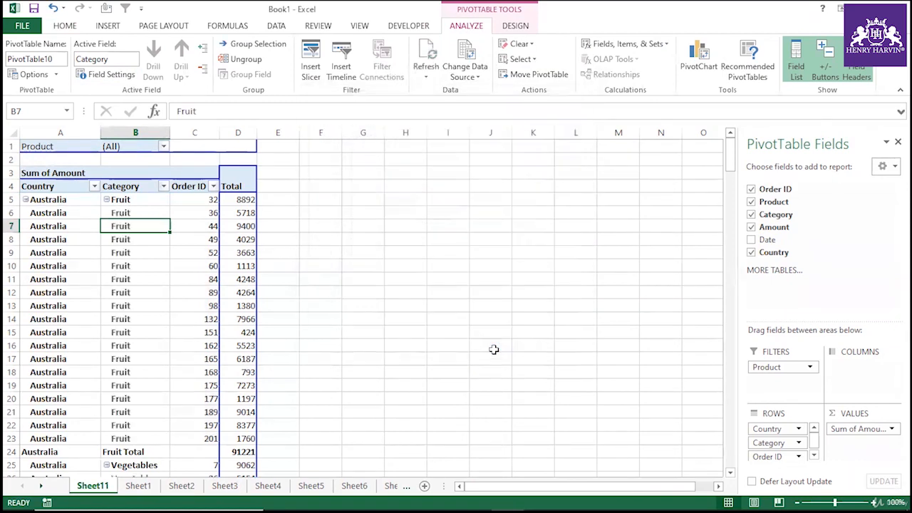
# Hide all subtotals in the pivot table.
pyautogui.scroll(-5, 131, 293)
pyautogui.scroll(5, 137, 289)
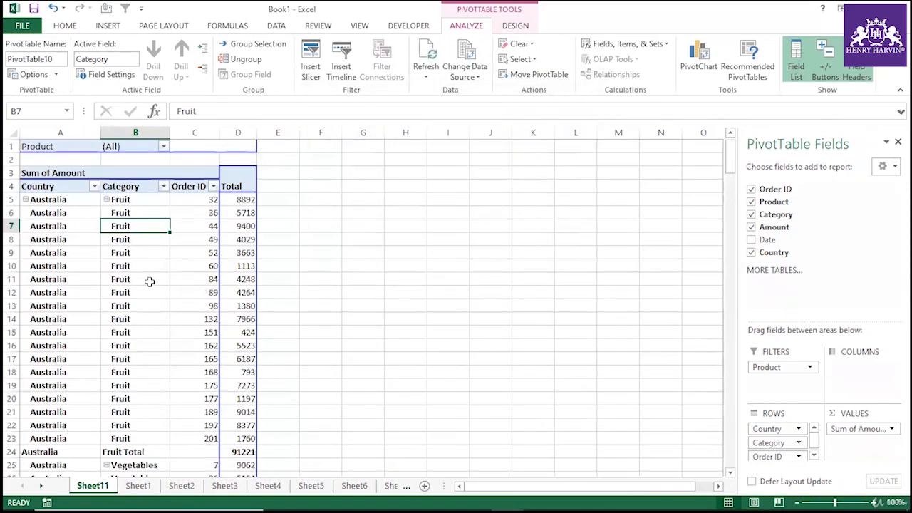
pyautogui.scroll(-4, 137, 288)
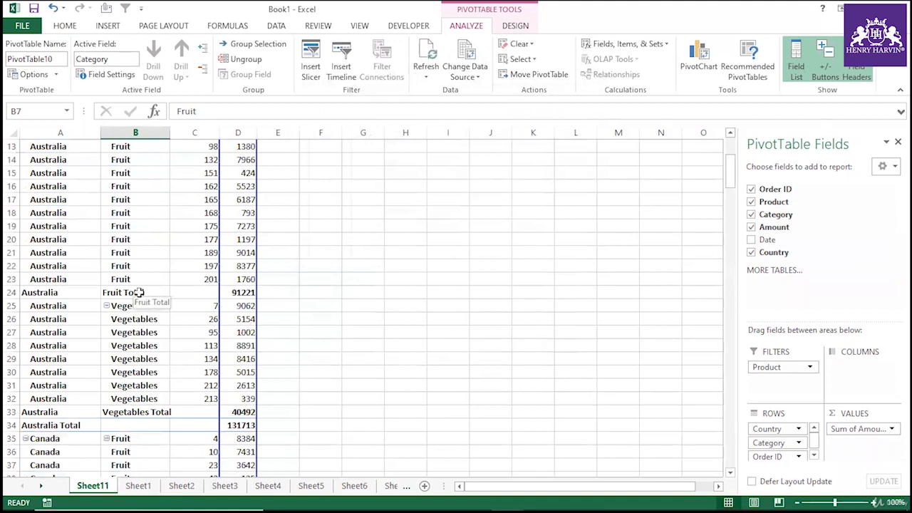
pyautogui.click(141, 292)
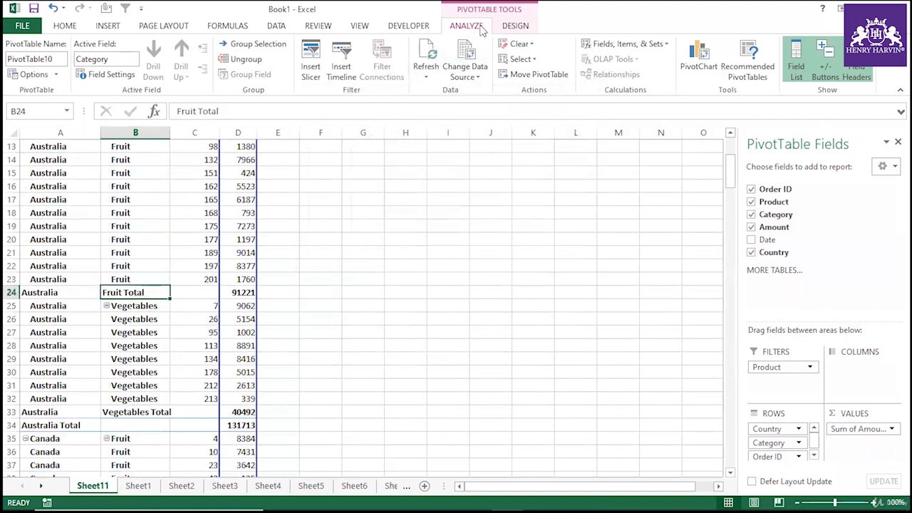
pyautogui.click(432, 264)
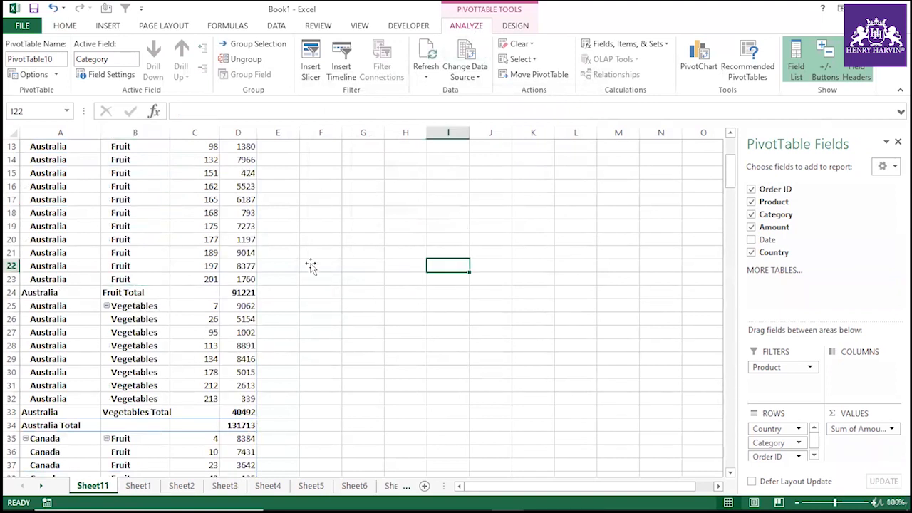
pyautogui.click(153, 279)
pyautogui.click(155, 253)
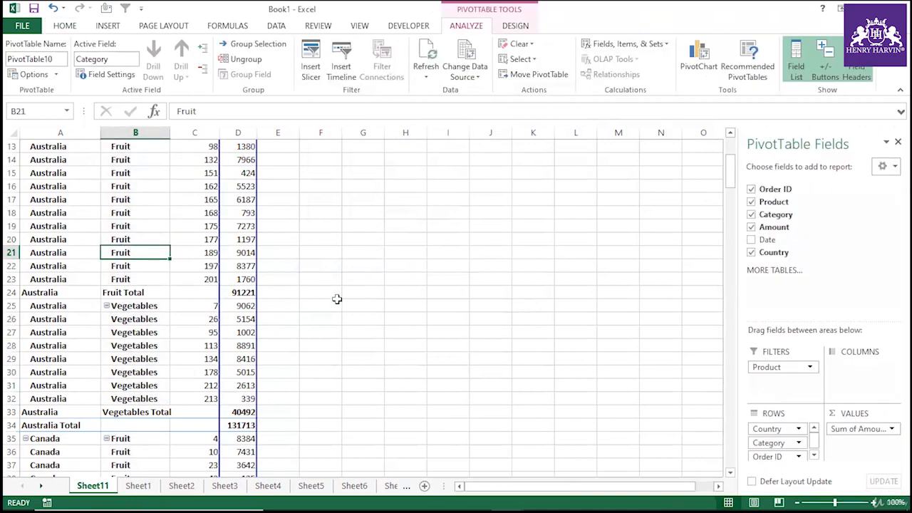
pyautogui.click(515, 26)
pyautogui.click(23, 61)
pyautogui.click(205, 228)
# Scroll through the pivot table to review its rows.
pyautogui.scroll(4, 190, 272)
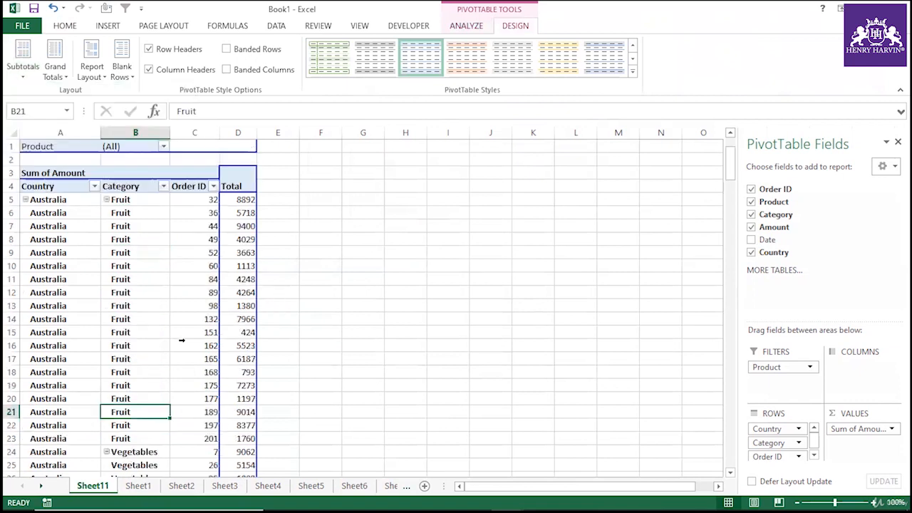
pyautogui.scroll(-6, 190, 271)
pyautogui.scroll(-20, 190, 271)
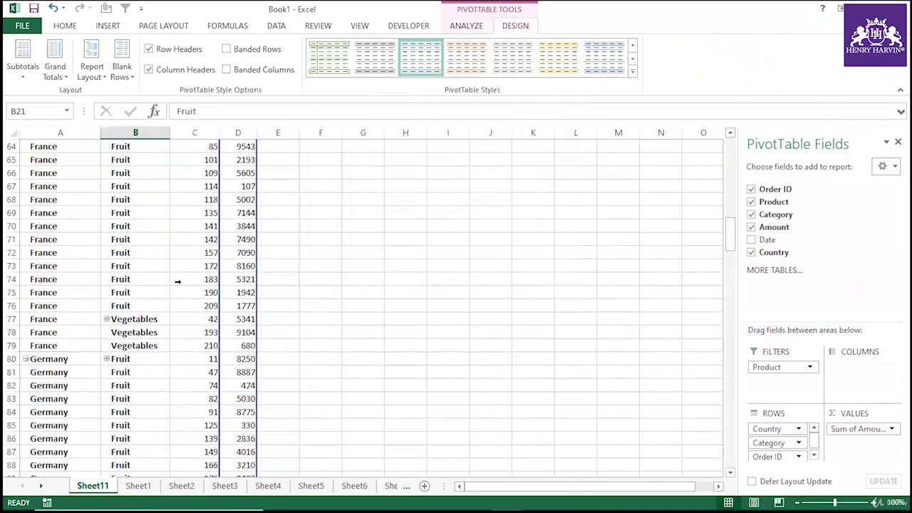
pyautogui.scroll(20, 178, 281)
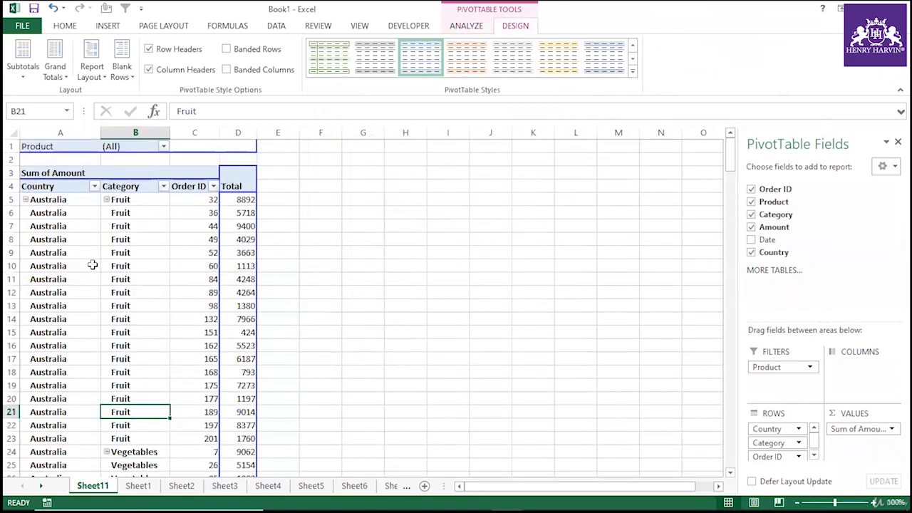
pyautogui.scroll(-9, 93, 275)
pyautogui.scroll(-20, 93, 283)
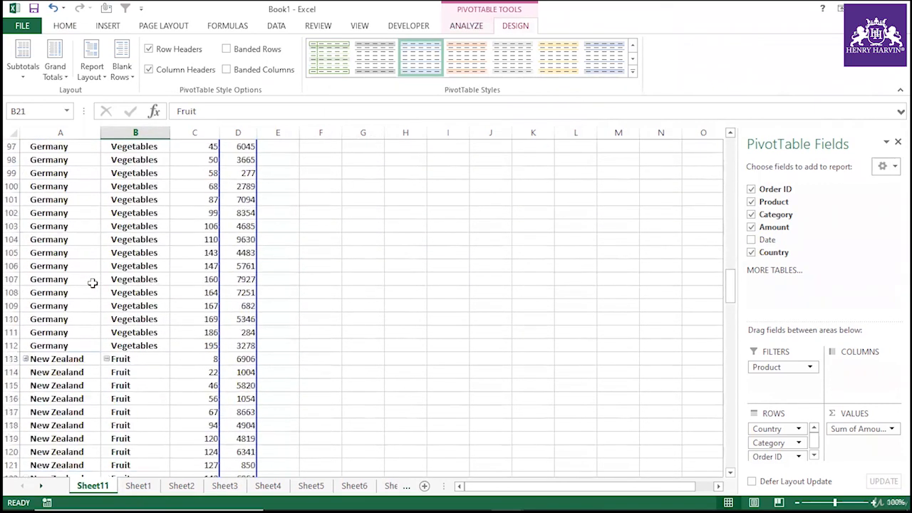
pyautogui.scroll(-5, 92, 283)
pyautogui.scroll(18, 146, 292)
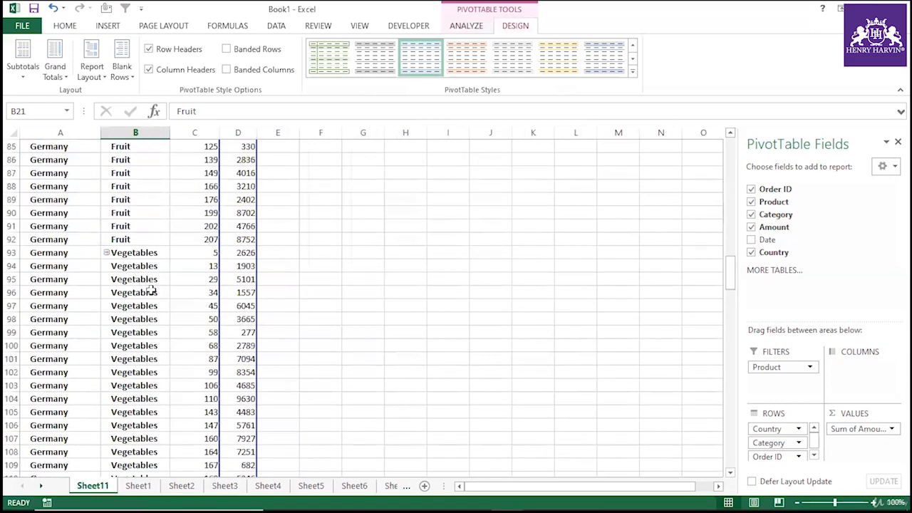
pyautogui.scroll(19, 153, 290)
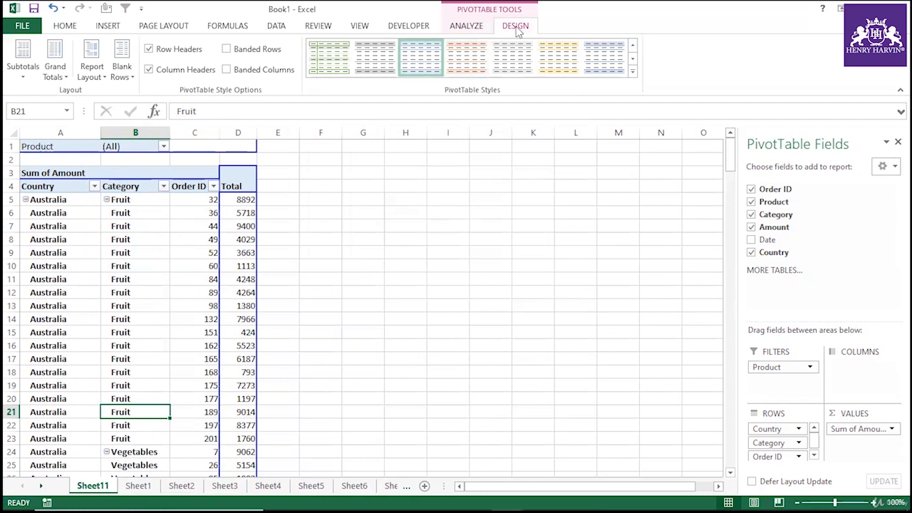
pyautogui.click(490, 26)
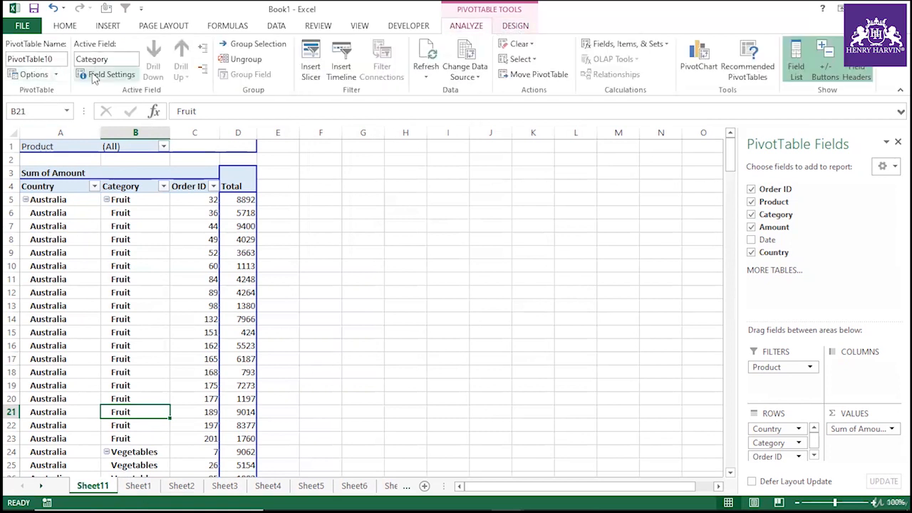
pyautogui.click(57, 74)
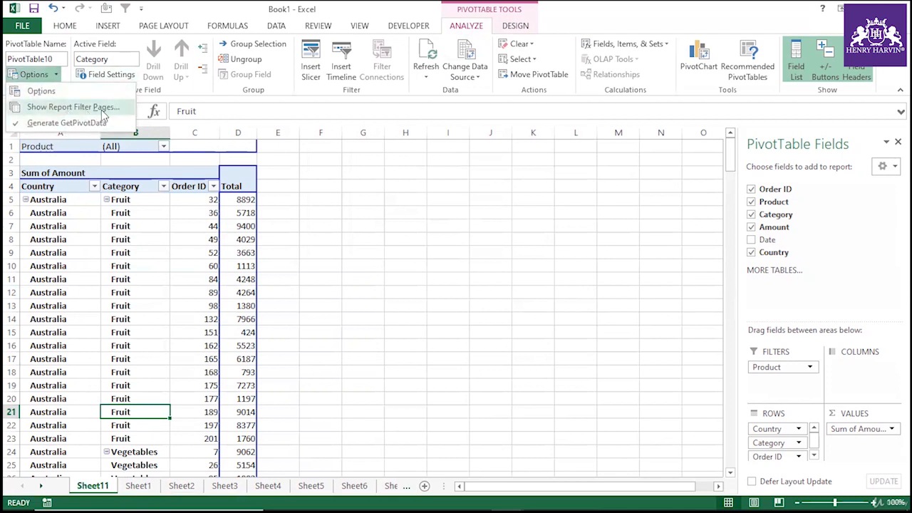
pyautogui.click(292, 220)
pyautogui.click(292, 220)
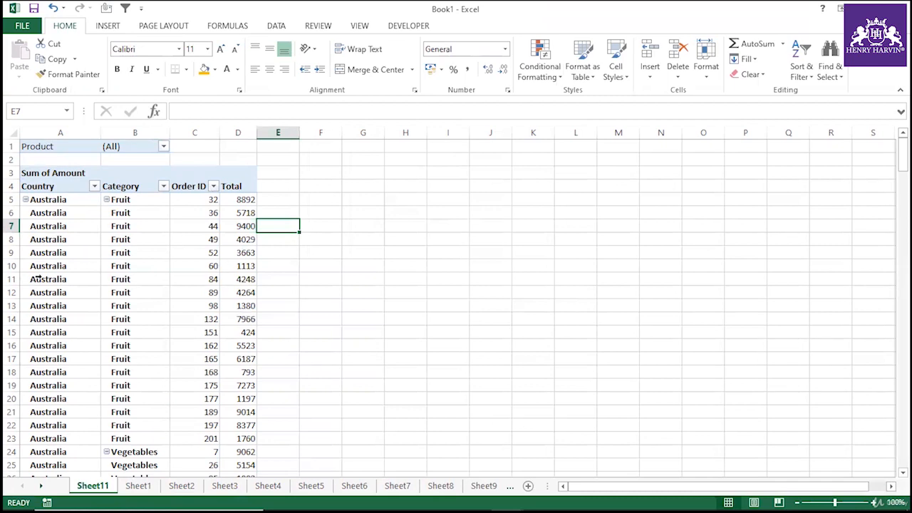
# Check the list of products in the source data's Product filter, then return to the pivot sheet.
pyautogui.click(64, 278)
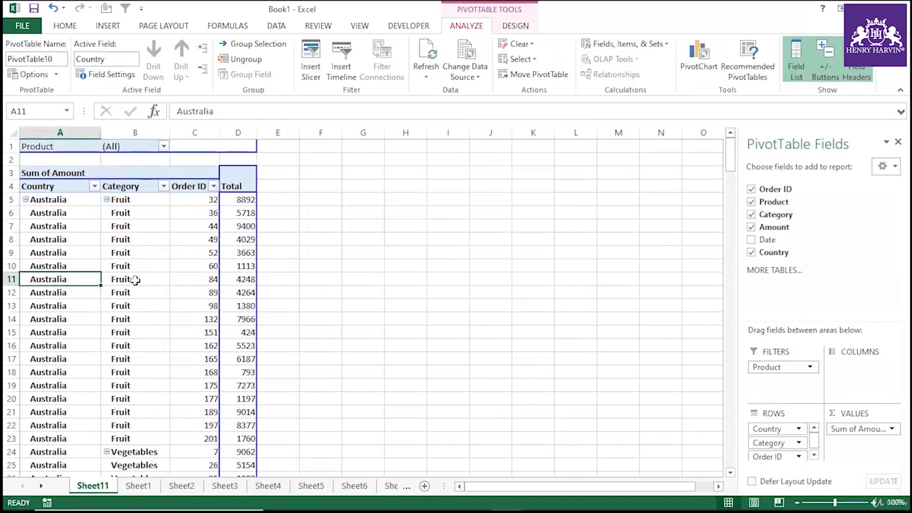
pyautogui.click(136, 486)
pyautogui.click(111, 146)
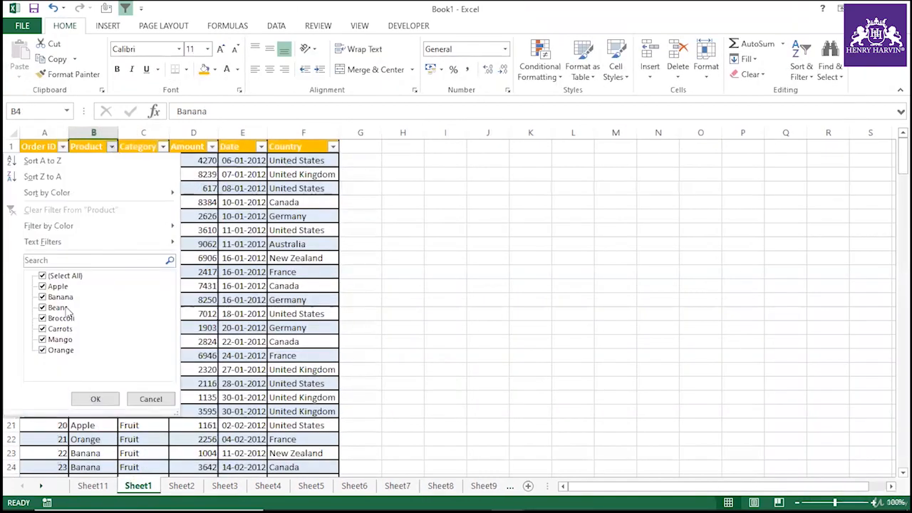
pyautogui.click(151, 399)
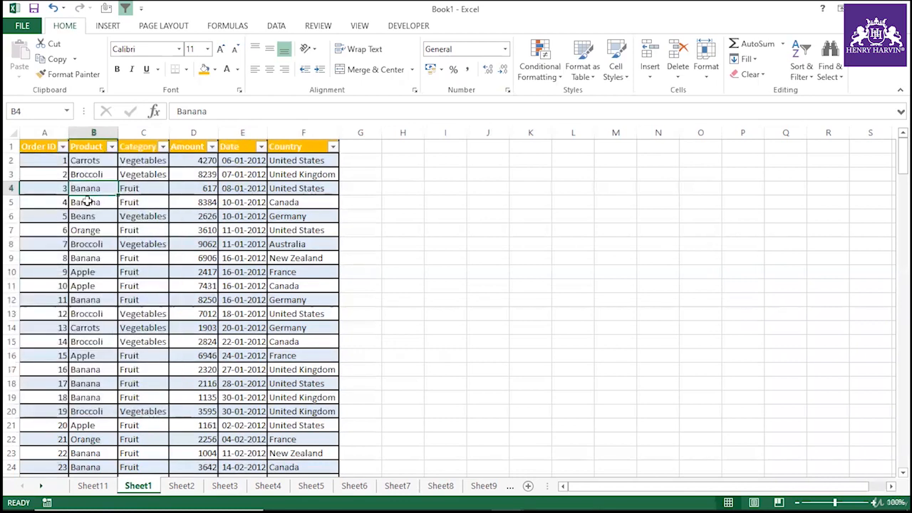
pyautogui.click(92, 486)
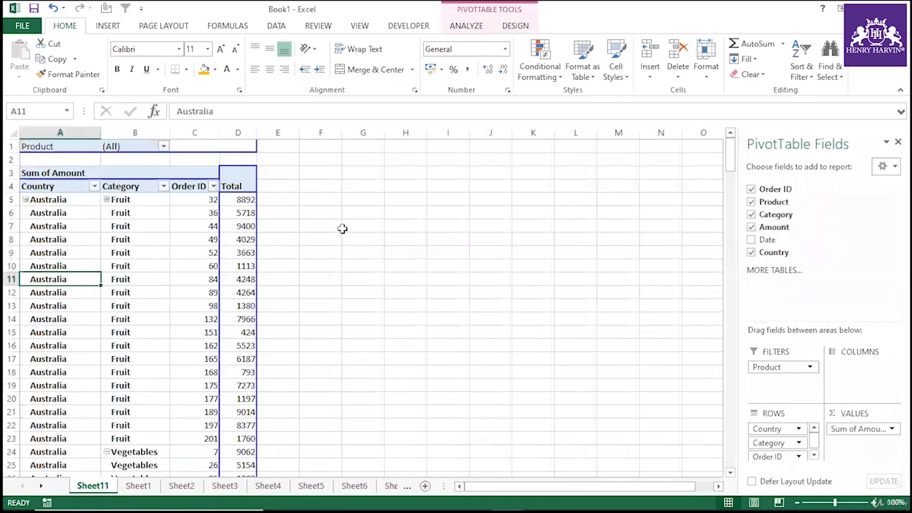
# Show report filter pages for Product to create one pivot sheet per product, and open the Banana sheet.
pyautogui.click(171, 279)
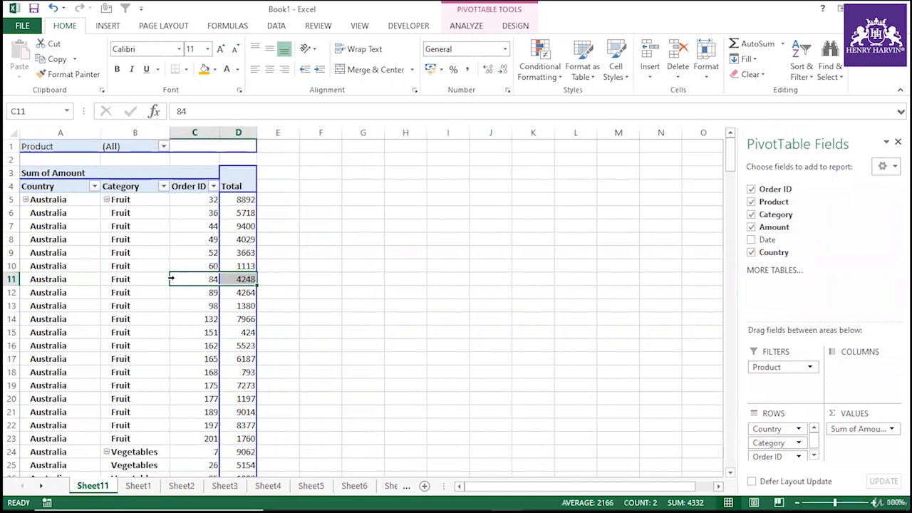
pyautogui.click(468, 29)
pyautogui.click(55, 74)
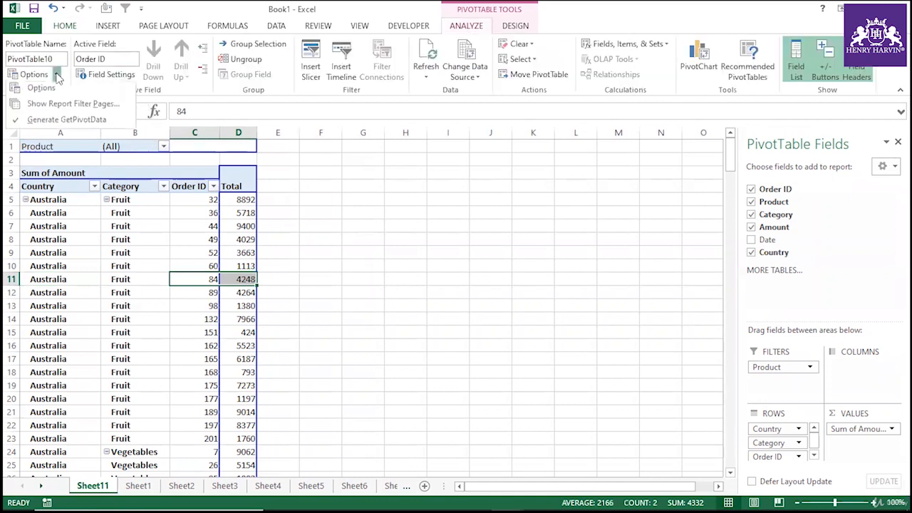
pyautogui.click(59, 107)
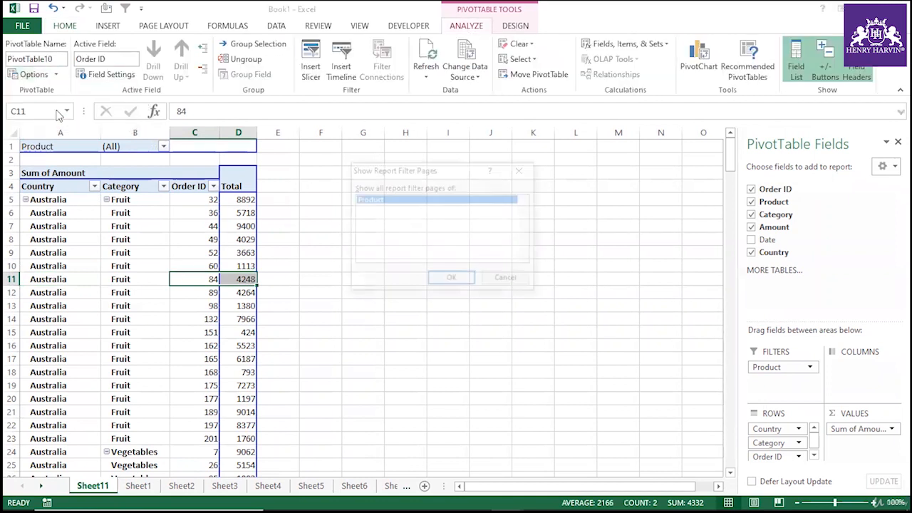
pyautogui.click(441, 279)
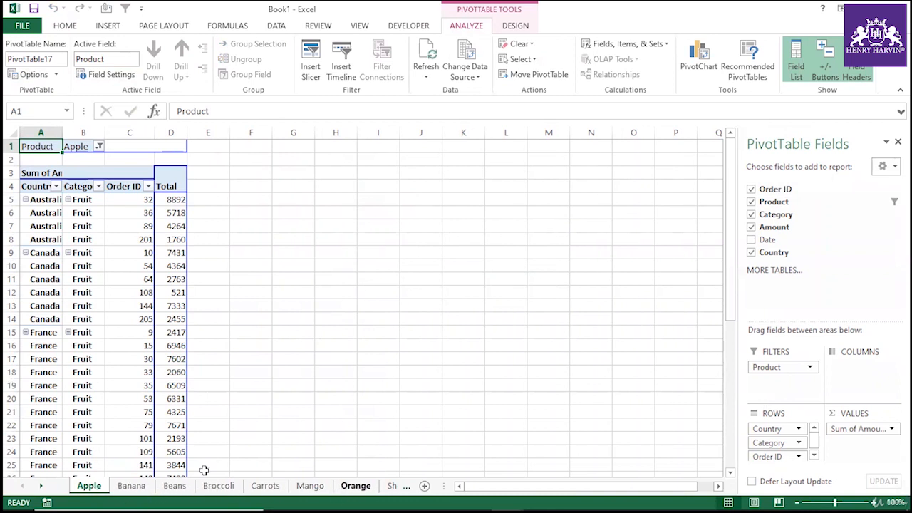
pyautogui.click(127, 488)
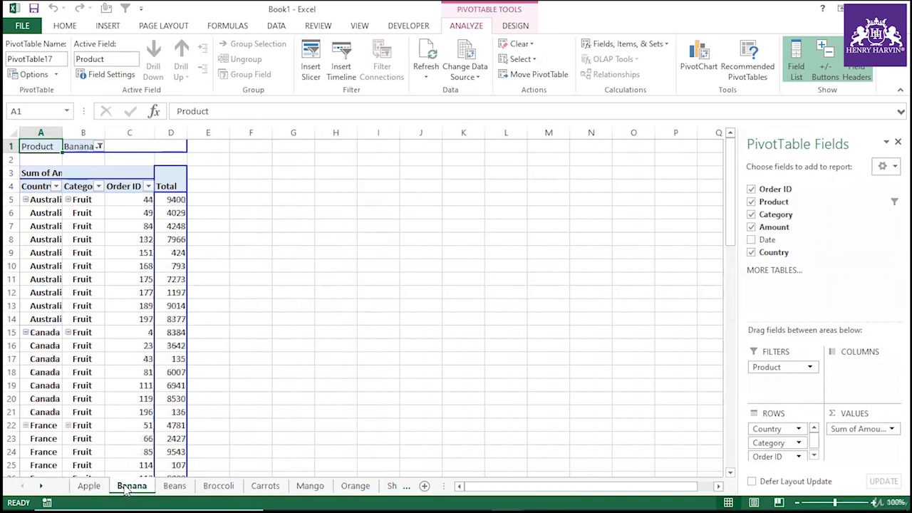
# Browse through the generated per-product pivot sheets and the remaining sheet tabs one by one.
pyautogui.click(178, 488)
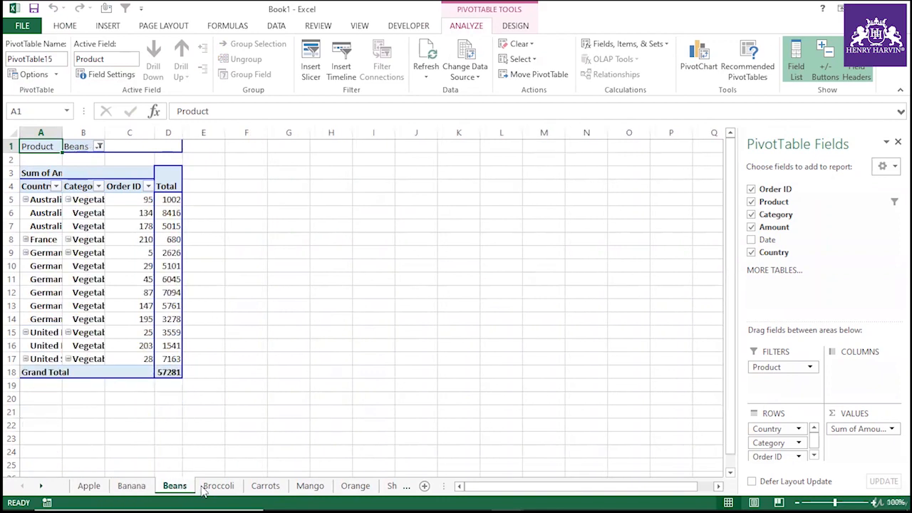
pyautogui.click(212, 490)
pyautogui.click(265, 490)
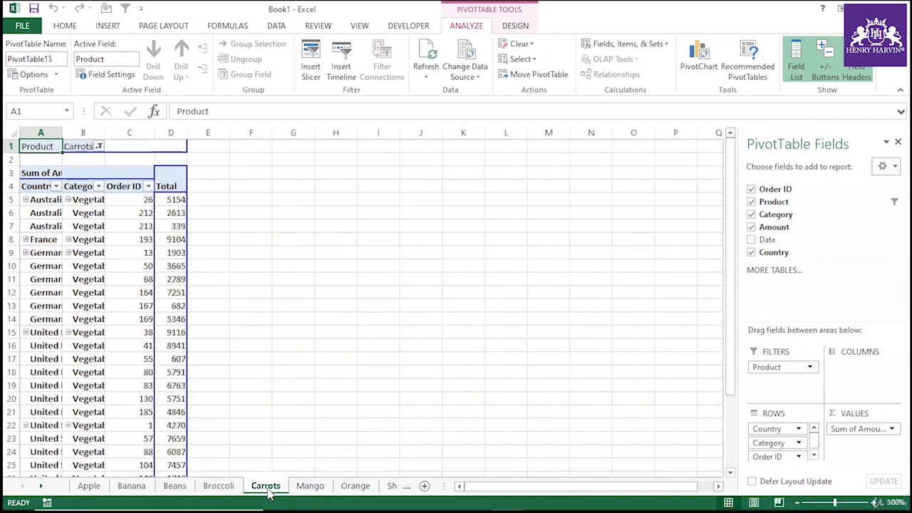
pyautogui.click(307, 490)
pyautogui.click(360, 489)
pyautogui.click(310, 489)
pyautogui.click(265, 489)
pyautogui.click(219, 489)
pyautogui.click(132, 489)
pyautogui.click(89, 489)
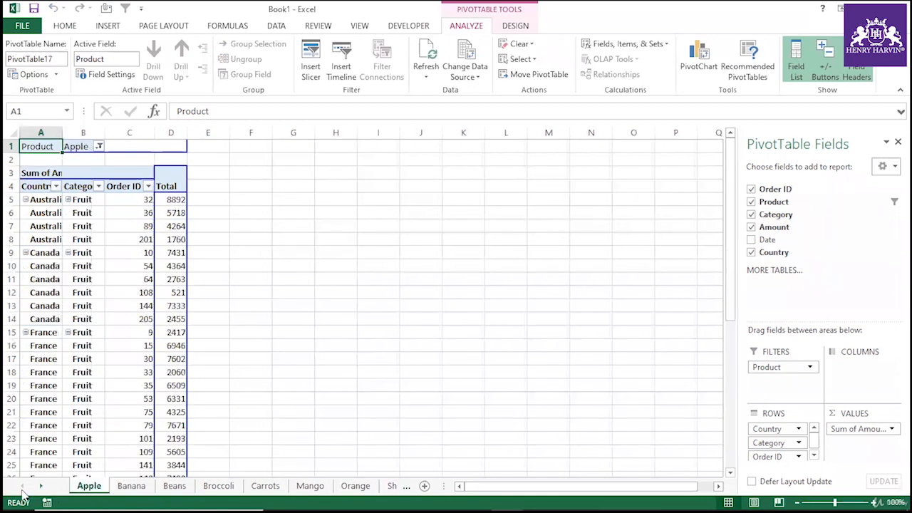
pyautogui.click(127, 488)
pyautogui.click(175, 487)
pyautogui.click(223, 486)
pyautogui.click(266, 487)
pyautogui.click(304, 488)
pyautogui.click(358, 487)
pyautogui.click(389, 486)
pyautogui.click(86, 489)
pyautogui.click(148, 486)
pyautogui.click(185, 487)
pyautogui.click(228, 487)
pyautogui.click(276, 486)
pyautogui.click(22, 486)
pyautogui.click(22, 486)
pyautogui.click(40, 487)
pyautogui.click(41, 487)
pyautogui.click(41, 487)
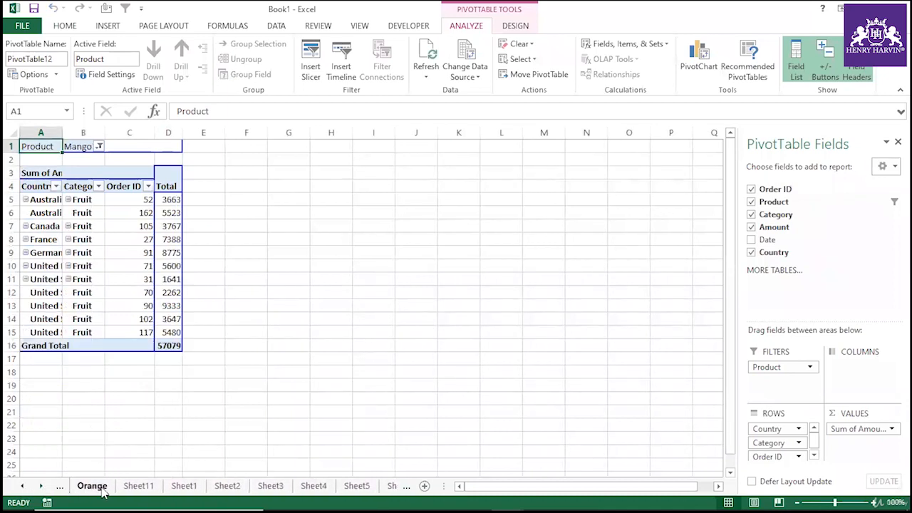
pyautogui.click(91, 487)
pyautogui.click(139, 488)
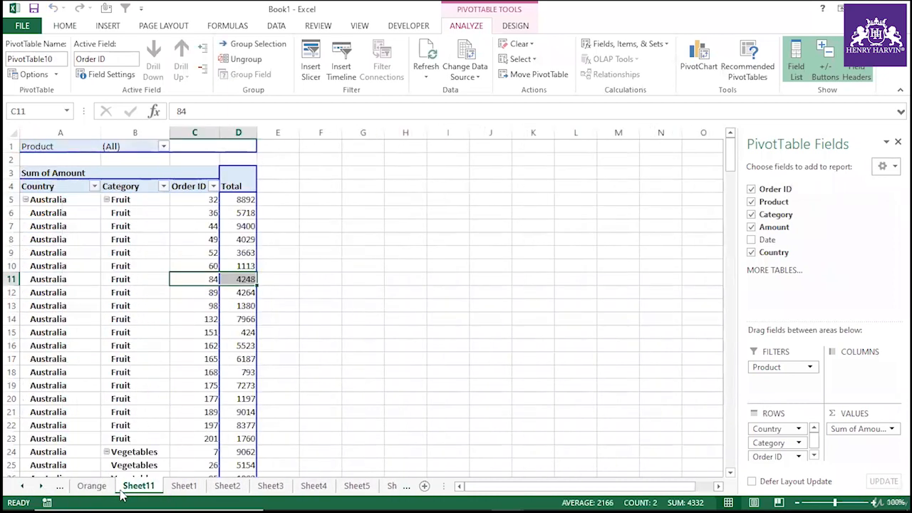
pyautogui.click(22, 486)
pyautogui.click(23, 486)
pyautogui.click(22, 486)
pyautogui.click(22, 486)
pyautogui.click(22, 486)
pyautogui.click(22, 487)
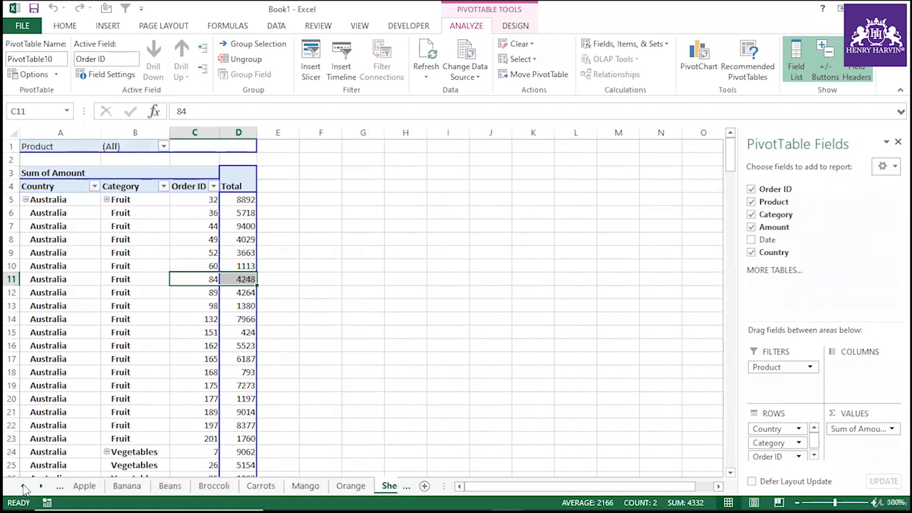
pyautogui.click(84, 490)
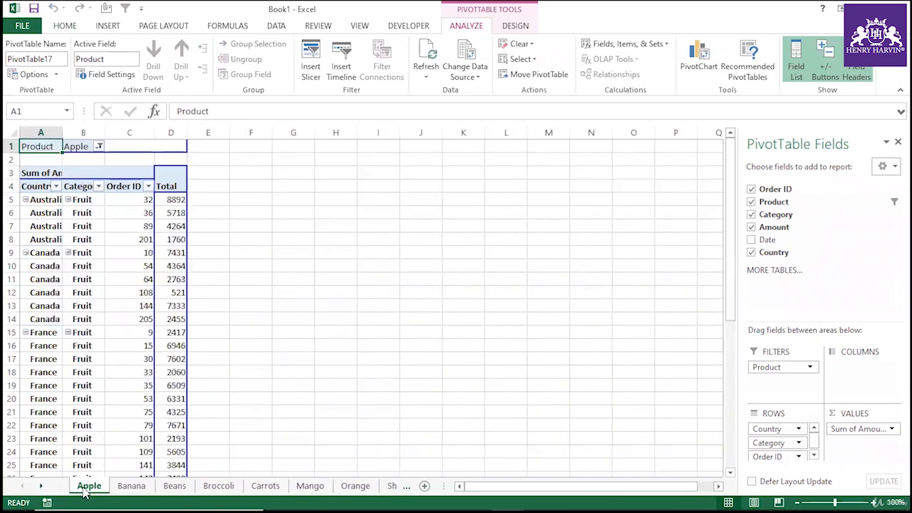
# Group the product sheets from Apple through Orange and delete them all together.
pyautogui.keyDown('shift'); pyautogui.click(345, 491); pyautogui.keyUp('shift')
pyautogui.rightClick(344, 489)
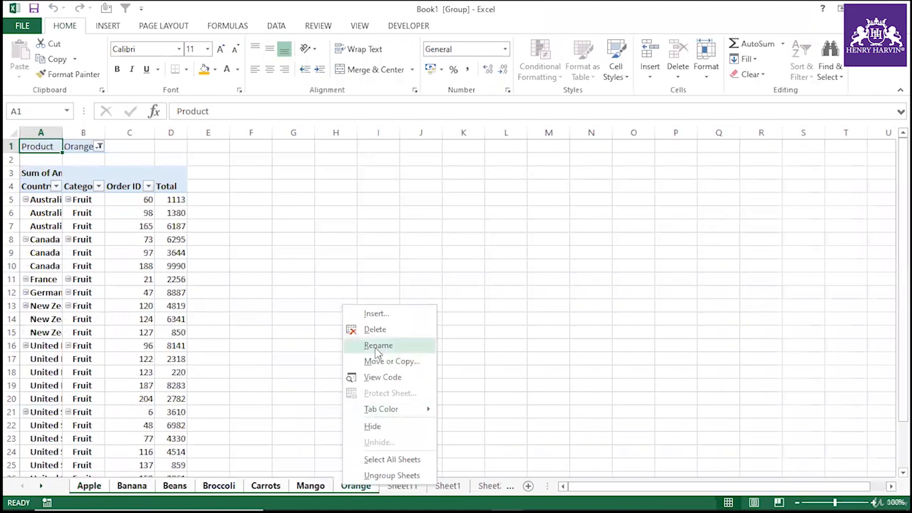
pyautogui.click(378, 330)
pyautogui.click(432, 296)
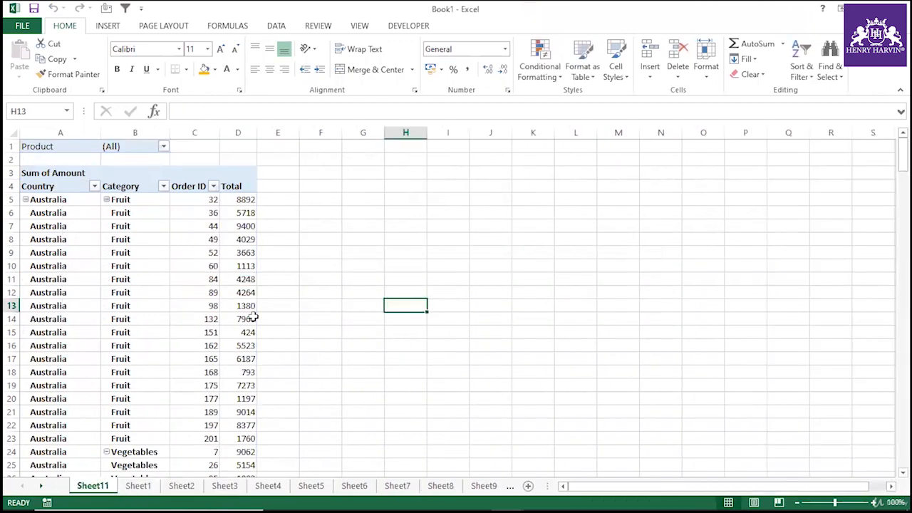
# Open the pivot table's Product filter list to review its items, and close it without changes.
pyautogui.moveTo(253, 315)
pyautogui.click(164, 147)
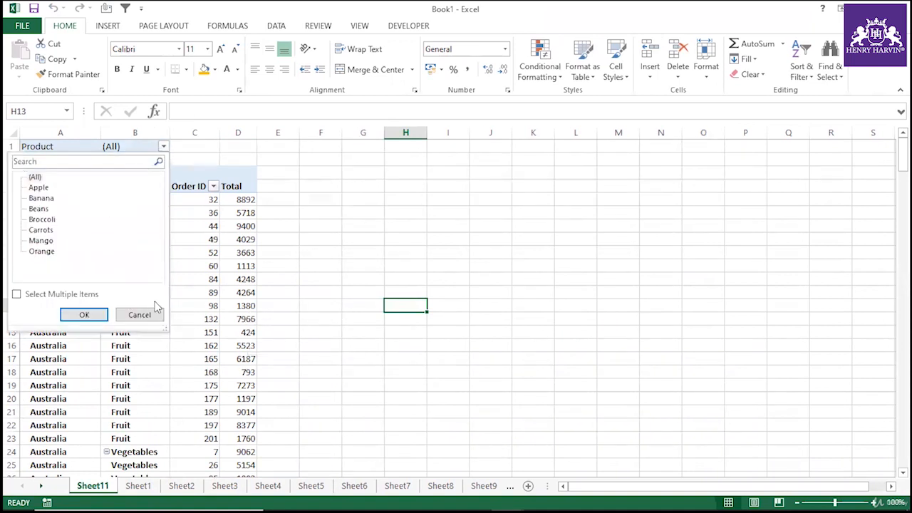
pyautogui.click(152, 311)
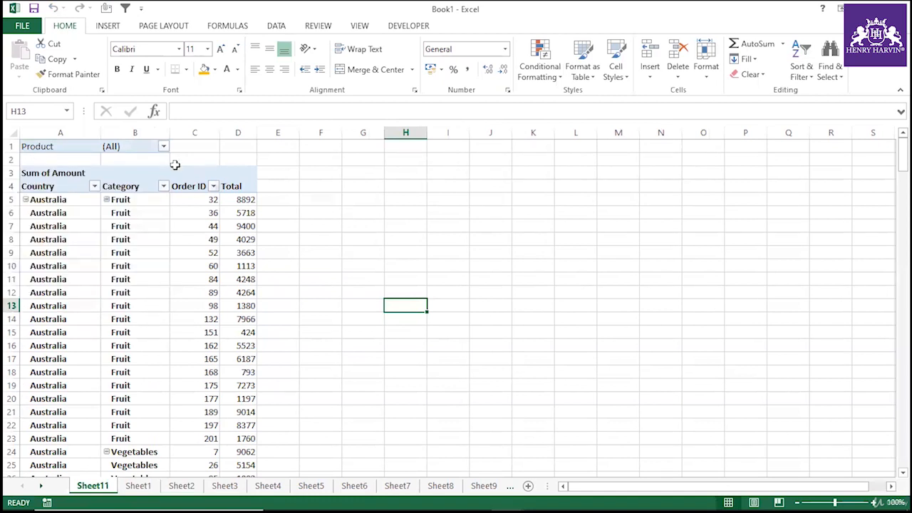
pyautogui.click(564, 145)
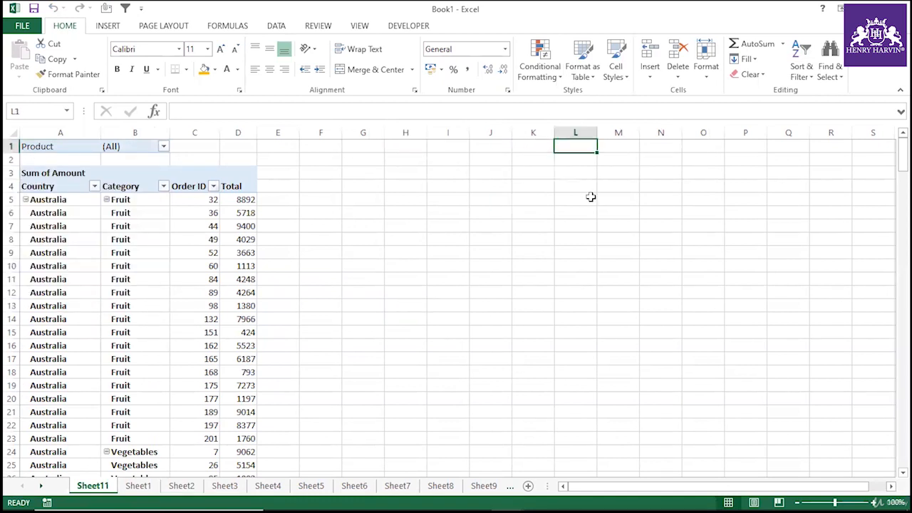
pyautogui.write('500')
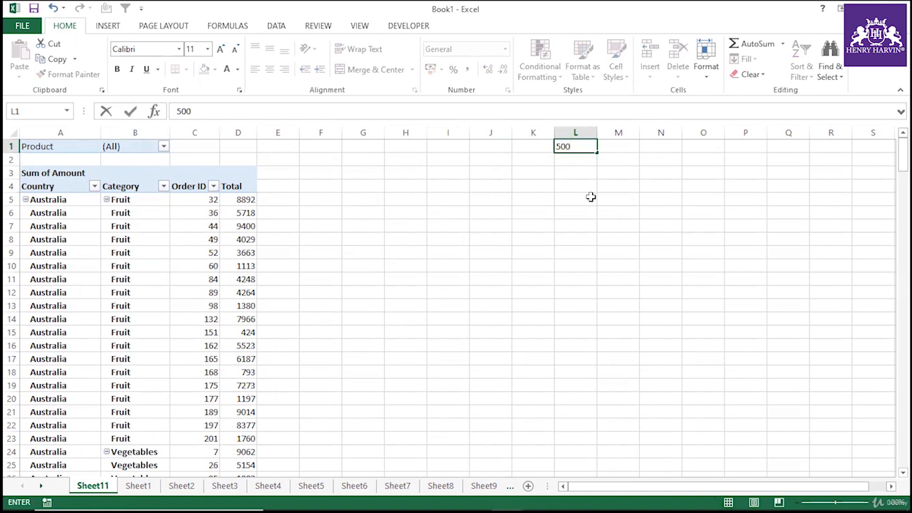
pyautogui.click(591, 197)
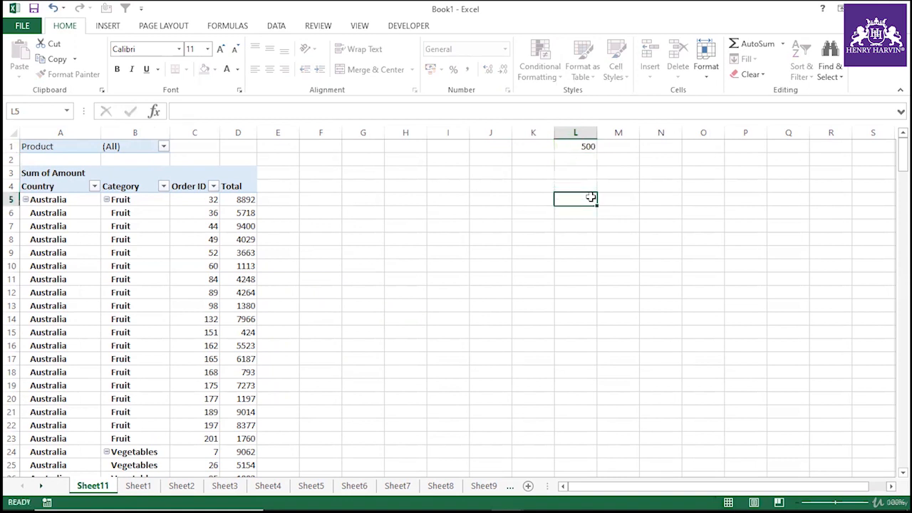
pyautogui.click(590, 145)
pyautogui.press('Delete')
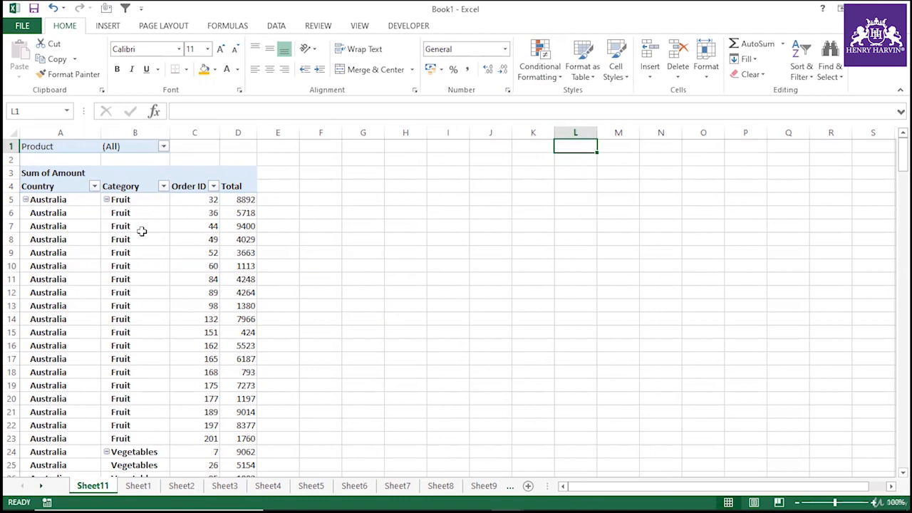
# Inspect cells of the pivot table and reopen the Product filter list, closing it without changes.
pyautogui.click(111, 238)
pyautogui.click(179, 266)
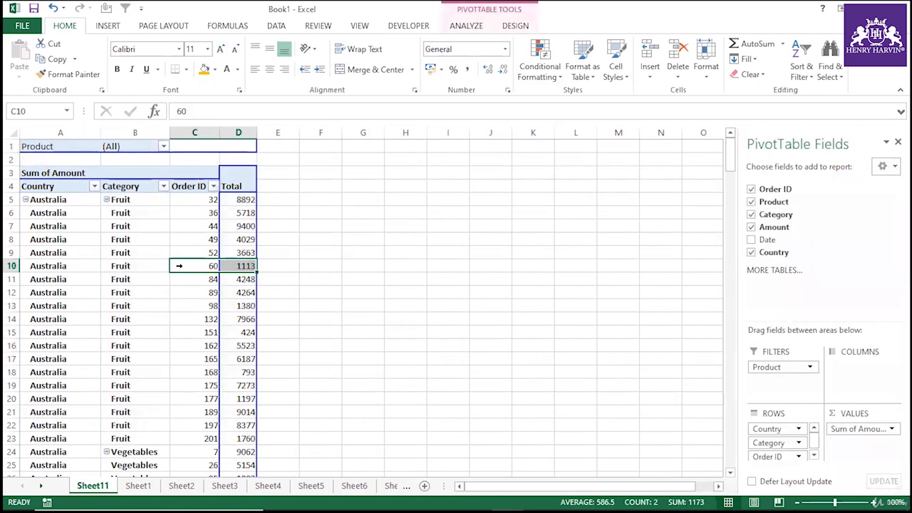
pyautogui.click(163, 158)
pyautogui.click(164, 146)
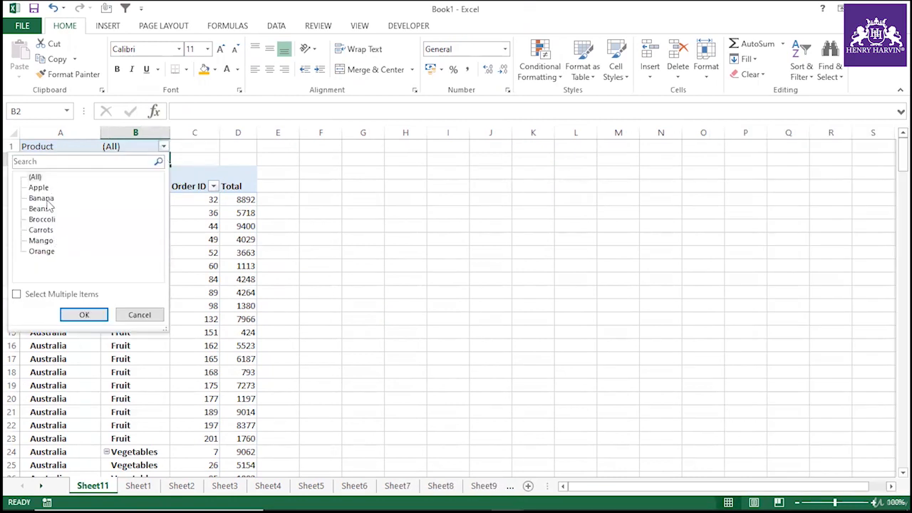
pyautogui.click(147, 316)
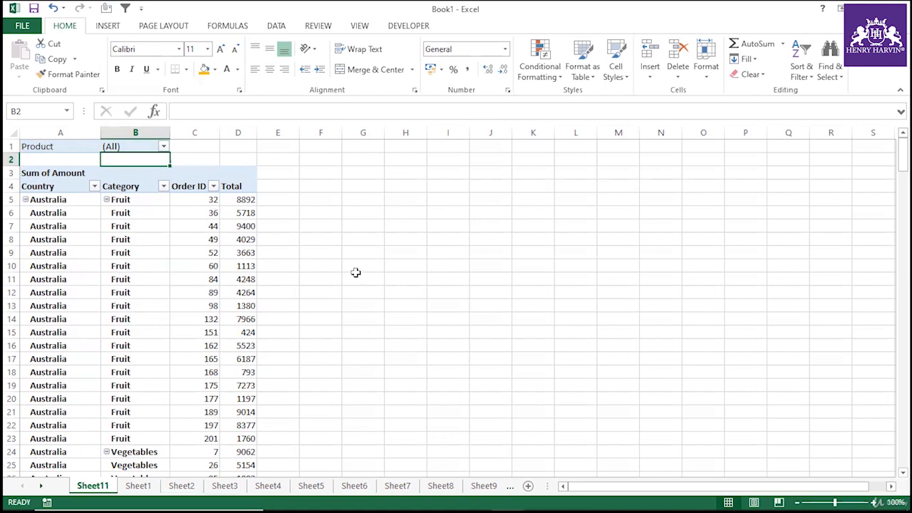
pyautogui.click(417, 277)
pyautogui.click(545, 283)
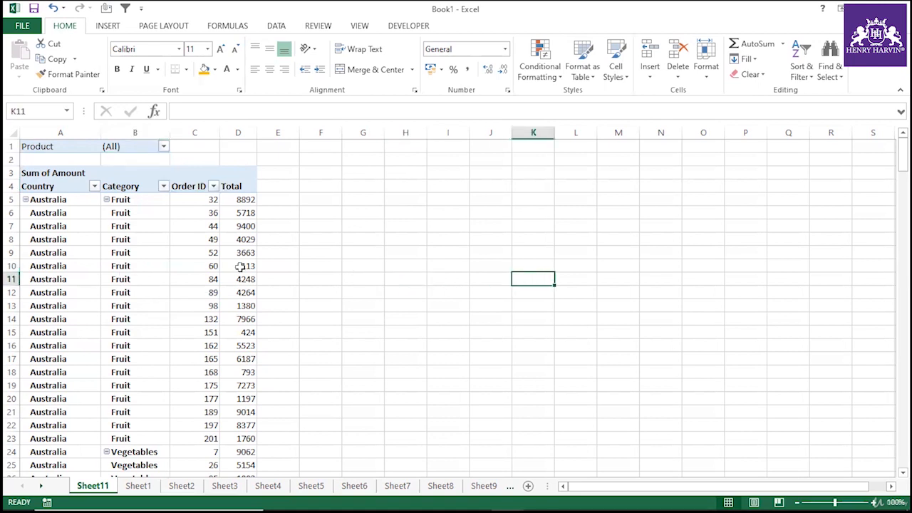
pyautogui.click(95, 278)
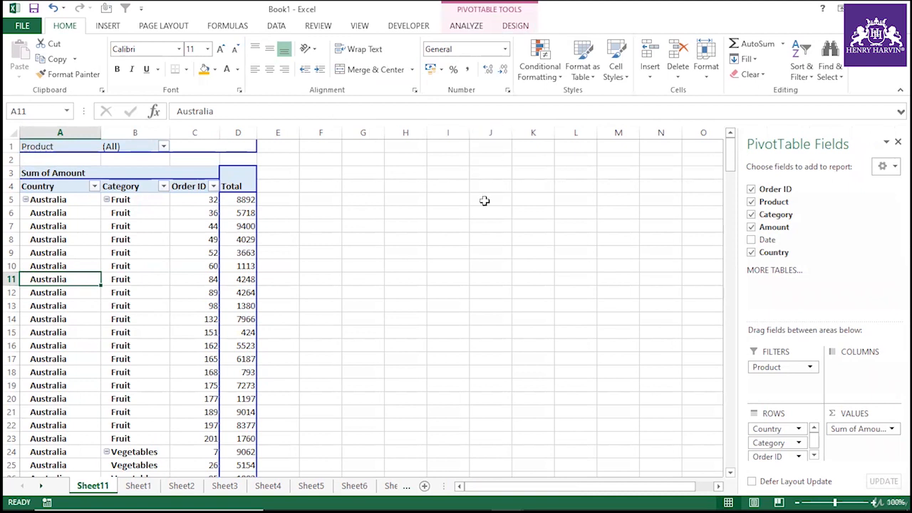
pyautogui.click(539, 227)
pyautogui.click(583, 320)
pyautogui.click(606, 347)
pyautogui.click(627, 306)
pyautogui.click(636, 276)
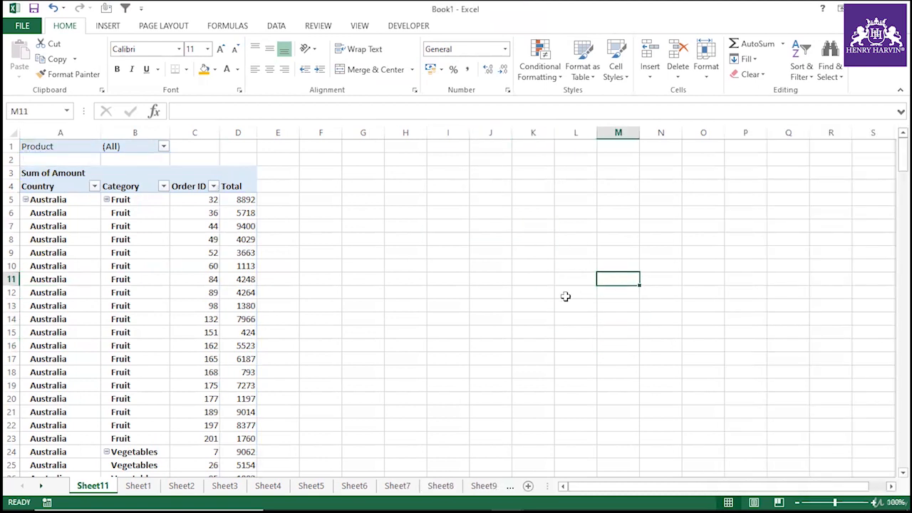
pyautogui.click(570, 279)
pyautogui.click(570, 201)
pyautogui.click(95, 254)
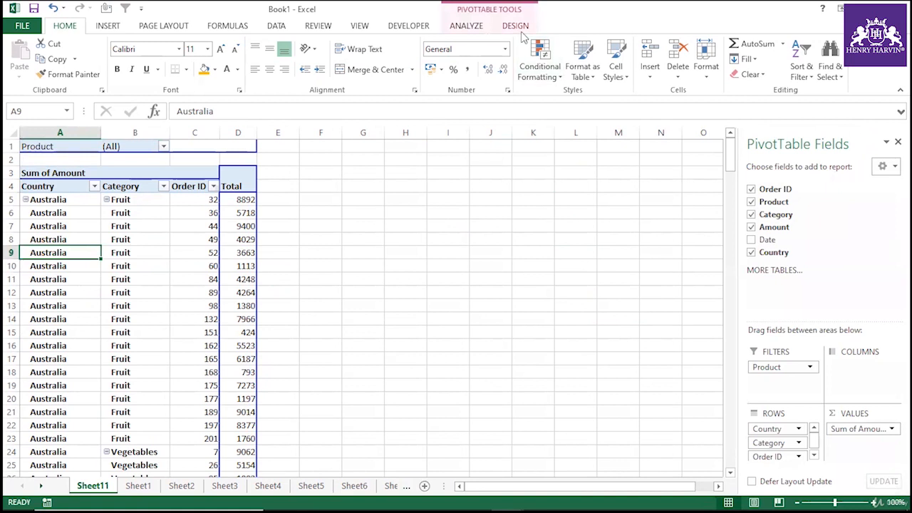
pyautogui.click(482, 27)
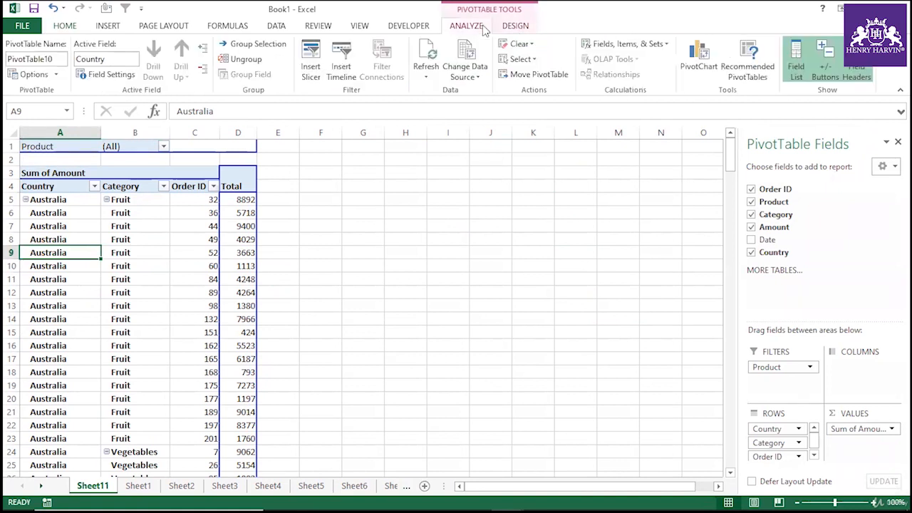
pyautogui.click(56, 75)
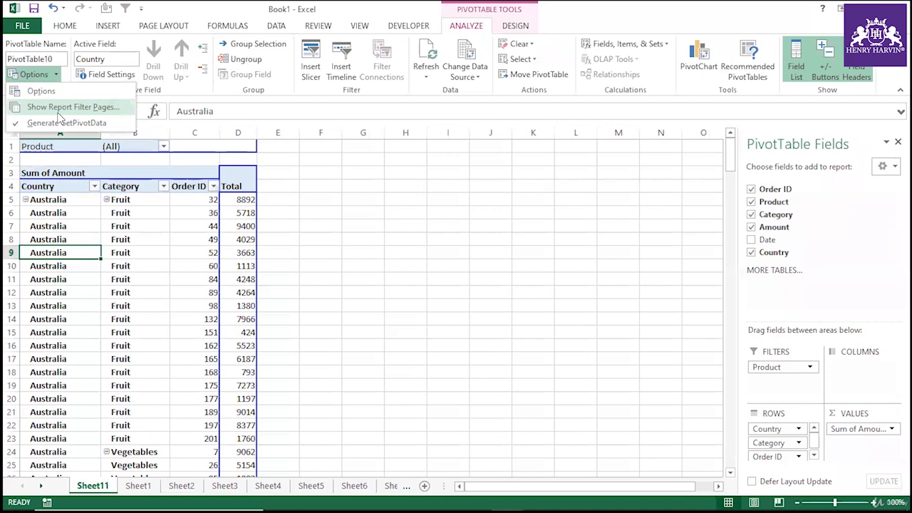
pyautogui.click(362, 288)
# Group the empty sheets Sheet2 through Sheet10 and delete them all together.
pyautogui.click(139, 486)
pyautogui.click(191, 491)
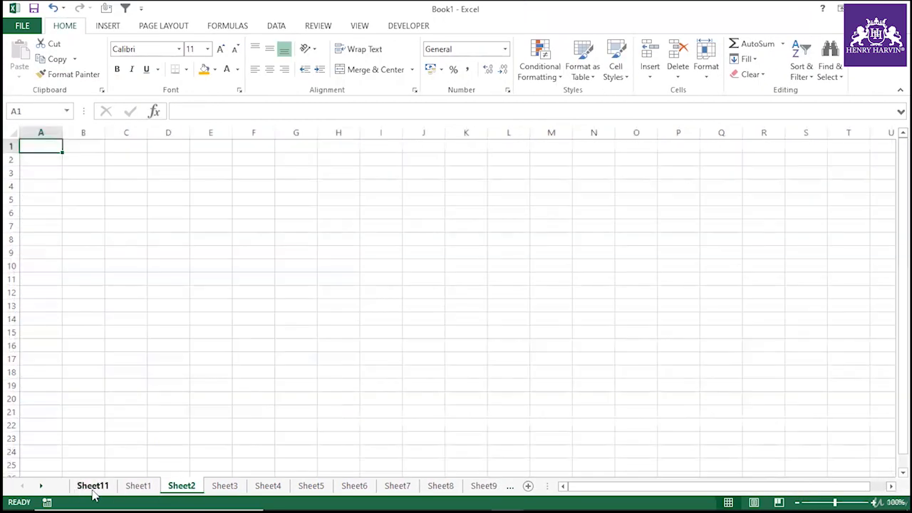
pyautogui.click(204, 436)
pyautogui.click(222, 489)
pyautogui.click(182, 487)
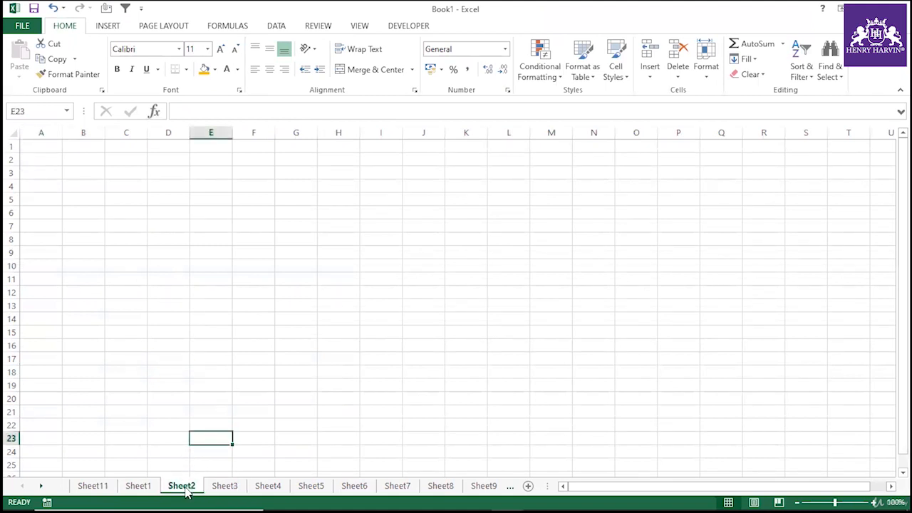
pyautogui.click(40, 485)
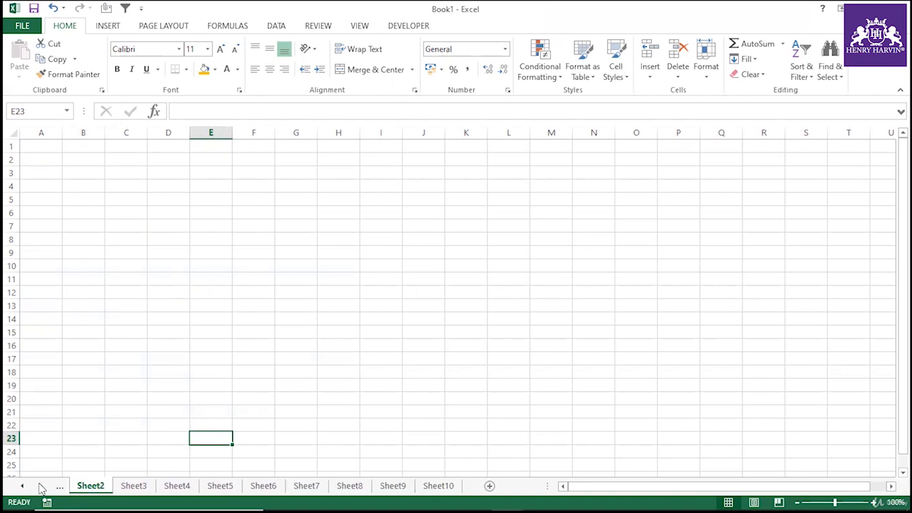
pyautogui.keyDown('shift'); pyautogui.click(438, 486); pyautogui.keyUp('shift')
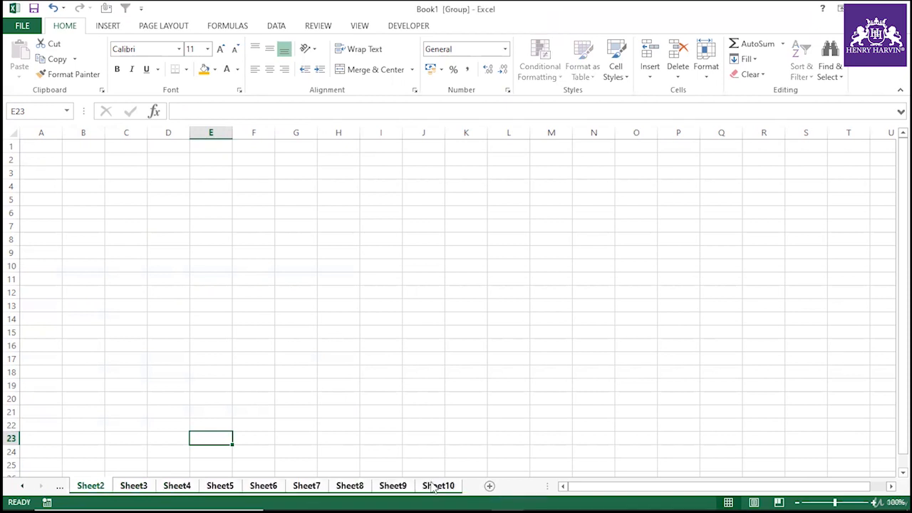
pyautogui.rightClick(436, 485)
pyautogui.click(489, 333)
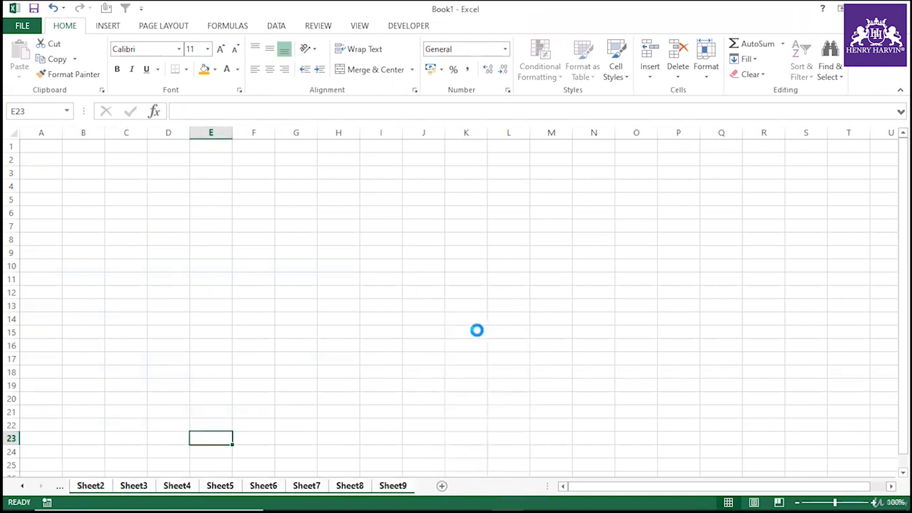
pyautogui.click(445, 340)
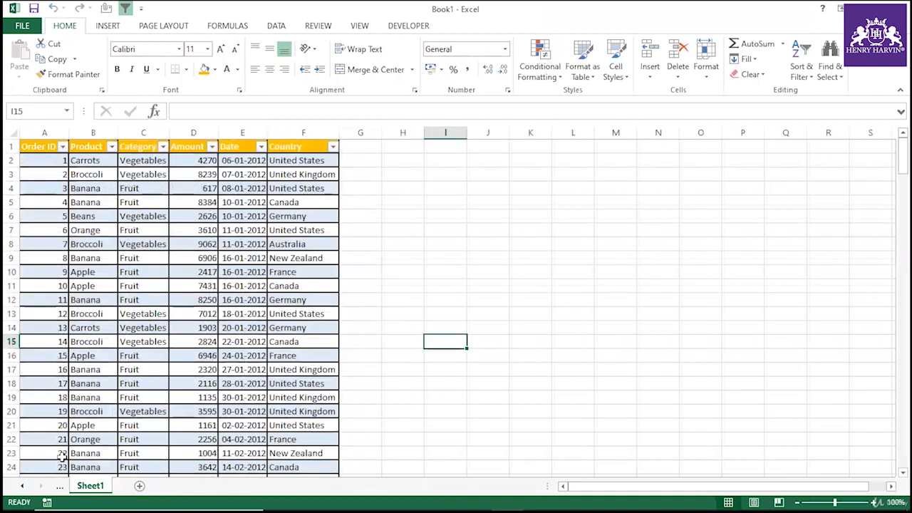
# Review the source data on Sheet1 and return to the pivot table on Sheet11.
pyautogui.click(21, 486)
pyautogui.click(133, 487)
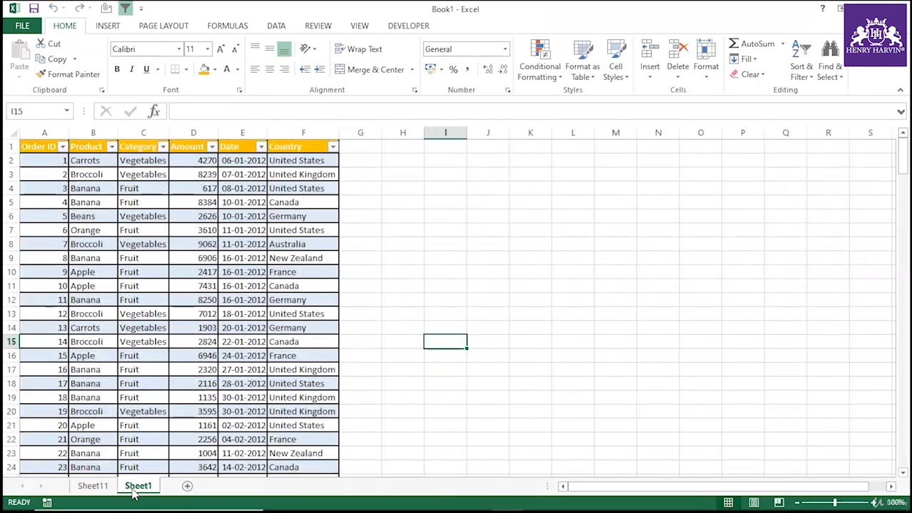
pyautogui.moveTo(57, 144); pyautogui.dragTo(194, 146)
pyautogui.click(194, 342)
pyautogui.click(107, 488)
pyautogui.click(149, 318)
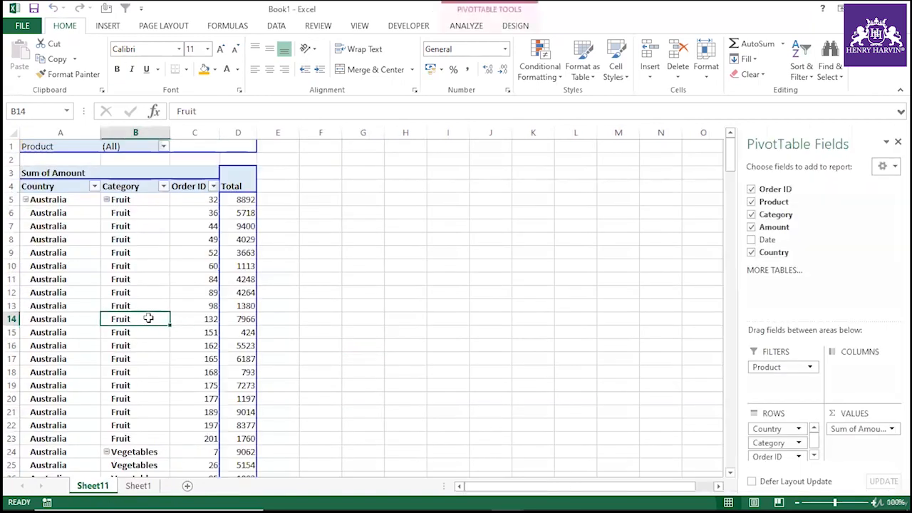
pyautogui.click(114, 200)
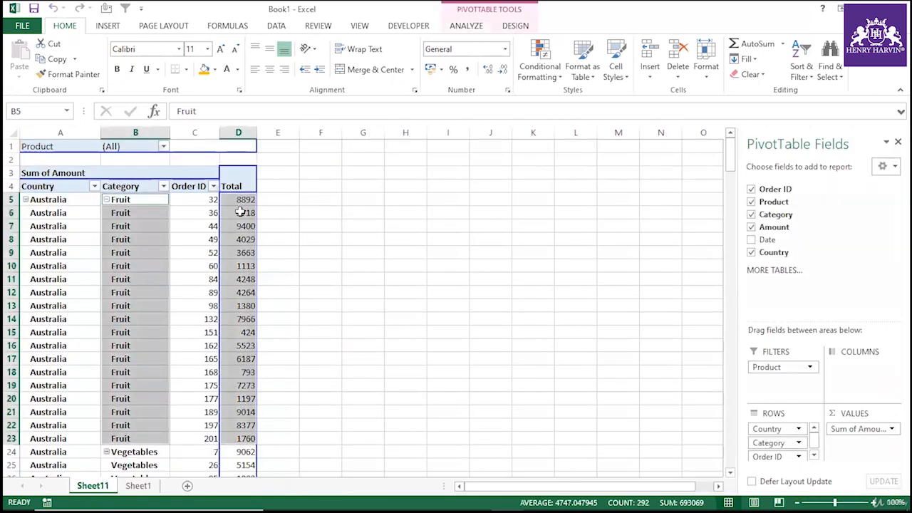
# Show report filter pages for Product again to generate one pivot sheet per product.
pyautogui.click(476, 28)
pyautogui.click(55, 74)
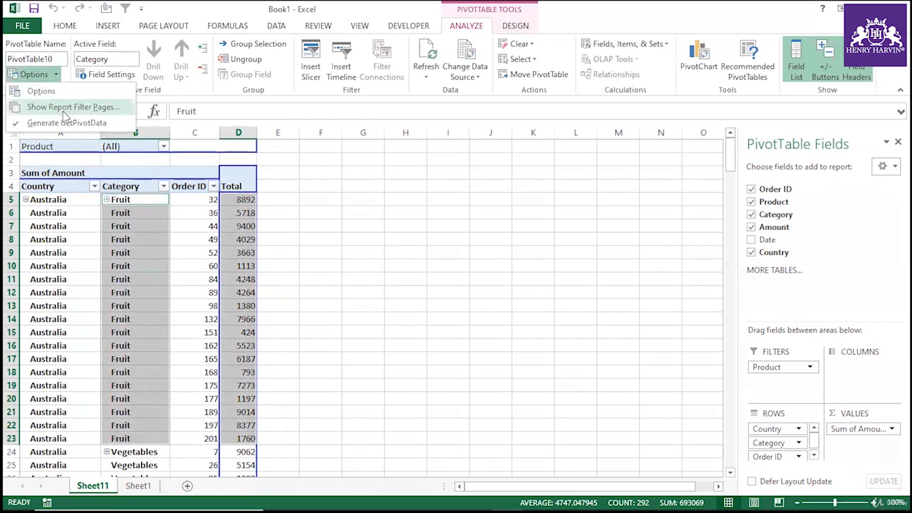
pyautogui.click(63, 111)
pyautogui.click(451, 279)
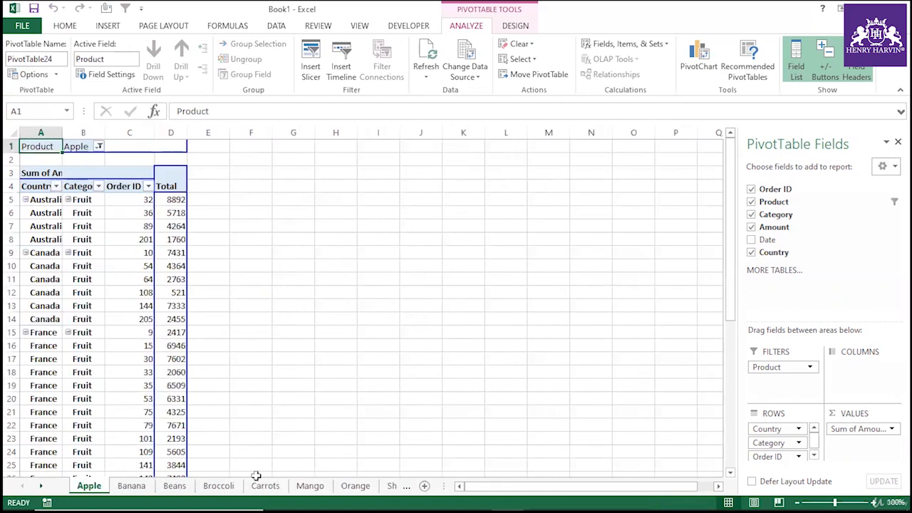
# Browse the generated product sheets from Banana through Orange one by one.
pyautogui.click(131, 487)
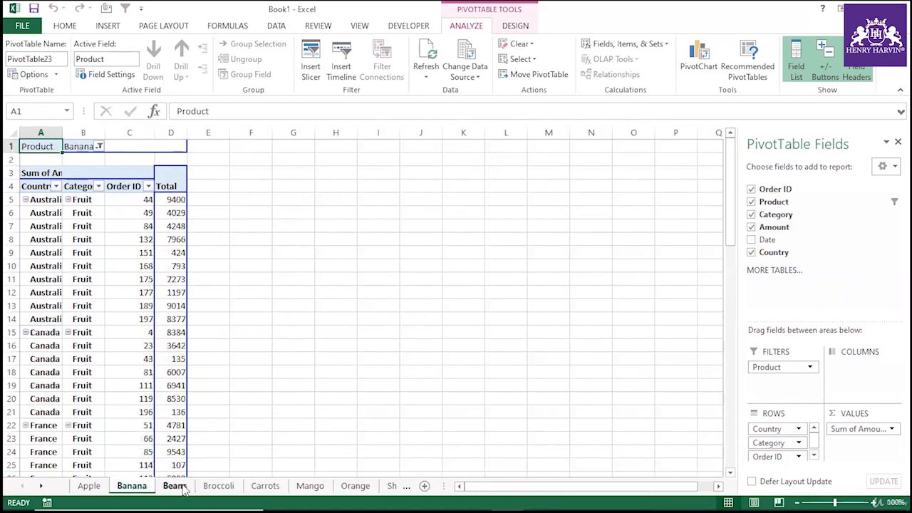
pyautogui.click(174, 487)
pyautogui.click(218, 489)
pyautogui.click(265, 487)
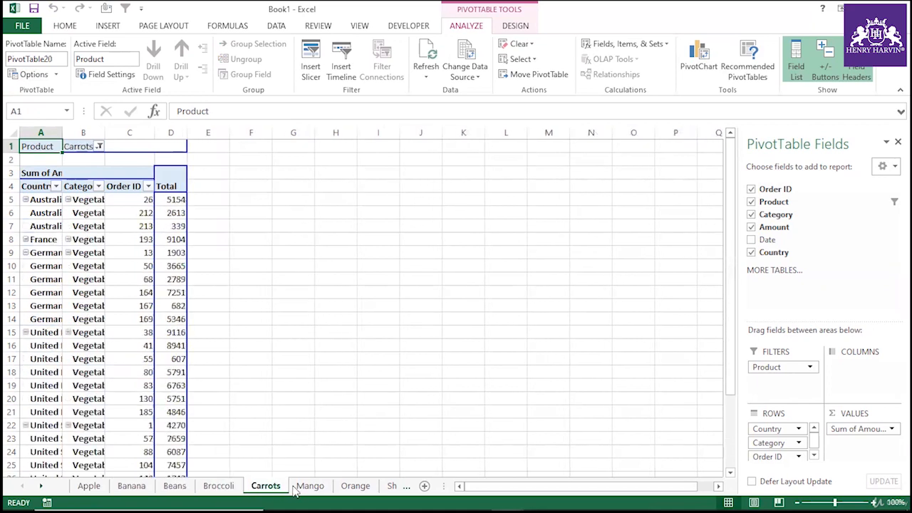
pyautogui.click(310, 488)
pyautogui.click(355, 487)
pyautogui.click(462, 227)
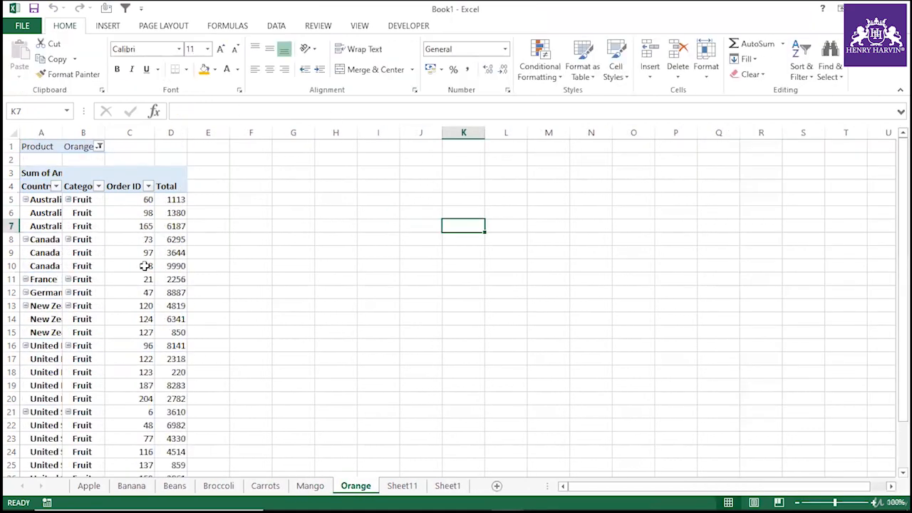
pyautogui.click(338, 268)
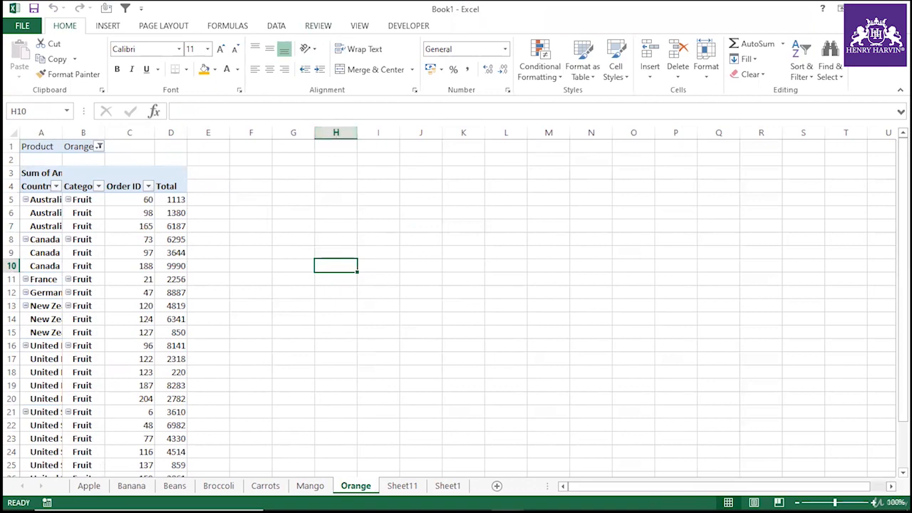
# Close the Book1 workbook and return to the Lets Learn Excel TogetherV1 workbook.
pyautogui.hotkey('ctrl', 'w')
pyautogui.click(442, 276)
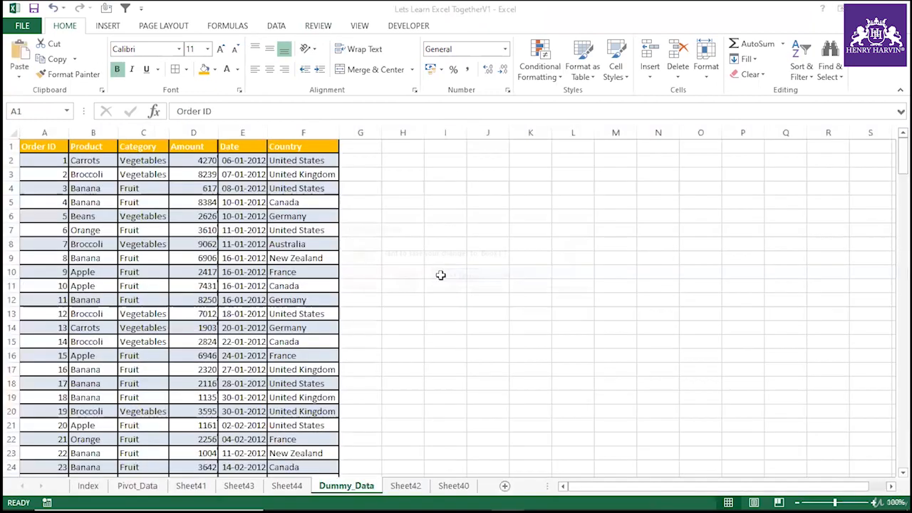
pyautogui.click(440, 278)
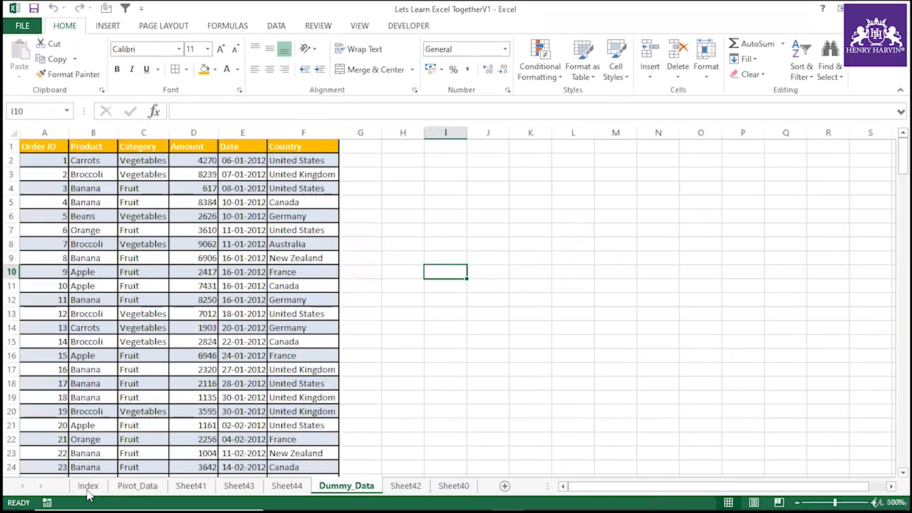
pyautogui.hotkey('ctrl', 'n')
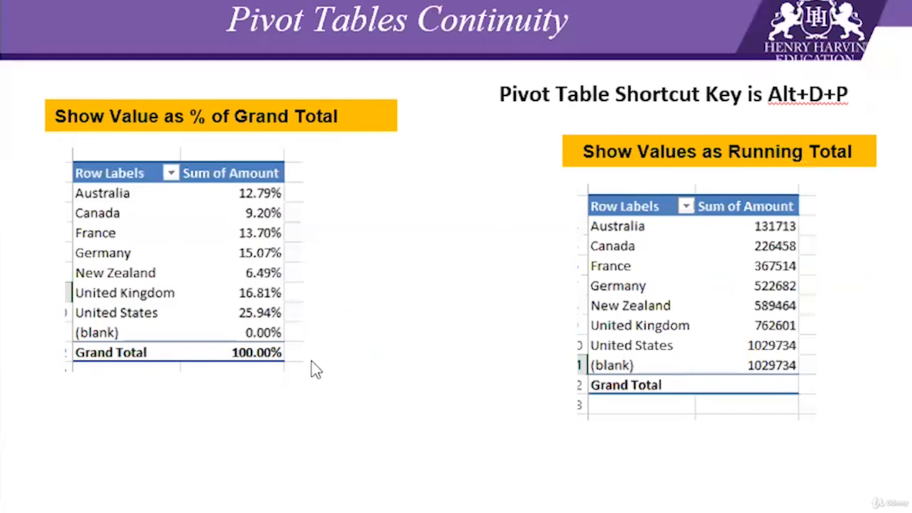
pyautogui.click(312, 361)
pyautogui.click(316, 357)
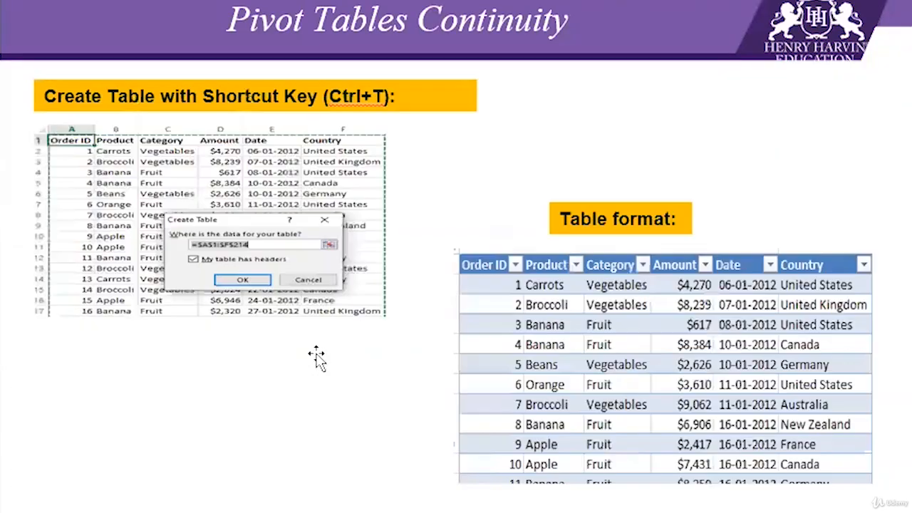
pyautogui.scroll(1, 317, 357)
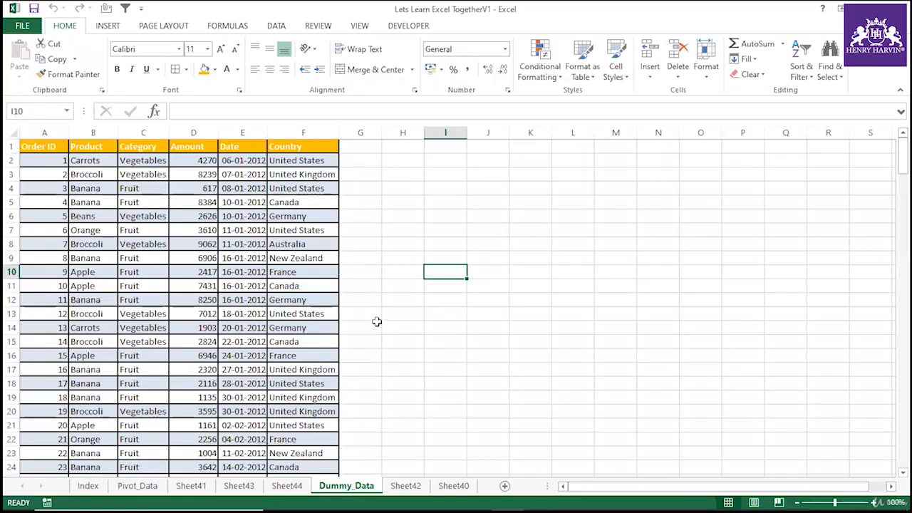
pyautogui.click(360, 328)
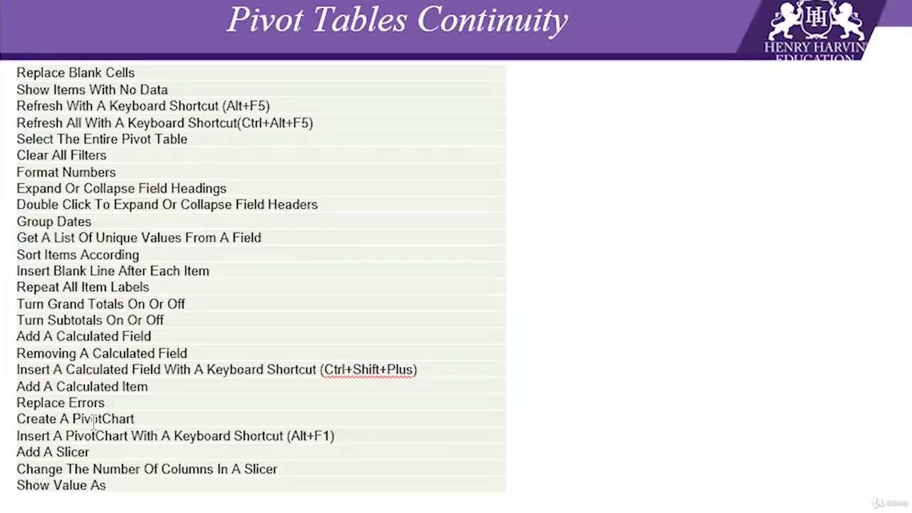
pyautogui.click(139, 419)
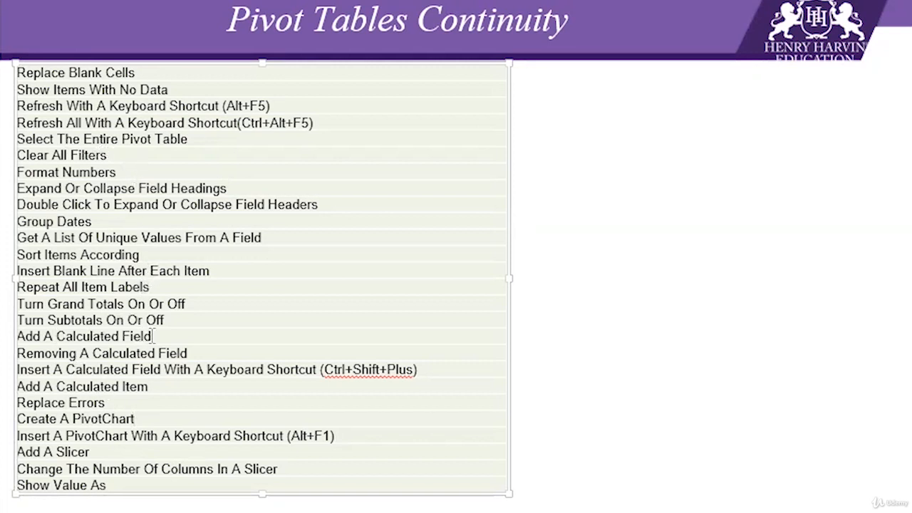
pyautogui.moveTo(153, 335); pyautogui.dragTo(56, 336)
pyautogui.click(147, 386)
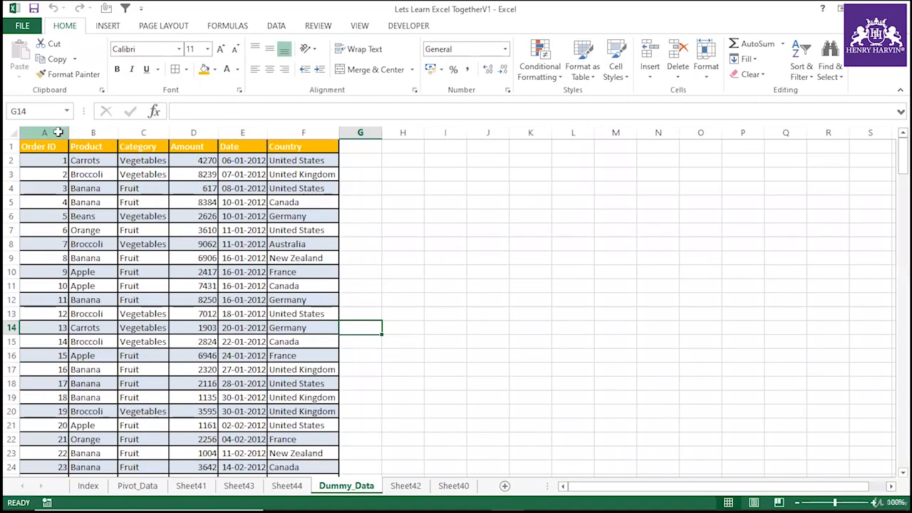
# Copy columns A through F of the Dummy_Data sheet and paste them into a new blank workbook.
pyautogui.moveTo(44, 133); pyautogui.dragTo(303, 132)
pyautogui.hotkey('ctrl', 'c')
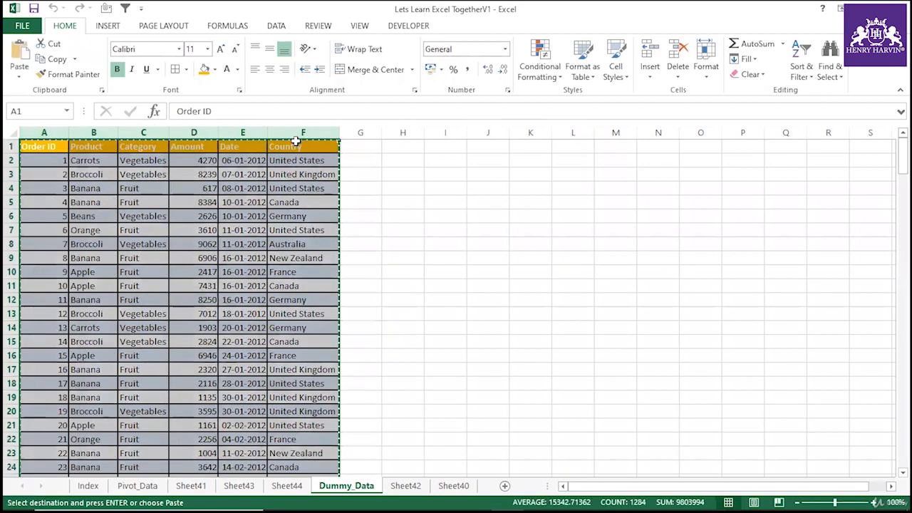
pyautogui.hotkey('ctrl', 'n')
pyautogui.hotkey('ctrl', 'v')
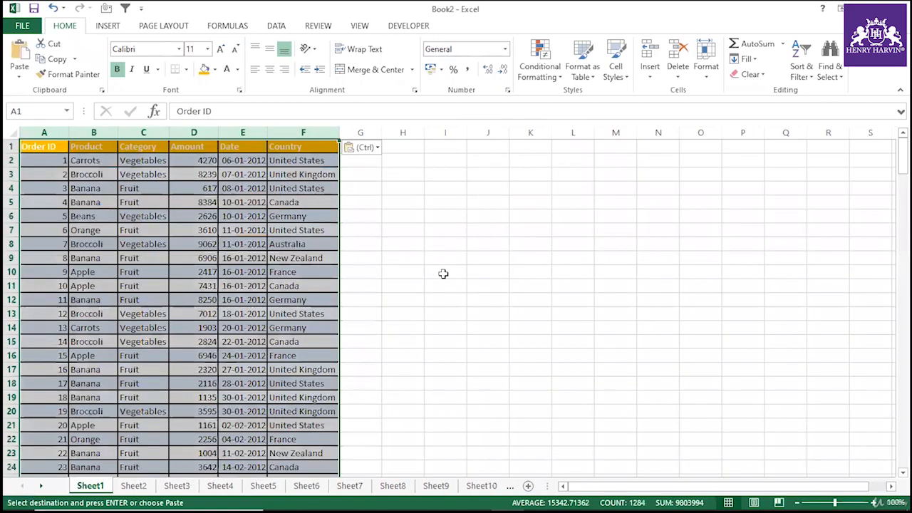
pyautogui.click(443, 272)
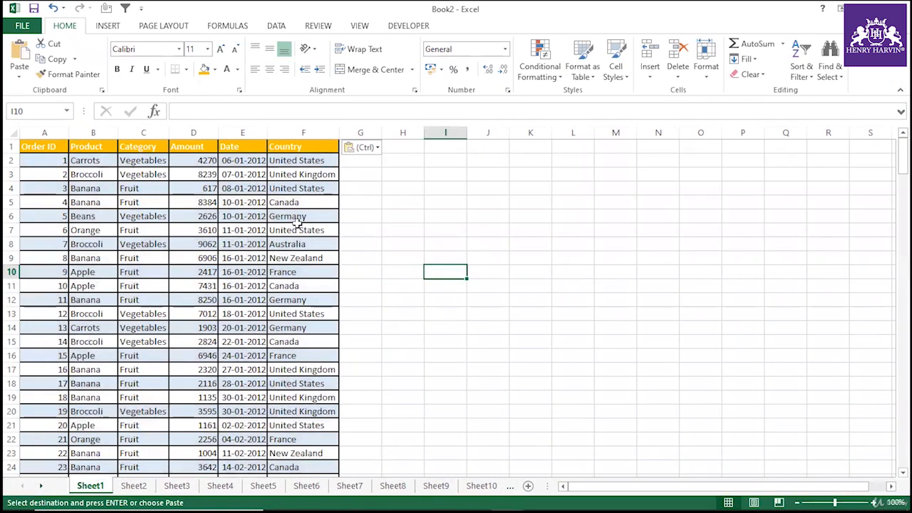
# Create a PivotTable from the pasted data on a new sheet, with Country as rows and Sum of Amount as values.
pyautogui.click(152, 189)
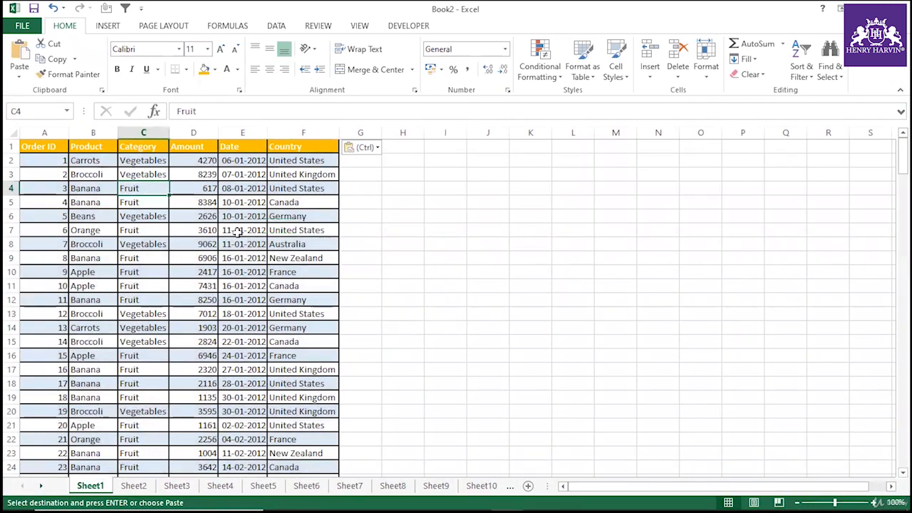
pyautogui.hotkey('alt', 'd')
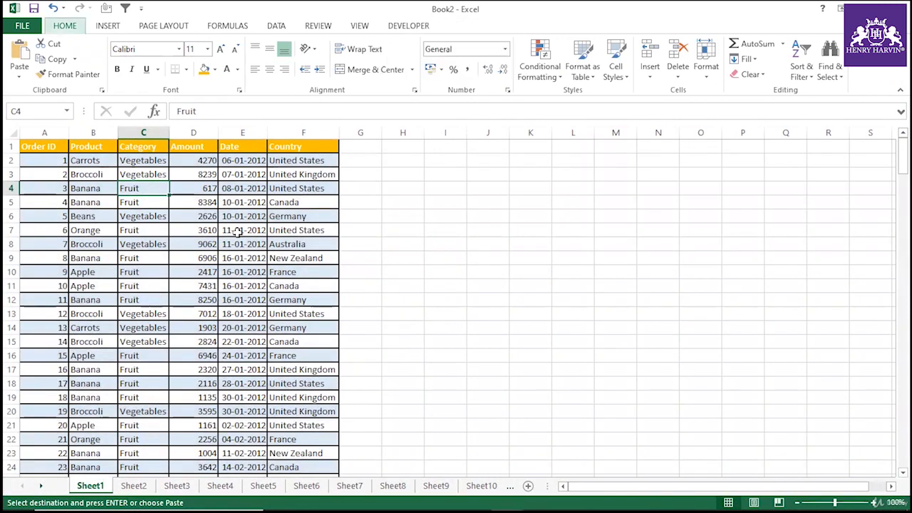
pyautogui.press('p')
pyautogui.click(501, 323)
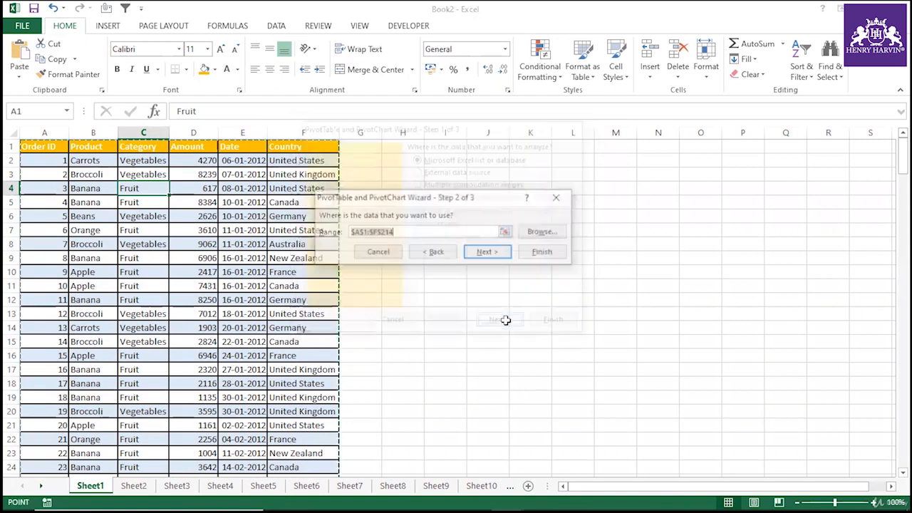
pyautogui.click(539, 245)
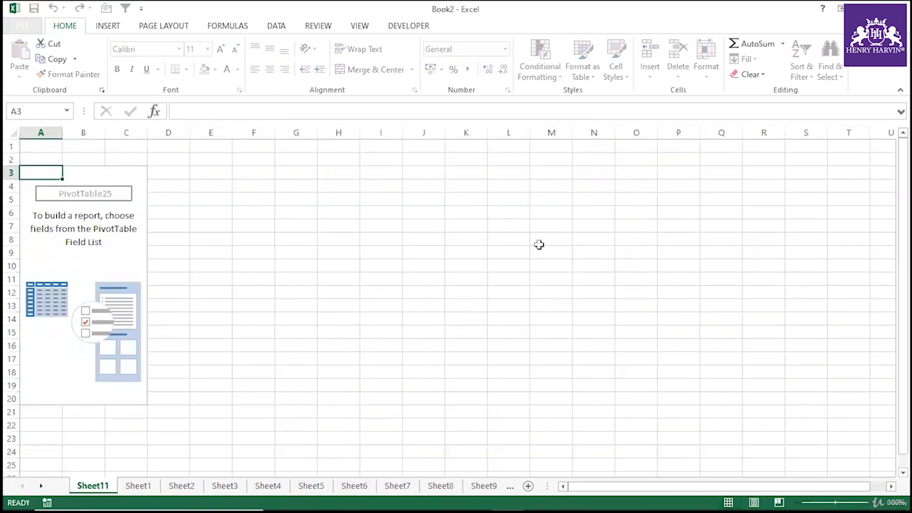
pyautogui.click(122, 253)
pyautogui.moveTo(784, 228); pyautogui.dragTo(859, 446)
pyautogui.moveTo(774, 252); pyautogui.dragTo(780, 443)
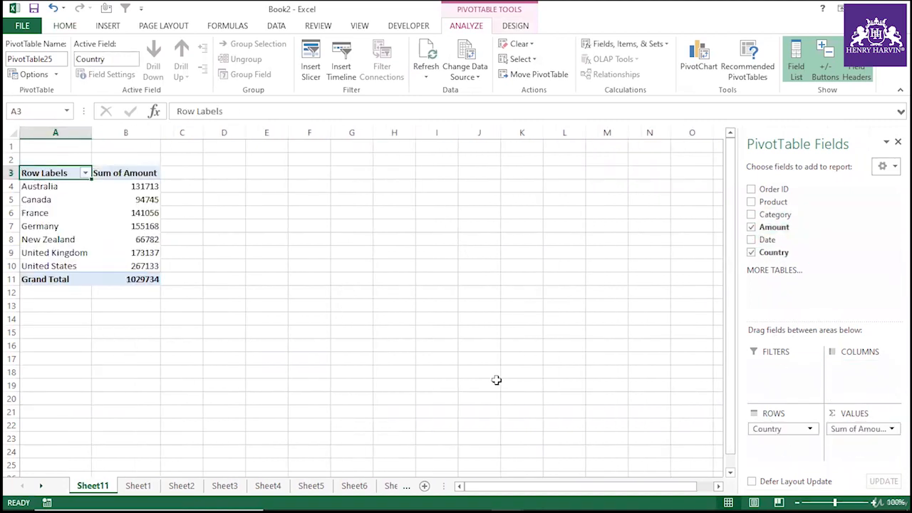
pyautogui.click(409, 319)
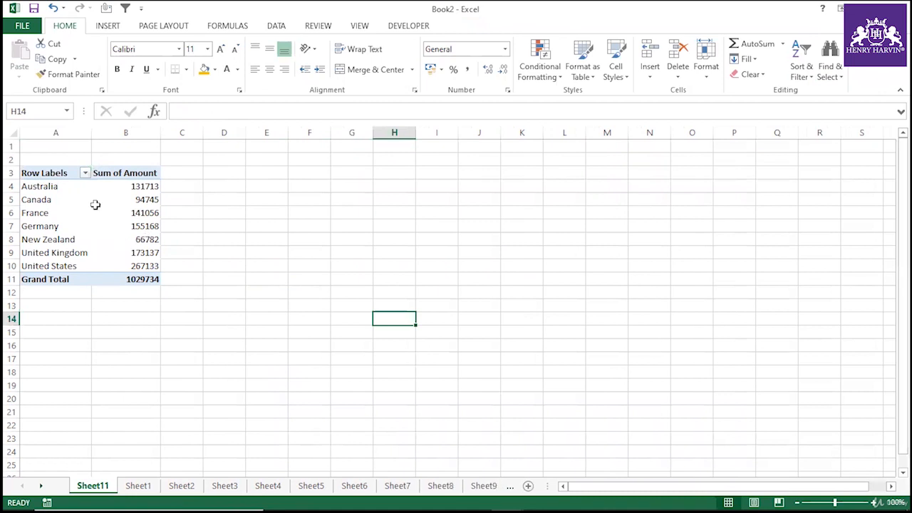
pyautogui.click(94, 201)
pyautogui.click(60, 226)
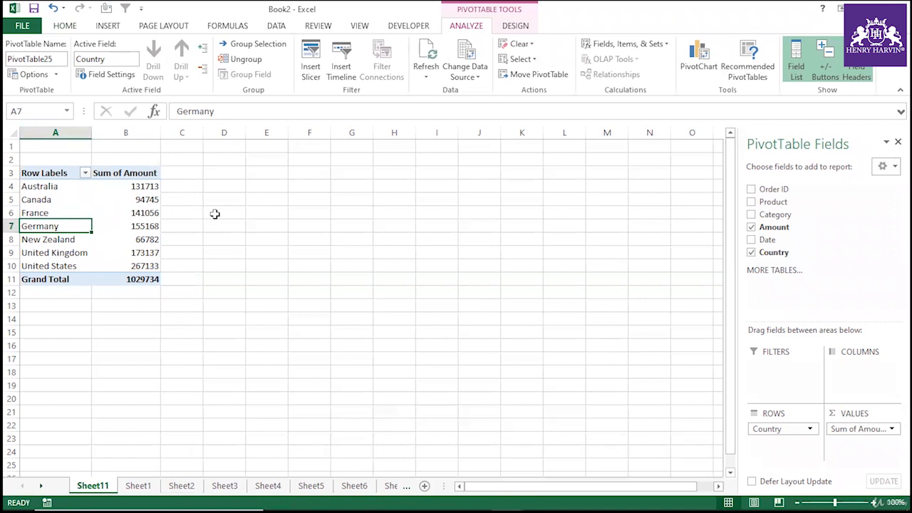
pyautogui.click(225, 265)
pyautogui.click(207, 227)
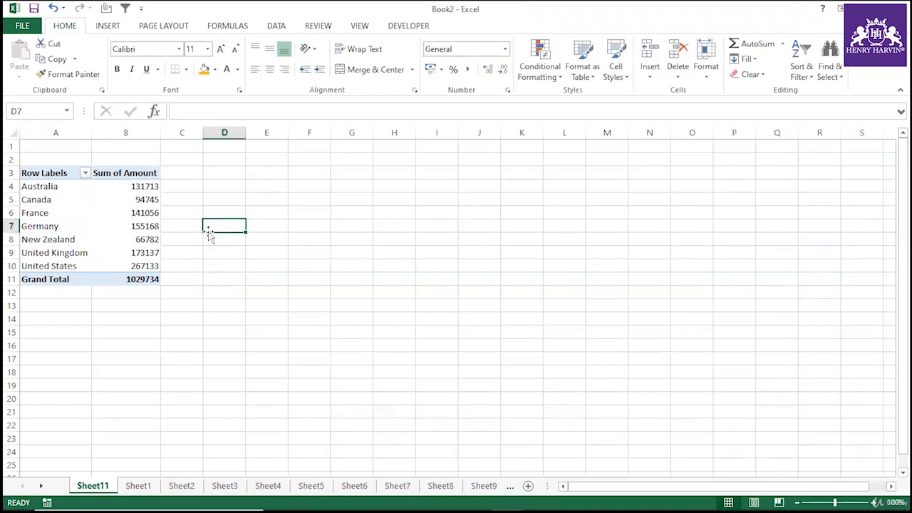
pyautogui.click(239, 309)
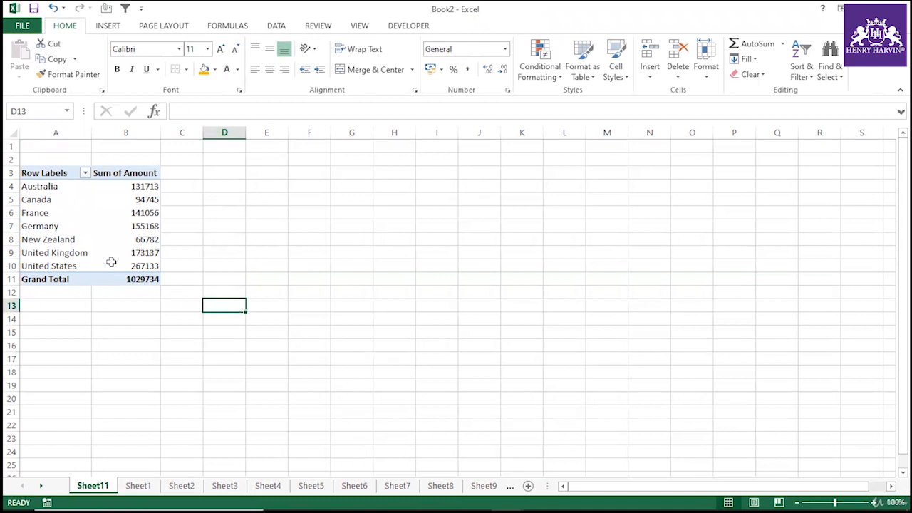
pyautogui.click(51, 219)
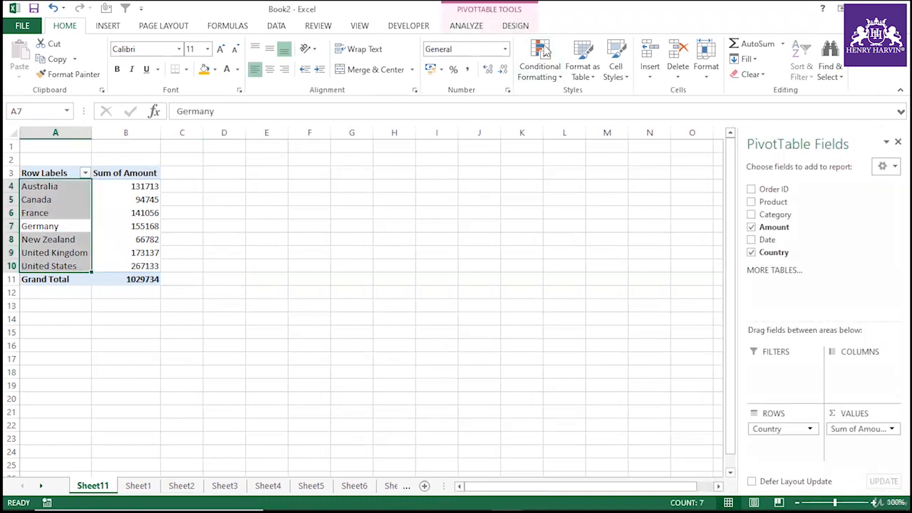
pyautogui.moveTo(400, 294); pyautogui.dragTo(411, 303)
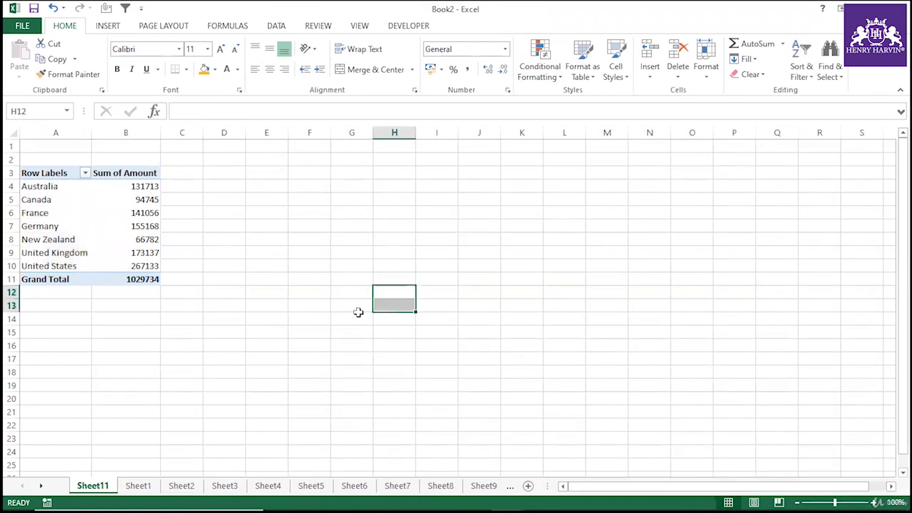
pyautogui.click(91, 225)
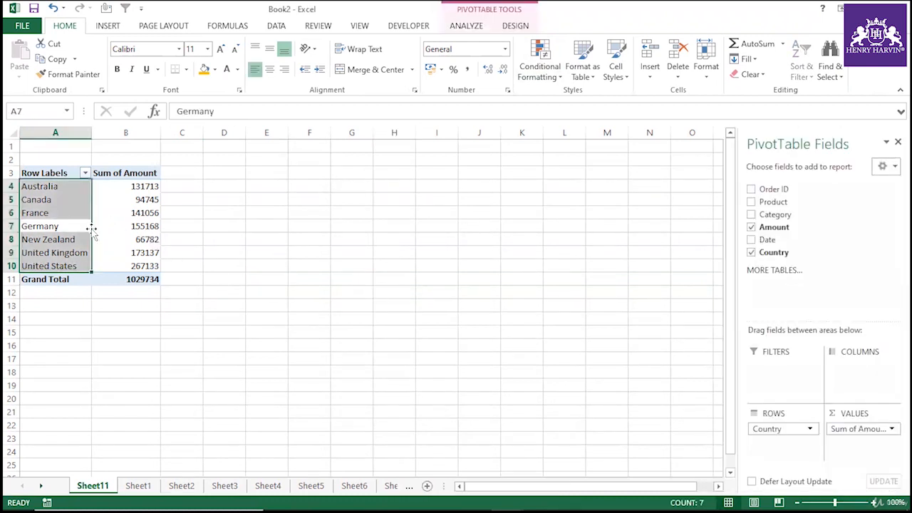
pyautogui.click(370, 237)
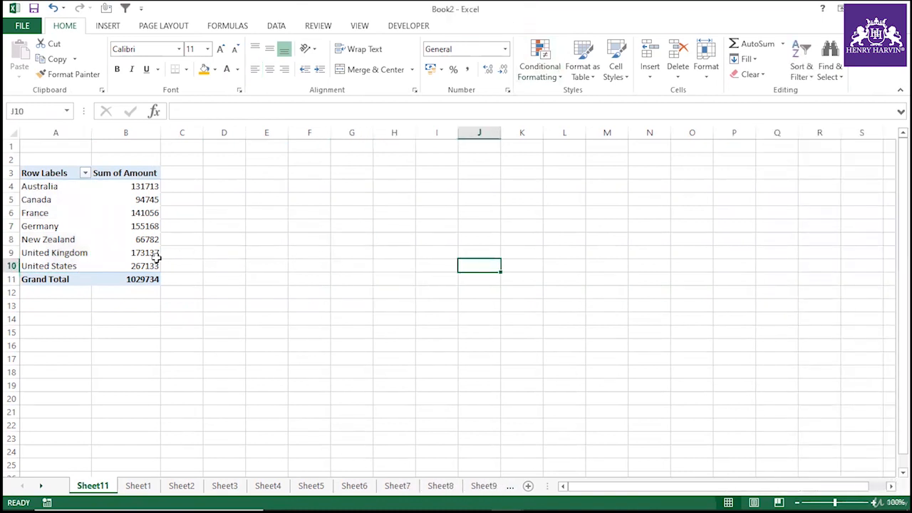
# Start inserting a calculated field into the PivotTable and name it Calculated_Tax.
pyautogui.click(130, 240)
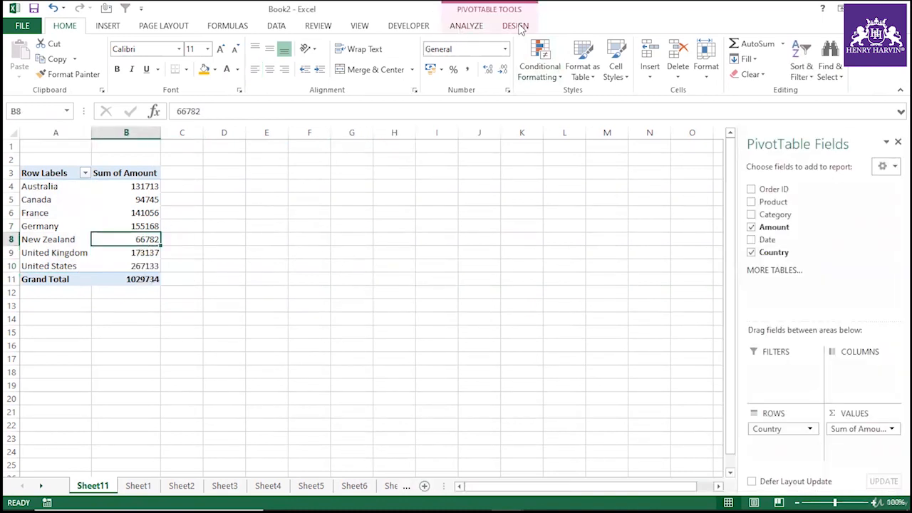
pyautogui.click(473, 29)
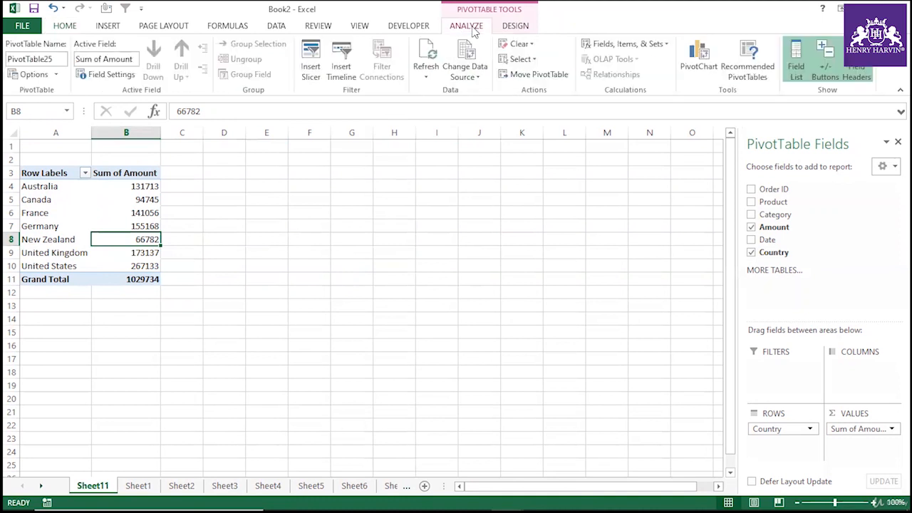
pyautogui.click(667, 45)
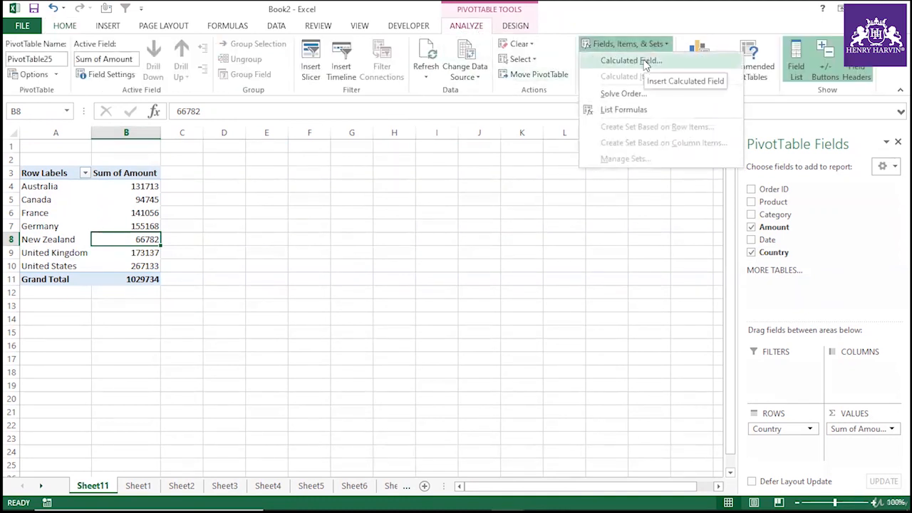
pyautogui.click(631, 60)
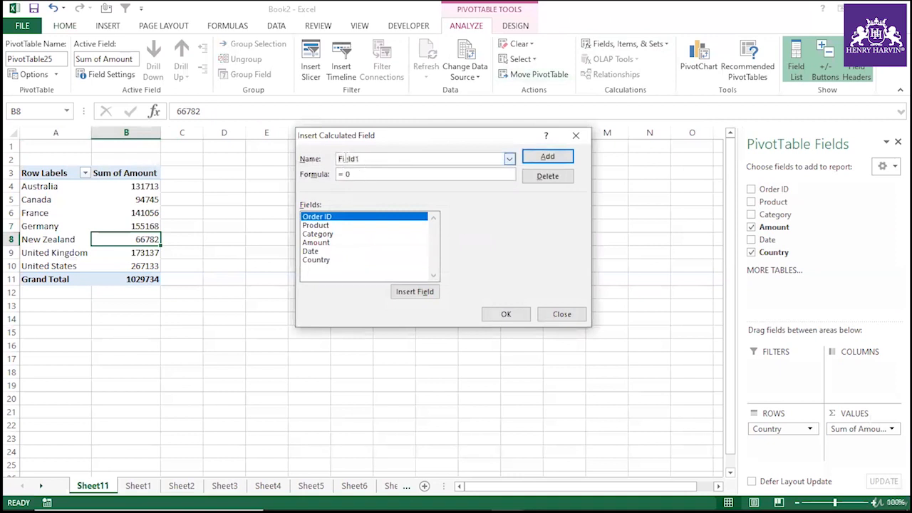
pyautogui.press('BackSpace')
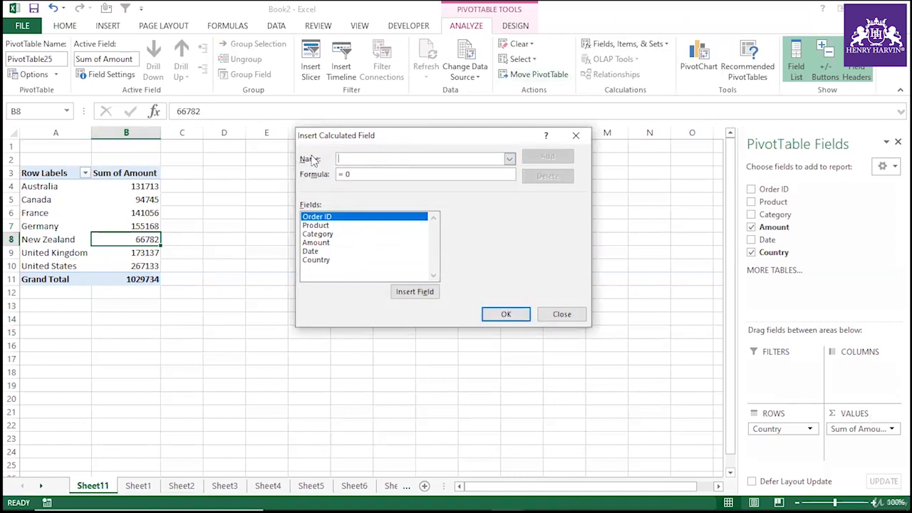
pyautogui.write('Cal')
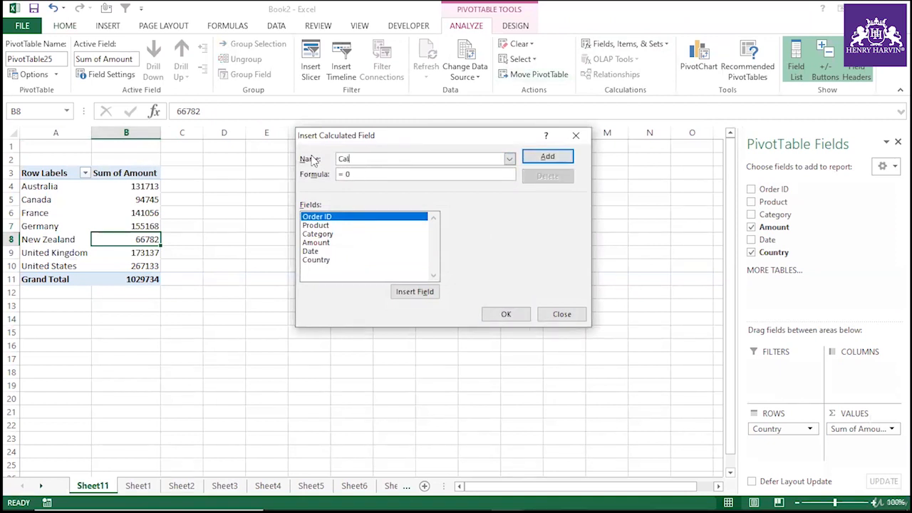
pyautogui.write('culated_Tax')
pyautogui.press('BackSpace')
pyautogui.press('BackSpace')
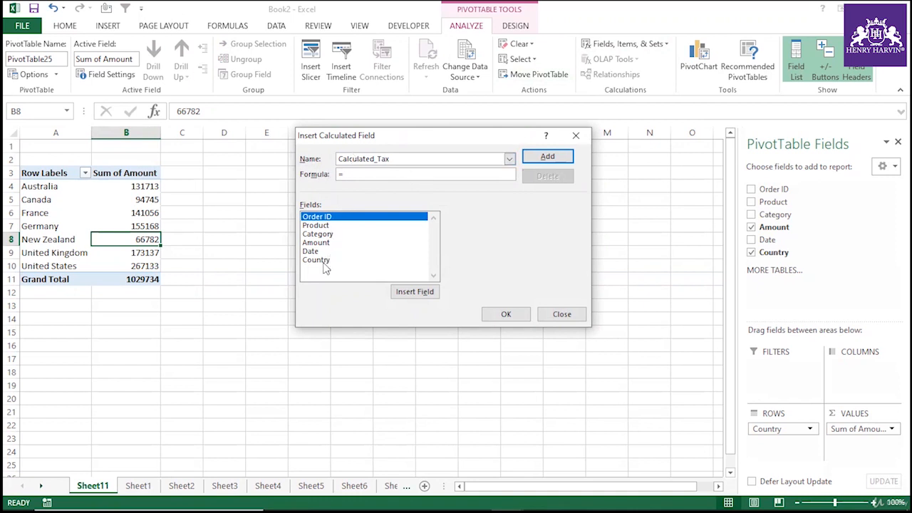
# Enter the formula =if( Country="Canada", Amount*.10, Amount*.20) for Calculated_Tax and add it to the PivotTable.
pyautogui.write('if(')
pyautogui.doubleClick(323, 262)
pyautogui.write('="C')
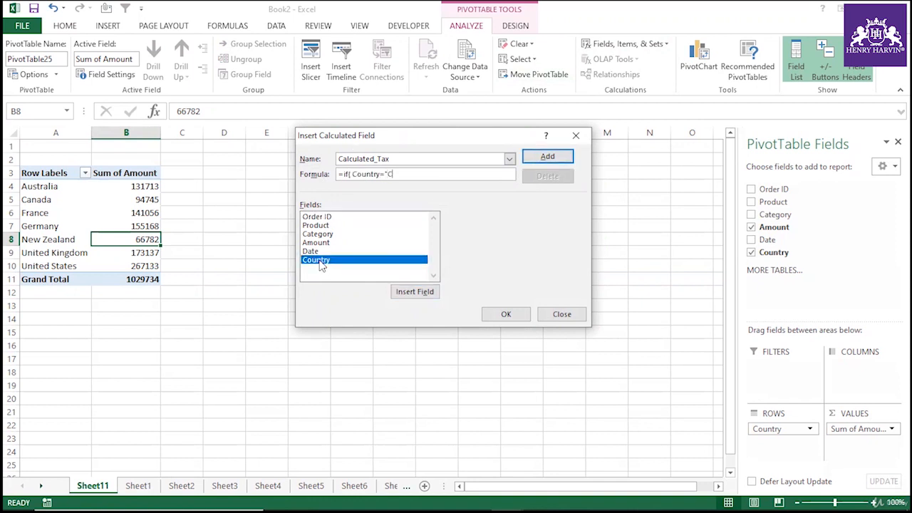
pyautogui.write('anada",')
pyautogui.doubleClick(324, 243)
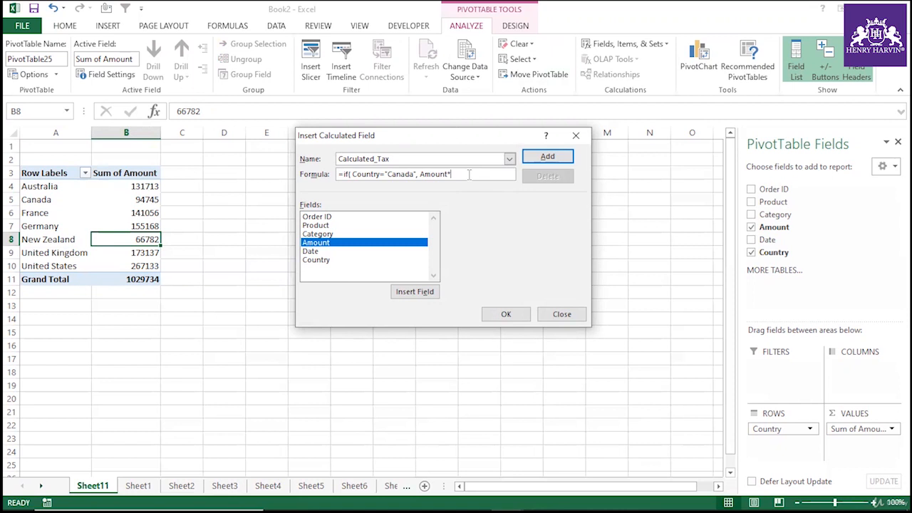
pyautogui.write('0,')
pyautogui.doubleClick(352, 250)
pyautogui.write('*.20')
pyautogui.click(521, 312)
# Review the Calculated_Tax values for each country in the PivotTable.
pyautogui.click(299, 183)
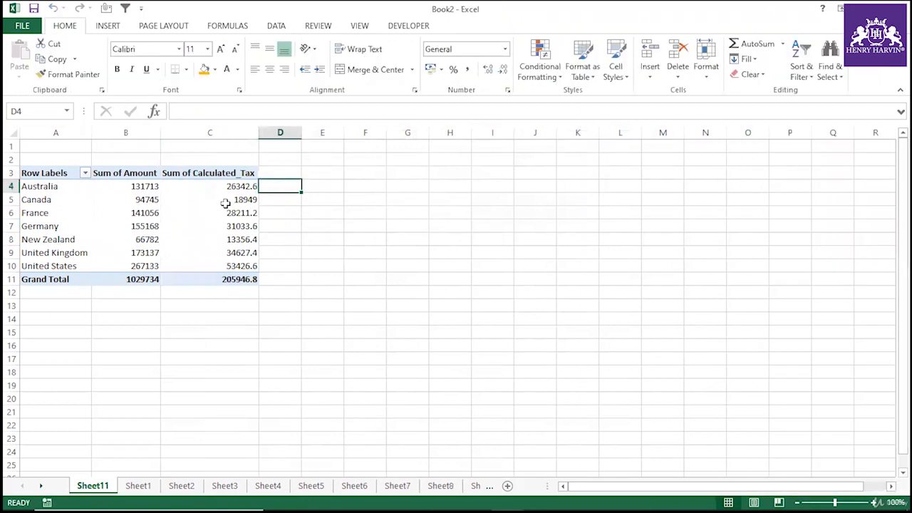
pyautogui.click(225, 205)
pyautogui.press('Down')
pyautogui.press('Down')
pyautogui.press('Down')
pyautogui.press('Down')
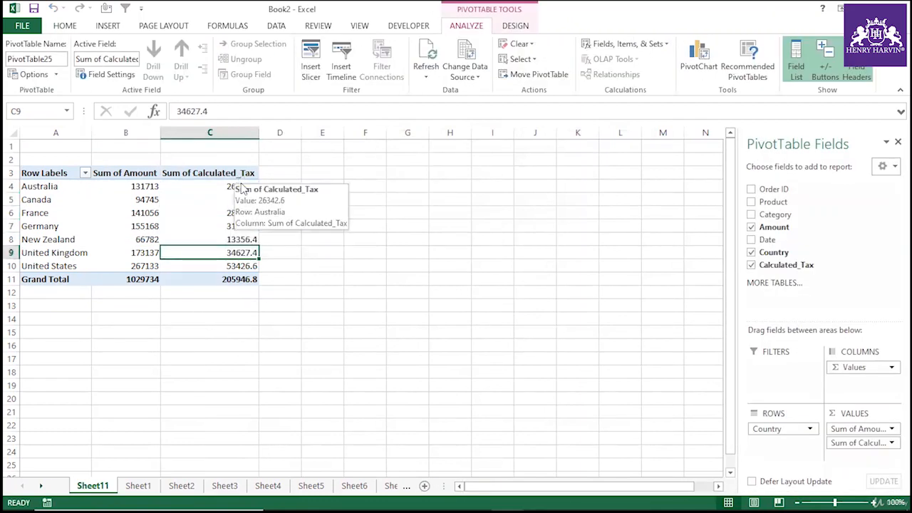
pyautogui.click(225, 186)
pyautogui.click(239, 212)
pyautogui.click(236, 238)
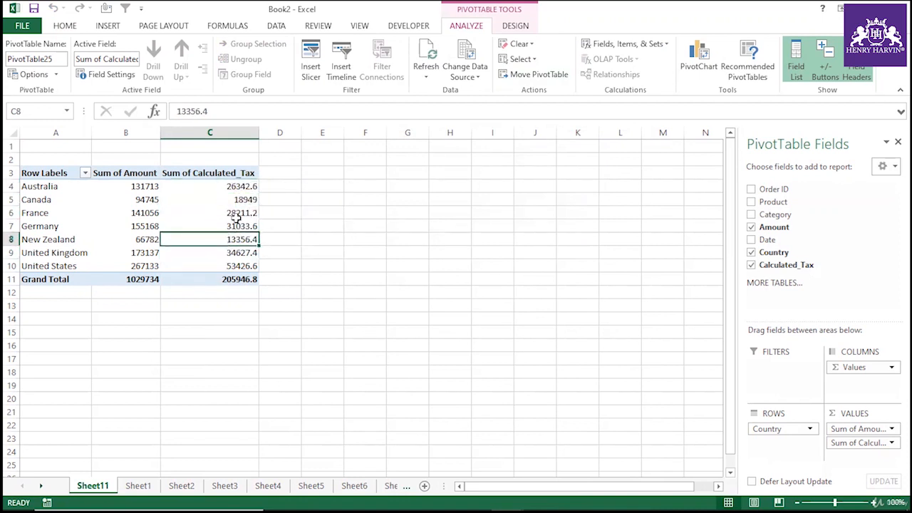
# List the PivotTable's formulas on a new sheet and inspect the parts of the Calculated_Tax formula.
pyautogui.click(665, 47)
pyautogui.click(660, 109)
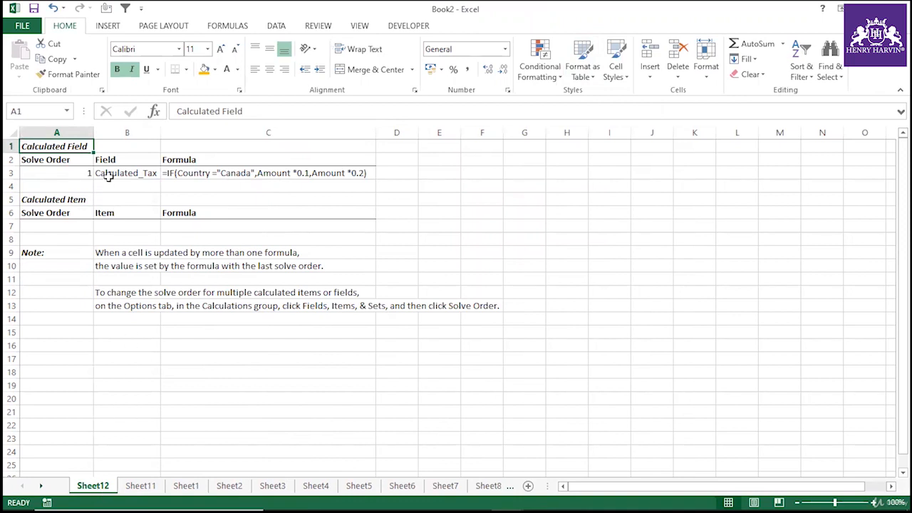
pyautogui.click(193, 173)
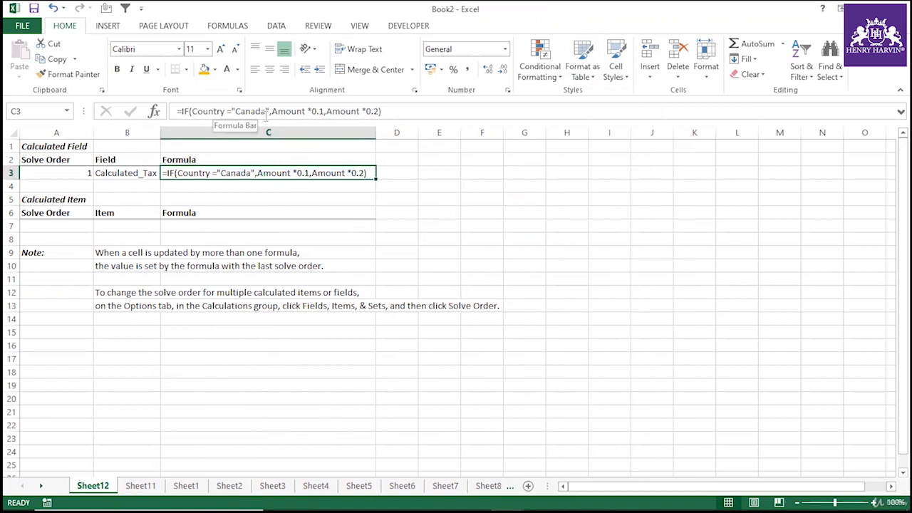
pyautogui.moveTo(324, 111); pyautogui.dragTo(271, 111)
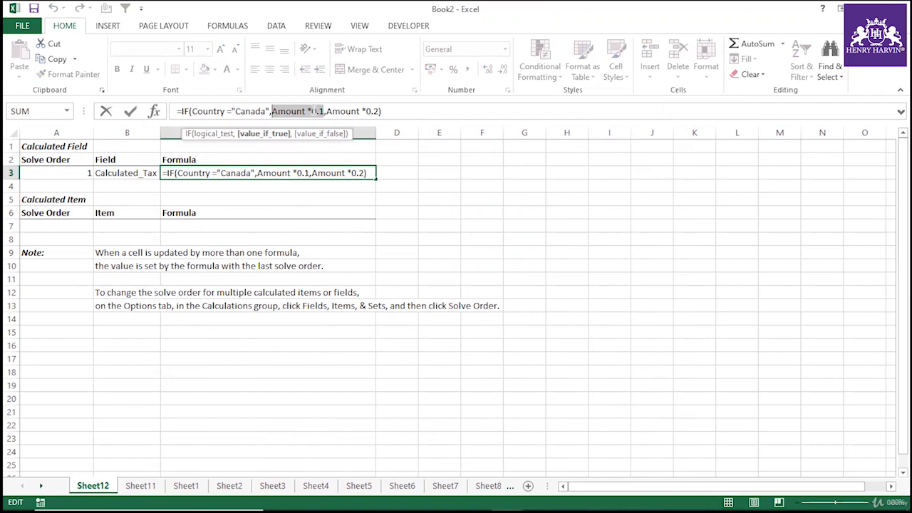
pyautogui.click(381, 112)
pyautogui.moveTo(381, 111); pyautogui.dragTo(326, 111)
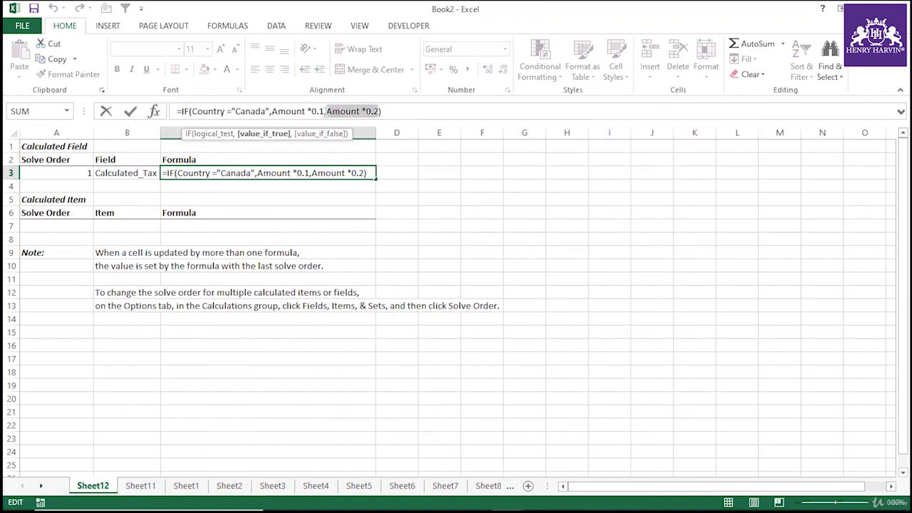
pyautogui.click(350, 197)
pyautogui.click(343, 250)
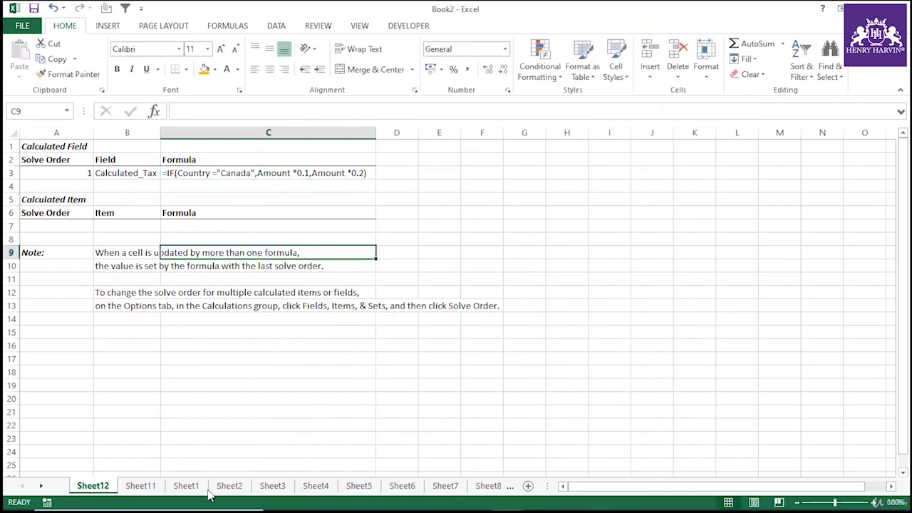
# Switch back to the PivotTable sheet and review the Calculated_Tax values for several countries.
pyautogui.click(141, 485)
pyautogui.click(220, 198)
pyautogui.click(225, 227)
pyautogui.click(218, 173)
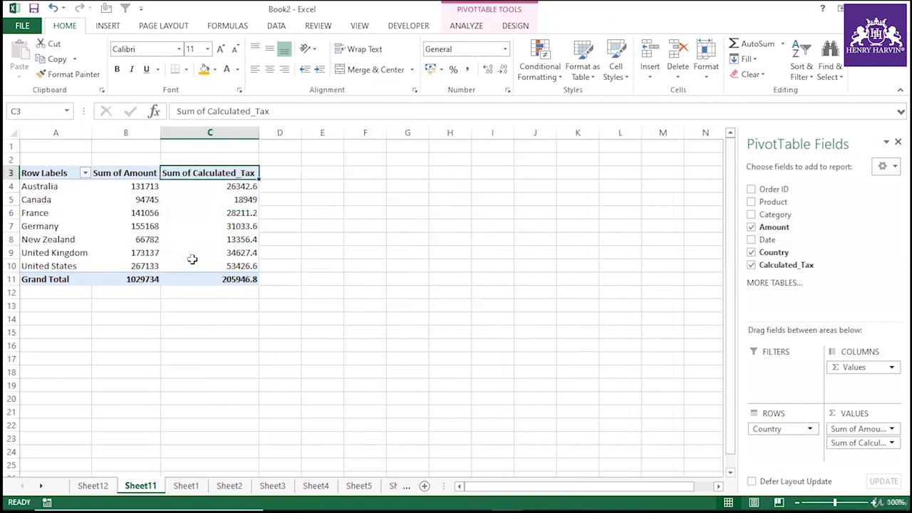
pyautogui.click(236, 199)
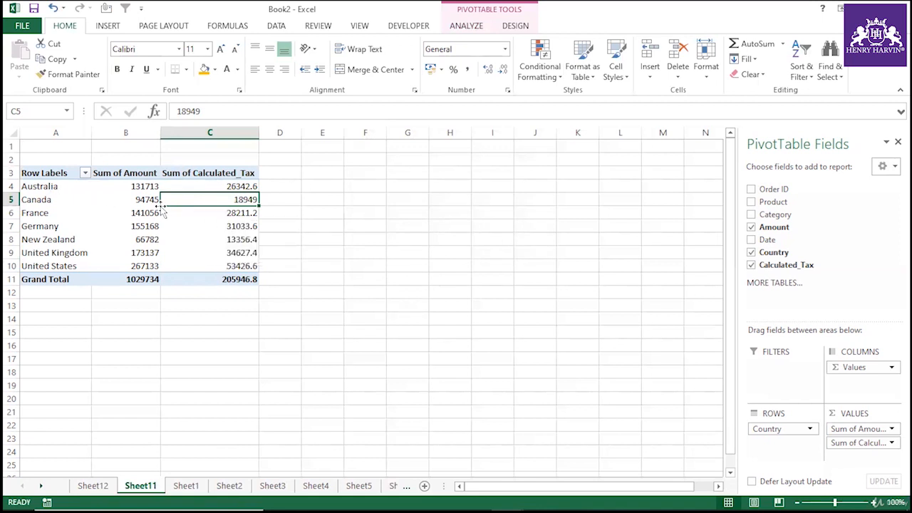
pyautogui.click(106, 212)
pyautogui.click(63, 212)
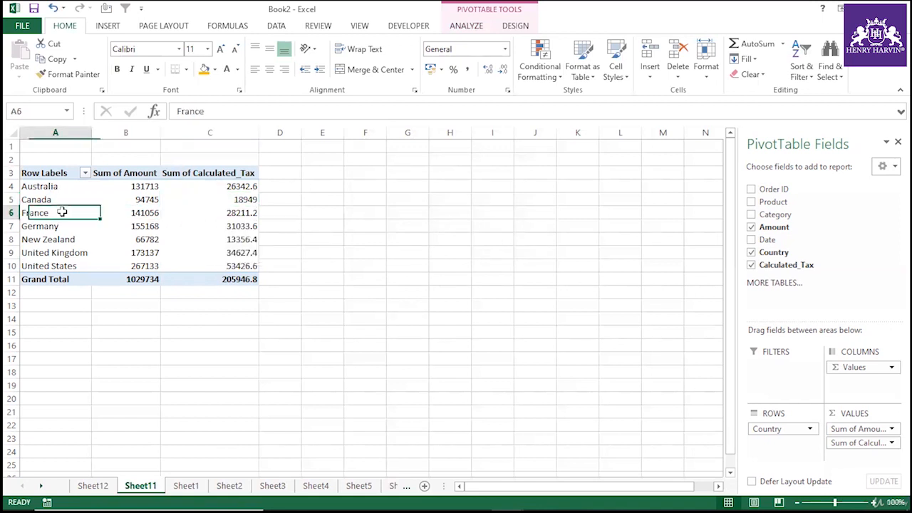
# Start inserting a new calculated field into the PivotTable and name it Text_length.
pyautogui.click(466, 25)
pyautogui.click(614, 44)
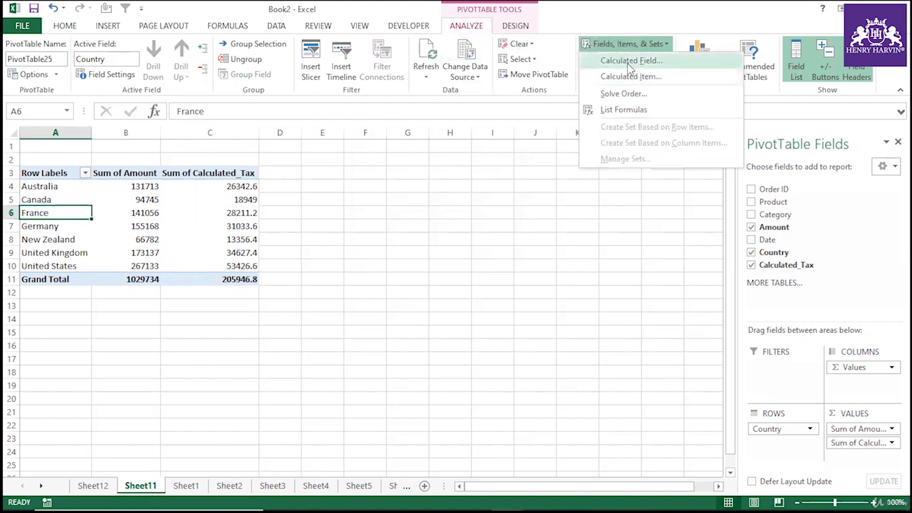
pyautogui.click(616, 61)
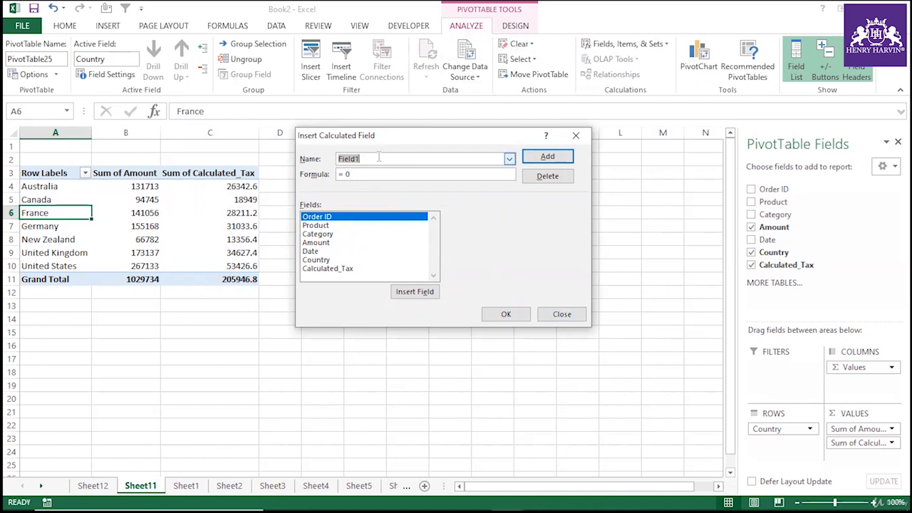
pyautogui.write('Text')
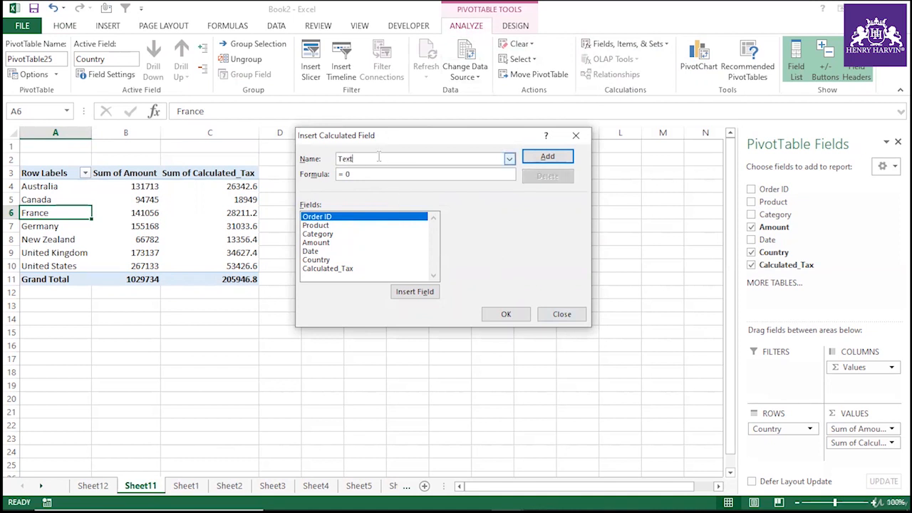
pyautogui.write('_length')
# Enter the formula =if(len( Country)> 6,"Yes","No") for Text_length, inserting the Country field, and add it to the PivotTable.
pyautogui.click(363, 174)
pyautogui.press('BackSpace')
pyautogui.press('BackSpace')
pyautogui.press('BackSpace')
pyautogui.write('=if(len(')
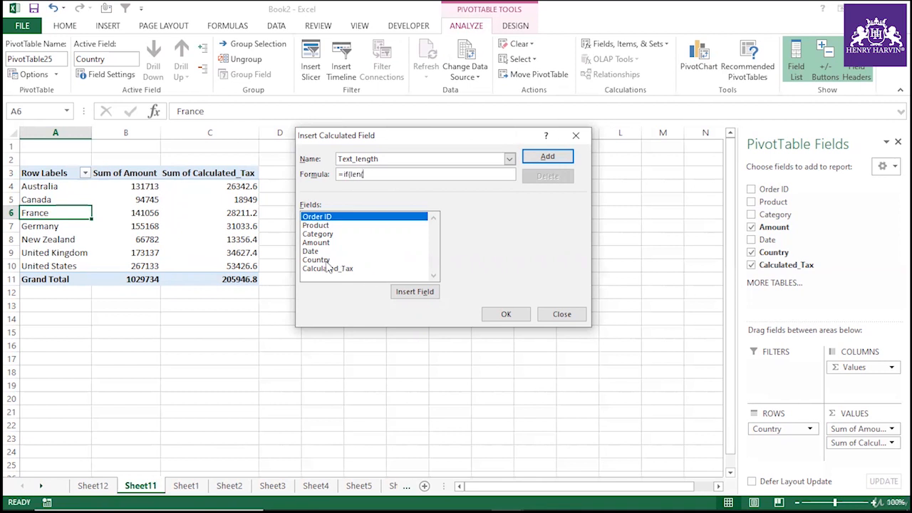
pyautogui.click(327, 261)
pyautogui.click(415, 292)
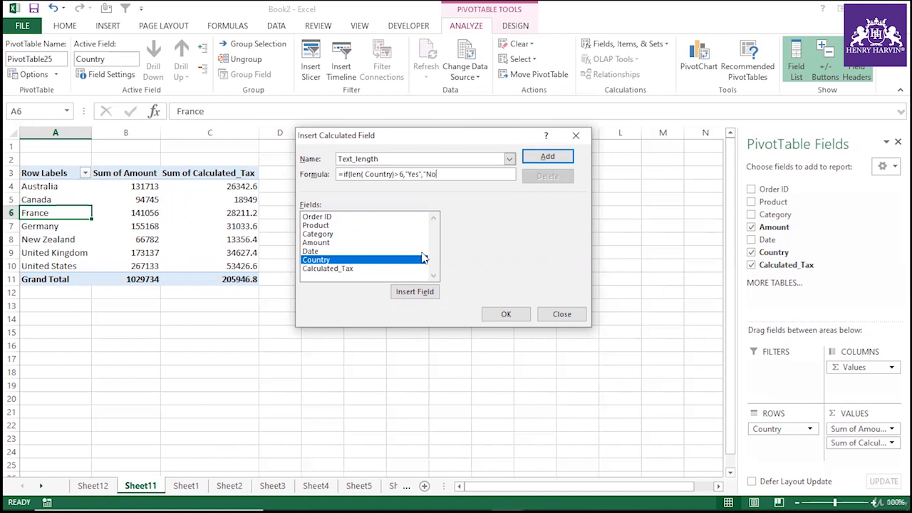
pyautogui.click(504, 314)
# Examine the Sum of Text_length results across the countries in the PivotTable.
pyautogui.click(327, 199)
pyautogui.click(317, 253)
pyautogui.click(307, 264)
pyautogui.click(312, 213)
pyautogui.click(314, 189)
pyautogui.click(311, 230)
pyautogui.click(309, 211)
pyautogui.click(285, 199)
pyautogui.click(274, 226)
pyautogui.click(221, 226)
pyautogui.click(294, 223)
pyautogui.click(296, 239)
# Drill into France's Text_length value to list its source records, then delete that detail sheet.
pyautogui.doubleClick(299, 211)
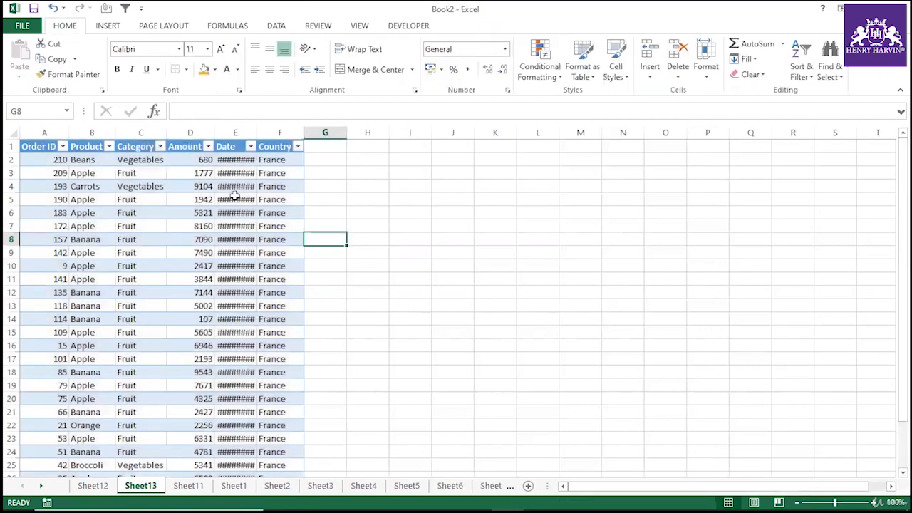
pyautogui.rightClick(148, 487)
pyautogui.click(180, 344)
pyautogui.click(432, 295)
# Try to move Sum of Text_length from the values into the Rows area of the PivotTable.
pyautogui.click(288, 341)
pyautogui.click(321, 228)
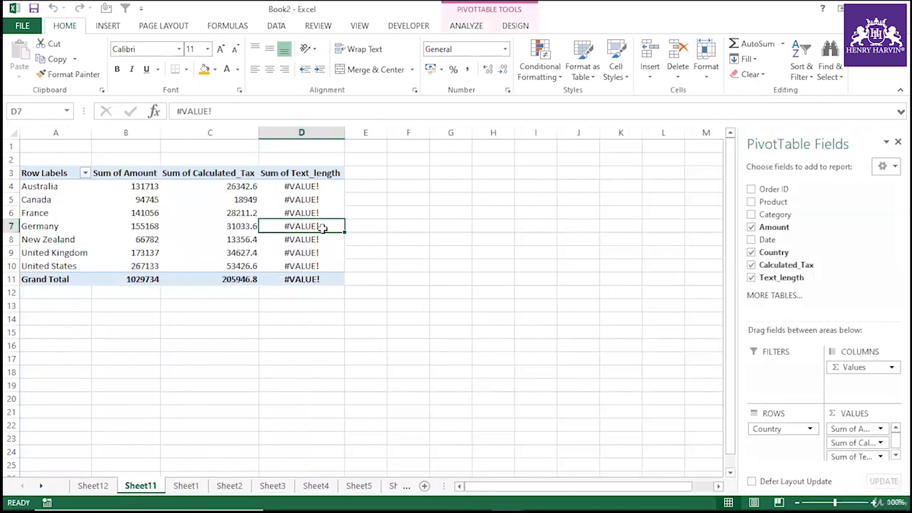
pyautogui.moveTo(860, 460); pyautogui.dragTo(784, 456)
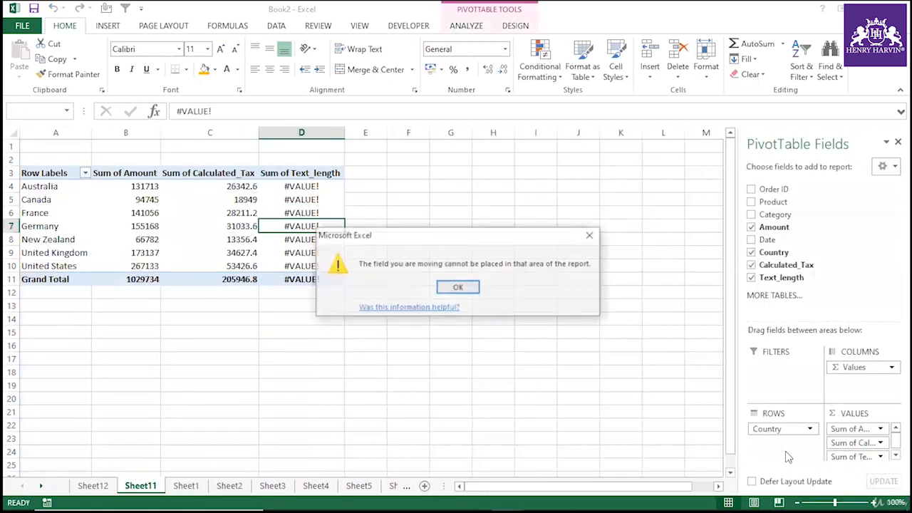
pyautogui.click(449, 290)
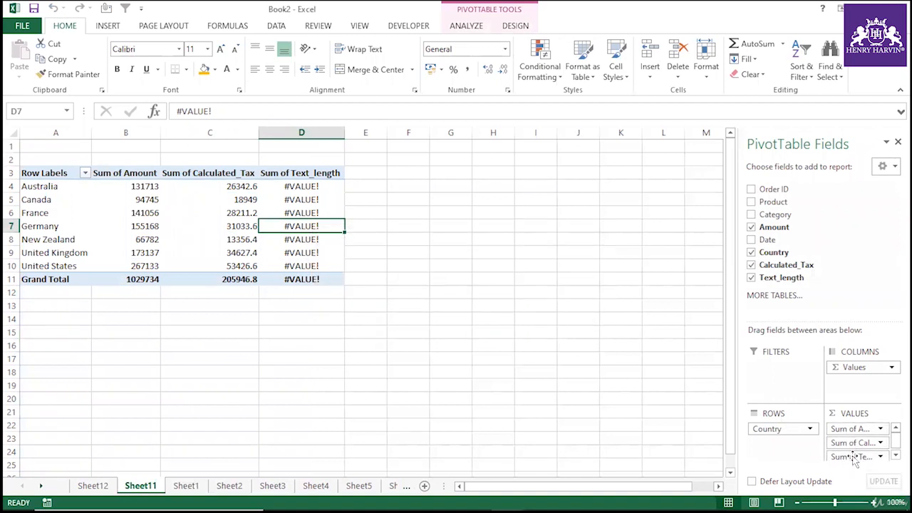
# Remove Sum of Text_length from the PivotTable's values.
pyautogui.moveTo(848, 457); pyautogui.dragTo(770, 266)
pyautogui.click(262, 251)
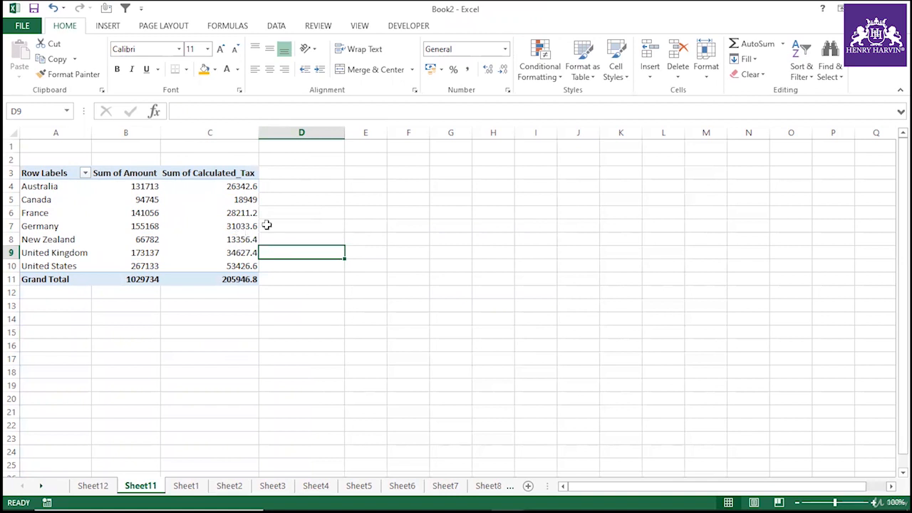
# Examine the Sum of Amount and Calculated_Tax values for the countries.
pyautogui.moveTo(140, 184); pyautogui.dragTo(140, 267)
pyautogui.click(232, 226)
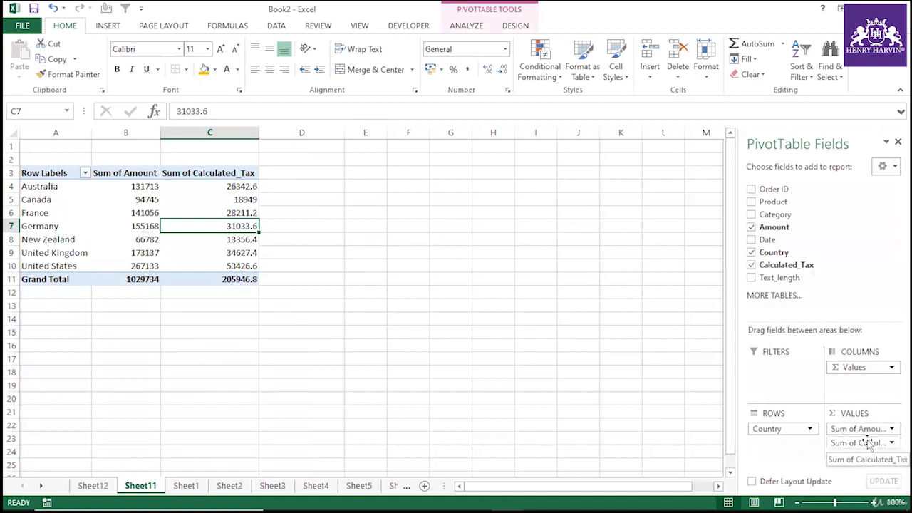
pyautogui.click(205, 345)
pyautogui.click(210, 247)
pyautogui.click(171, 212)
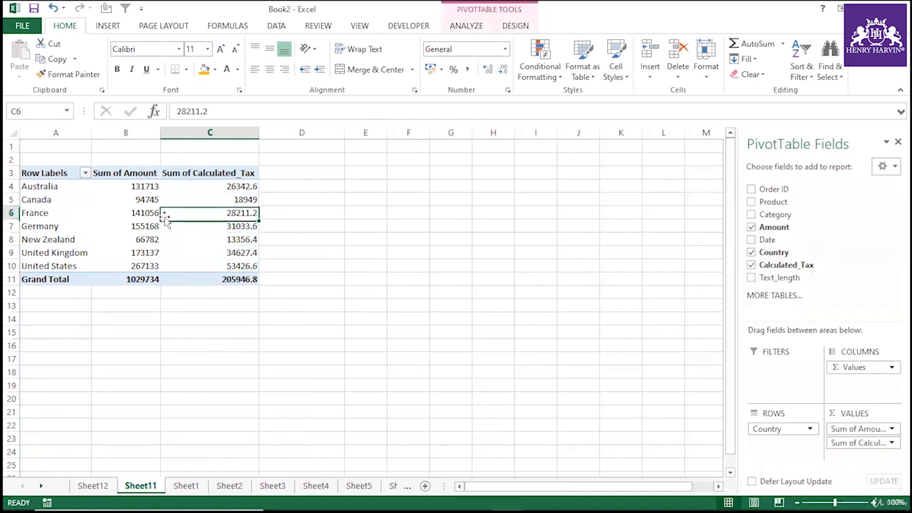
pyautogui.click(221, 236)
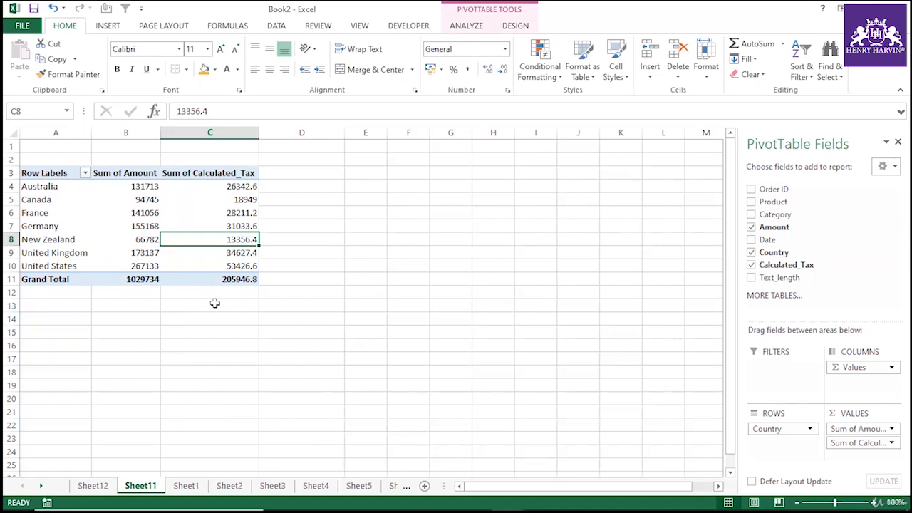
# Highlight the Canada, France and Germany row labels with an orange fill.
pyautogui.moveTo(44, 242); pyautogui.dragTo(50, 263)
pyautogui.click(50, 318)
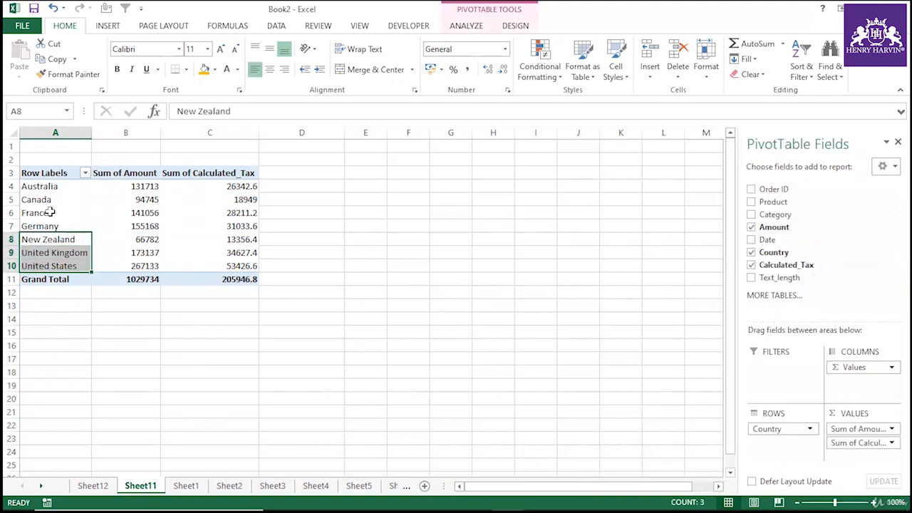
pyautogui.moveTo(46, 200); pyautogui.dragTo(46, 241)
pyautogui.click(204, 69)
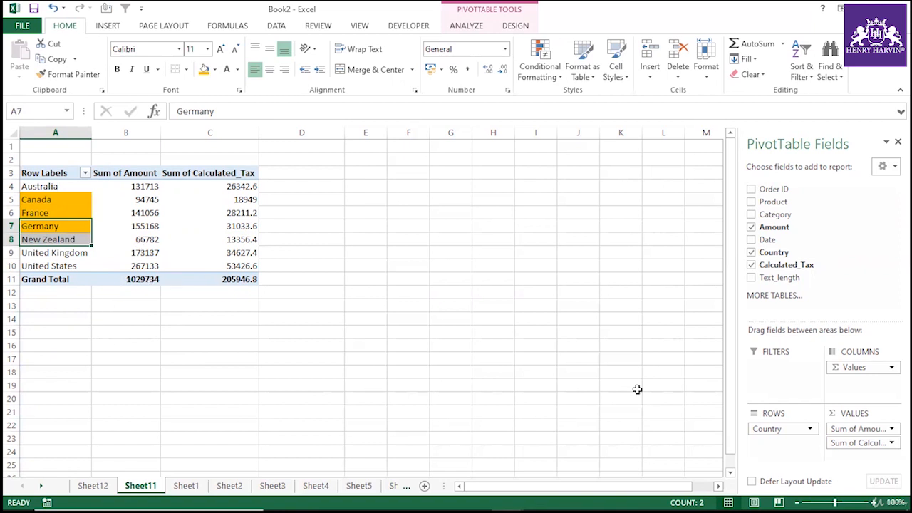
# Remove Sum of Calculated_Tax from the PivotTable's values and select the France row label.
pyautogui.moveTo(857, 446); pyautogui.dragTo(197, 291)
pyautogui.click(200, 298)
pyautogui.click(47, 213)
# Insert a calculated item in the Country field named Tax_1 with the formula =( France+ Germany).
pyautogui.click(466, 26)
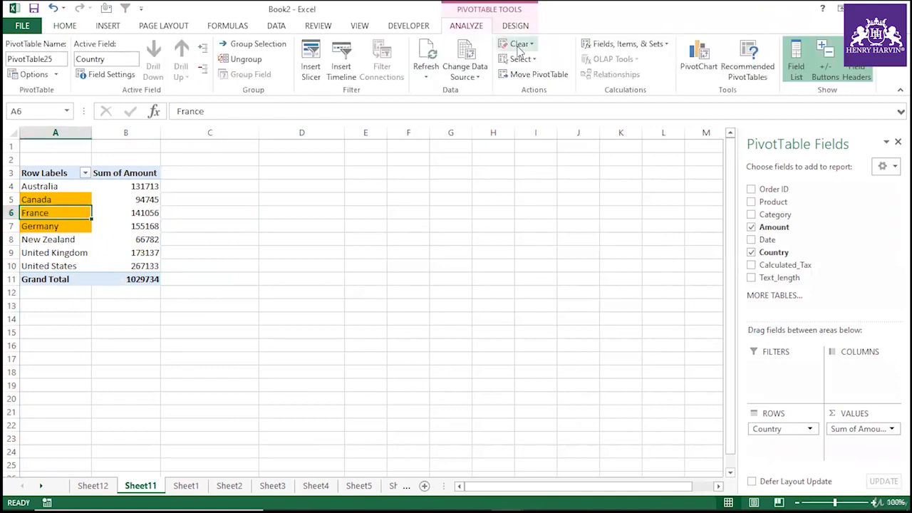
pyautogui.click(627, 44)
pyautogui.click(644, 81)
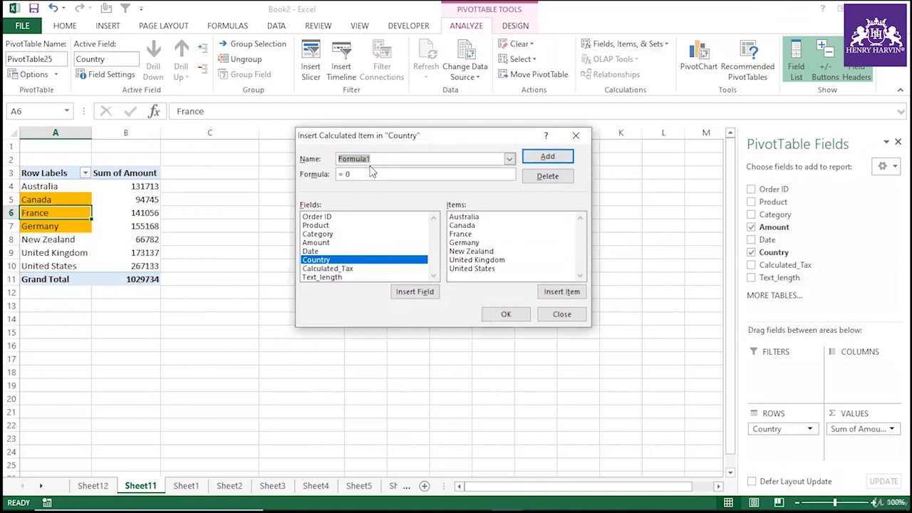
pyautogui.write('Tax_1')
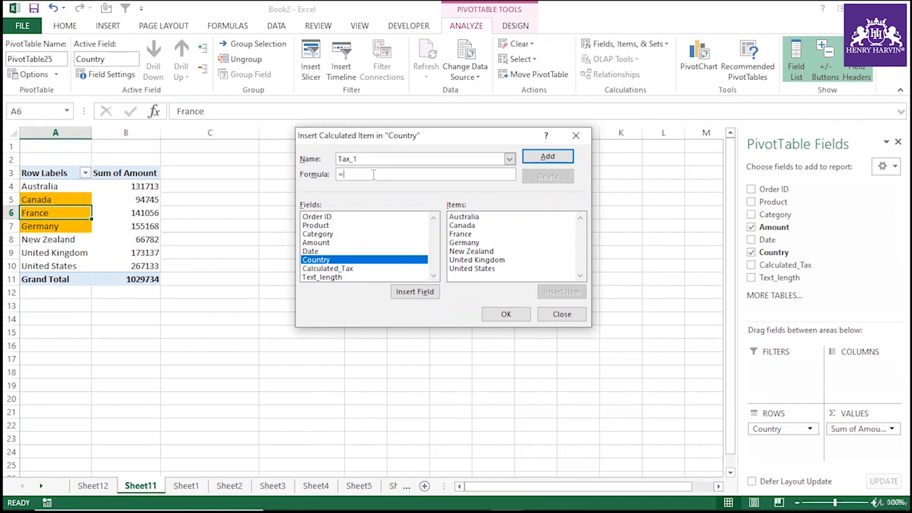
pyautogui.doubleClick(471, 235)
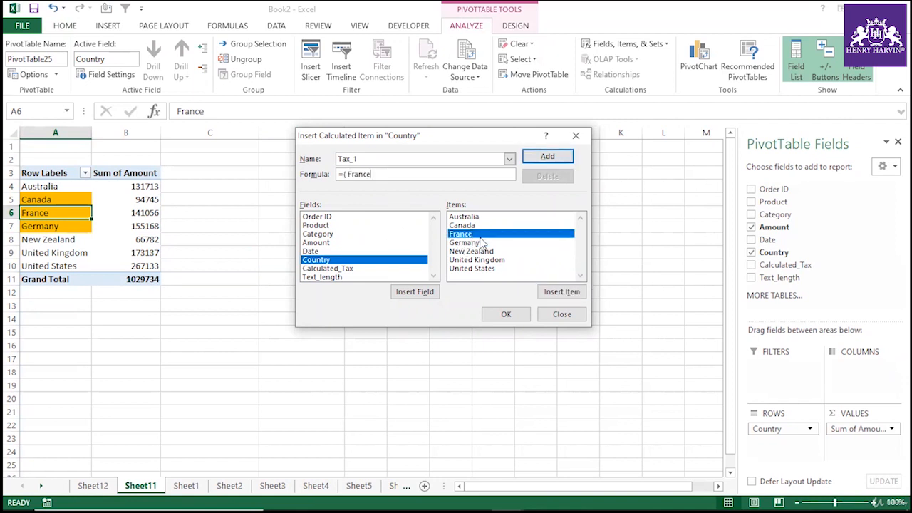
pyautogui.write('+')
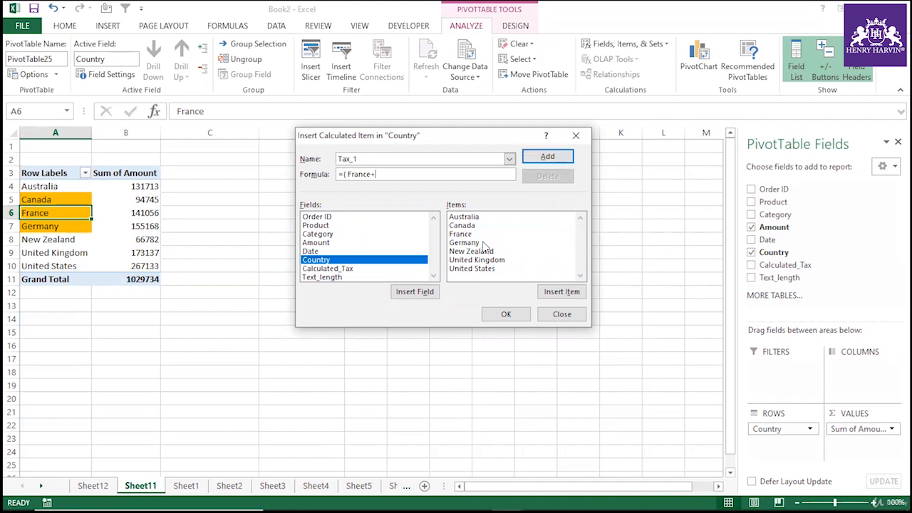
pyautogui.doubleClick(483, 244)
pyautogui.write(')')
# Complete the Tax_1 formula as =30%*( France+ Germany) and add the item to the PivotTable.
pyautogui.press('Home')
pyautogui.press('Right')
pyautogui.write('.30')
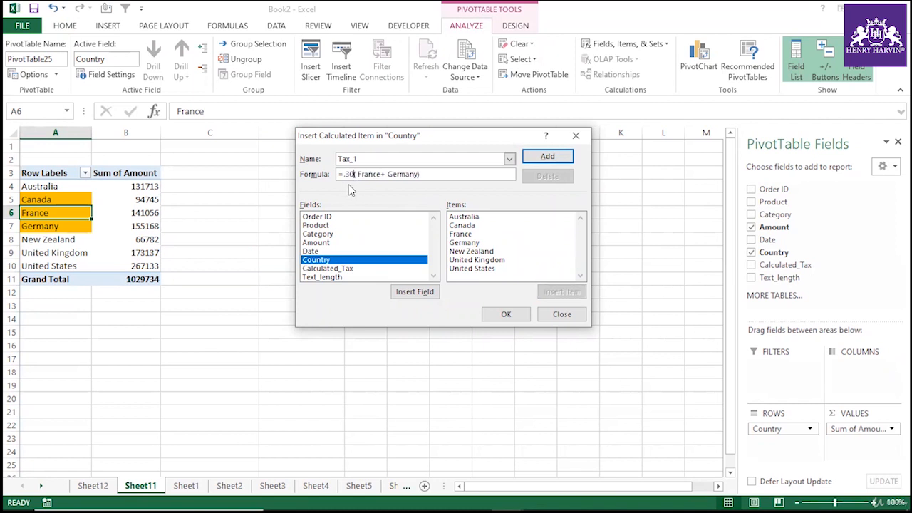
pyautogui.press('BackSpace')
pyautogui.press('BackSpace')
pyautogui.press('BackSpace')
pyautogui.write('30')
pyautogui.write('&')
pyautogui.press('BackSpace')
pyautogui.write('%*')
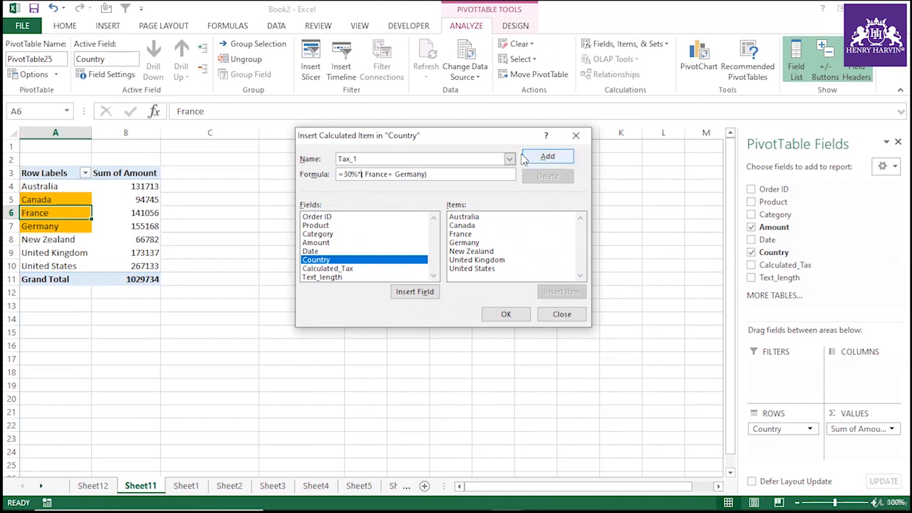
pyautogui.click(506, 314)
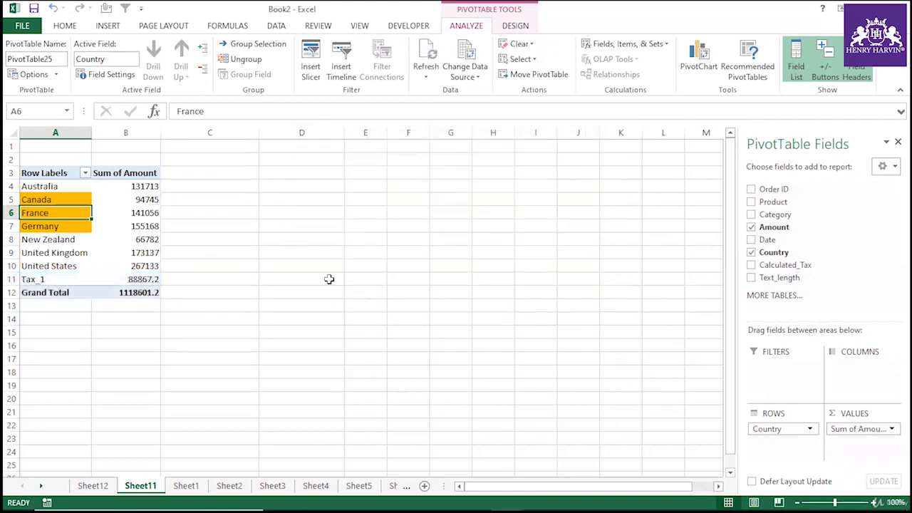
# Inspect the new Tax_1 row and its item formula.
pyautogui.click(58, 279)
pyautogui.click(123, 279)
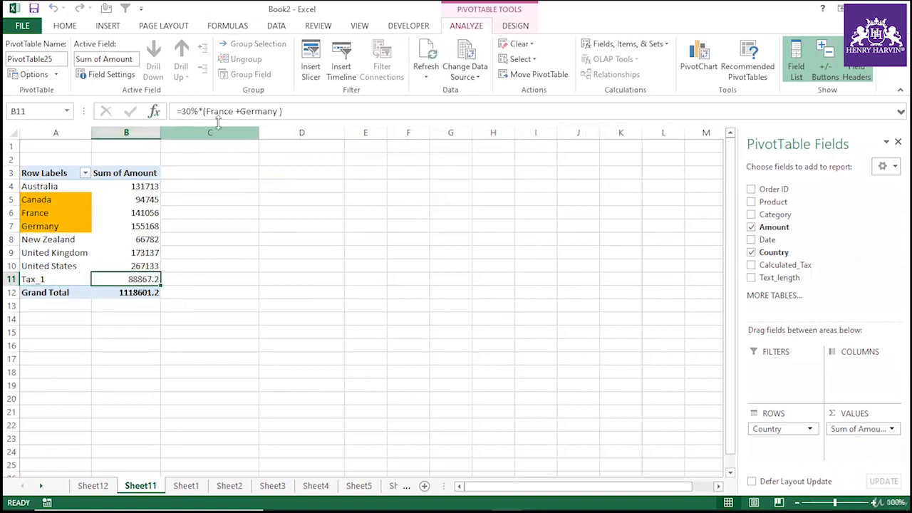
pyautogui.click(44, 213)
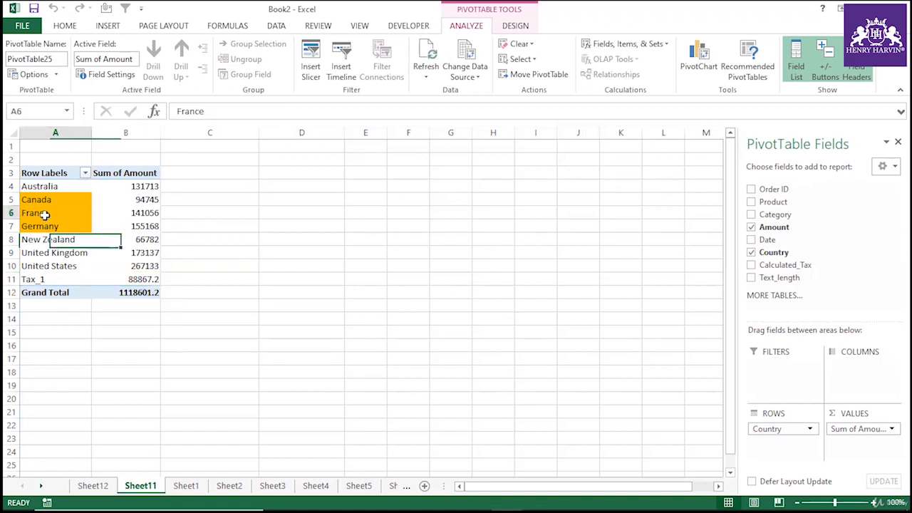
# In C6, enter a formula adding the France and Germany Sum of Amount cells from the PivotTable.
pyautogui.click(122, 212)
pyautogui.click(180, 214)
pyautogui.write('=')
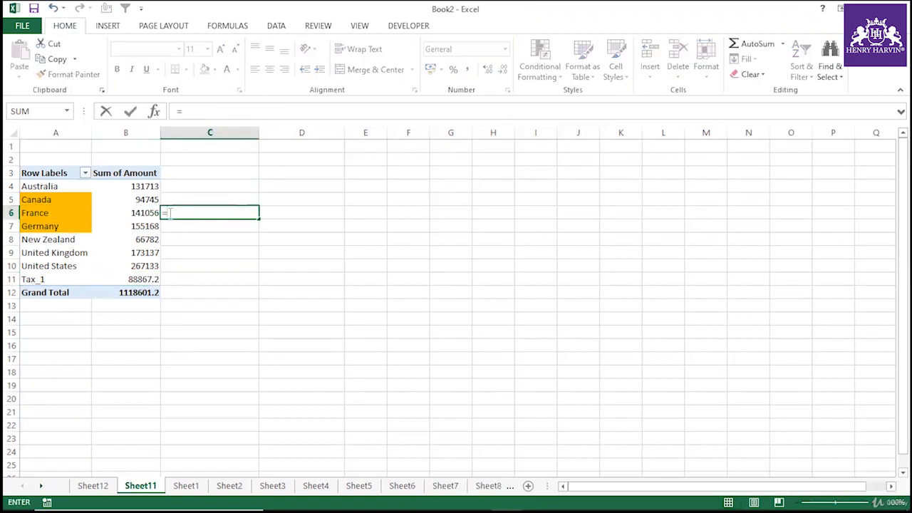
pyautogui.click(146, 212)
pyautogui.write('+')
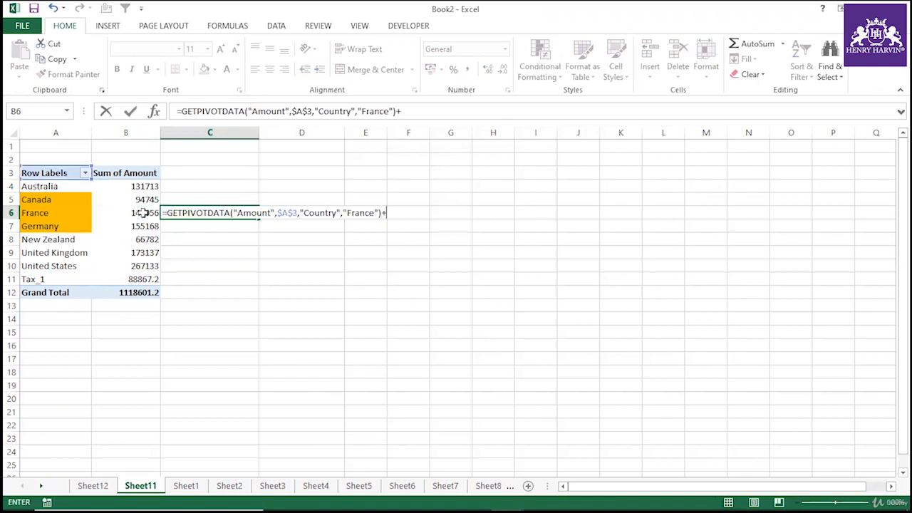
pyautogui.click(127, 226)
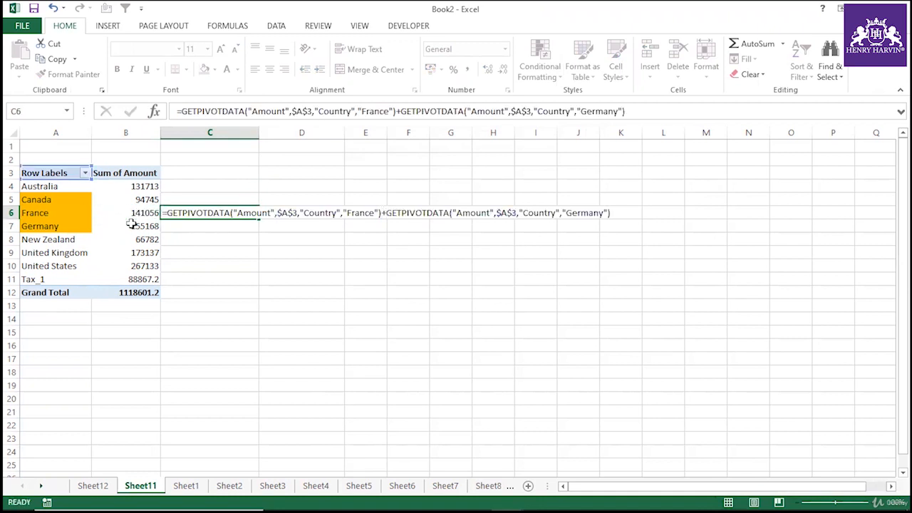
pyautogui.press('Return')
pyautogui.moveTo(158, 213); pyautogui.dragTo(156, 226)
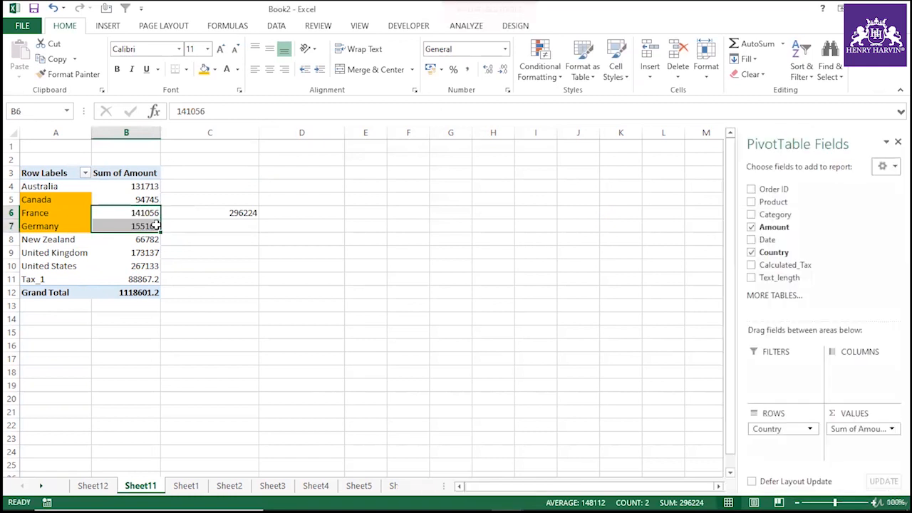
# In D6, enter a formula multiplying C6 by 0.3.
pyautogui.click(230, 212)
pyautogui.click(292, 212)
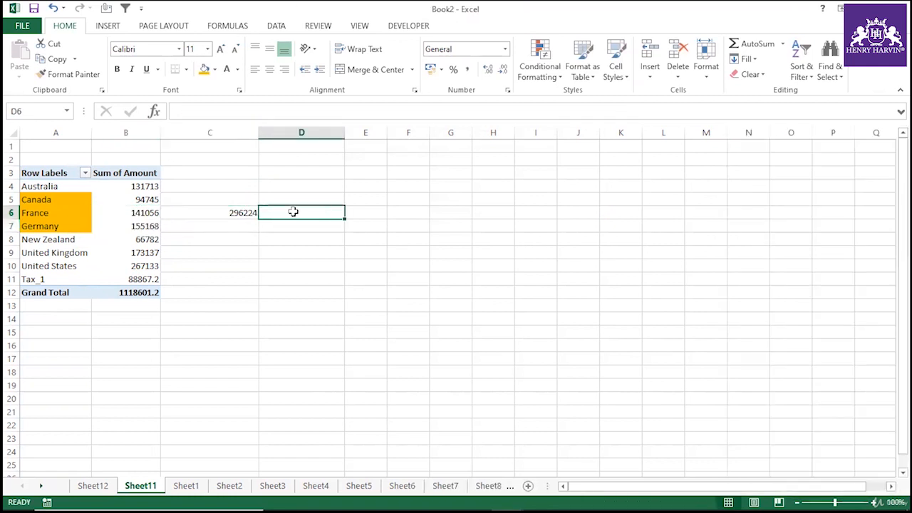
pyautogui.write('=')
pyautogui.click(244, 213)
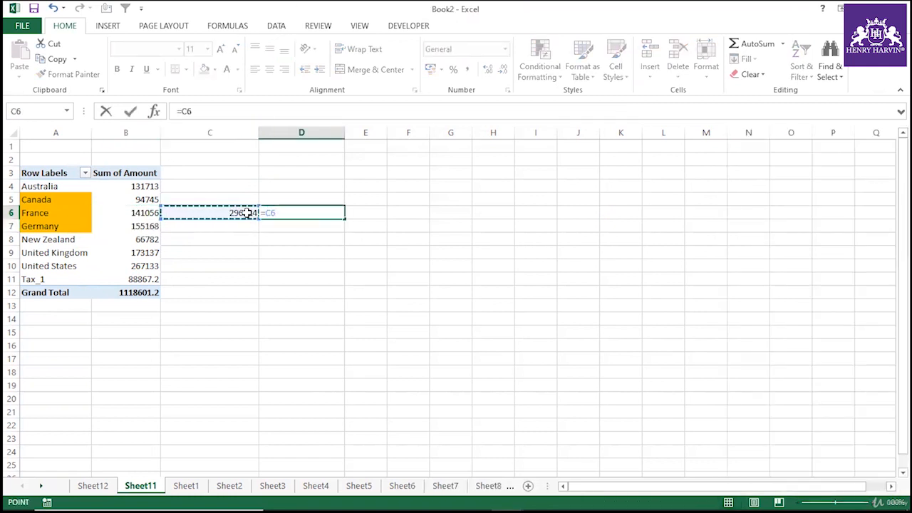
pyautogui.write('*')
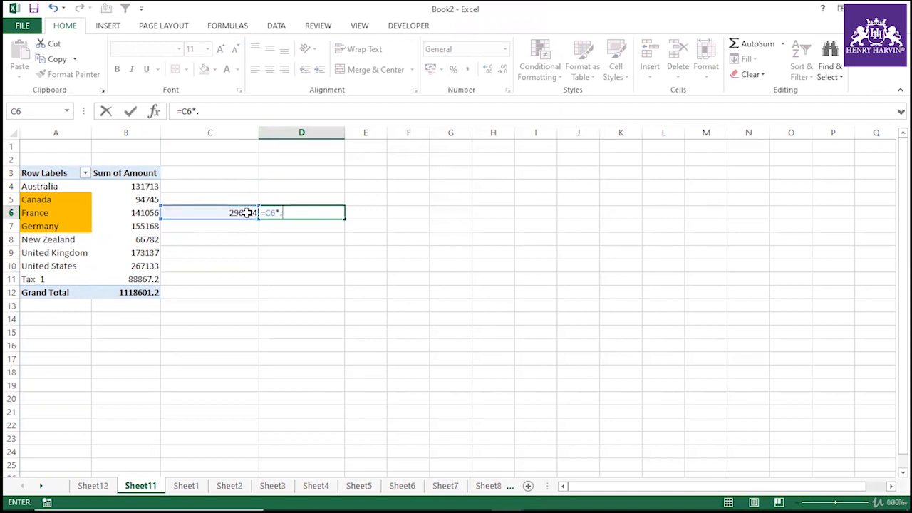
pyautogui.write('.3')
pyautogui.press('Return')
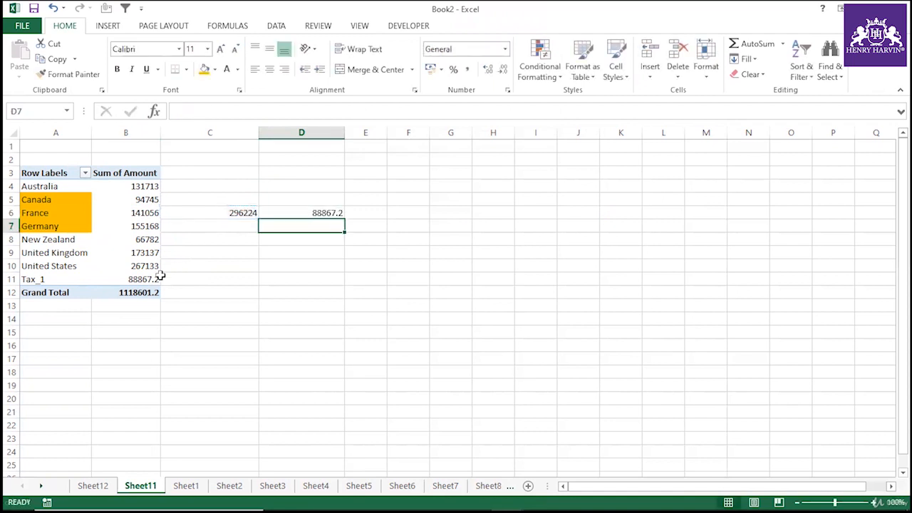
# Compare the D6 result with the Tax_1 value and the country labels in the PivotTable.
pyautogui.click(155, 278)
pyautogui.click(317, 212)
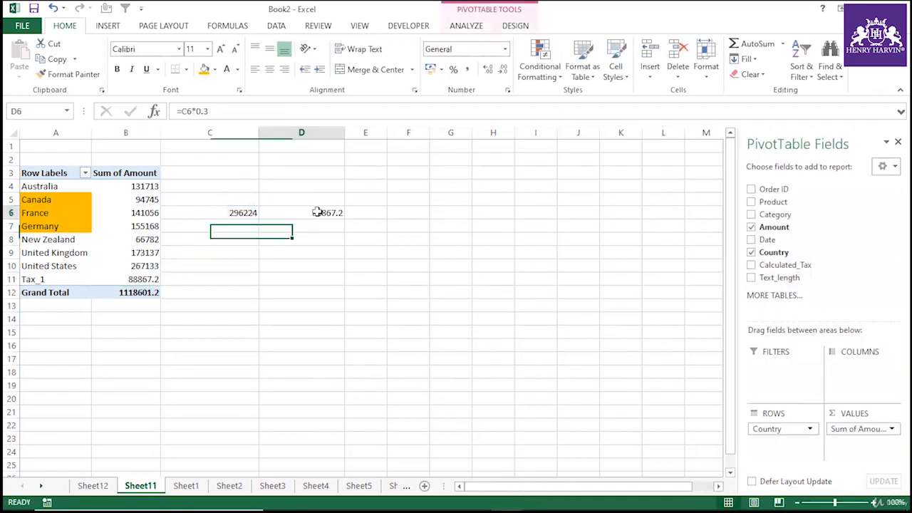
pyautogui.click(145, 278)
pyautogui.click(35, 280)
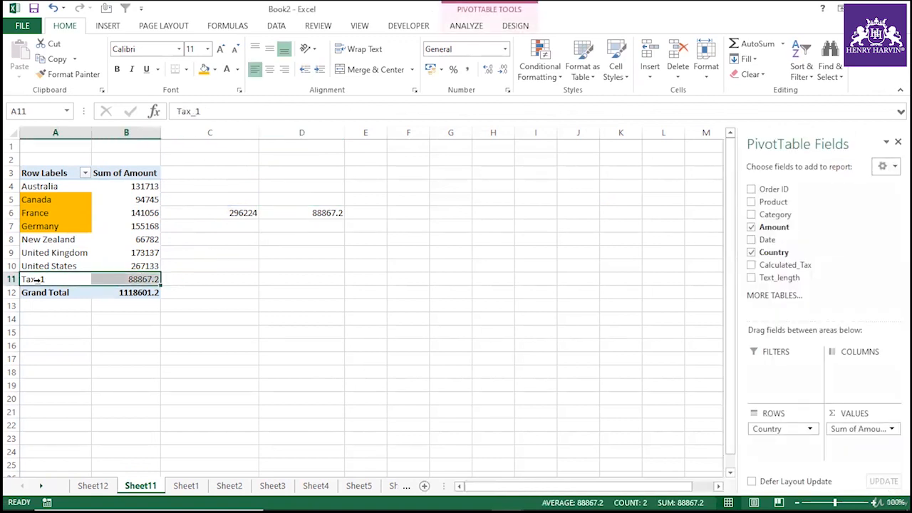
pyautogui.click(55, 261)
pyautogui.click(52, 278)
pyautogui.click(55, 273)
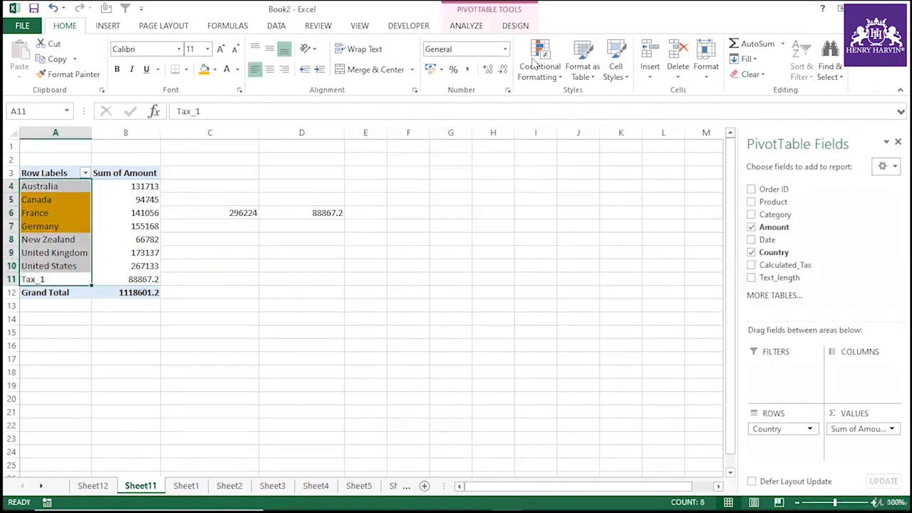
# Insert a calculated item in Country named Tax_2 with the formula =10%*('New Zealand'+'United States').
pyautogui.click(466, 25)
pyautogui.click(654, 45)
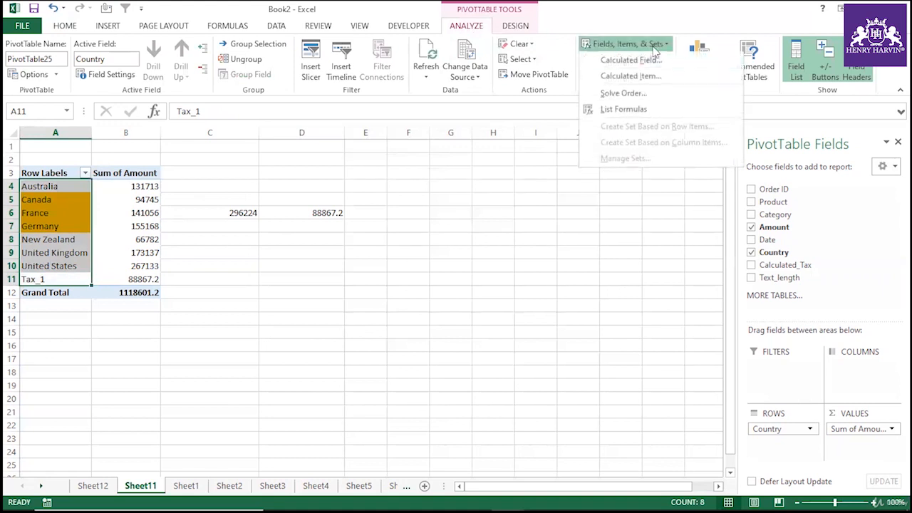
pyautogui.click(631, 75)
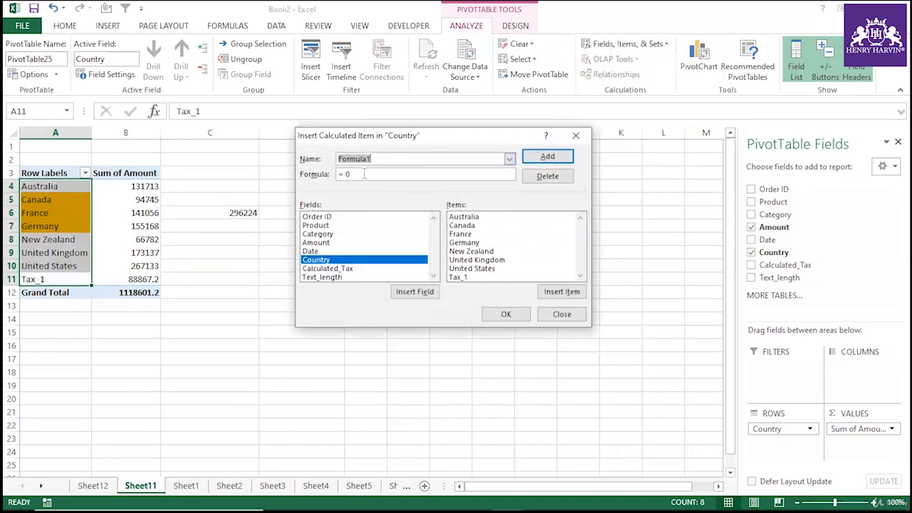
pyautogui.write('Tax_2')
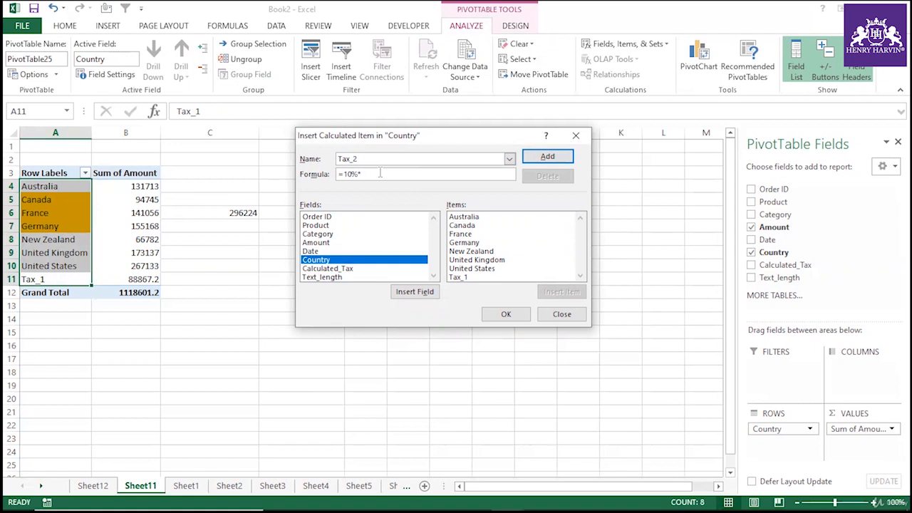
pyautogui.doubleClick(468, 252)
pyautogui.write('+')
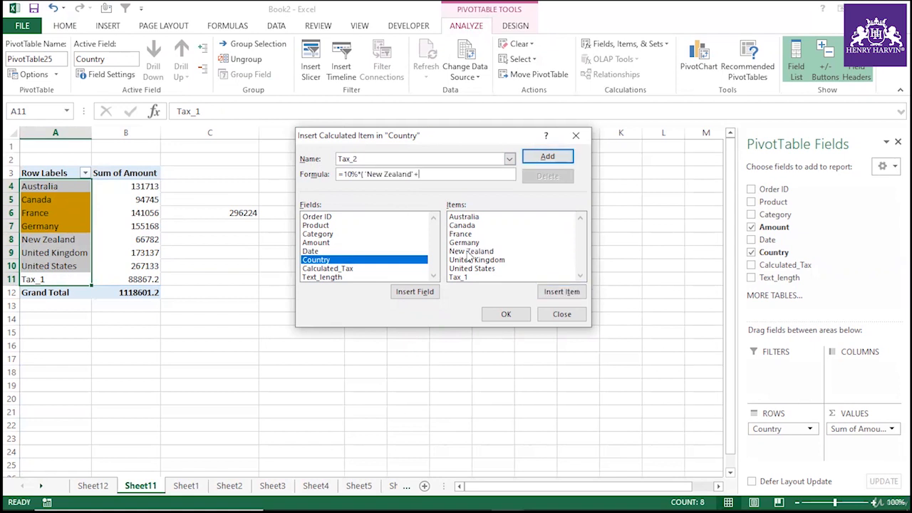
pyautogui.doubleClick(476, 269)
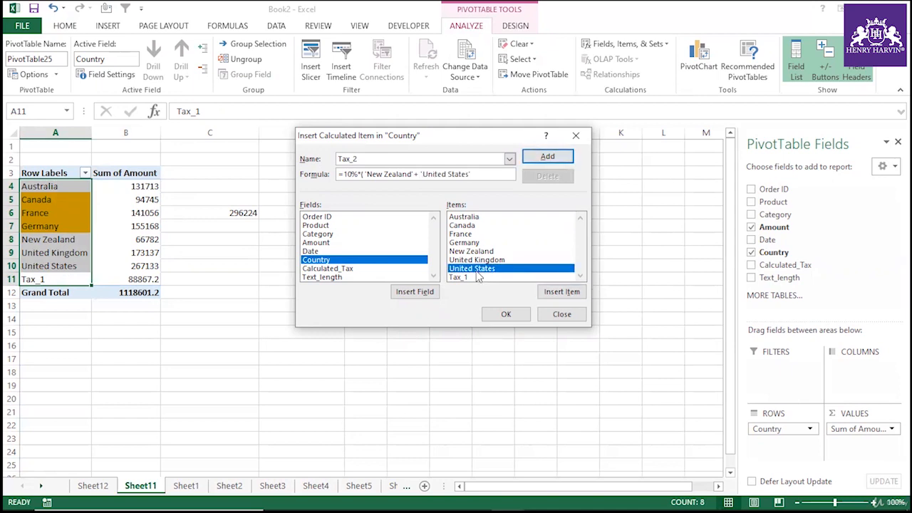
pyautogui.write(')')
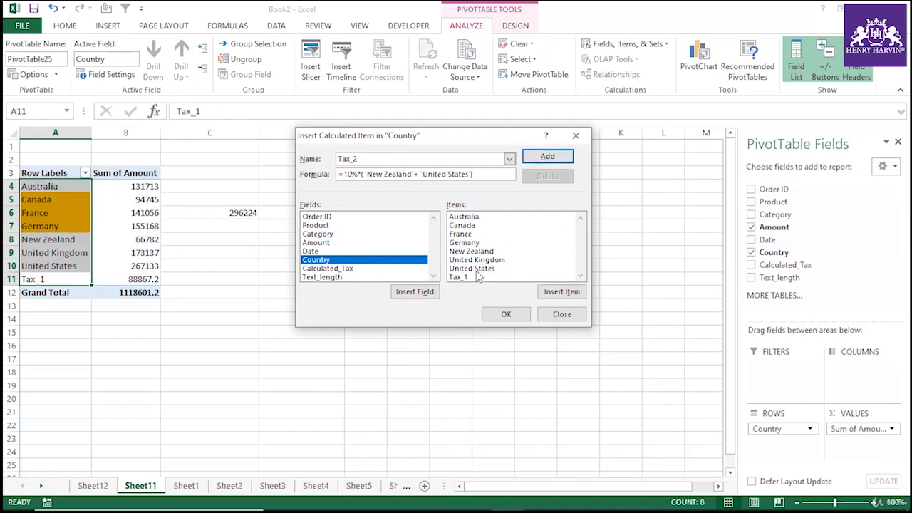
pyautogui.click(519, 314)
# Inspect the formulas behind the Tax_2 and Tax_1 rows in the PivotTable.
pyautogui.click(140, 350)
pyautogui.click(131, 292)
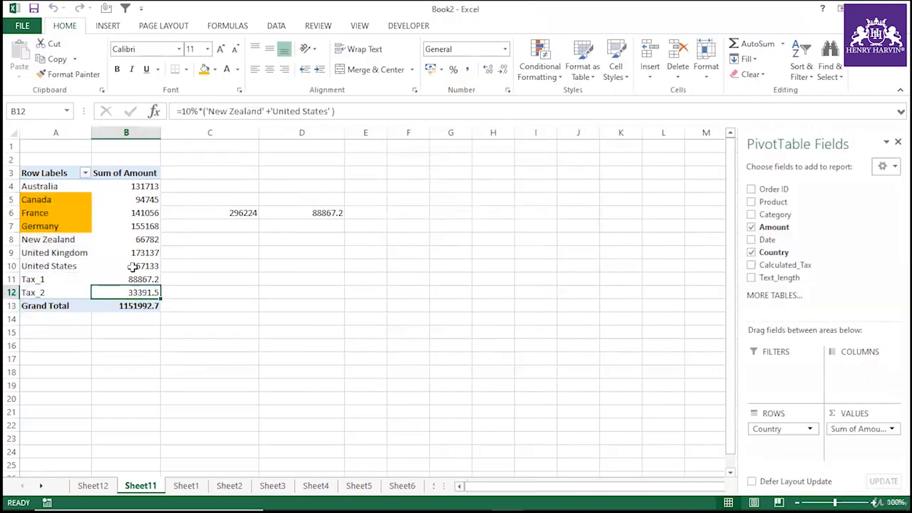
pyautogui.click(299, 330)
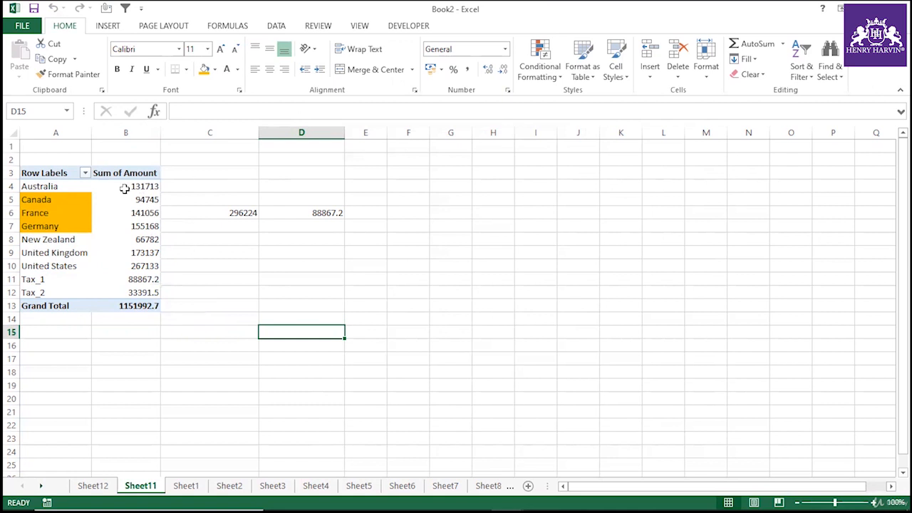
pyautogui.moveTo(141, 282)
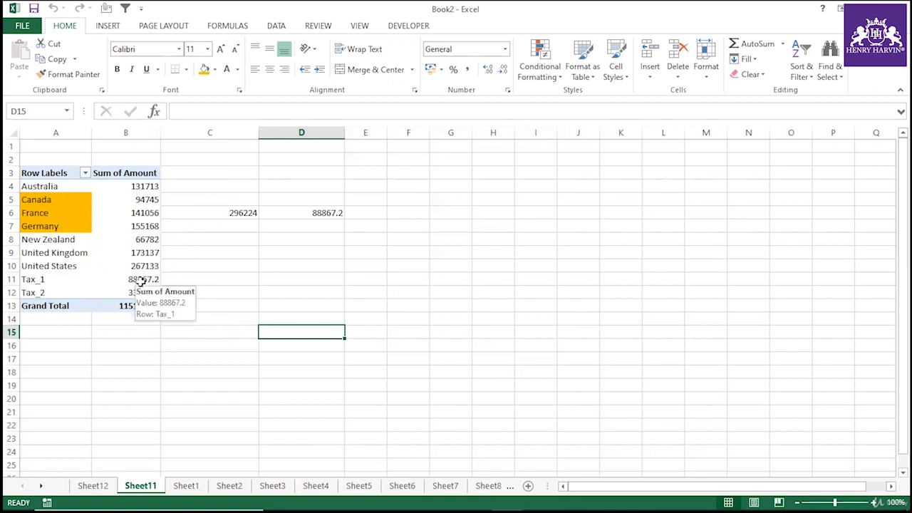
pyautogui.click(140, 279)
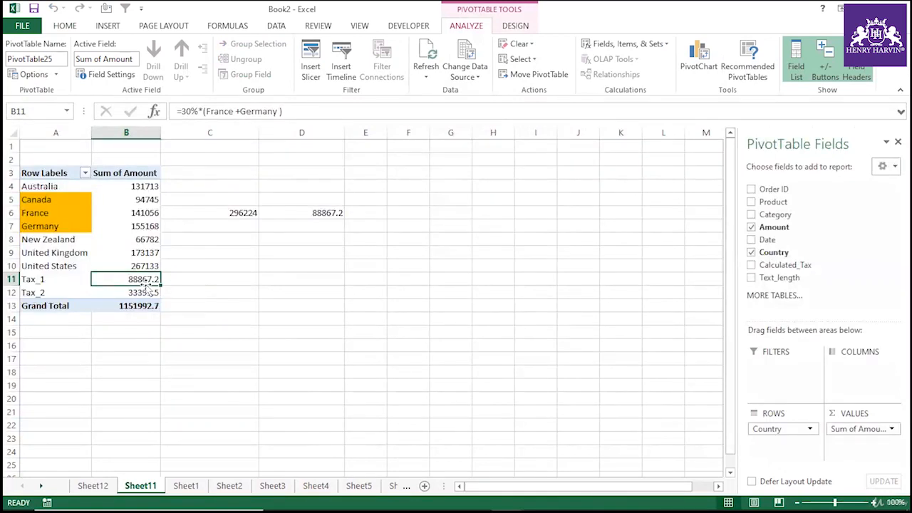
pyautogui.moveTo(160, 253)
pyautogui.click(151, 239)
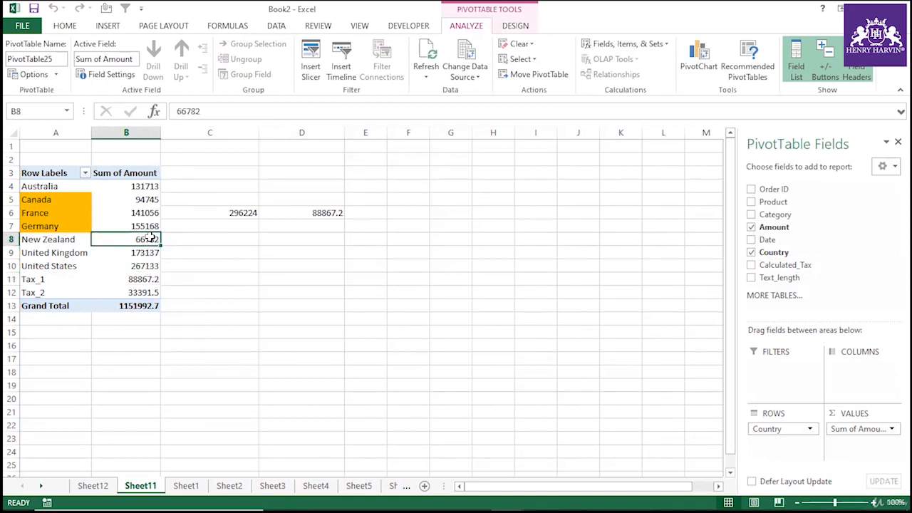
# Open the PivotTable's data source dialog and examine the Sheet1 source range, cancelling without changes.
pyautogui.click(470, 79)
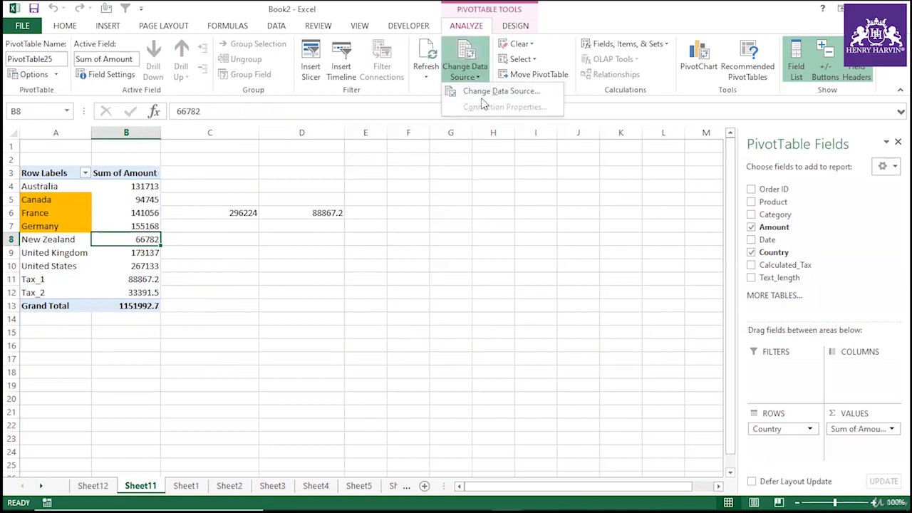
pyautogui.click(483, 92)
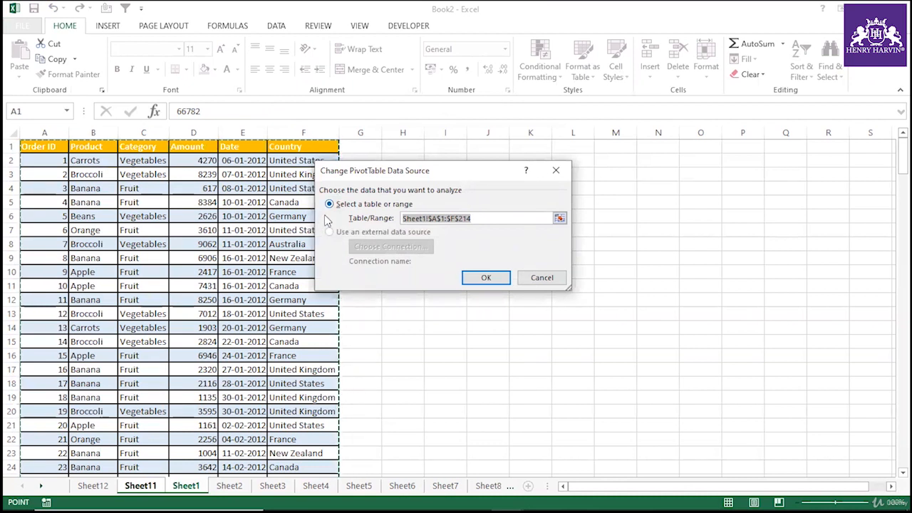
pyautogui.click(541, 279)
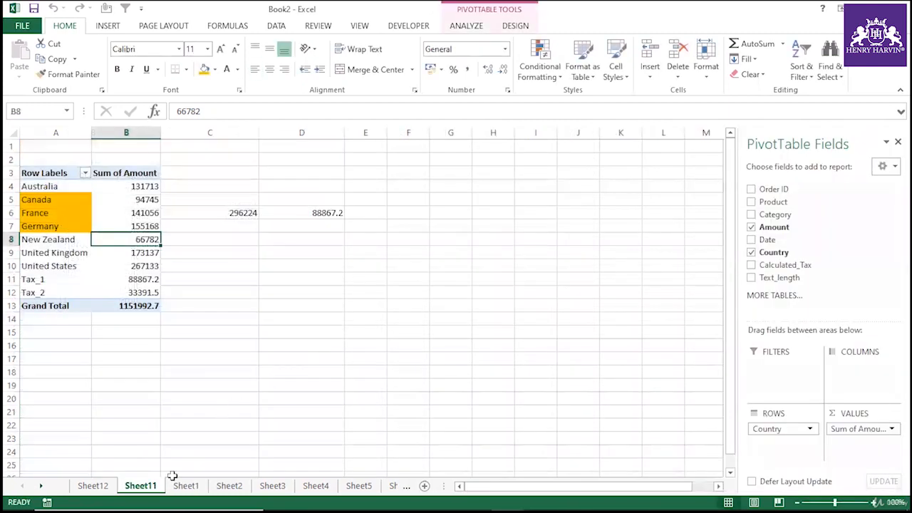
pyautogui.click(121, 222)
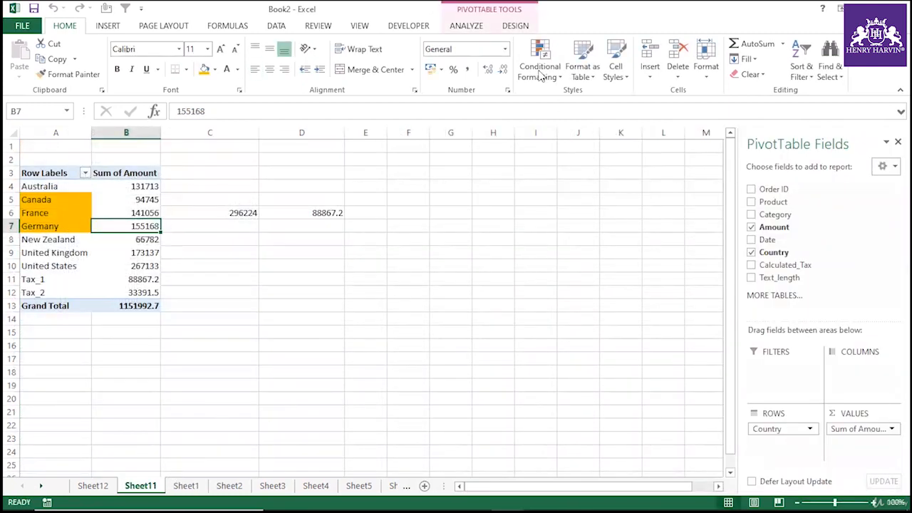
pyautogui.click(469, 26)
pyautogui.click(466, 75)
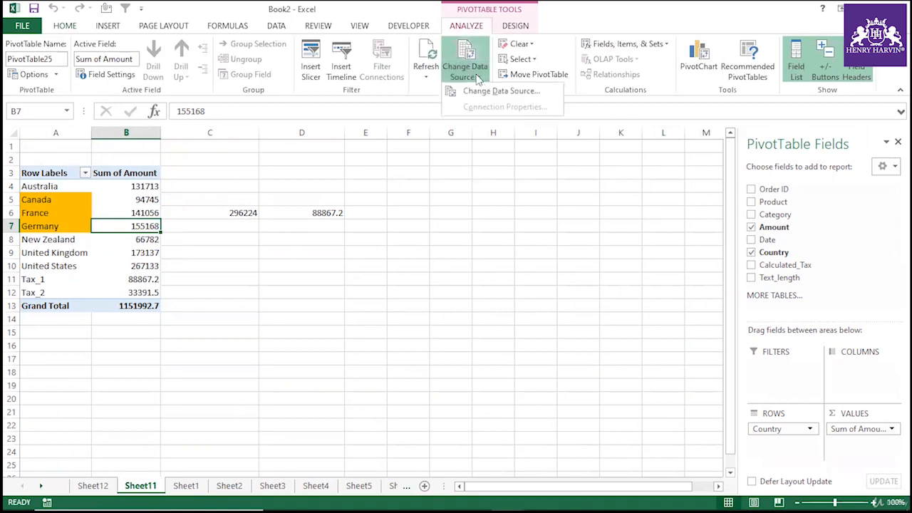
pyautogui.click(490, 91)
pyautogui.click(477, 219)
pyautogui.moveTo(477, 221); pyautogui.dragTo(129, 174)
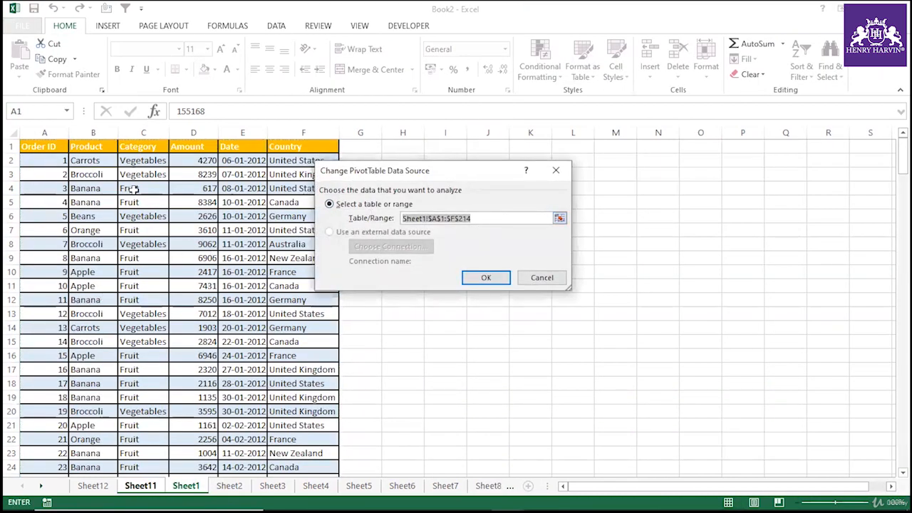
pyautogui.click(476, 219)
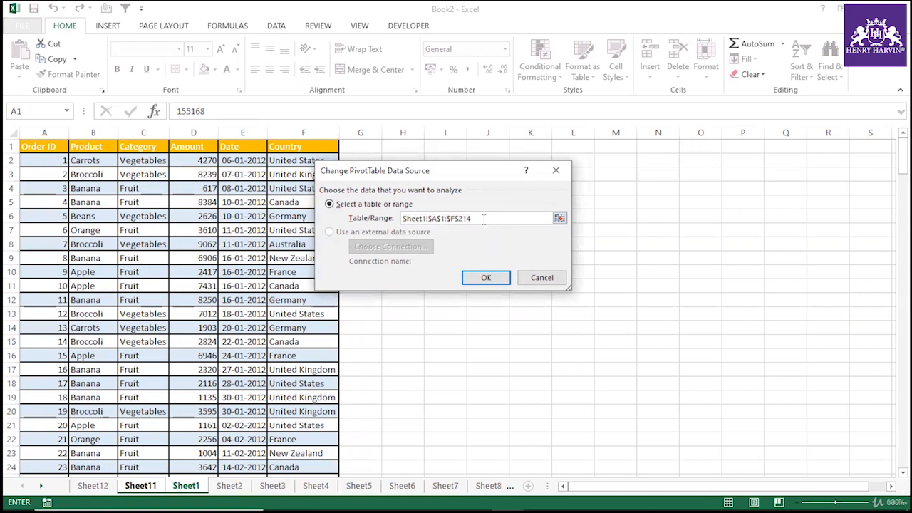
pyautogui.click(534, 278)
pyautogui.click(250, 318)
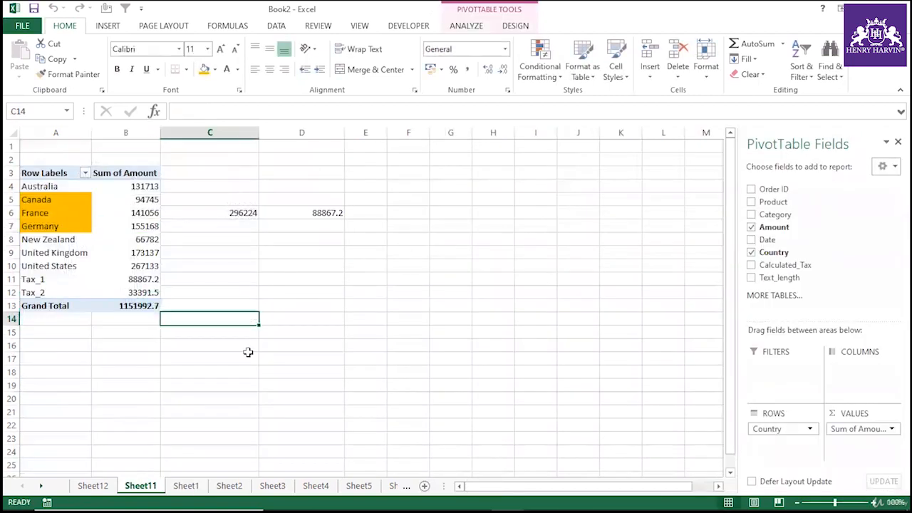
# On Sheet1, convert the data range A1:F214 into a table with headers.
pyautogui.click(185, 485)
pyautogui.moveTo(50, 146); pyautogui.dragTo(277, 146)
pyautogui.hotkey('ctrl', 'shift', 'Down')
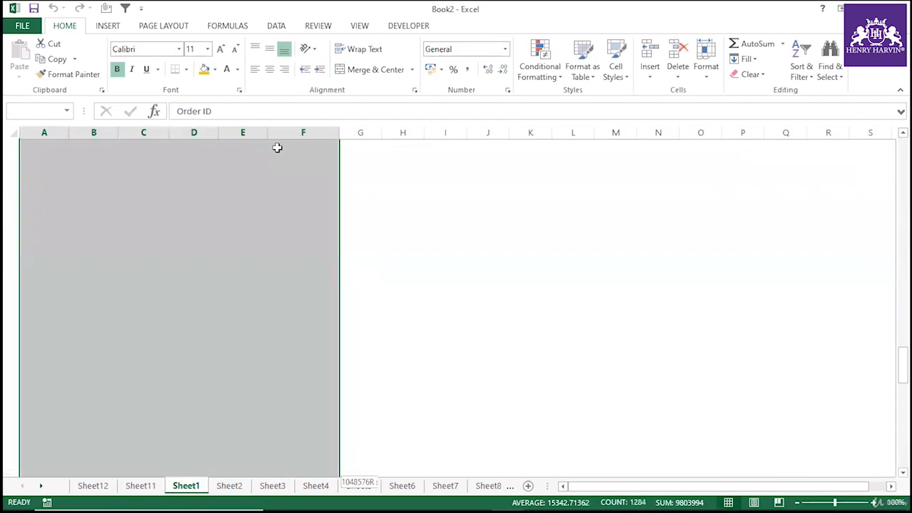
pyautogui.hotkey('ctrl', 't')
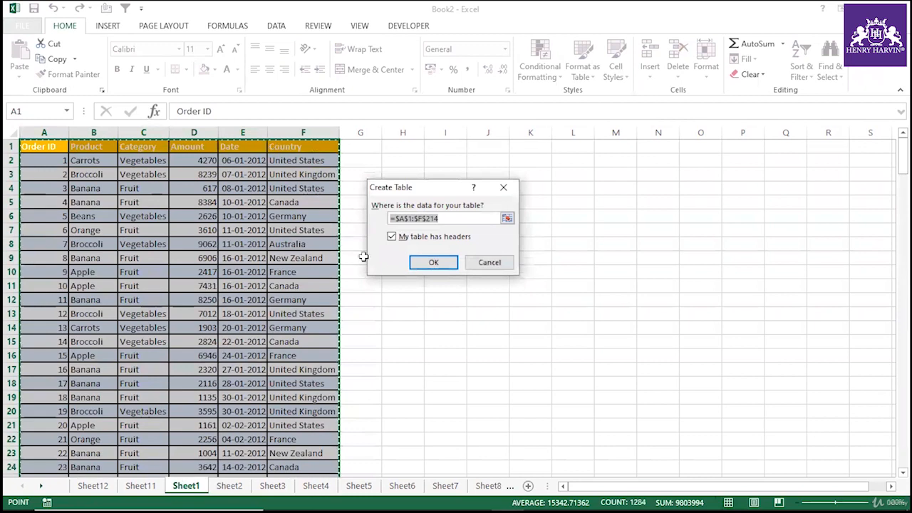
pyautogui.click(428, 262)
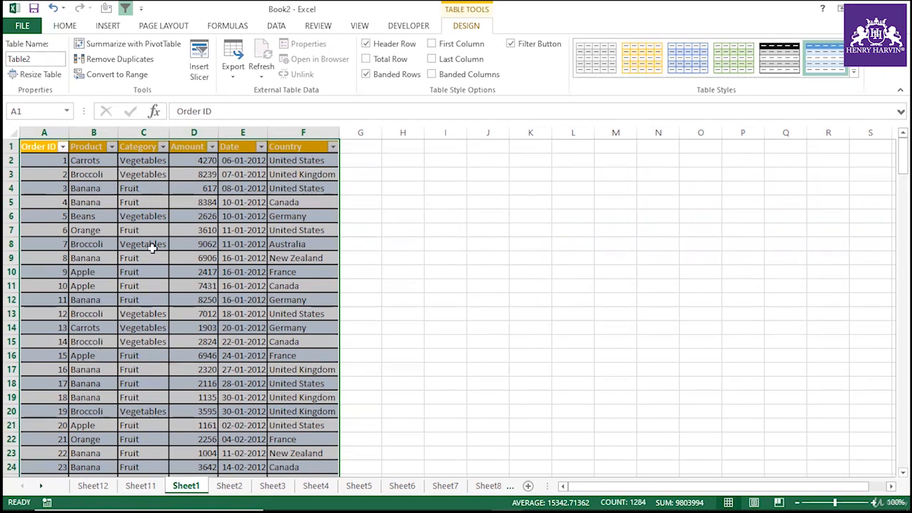
# Enter 21567 in A215 to add a new row below the table.
pyautogui.moveTo(53, 147); pyautogui.dragTo(324, 329)
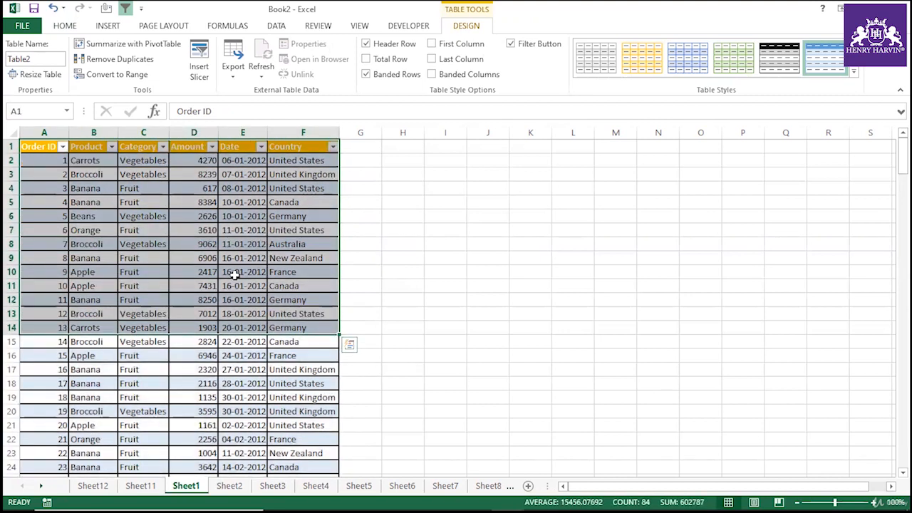
pyautogui.click(90, 299)
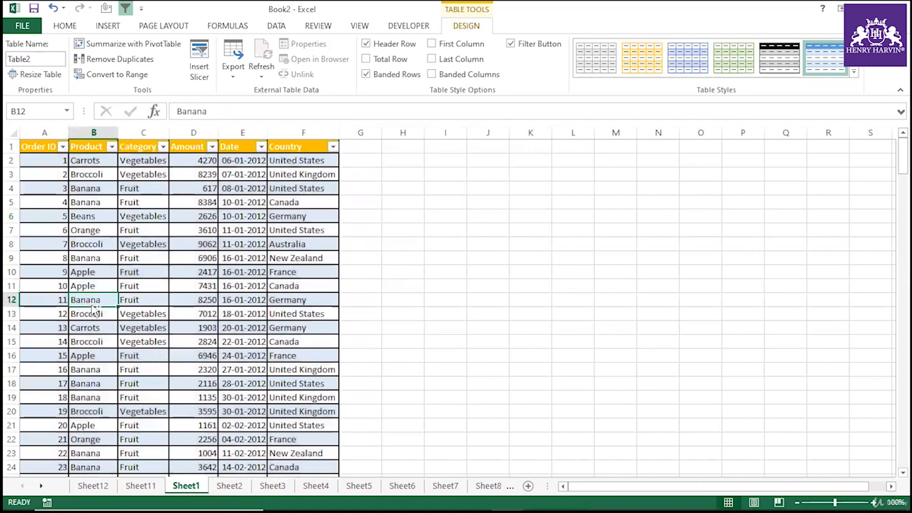
pyautogui.scroll(-20, 95, 308)
pyautogui.click(94, 381)
pyautogui.click(58, 354)
pyautogui.write('21567')
pyautogui.click(94, 408)
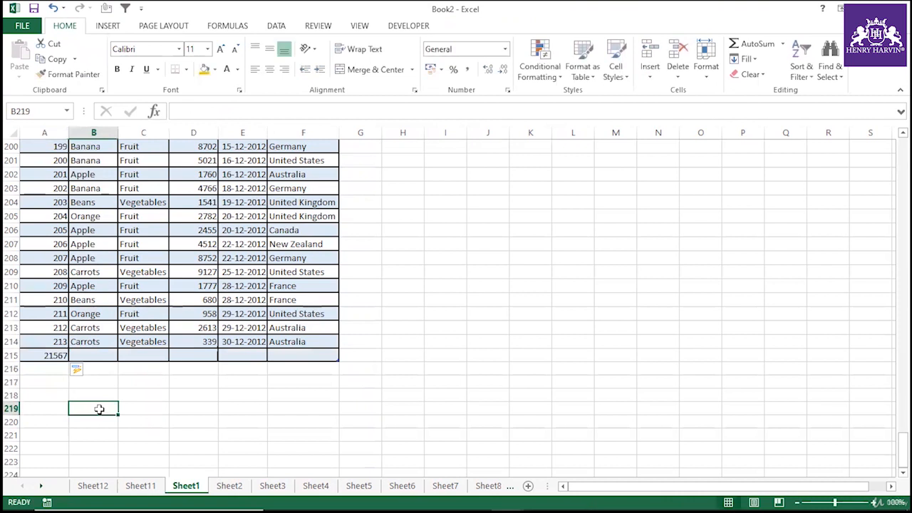
# Enter 3344 in A216 to add another new row below the table.
pyautogui.click(46, 357)
pyautogui.moveTo(41, 355); pyautogui.dragTo(295, 200)
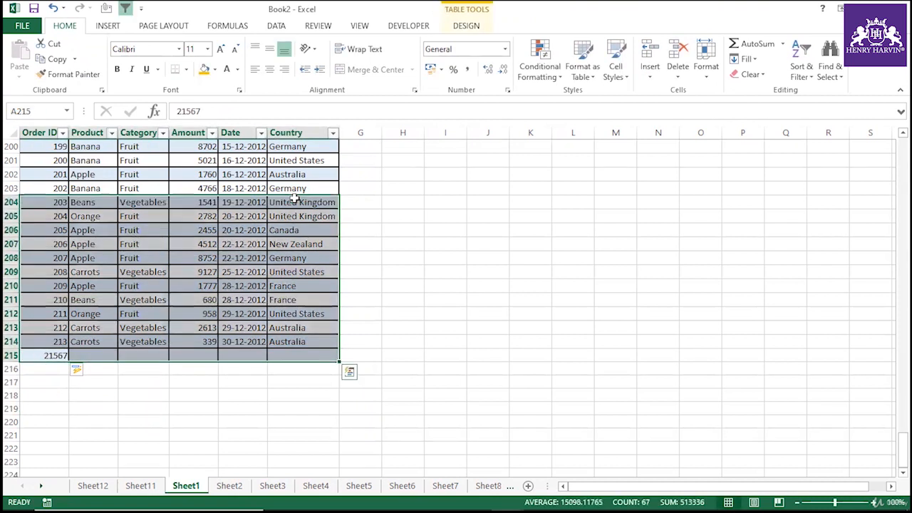
pyautogui.click(66, 368)
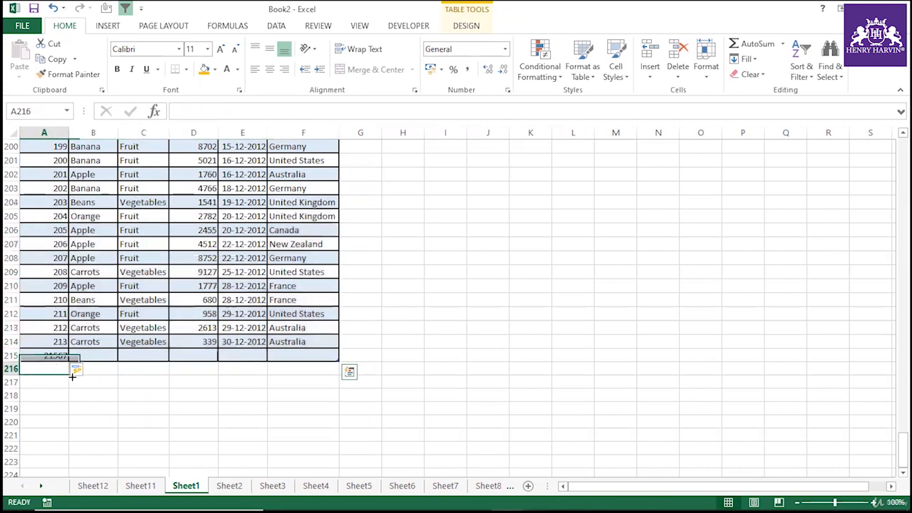
pyautogui.write('3344')
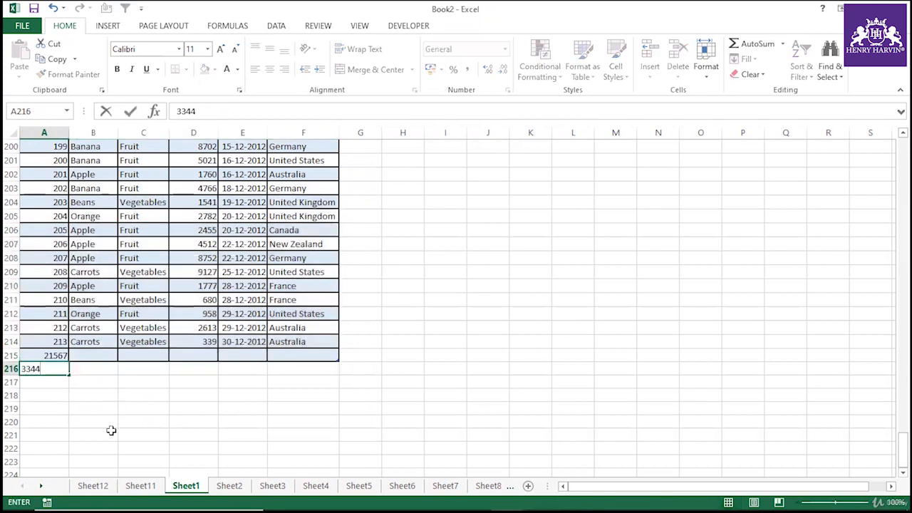
pyautogui.press('Return')
# Examine the table's extent on Sheet1, including the new rows 215 and 216.
pyautogui.moveTo(65, 367); pyautogui.dragTo(328, 150)
pyautogui.click(159, 312)
pyautogui.moveTo(37, 369); pyautogui.dragTo(102, 258)
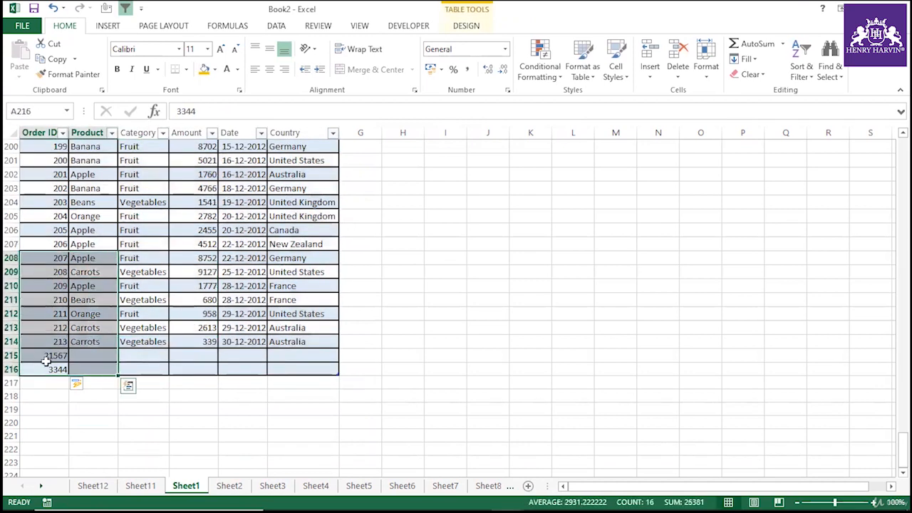
pyautogui.moveTo(47, 384); pyautogui.dragTo(330, 155)
pyautogui.scroll(8, 281, 285)
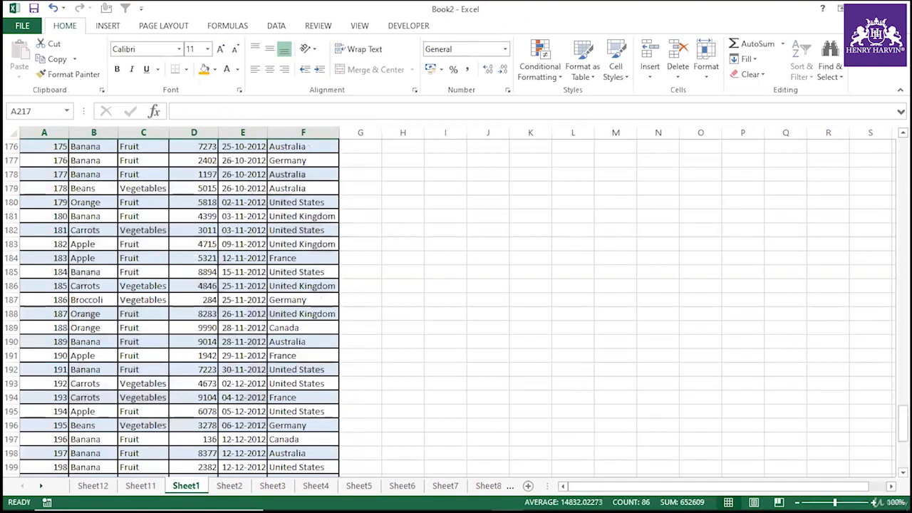
pyautogui.scroll(-11, 105, 367)
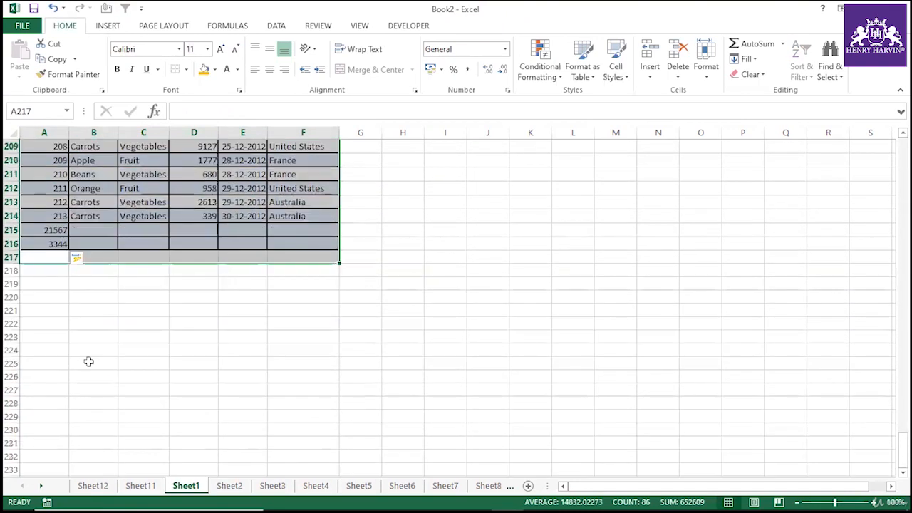
pyautogui.click(45, 296)
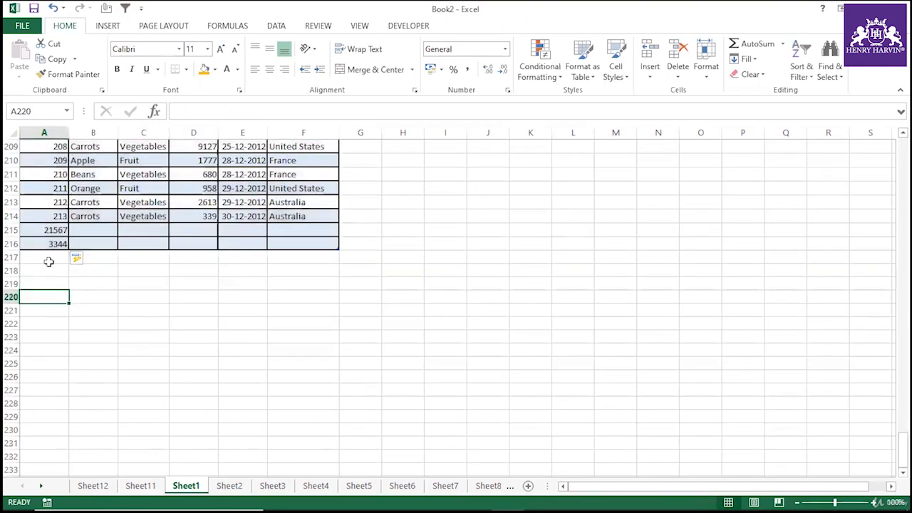
pyautogui.click(12, 243)
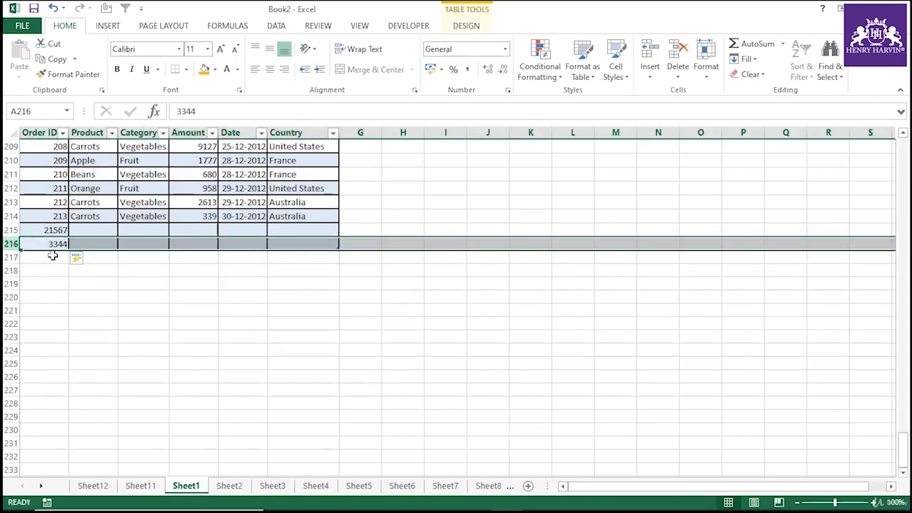
pyautogui.moveTo(50, 255); pyautogui.dragTo(307, 350)
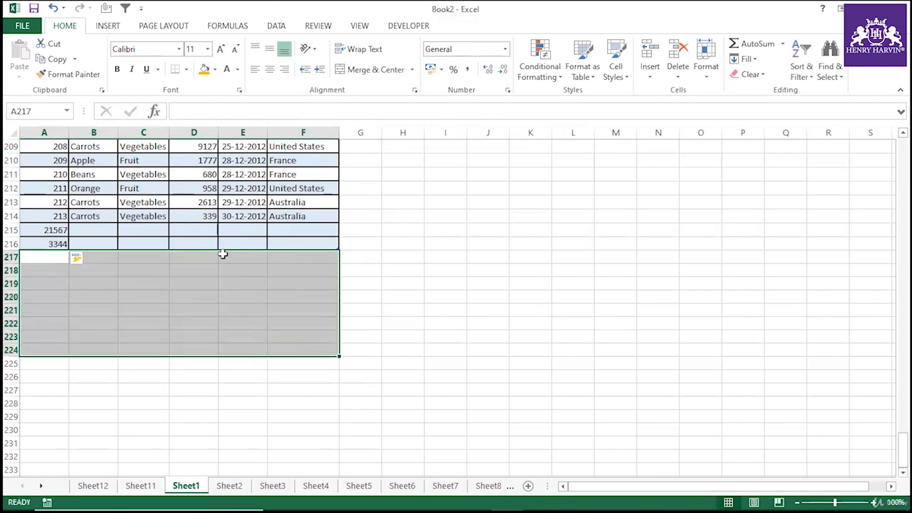
pyautogui.scroll(20, 222, 254)
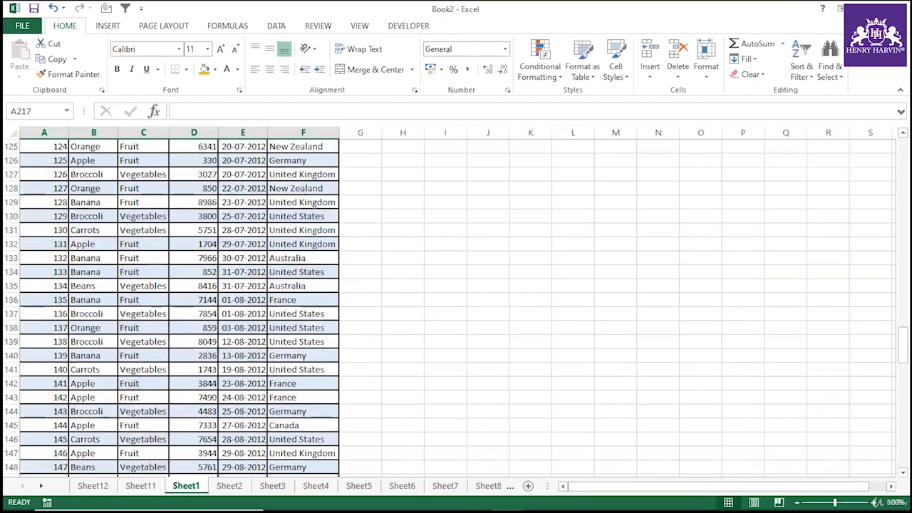
pyautogui.scroll(20, 193, 174)
pyautogui.click(88, 187)
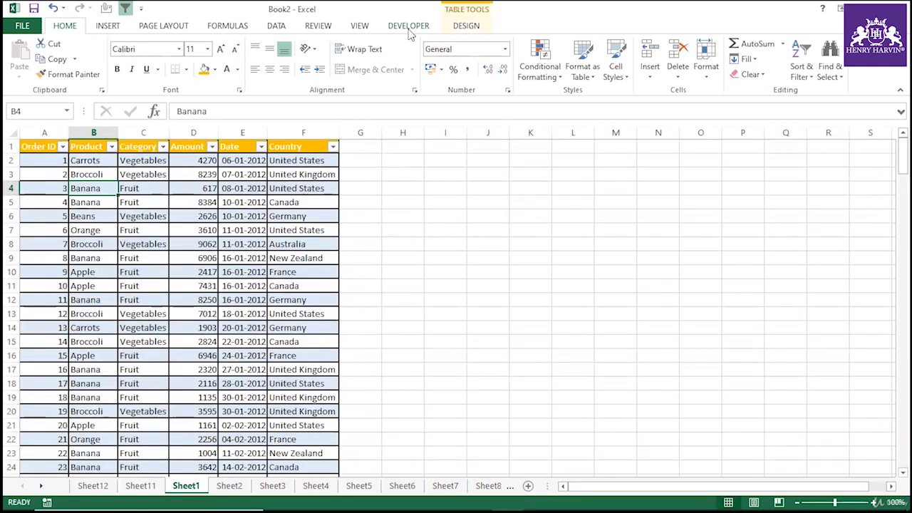
pyautogui.moveTo(41, 144); pyautogui.dragTo(305, 302)
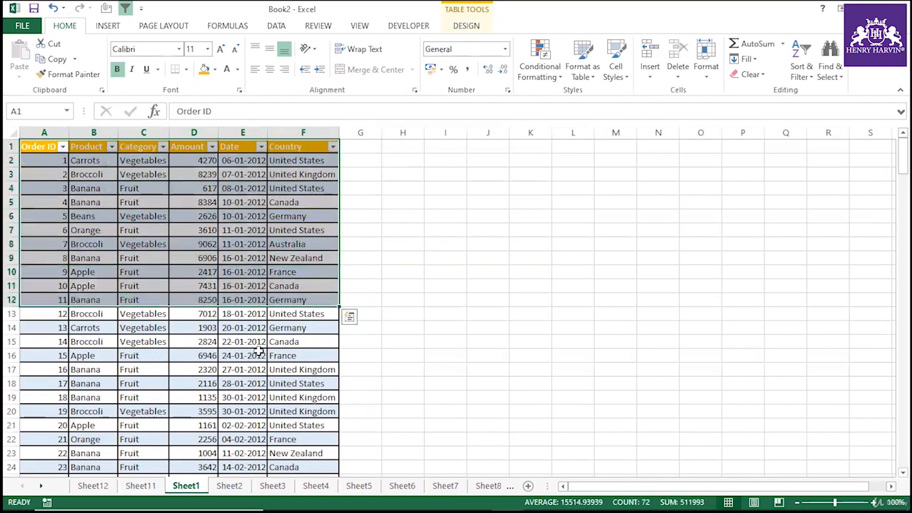
pyautogui.click(258, 352)
pyautogui.click(260, 288)
pyautogui.click(242, 326)
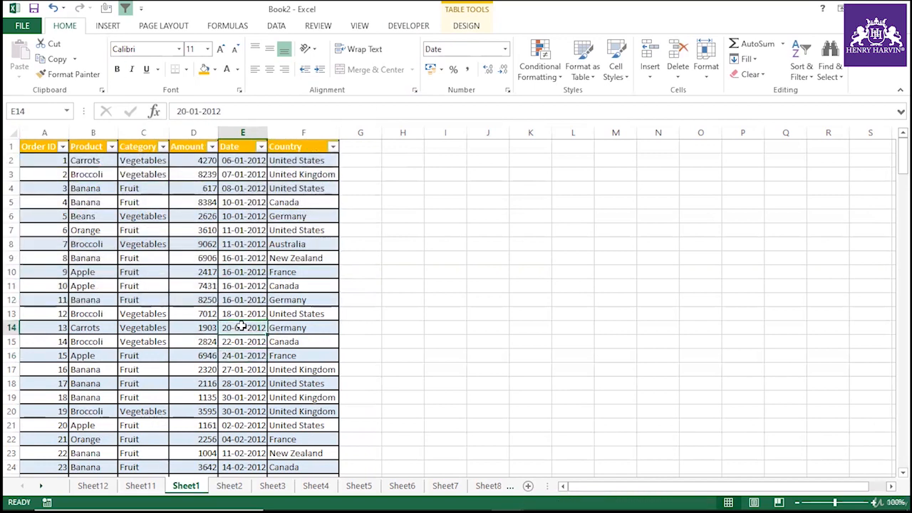
# Use the PivotTable and PivotChart Wizard to create a new PivotTable from the existing PivotTable25 report on Sheet11.
pyautogui.press('alt')
pyautogui.press('d')
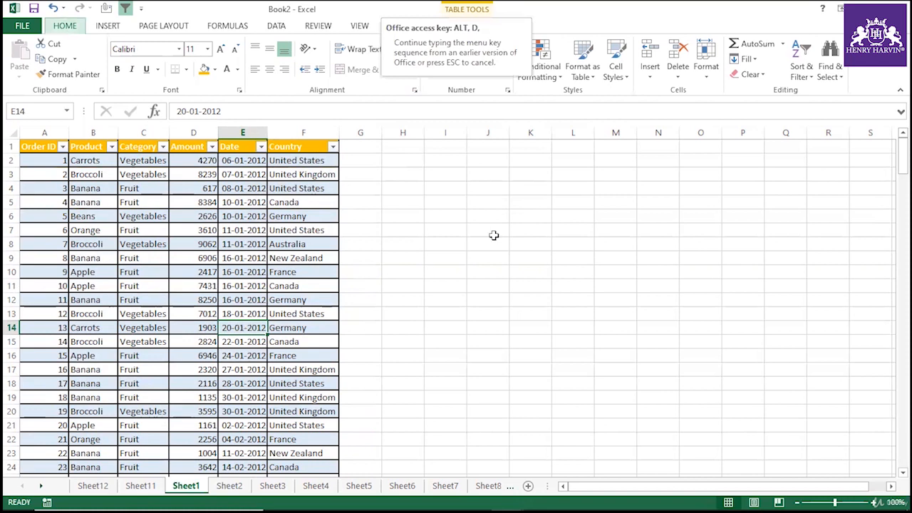
pyautogui.click(444, 216)
pyautogui.click(242, 216)
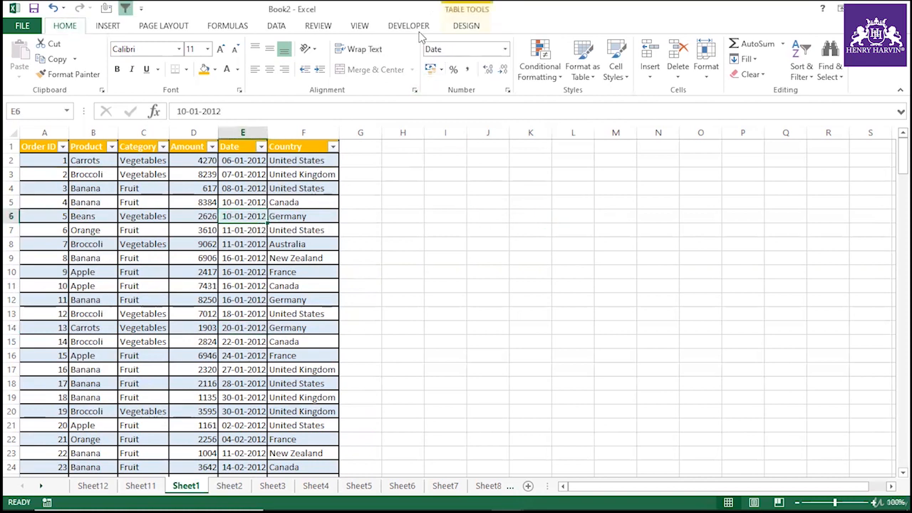
pyautogui.click(457, 26)
pyautogui.click(200, 258)
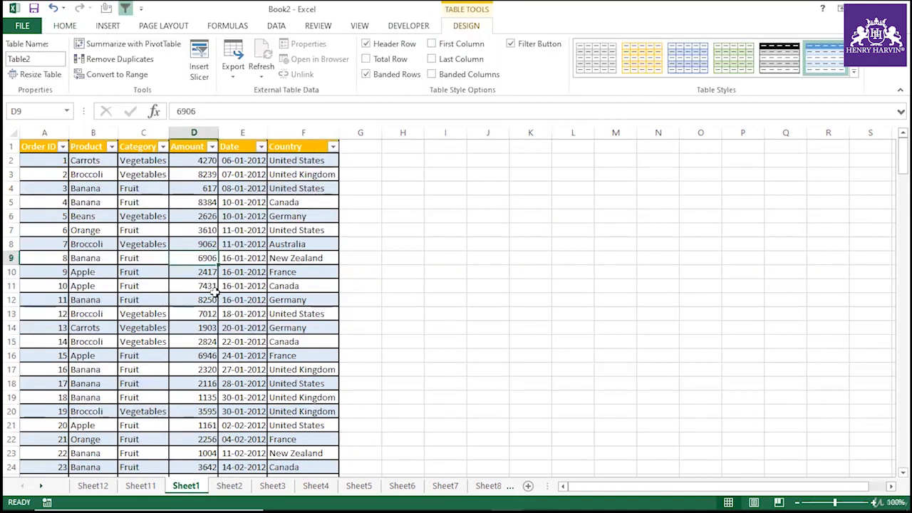
pyautogui.press('alt')
pyautogui.press('d')
pyautogui.press('p')
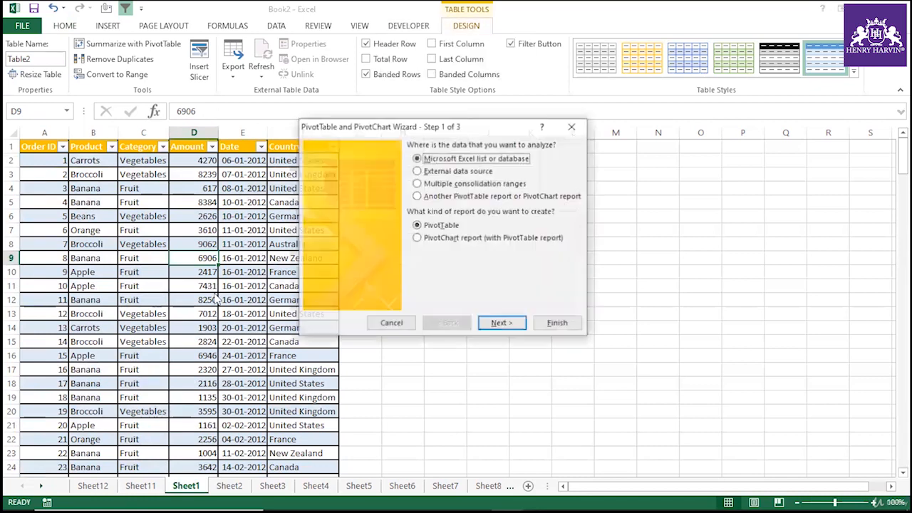
pyautogui.click(524, 329)
pyautogui.click(527, 255)
pyautogui.click(431, 300)
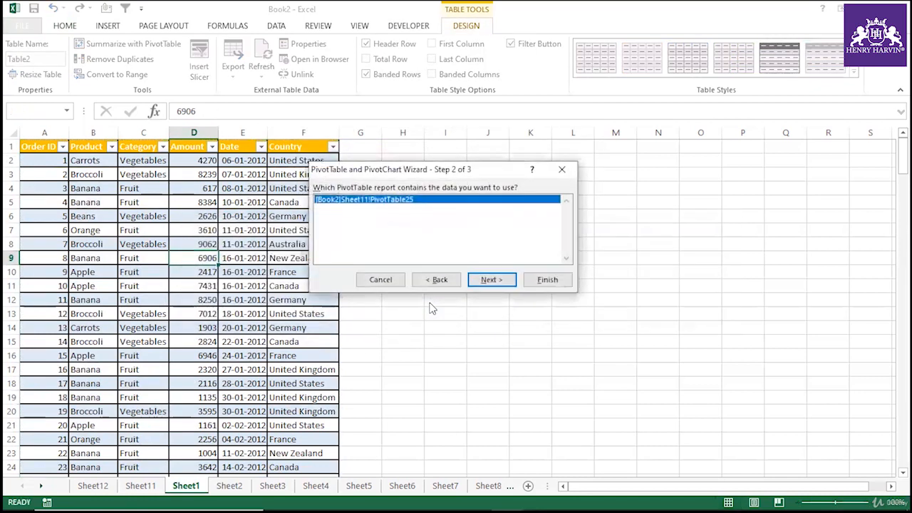
pyautogui.click(544, 281)
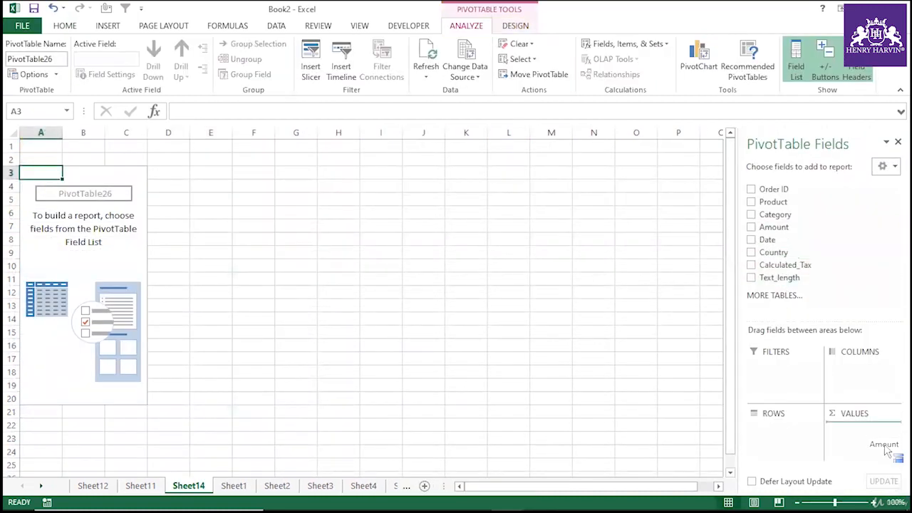
# Add Amount to the values and Country to the rows of the new PivotTable.
pyautogui.moveTo(888, 449); pyautogui.dragTo(887, 448)
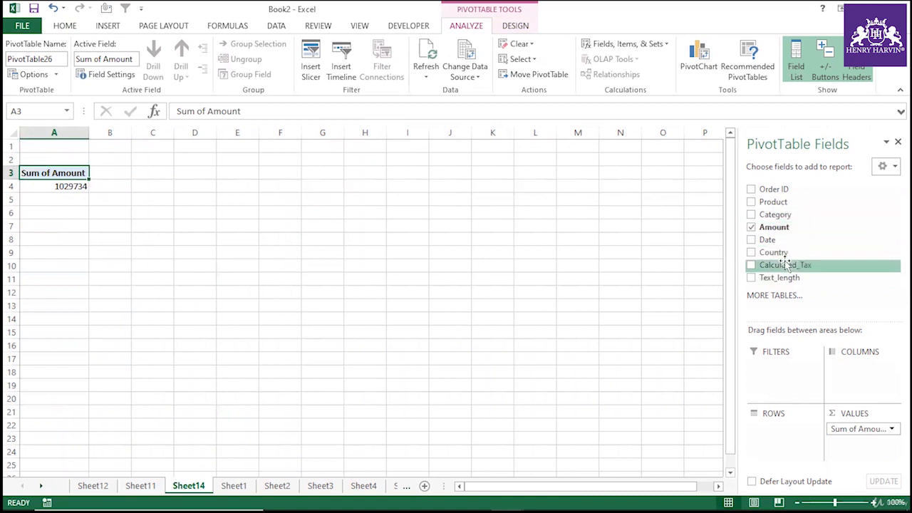
pyautogui.moveTo(784, 255); pyautogui.dragTo(781, 443)
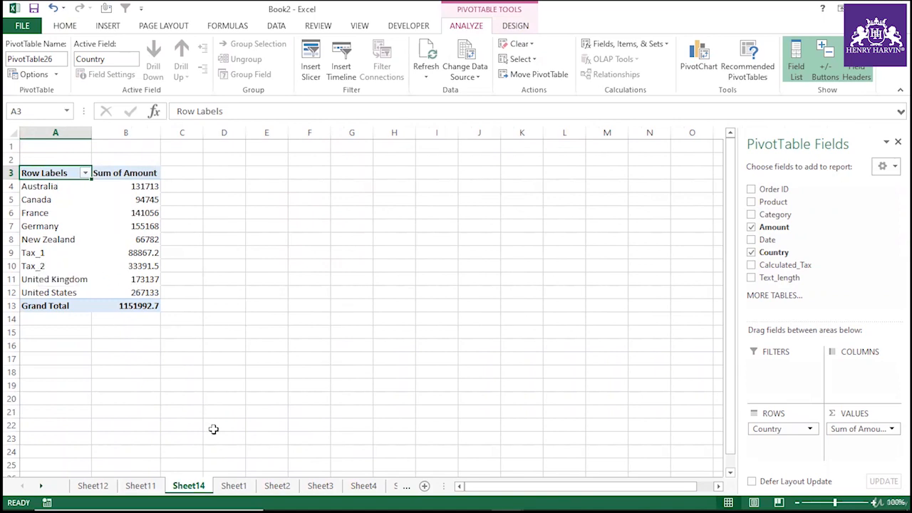
# On Sheet1, copy the table's row 214 into rows 215 and 216.
pyautogui.click(141, 485)
pyautogui.click(188, 486)
pyautogui.click(234, 485)
pyautogui.click(153, 369)
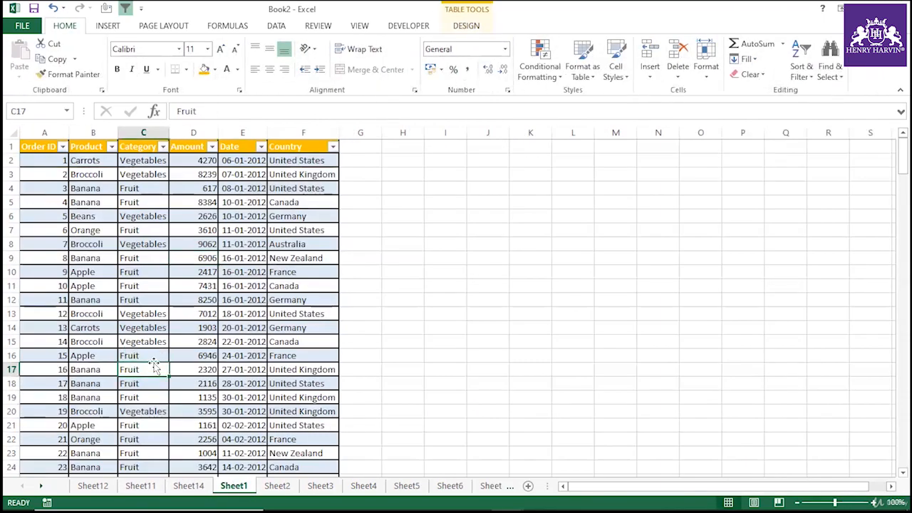
pyautogui.click(466, 25)
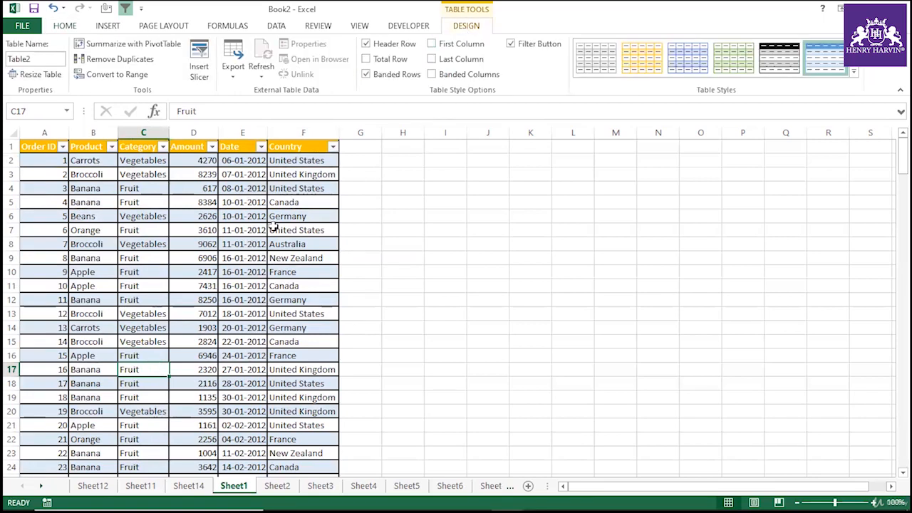
pyautogui.click(82, 408)
pyautogui.hotkey('ctrl', 'shift', 'Down')
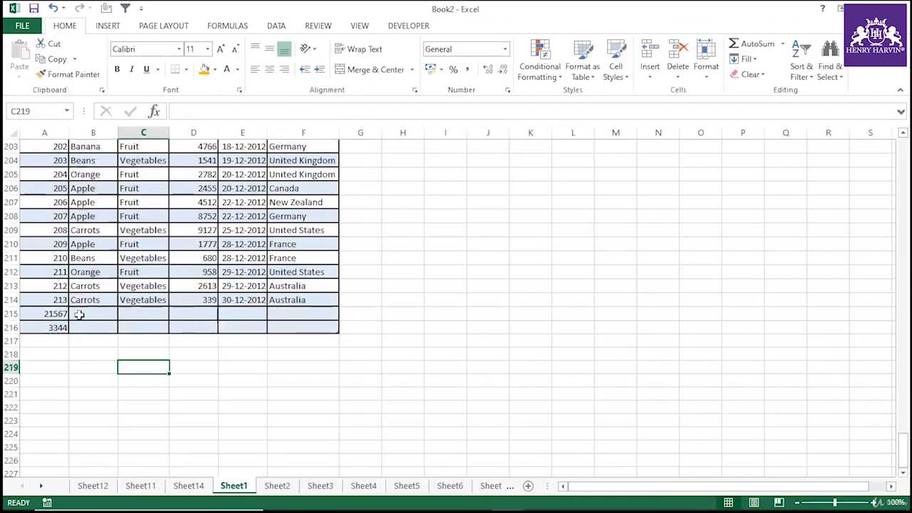
pyautogui.moveTo(58, 300); pyautogui.dragTo(299, 299)
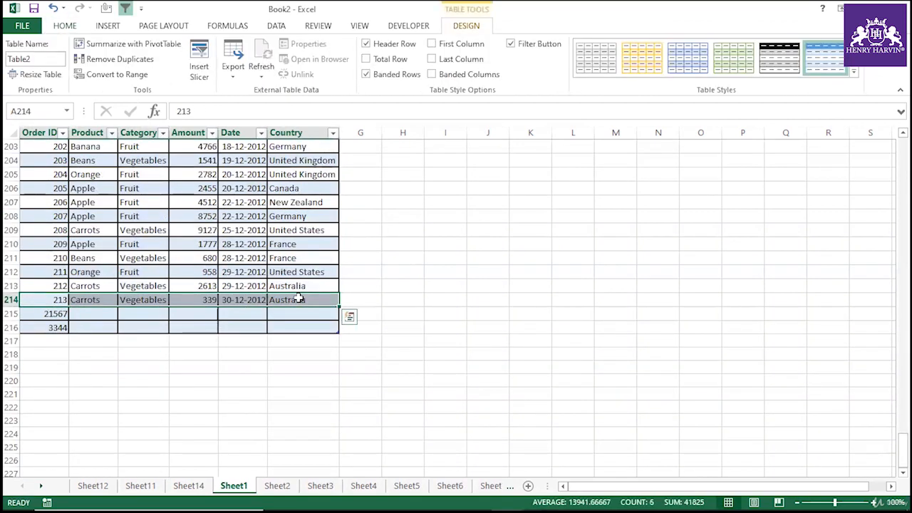
pyautogui.hotkey('ctrl', 'c')
pyautogui.click(64, 313)
pyautogui.hotkey('ctrl', 'v')
pyautogui.click(58, 327)
pyautogui.hotkey('ctrl', 'v')
pyautogui.click(193, 381)
pyautogui.press('Escape')
pyautogui.click(292, 314)
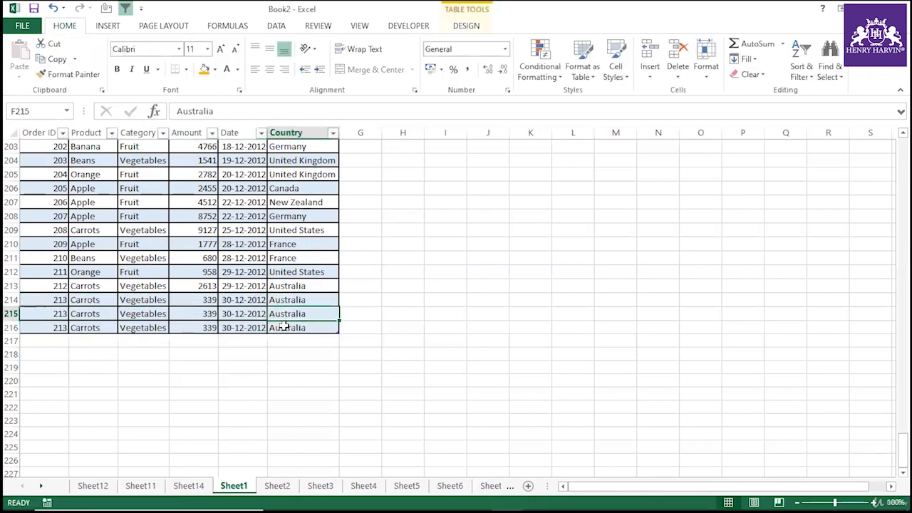
# Change the Amount values in D215 and D216 to 1111339 and 11339.
pyautogui.doubleClick(195, 314)
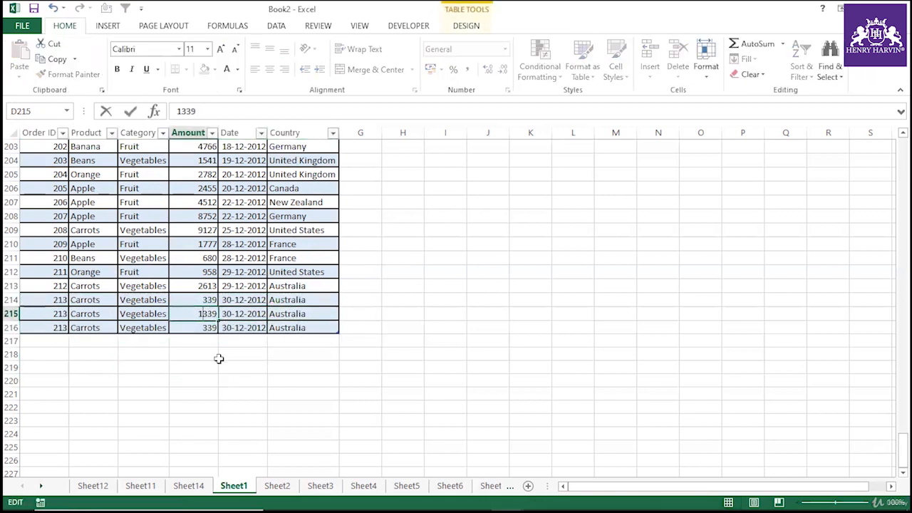
pyautogui.write('1111')
pyautogui.doubleClick(203, 329)
pyautogui.write('11')
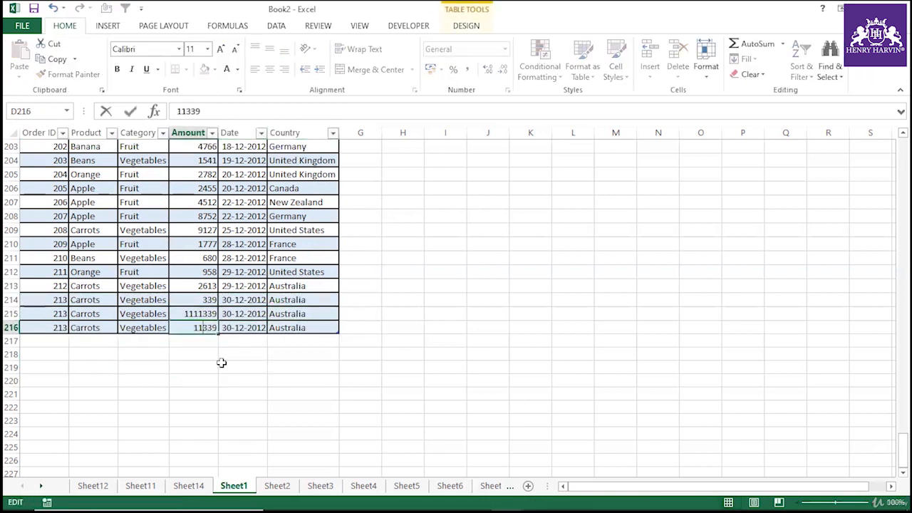
pyautogui.click(222, 363)
# Refresh the new PivotTable on Sheet14 so it includes the added table rows.
pyautogui.click(199, 485)
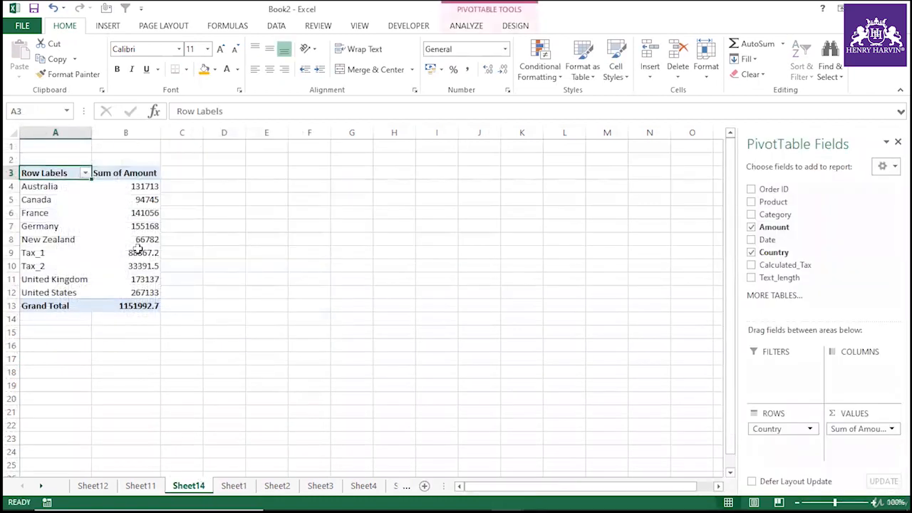
pyautogui.rightClick(131, 209)
pyautogui.click(306, 240)
pyautogui.click(152, 187)
pyautogui.click(264, 237)
pyautogui.rightClick(139, 202)
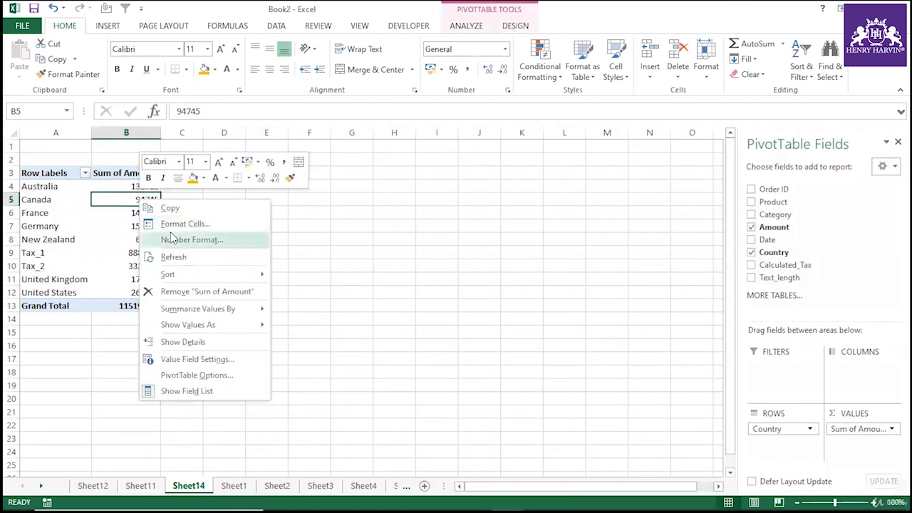
pyautogui.click(171, 255)
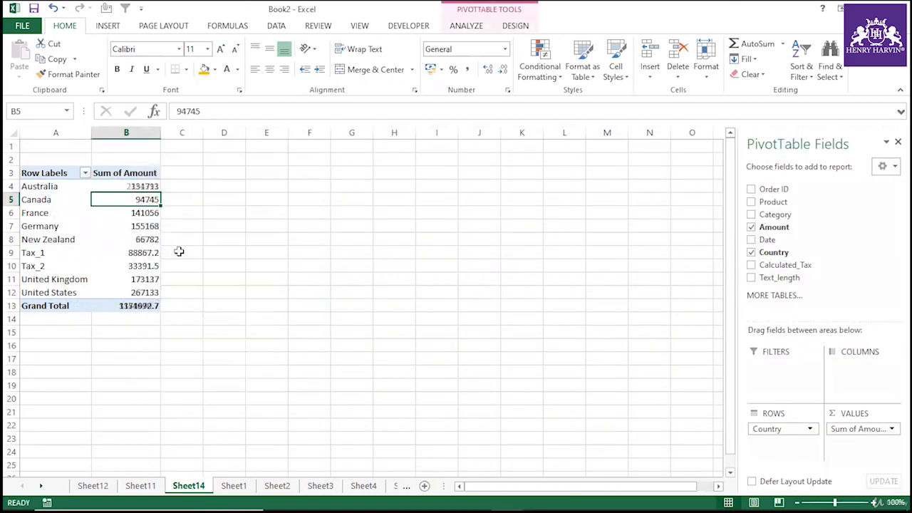
pyautogui.click(145, 186)
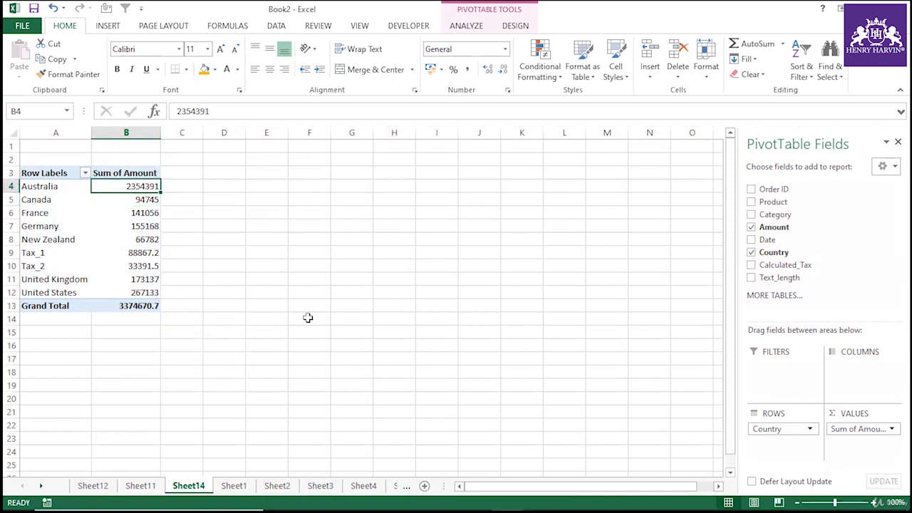
pyautogui.click(124, 238)
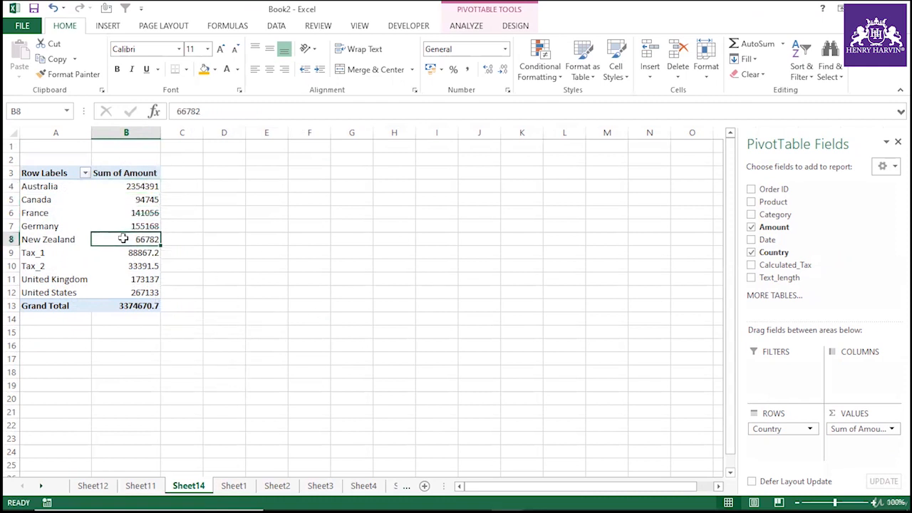
# Open the PivotTable's Change Data Source dialog to check its source range, then cancel it.
pyautogui.click(467, 26)
pyautogui.click(465, 71)
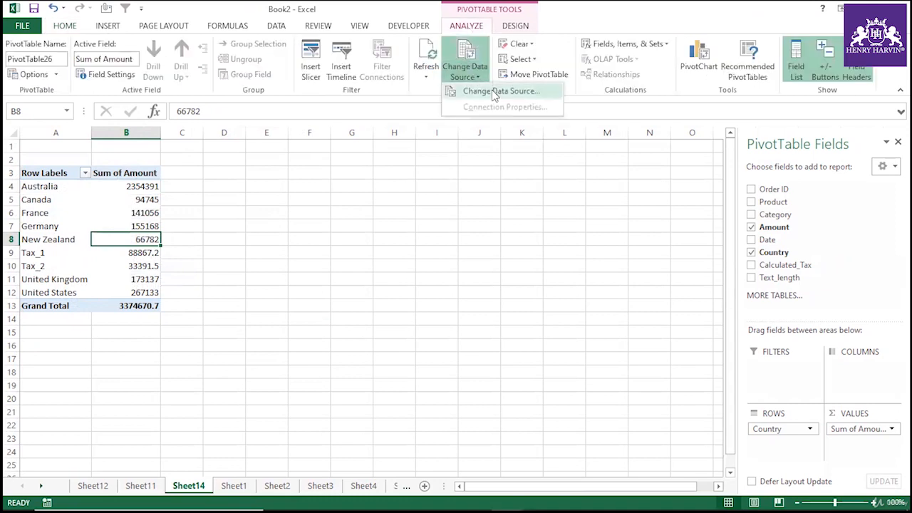
pyautogui.click(489, 90)
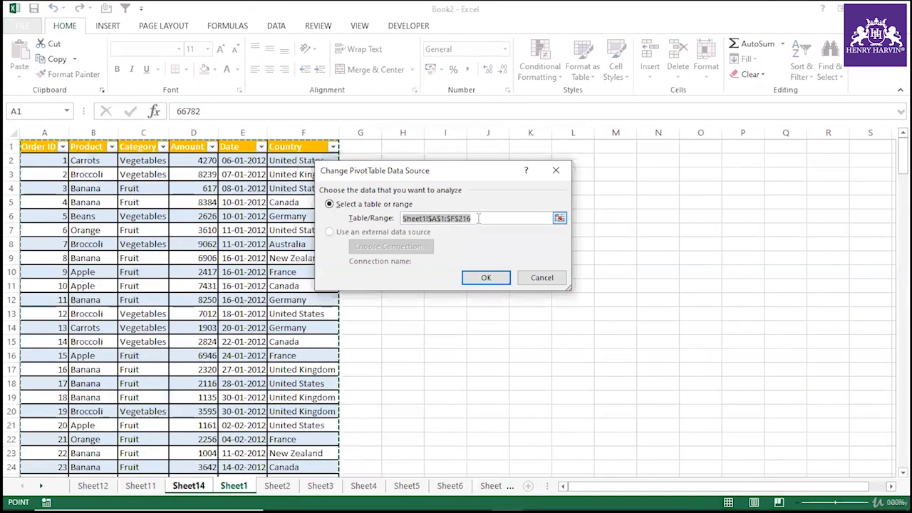
pyautogui.click(542, 278)
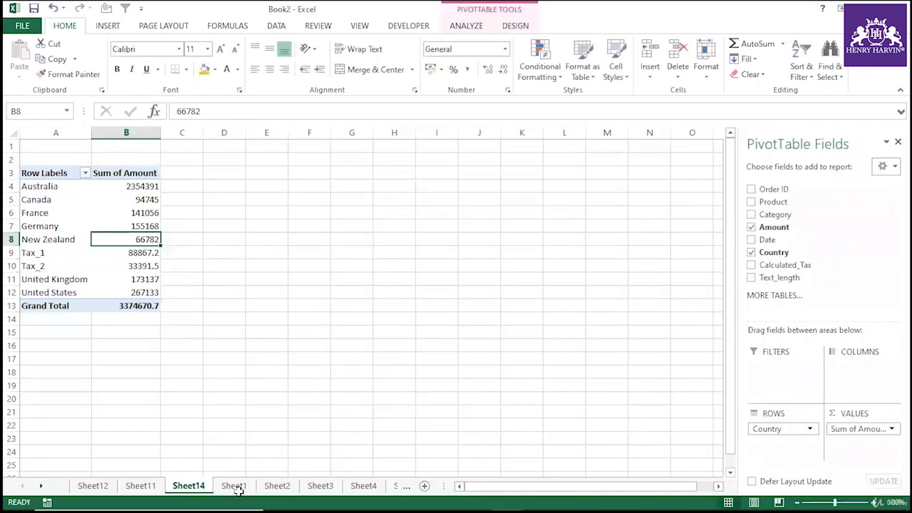
# On Sheet1, fill the table's row 216 down into a new row 217.
pyautogui.click(141, 486)
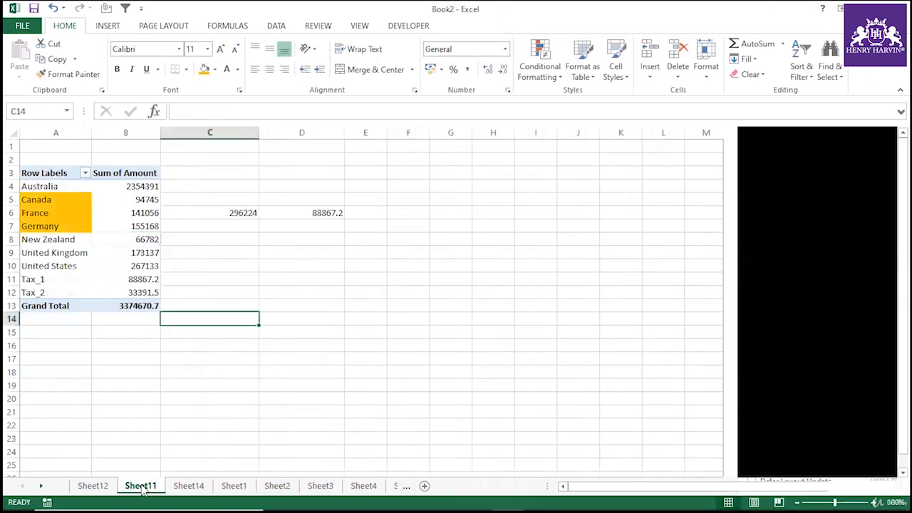
pyautogui.click(187, 485)
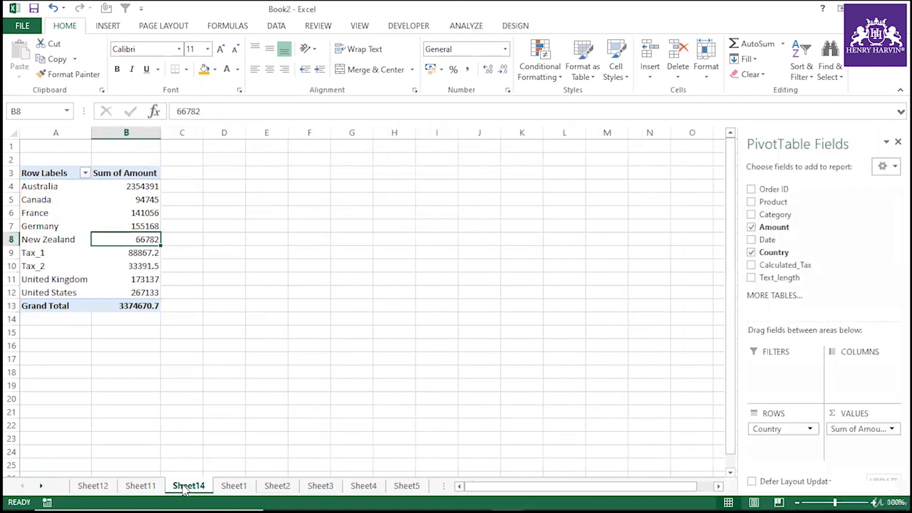
pyautogui.click(234, 487)
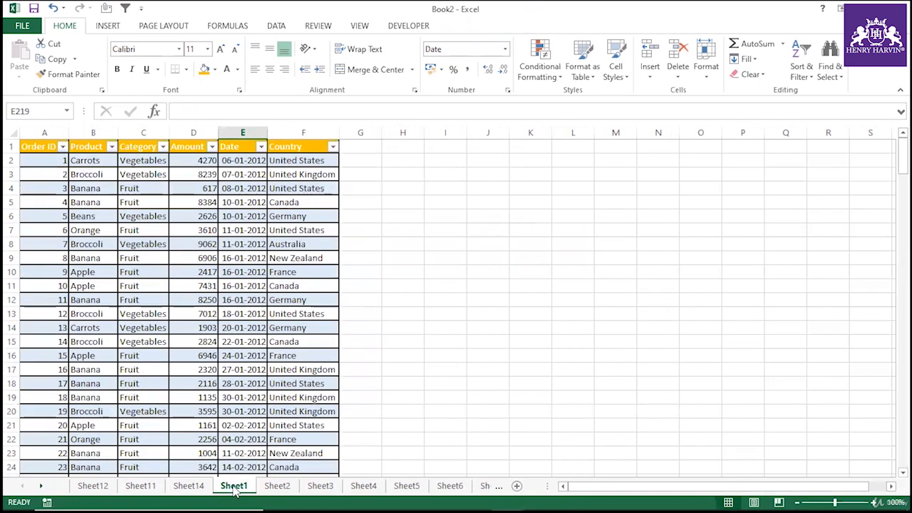
pyautogui.click(112, 386)
pyautogui.hotkey('ctrl', 'shift', 'Down')
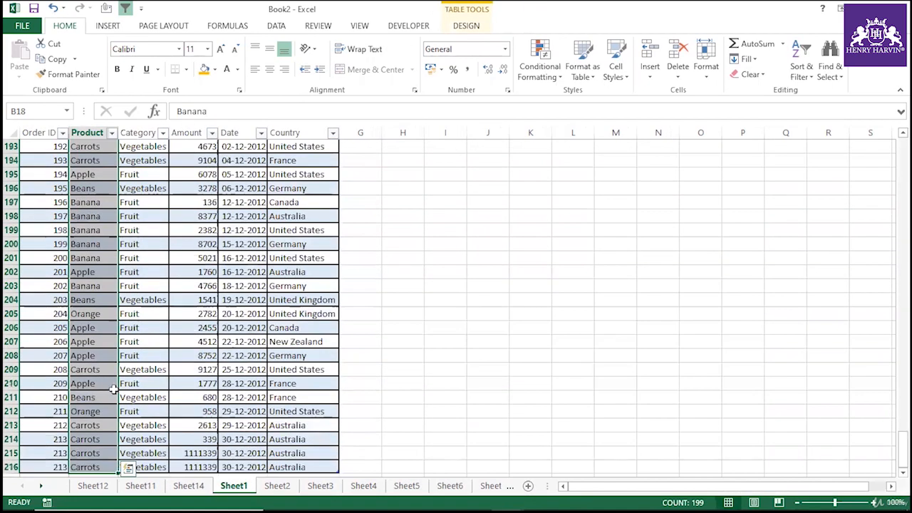
pyautogui.moveTo(61, 398); pyautogui.dragTo(305, 397)
pyautogui.hotkey('ctrl', 'd')
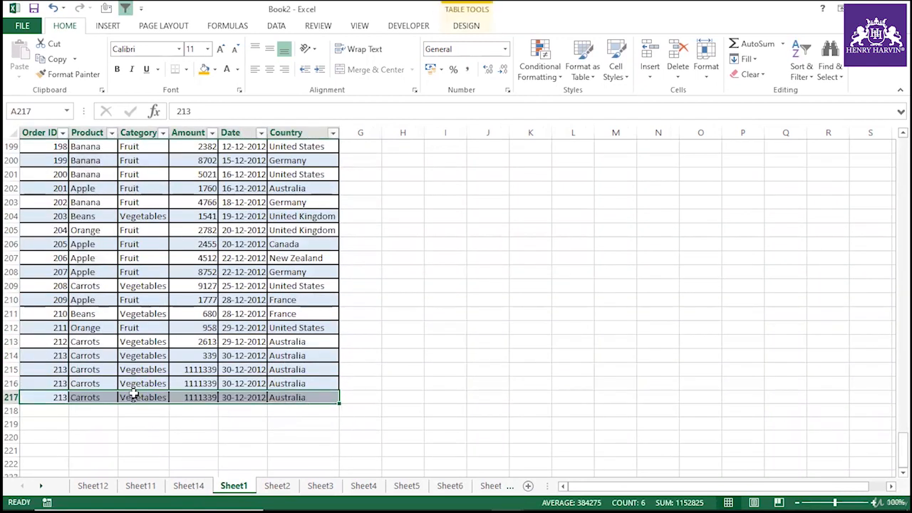
# Set the Country in F217 to United States by copying it from F201.
pyautogui.click(306, 397)
pyautogui.press('F2')
pyautogui.click(397, 217)
pyautogui.click(314, 174)
pyautogui.hotkey('ctrl', 'c')
pyautogui.hotkey('ctrl', 'a')
pyautogui.click(300, 397)
pyautogui.hotkey('ctrl', 'v')
pyautogui.press('Down')
pyautogui.press('Down')
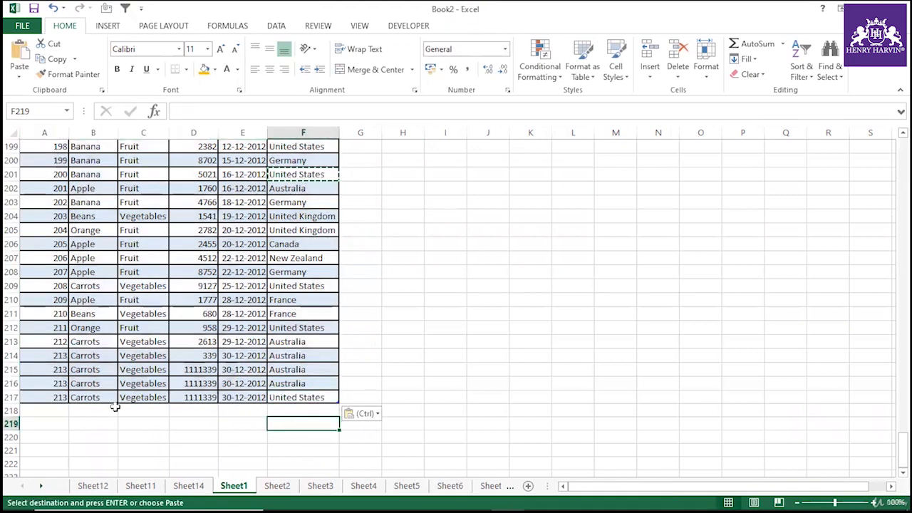
# On Sheet14, open the PivotTable's Change Data Source dialog to check the source range, then cancel it.
pyautogui.click(22, 398)
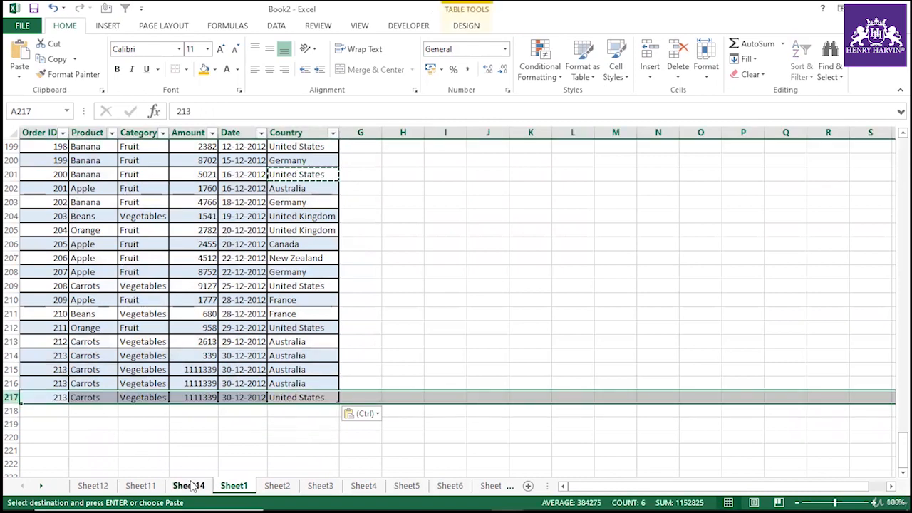
pyautogui.click(191, 486)
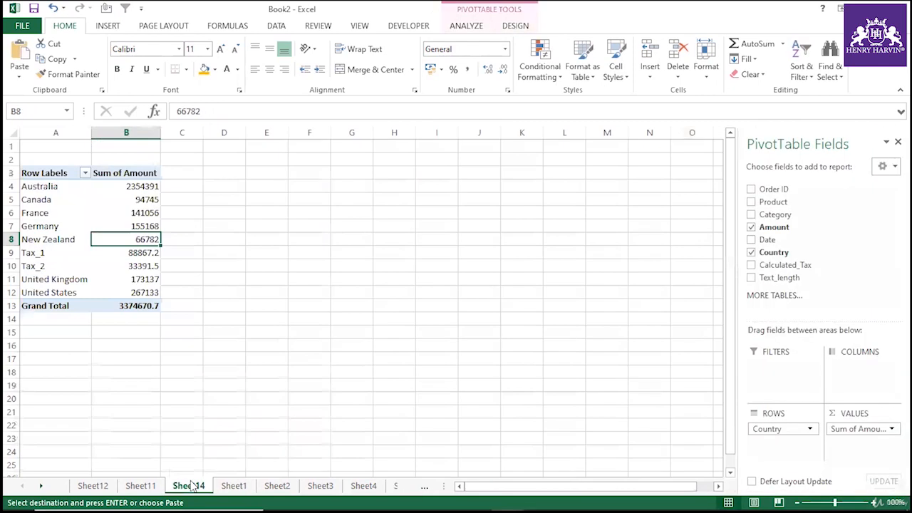
pyautogui.click(145, 226)
pyautogui.rightClick(146, 225)
pyautogui.press('Escape')
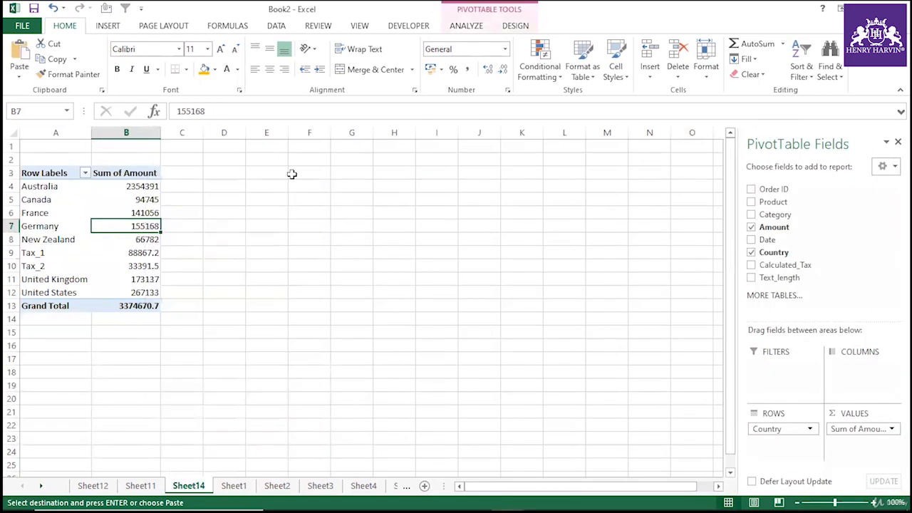
pyautogui.click(466, 26)
pyautogui.click(467, 71)
pyautogui.click(482, 92)
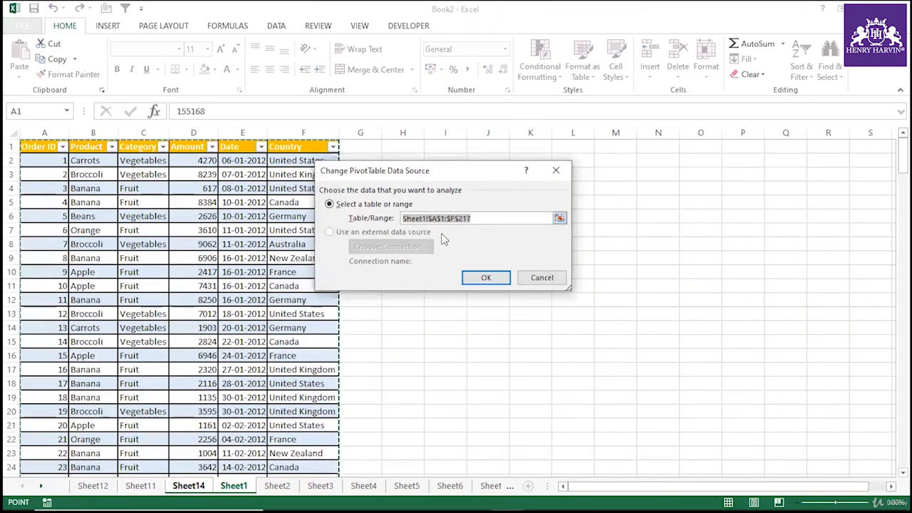
pyautogui.click(536, 278)
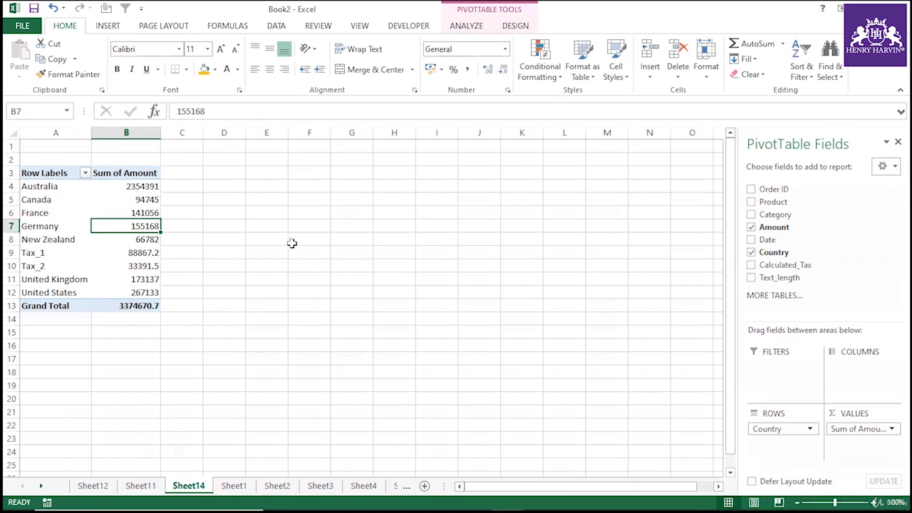
# Refresh the Sheet14 PivotTable so it includes the new row 217.
pyautogui.rightClick(138, 199)
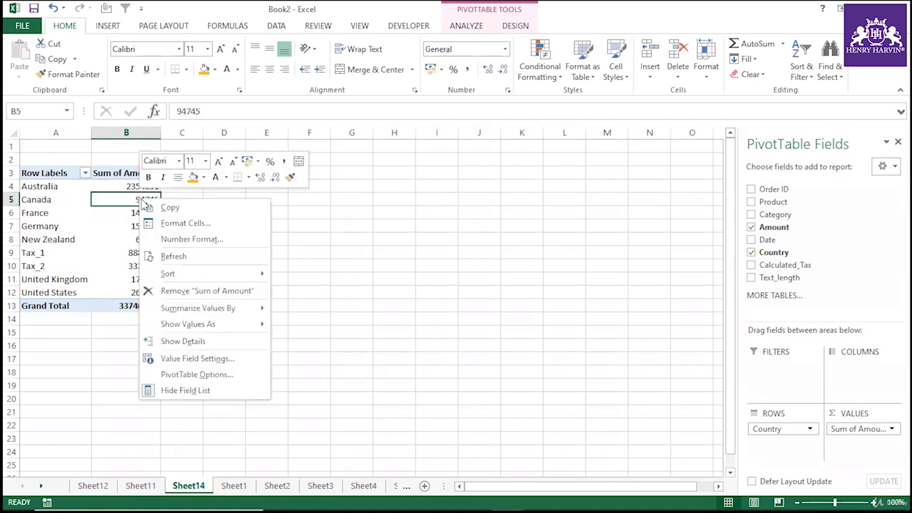
pyautogui.click(180, 253)
pyautogui.moveTo(57, 186); pyautogui.dragTo(155, 292)
pyautogui.click(240, 254)
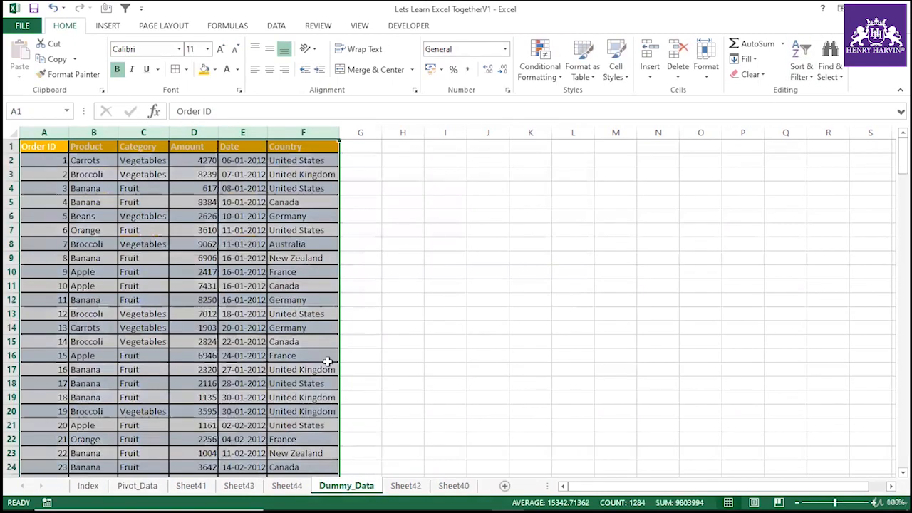
pyautogui.click(326, 358)
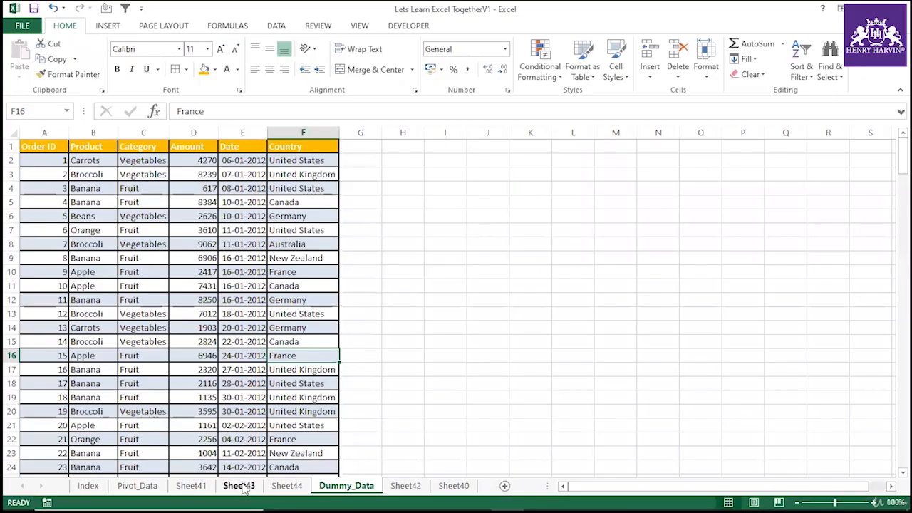
pyautogui.click(238, 486)
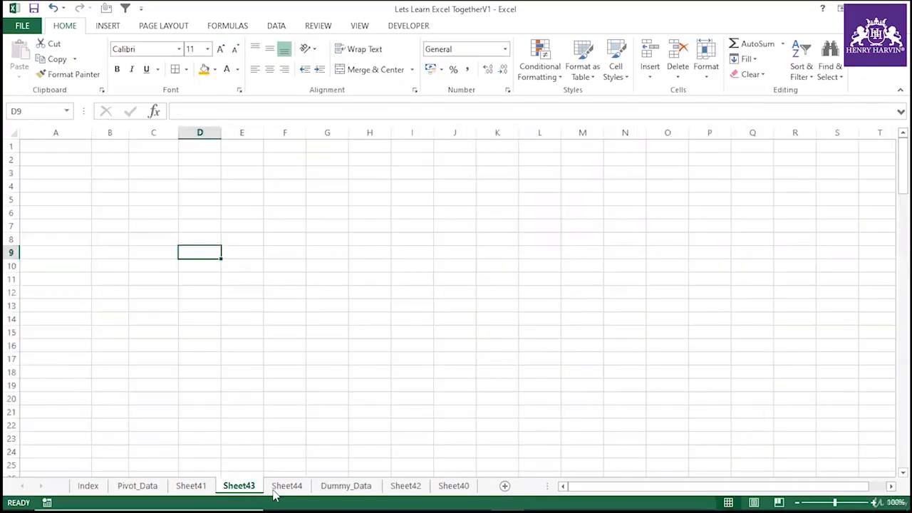
pyautogui.click(286, 486)
pyautogui.click(203, 490)
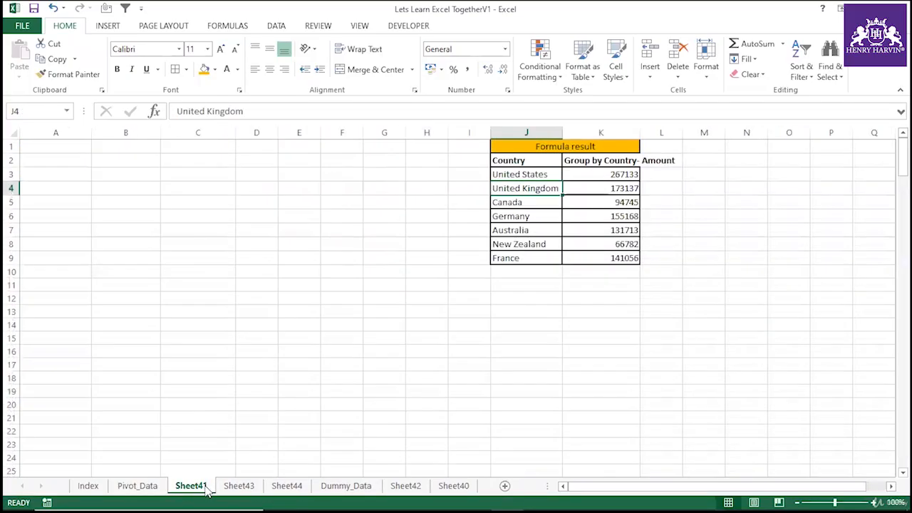
pyautogui.click(357, 487)
pyautogui.scroll(-2, 256, 463)
pyautogui.click(137, 486)
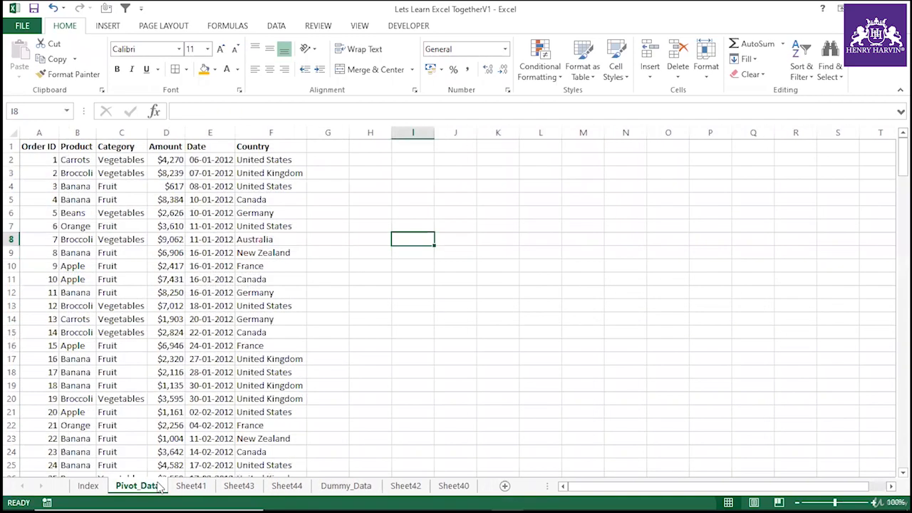
pyautogui.click(191, 486)
pyautogui.click(227, 489)
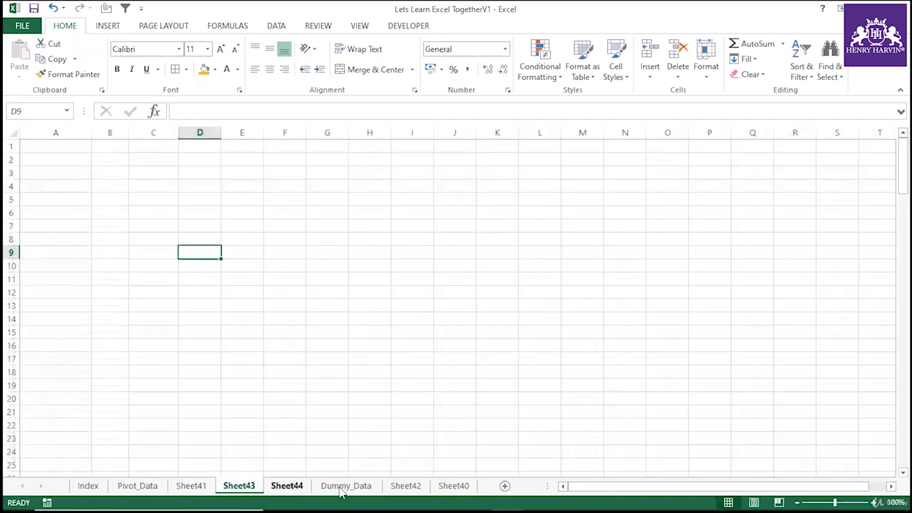
pyautogui.click(406, 486)
pyautogui.click(239, 486)
pyautogui.click(191, 486)
pyautogui.click(137, 486)
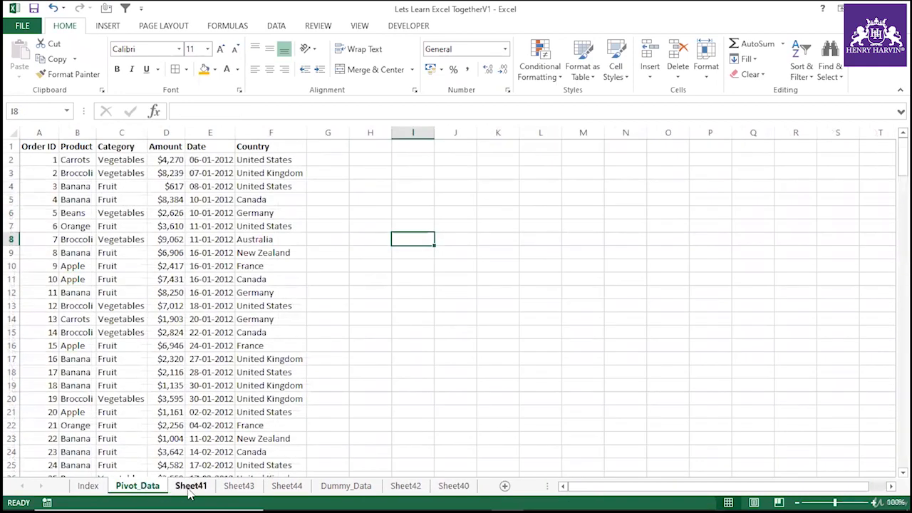
# Create a PivotTable from the Pivot_Data range A1:F214 with the PivotTable Wizard, adding Amount to values and Country to rows.
pyautogui.moveTo(36, 147); pyautogui.dragTo(266, 147)
pyautogui.hotkey('ctrl', 'shift', 'Down')
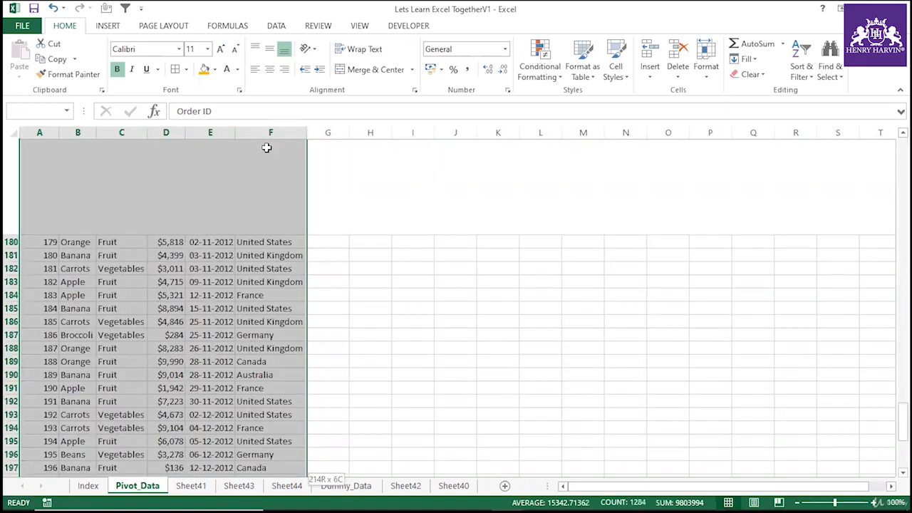
pyautogui.hotkey('alt', 'd')
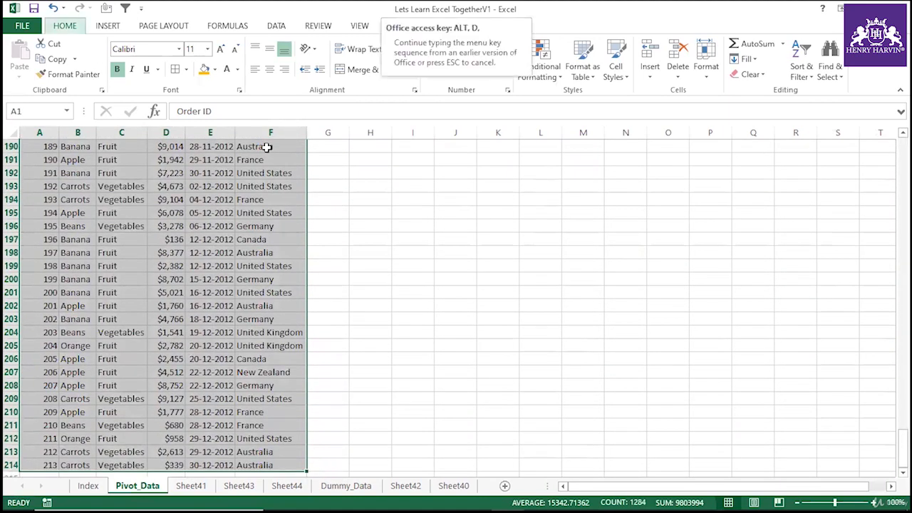
pyautogui.press('p')
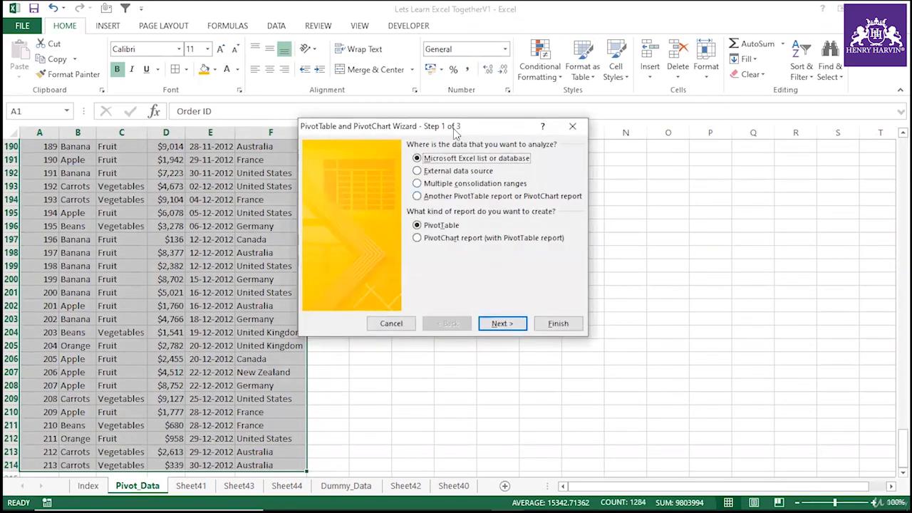
pyautogui.click(553, 324)
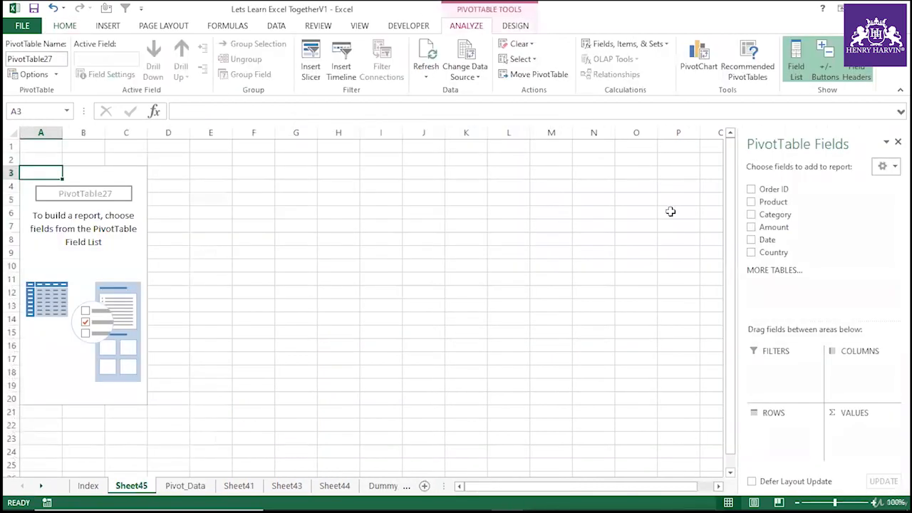
pyautogui.moveTo(774, 226); pyautogui.dragTo(860, 431)
pyautogui.moveTo(774, 252); pyautogui.dragTo(796, 442)
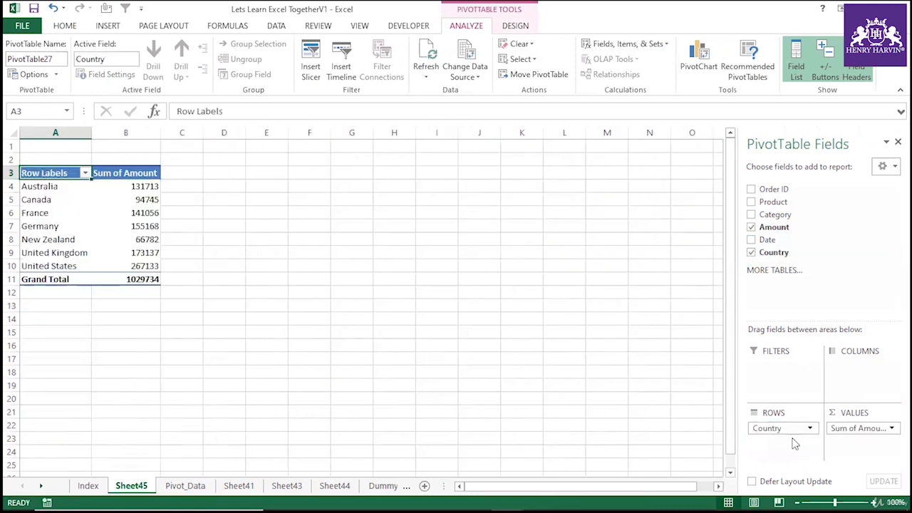
pyautogui.click(145, 212)
pyautogui.click(146, 199)
pyautogui.rightClick(147, 197)
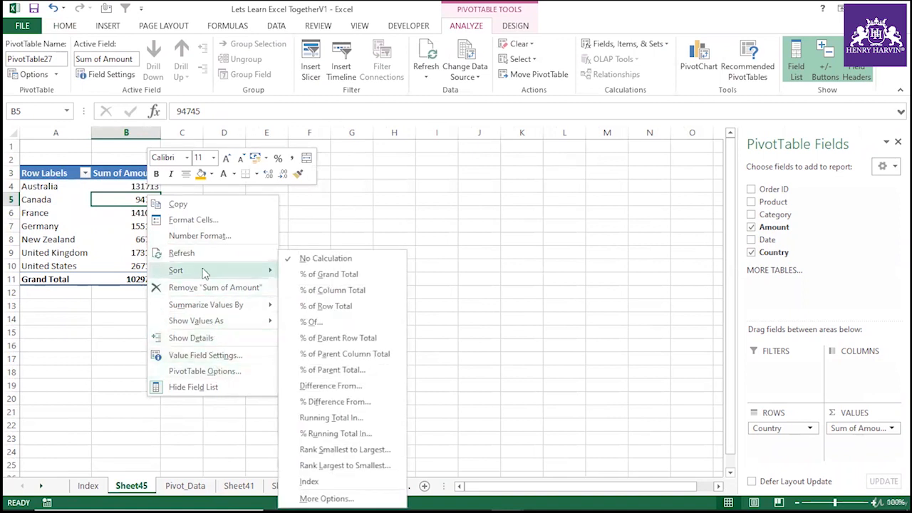
pyautogui.click(117, 324)
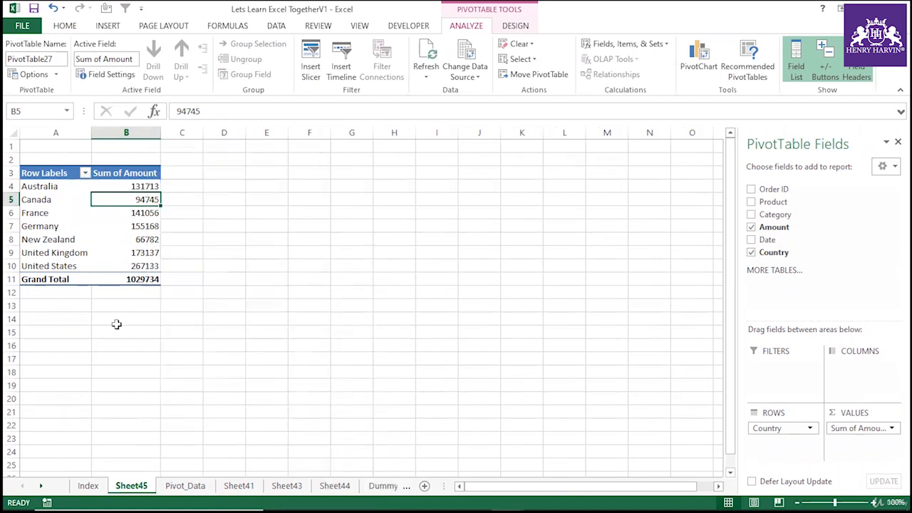
pyautogui.click(145, 217)
pyautogui.click(146, 186)
pyautogui.rightClick(147, 186)
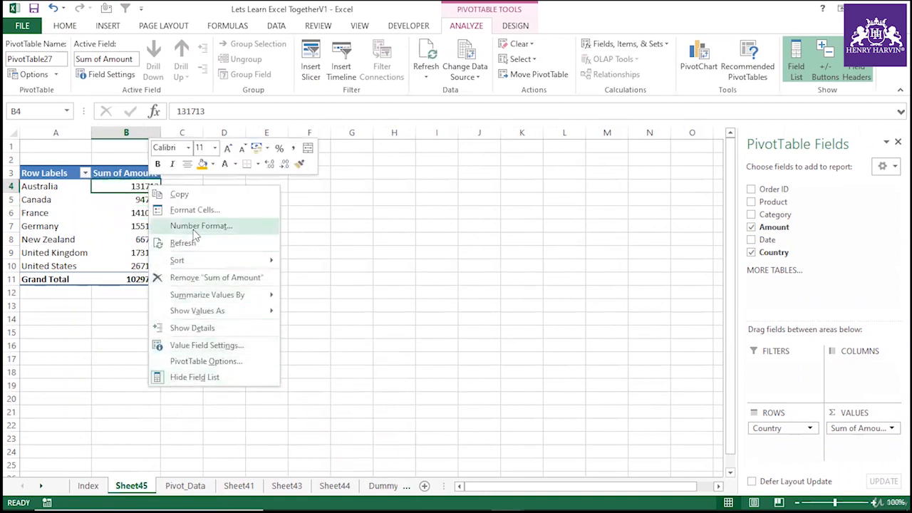
pyautogui.click(104, 329)
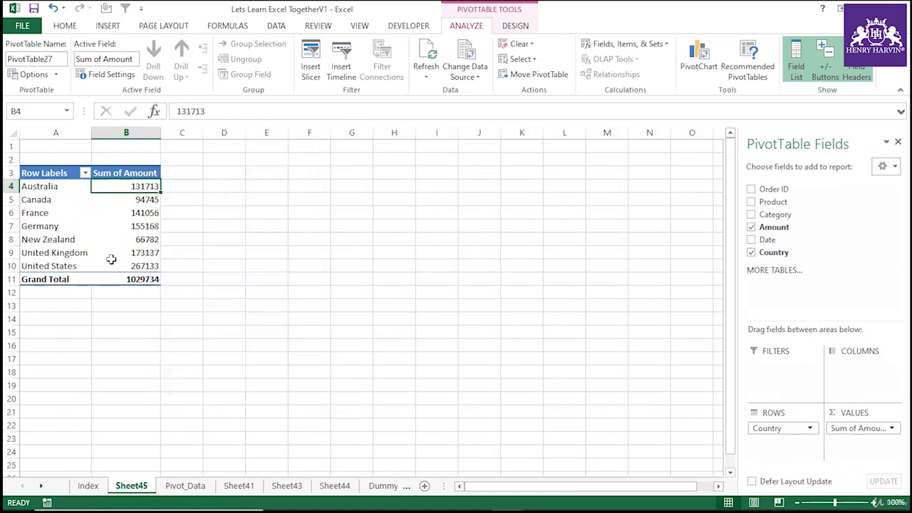
pyautogui.rightClick(146, 200)
pyautogui.click(194, 224)
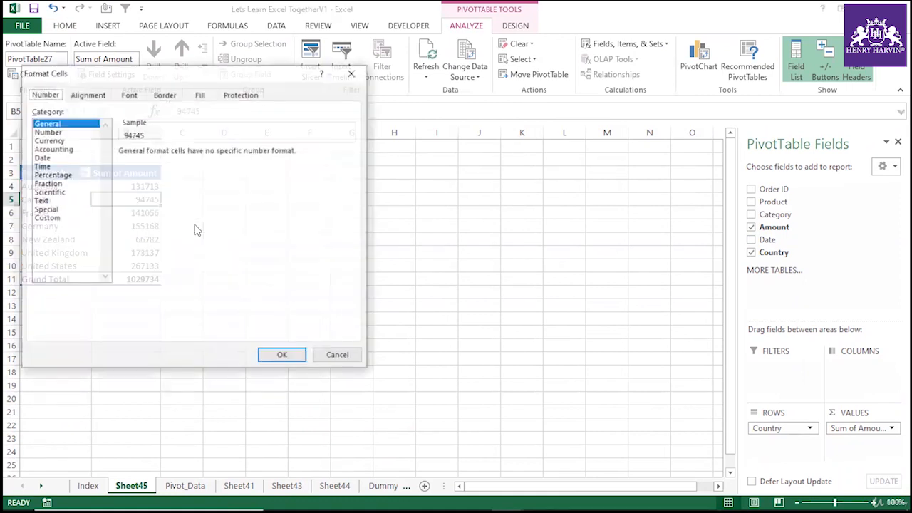
pyautogui.click(684, 385)
pyautogui.click(309, 305)
pyautogui.click(151, 133)
pyautogui.rightClick(151, 136)
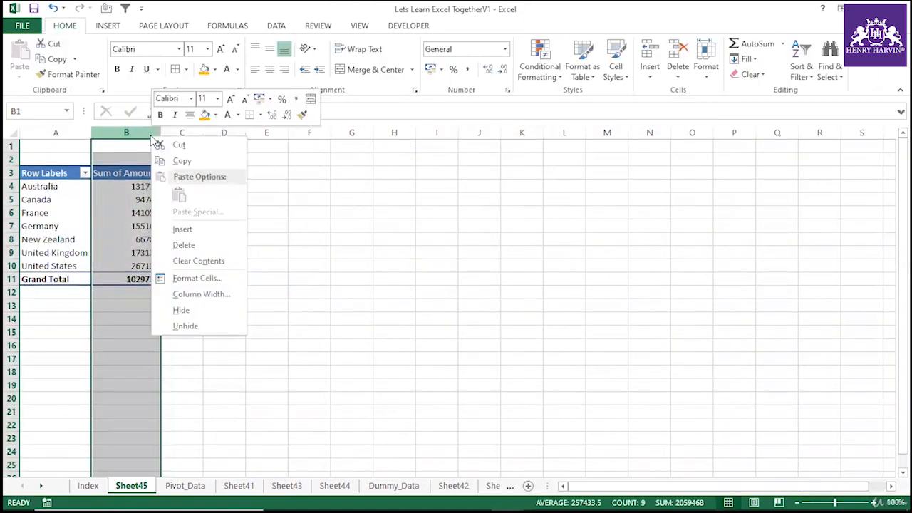
pyautogui.click(209, 279)
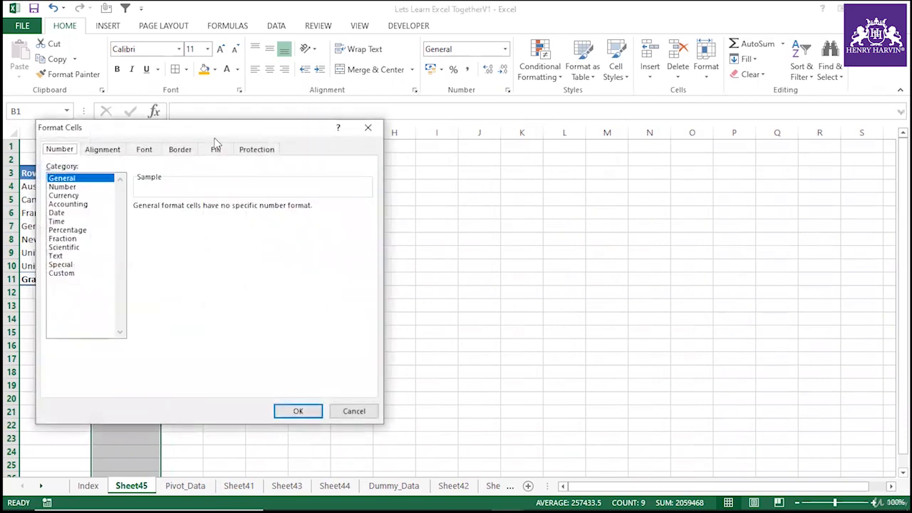
pyautogui.moveTo(279, 137); pyautogui.dragTo(601, 127)
pyautogui.click(691, 398)
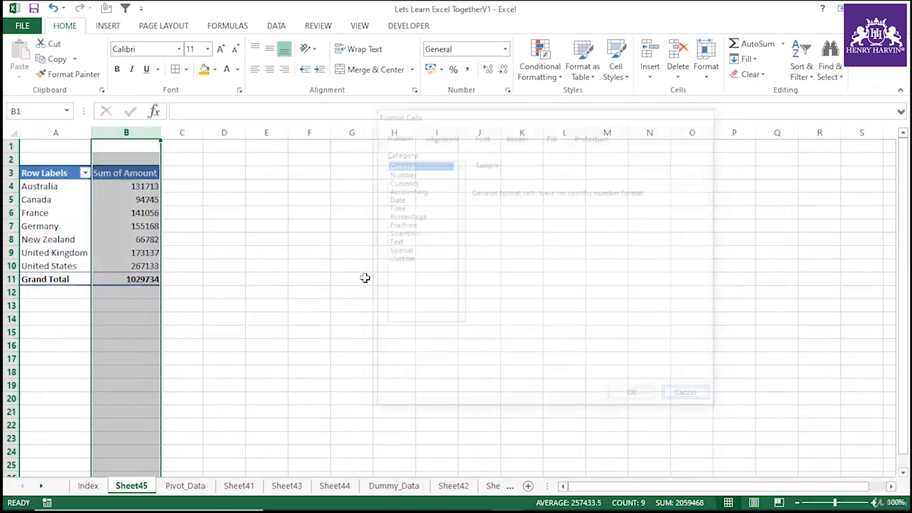
# Apply the Currency number format to the Sum of Amount field values, then undo the formatting.
pyautogui.click(352, 279)
pyautogui.click(146, 212)
pyautogui.rightClick(157, 213)
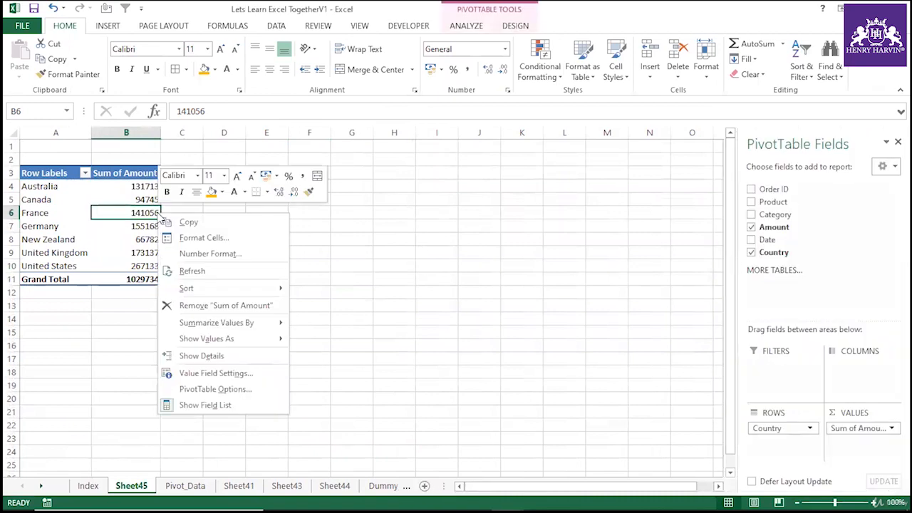
pyautogui.click(225, 255)
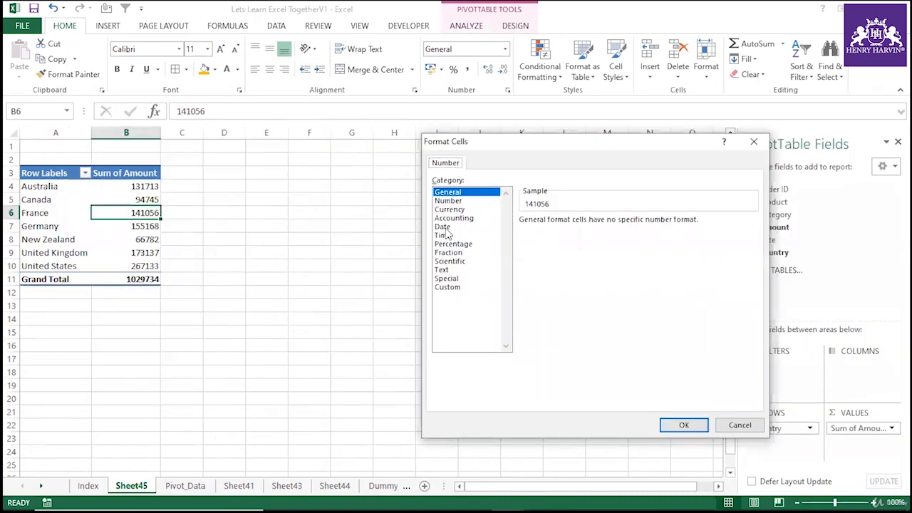
pyautogui.click(450, 210)
pyautogui.click(678, 424)
pyautogui.click(298, 290)
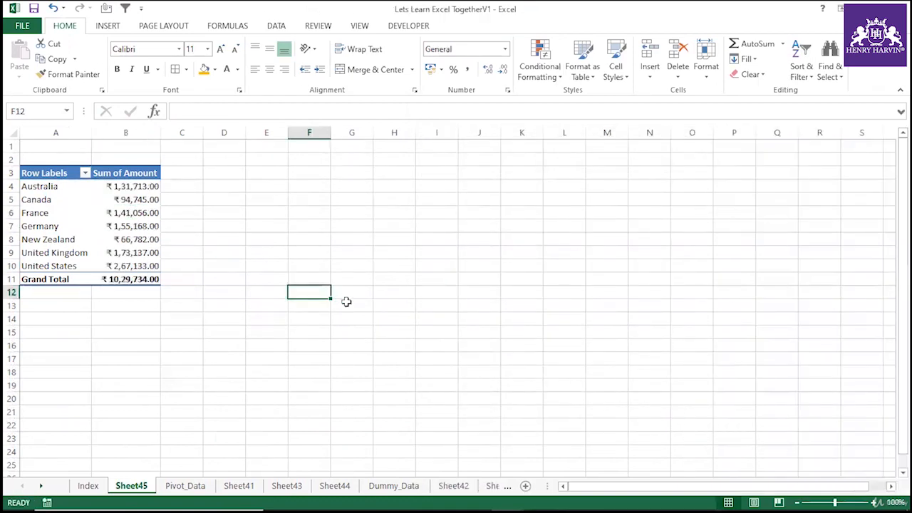
pyautogui.hotkey('ctrl', 'z')
pyautogui.click(313, 294)
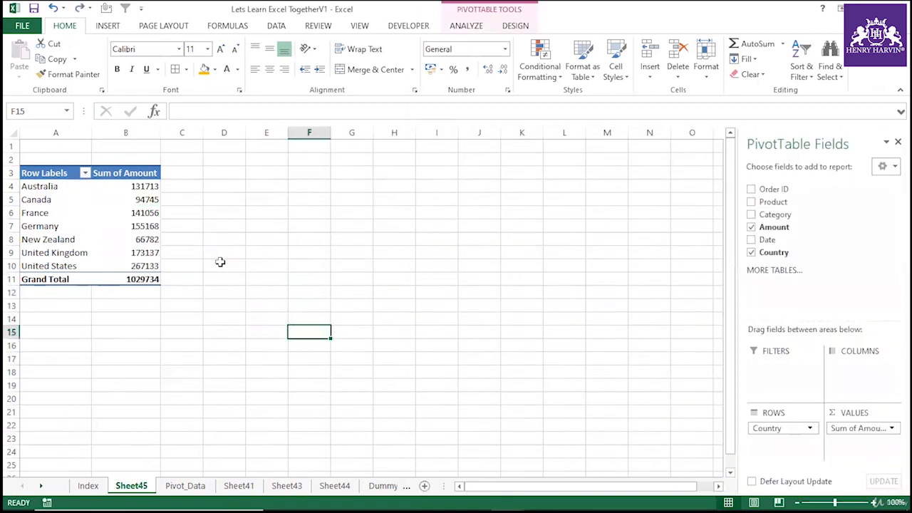
# Format the whole of column B with the Currency number format.
pyautogui.click(143, 133)
pyautogui.hotkey('ctrl', '1')
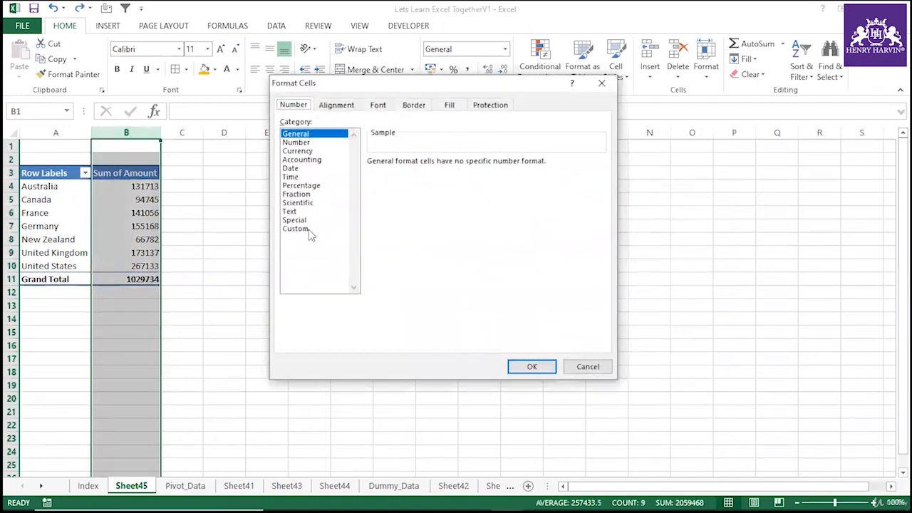
pyautogui.click(299, 152)
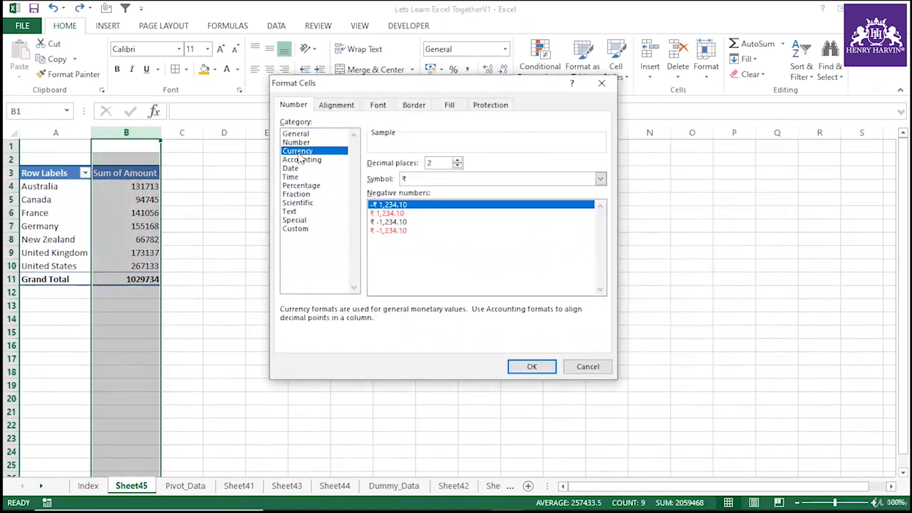
pyautogui.click(531, 366)
pyautogui.click(266, 305)
# Enter 12 in cell B1 to test the column format, then undo the entry.
pyautogui.click(139, 239)
pyautogui.click(132, 191)
pyautogui.press('Up')
pyautogui.press('Up')
pyautogui.press('Up')
pyautogui.write('12')
pyautogui.click(273, 306)
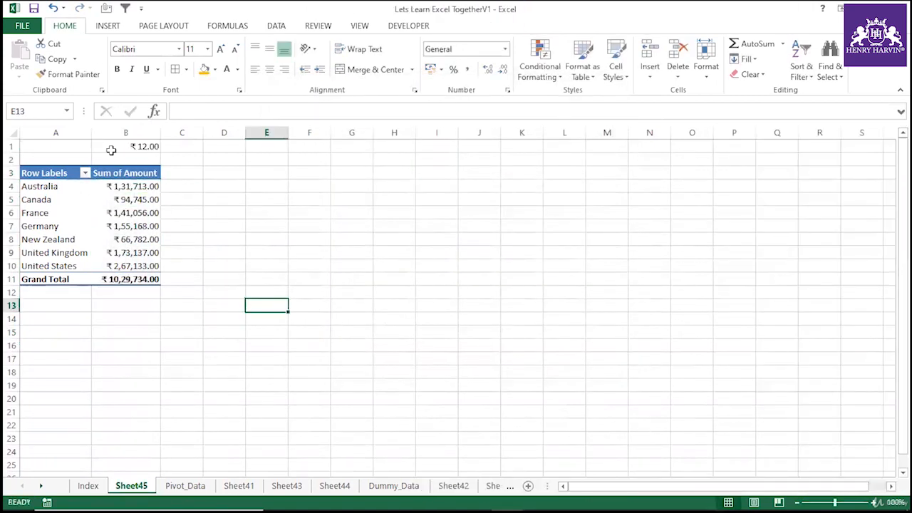
pyautogui.click(126, 160)
pyautogui.click(227, 214)
pyautogui.hotkey('ctrl', 'z')
pyautogui.click(261, 288)
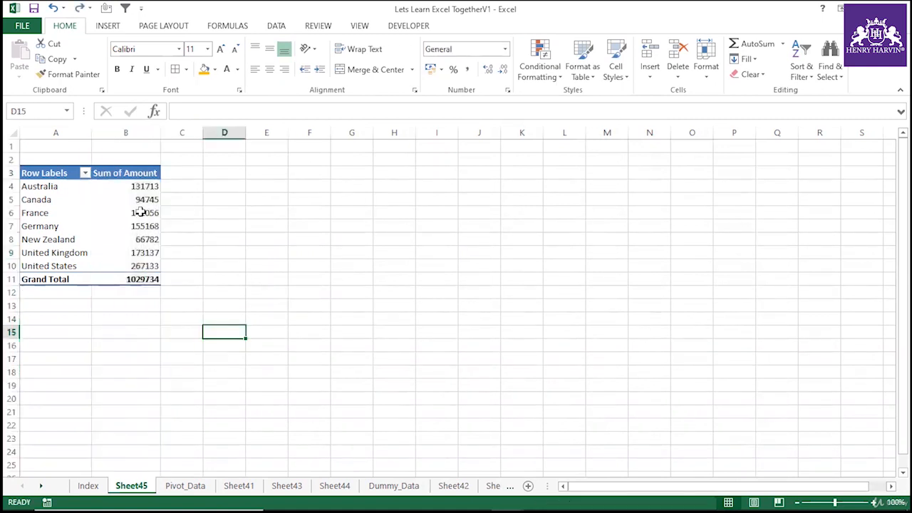
# Set the Sum of Amount field's number format to Currency with the $ English (United States) symbol.
pyautogui.rightClick(140, 213)
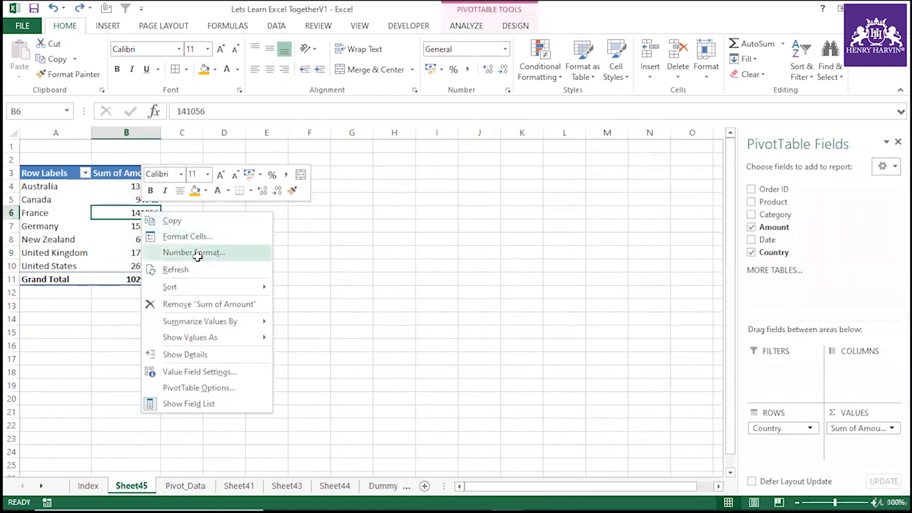
pyautogui.click(197, 253)
pyautogui.moveTo(181, 109); pyautogui.dragTo(522, 148)
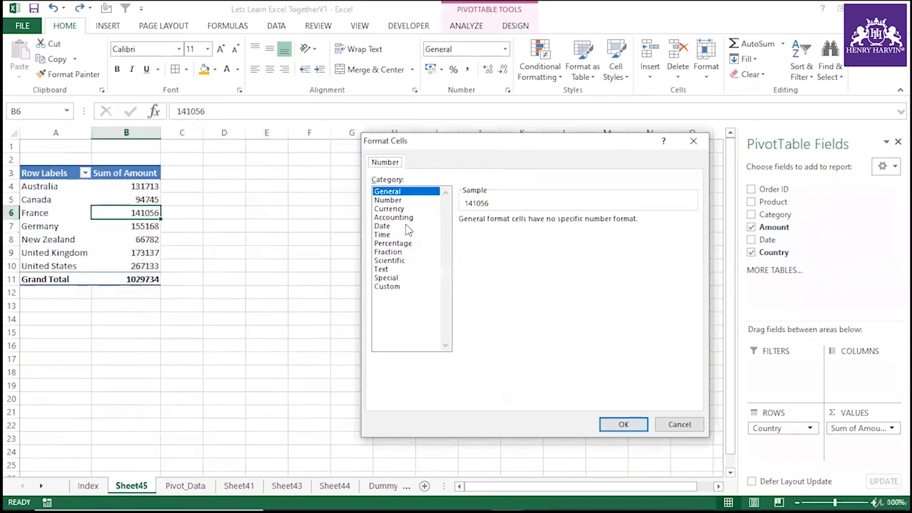
pyautogui.click(401, 208)
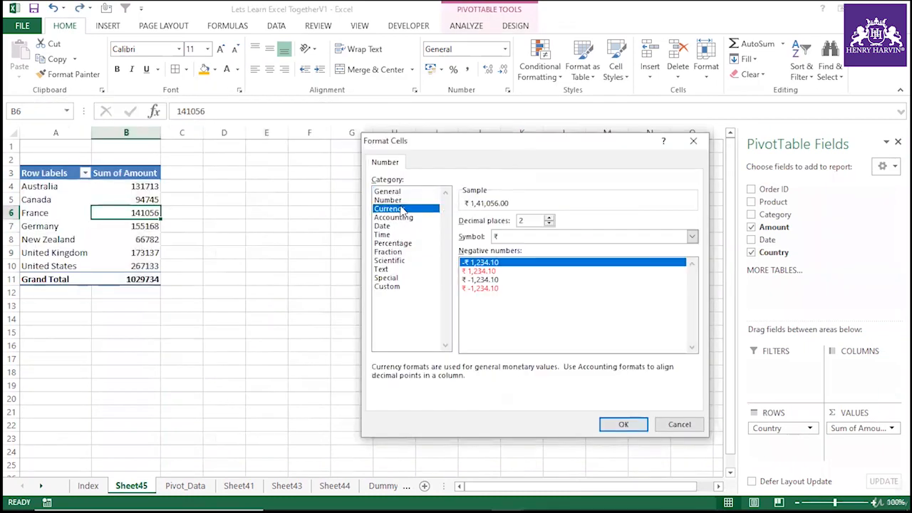
pyautogui.click(533, 235)
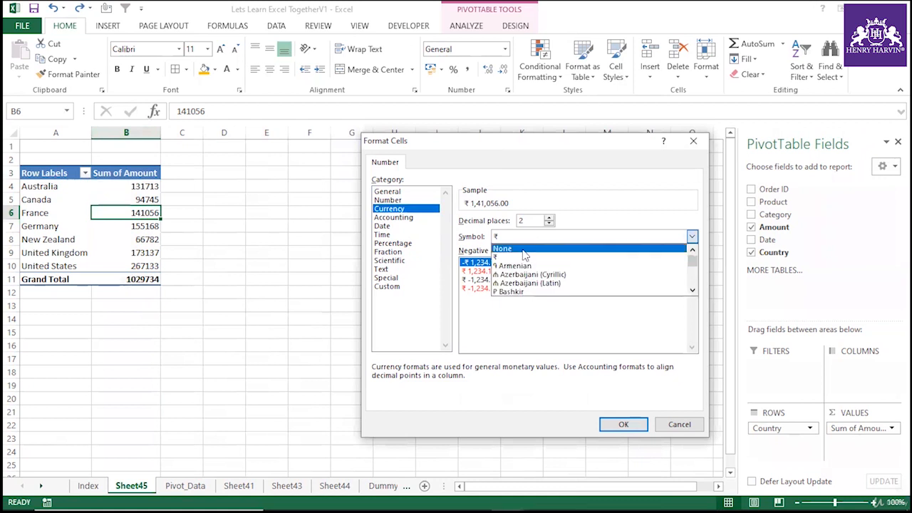
pyautogui.click(692, 291)
pyautogui.click(692, 291)
pyautogui.click(692, 290)
pyautogui.click(692, 291)
pyautogui.click(692, 291)
pyautogui.click(692, 290)
pyautogui.click(692, 290)
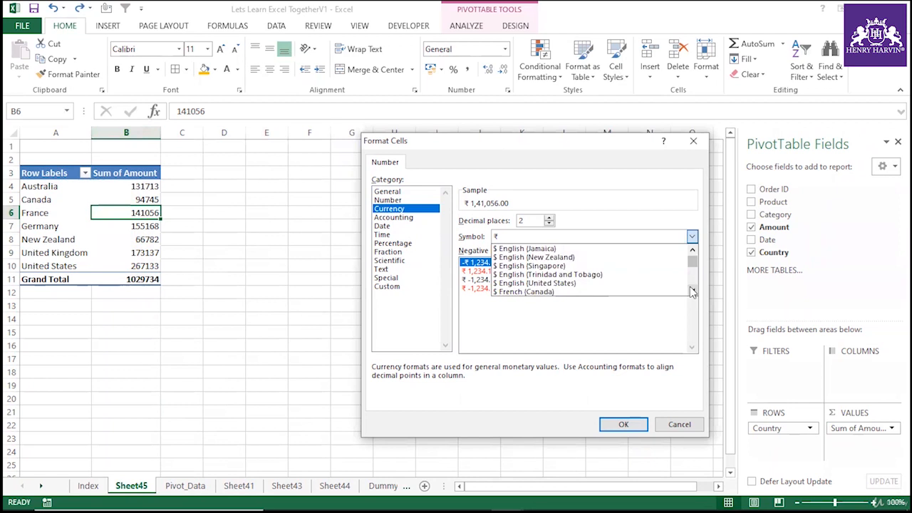
pyautogui.click(541, 283)
pyautogui.click(624, 425)
pyautogui.click(266, 305)
pyautogui.moveTo(146, 186); pyautogui.dragTo(148, 262)
pyautogui.click(228, 265)
pyautogui.click(151, 240)
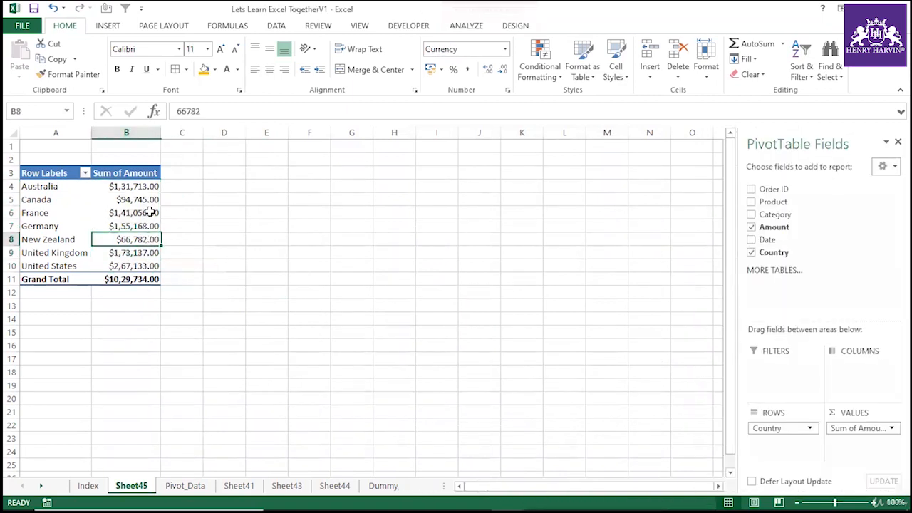
pyautogui.click(142, 201)
pyautogui.click(141, 239)
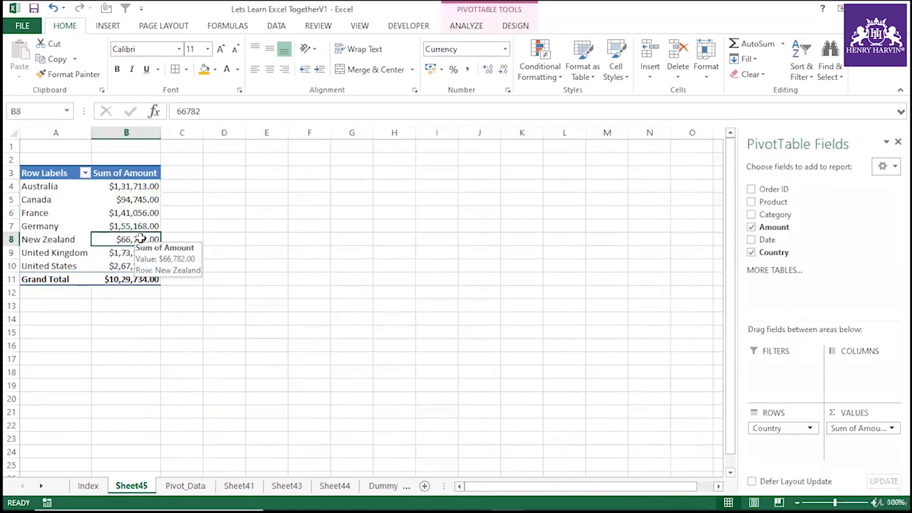